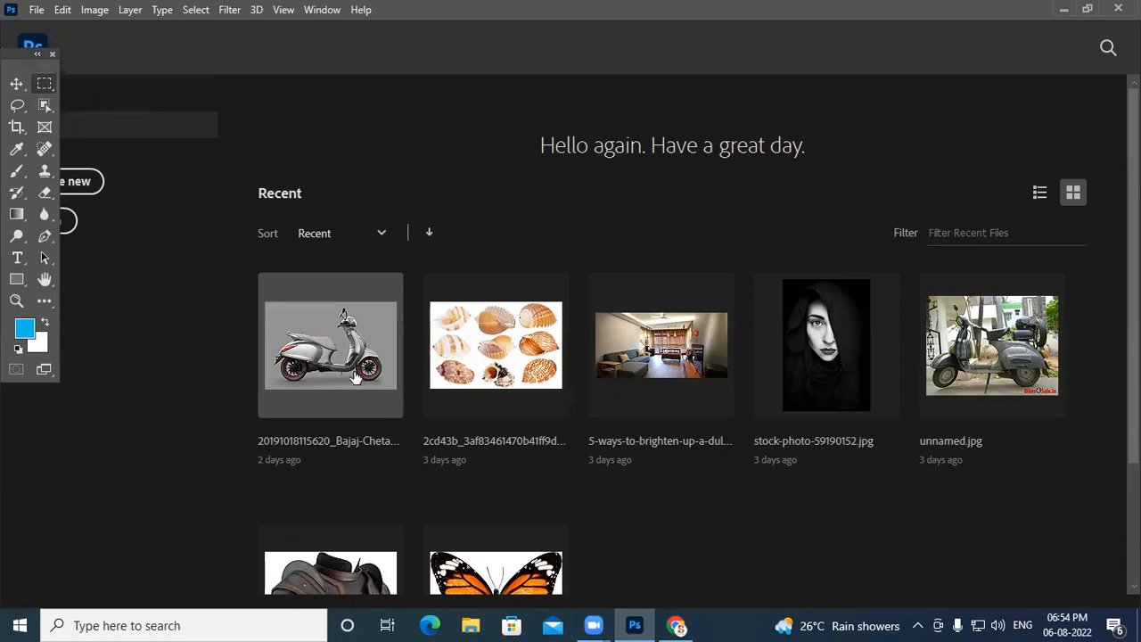
- Open the recent Bajaj Chetak scooter image and unlock its Background layer
click(355, 370)
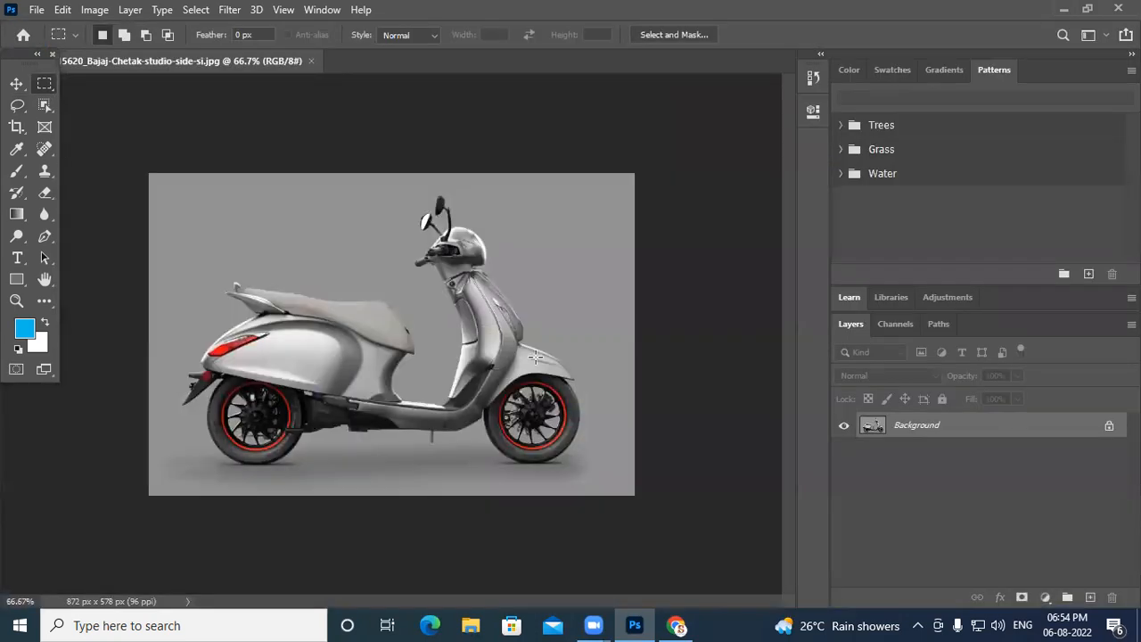
scroll(403, 329, up, 2)
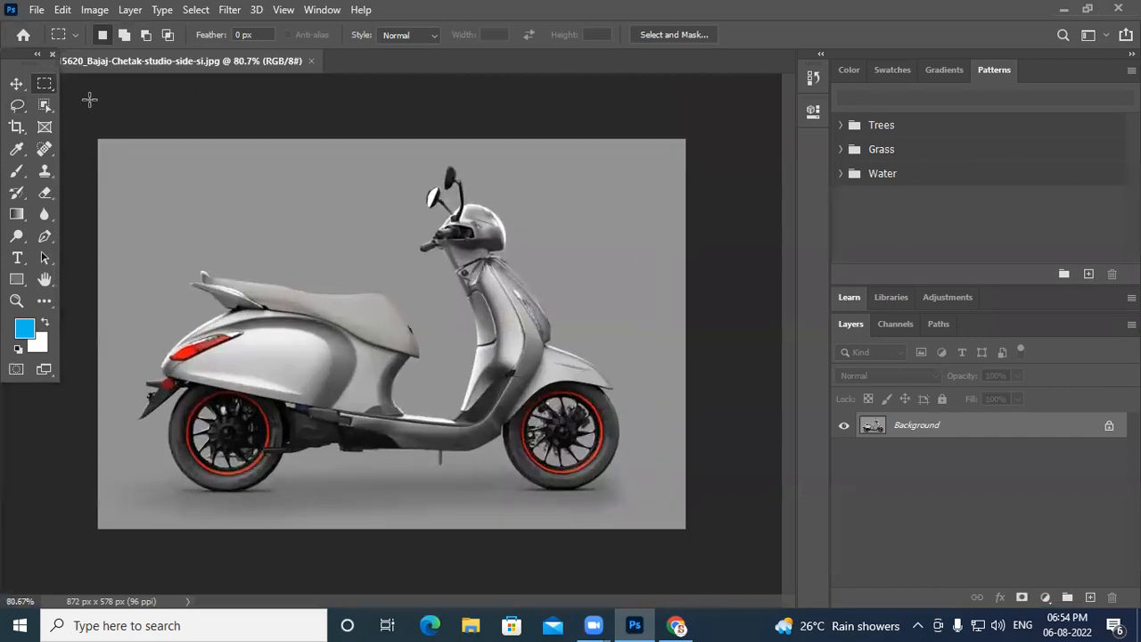
right_click(45, 87)
click(114, 84)
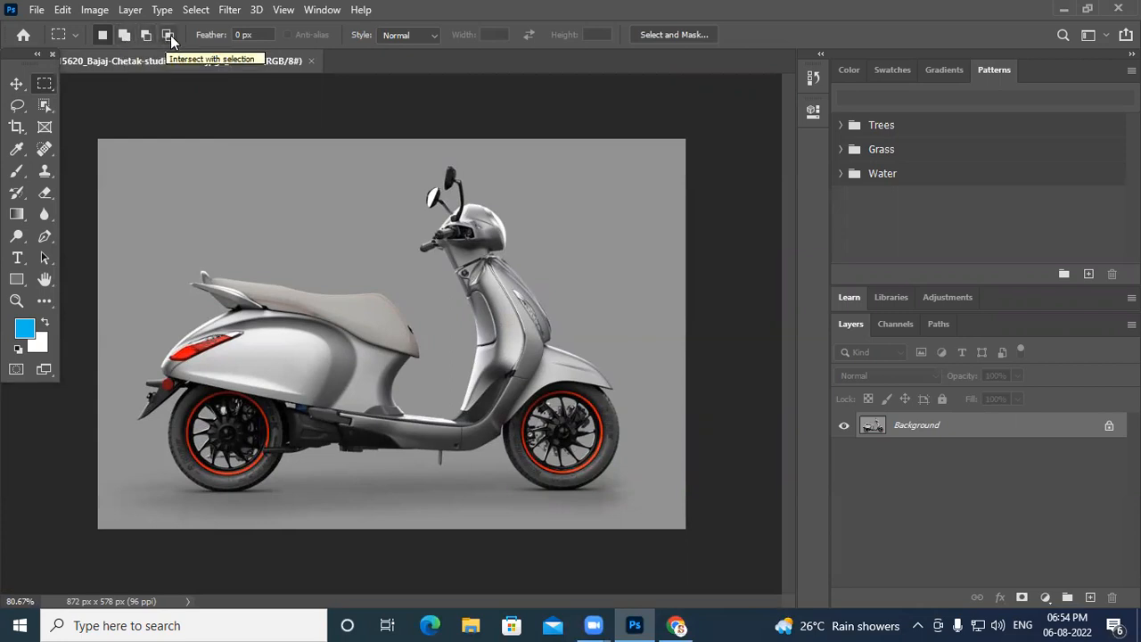
click(1111, 426)
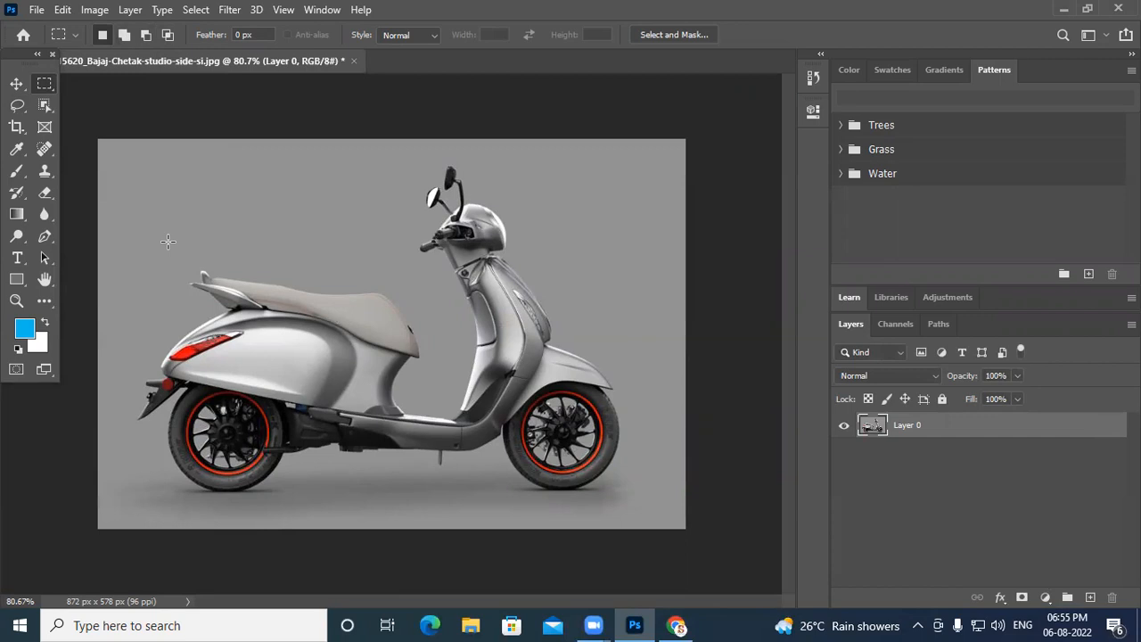
- Select the handlebar and mirror area with a rectangular marquee and add a second rectangle over the seat and upper rear body
drag(389, 159, 527, 281)
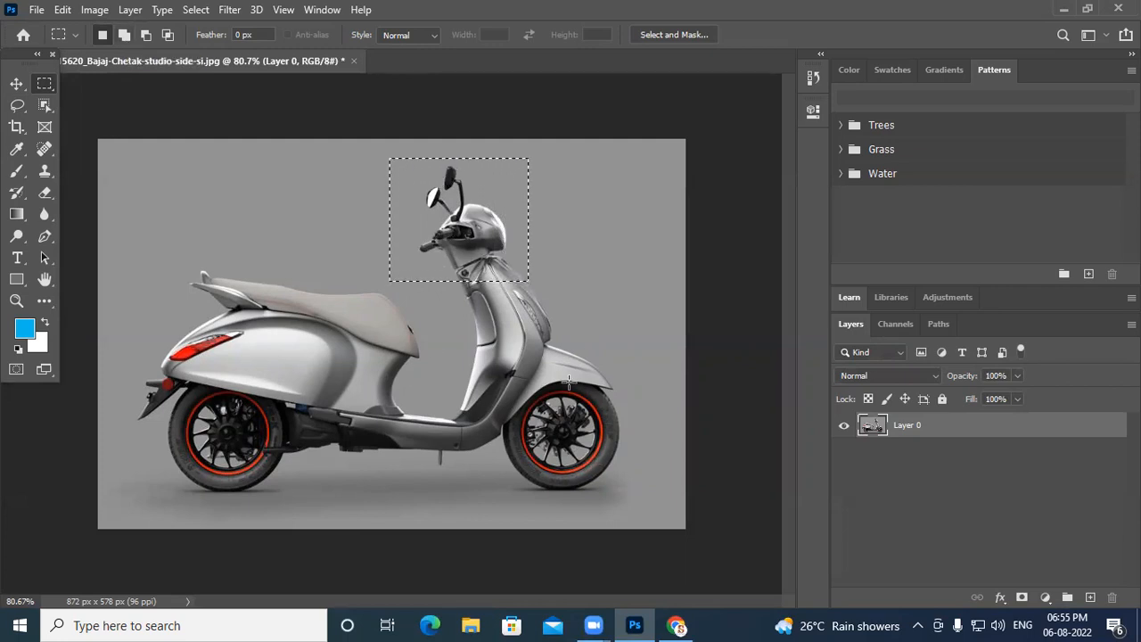
click(125, 39)
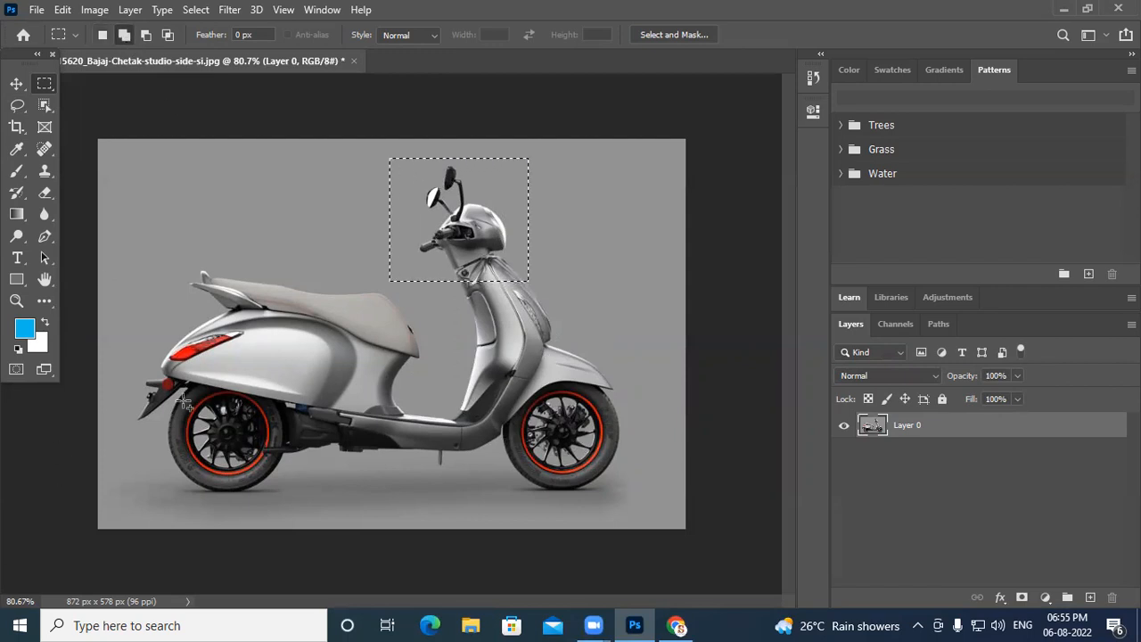
drag(170, 260, 434, 367)
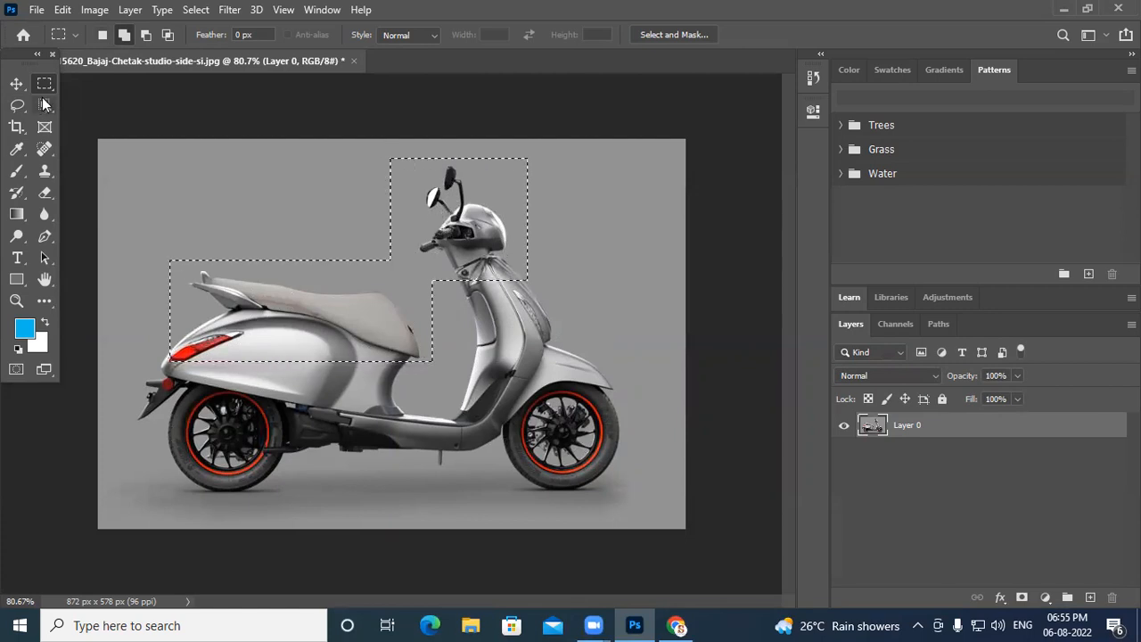
- Add elliptical marquee selections around the rear and front wheels to the existing selection
drag(43, 84, 113, 102)
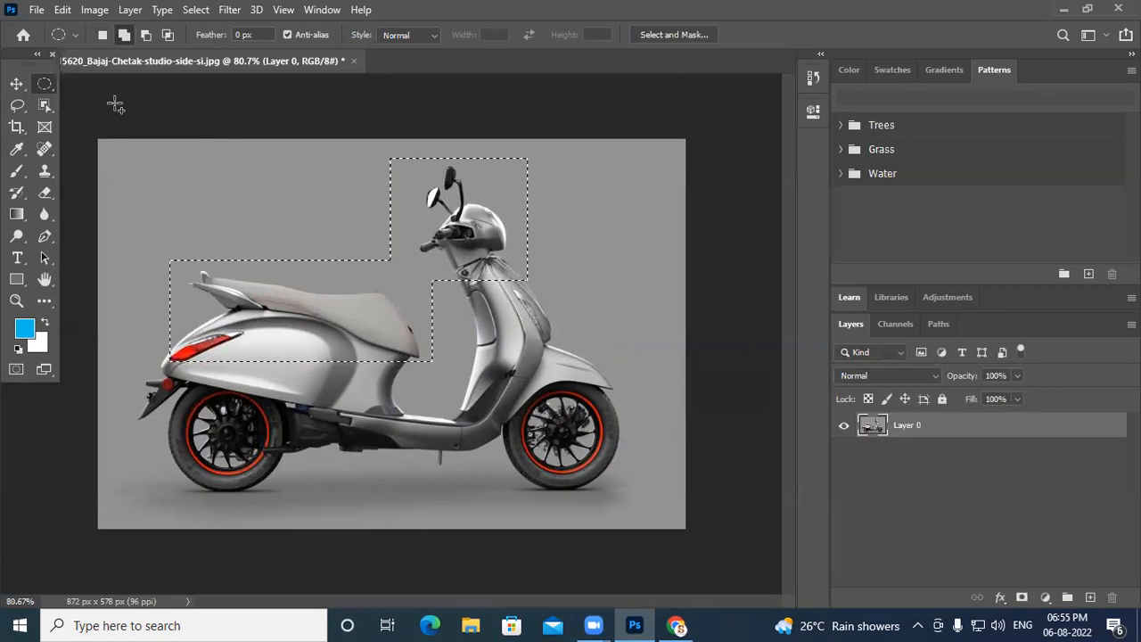
click(118, 36)
drag(169, 383, 286, 489)
drag(503, 366, 622, 490)
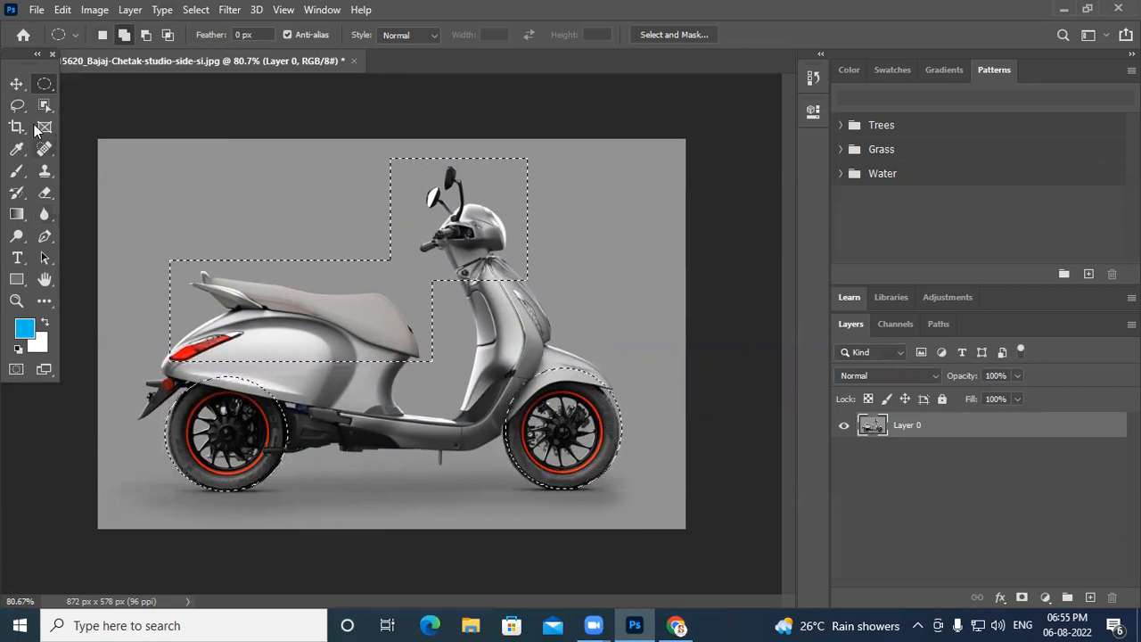
- Try moving the selected scooter parts with the Move tool and undo the move
click(18, 84)
mouse_move(364, 339)
mouse_down()
mouse_move(367, 255)
mouse_move(423, 276)
mouse_move(424, 364)
mouse_move(287, 357)
mouse_move(319, 283)
mouse_move(374, 319)
mouse_move(352, 348)
mouse_move(347, 308)
mouse_move(410, 322)
mouse_move(392, 348)
mouse_move(371, 317)
mouse_move(363, 327)
mouse_up()
key(ctrl+z)
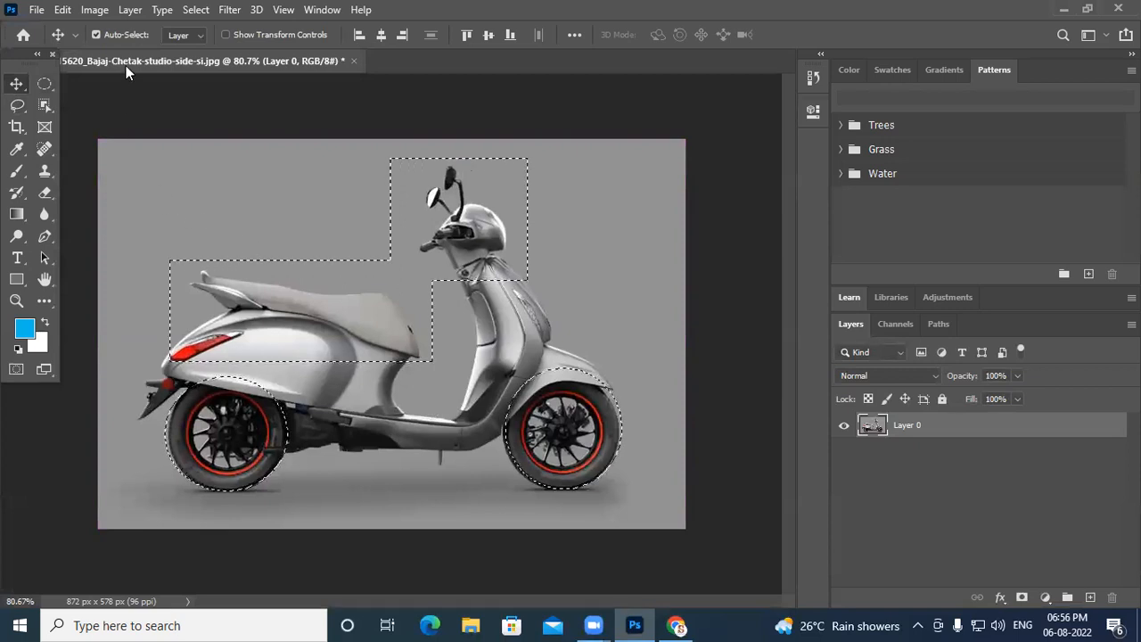
- Add elliptical selections over the lower rear body, the front shield and the front fender
click(44, 84)
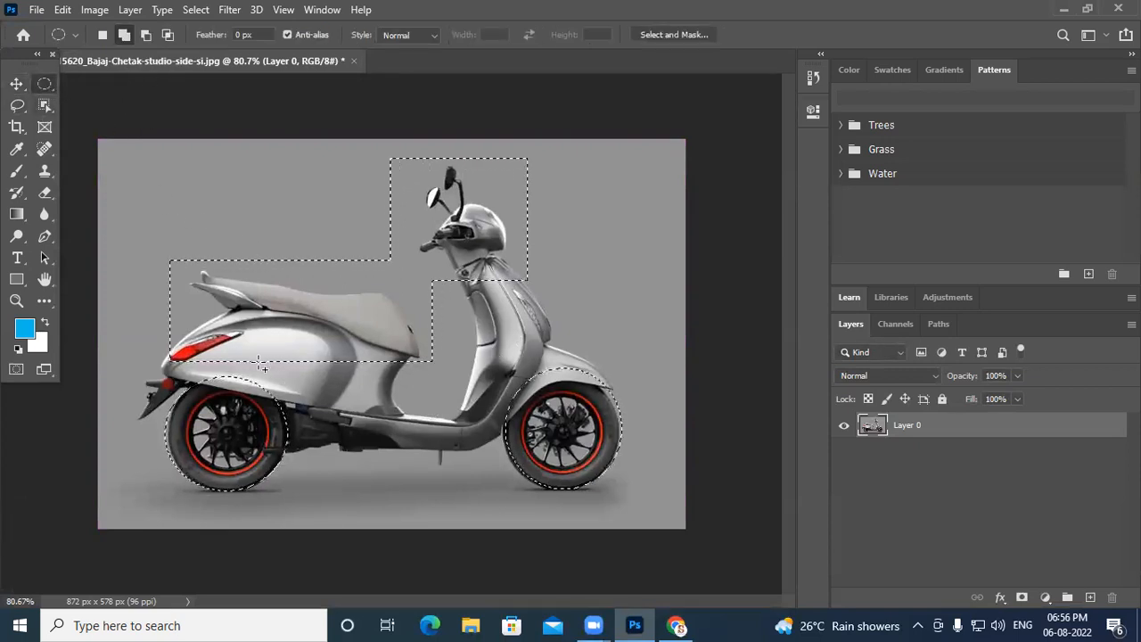
drag(145, 311, 428, 417)
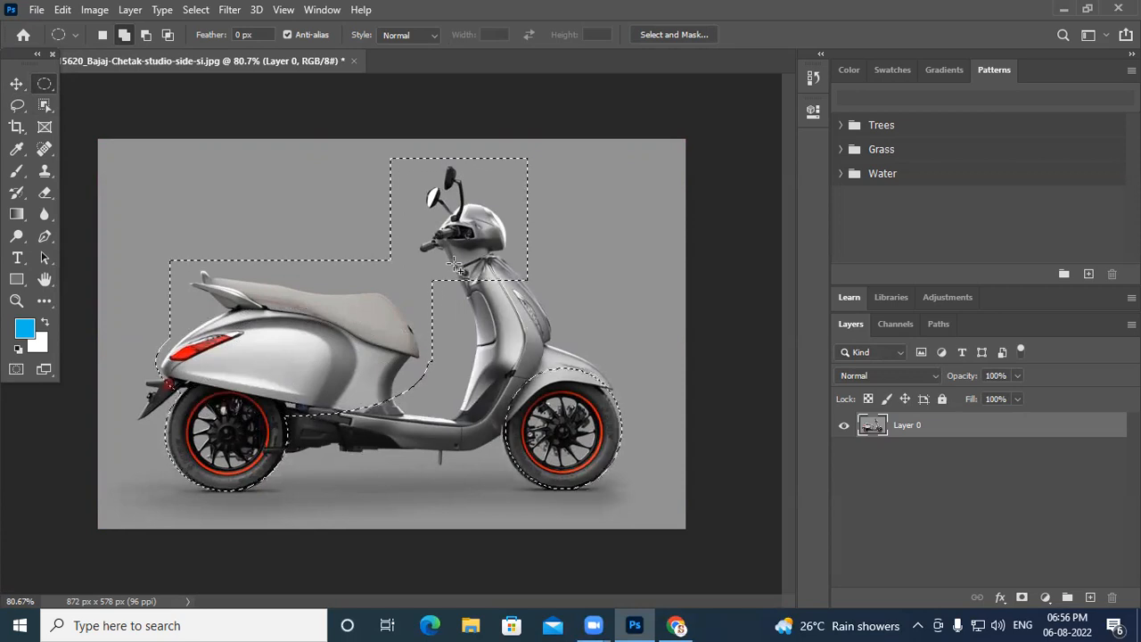
drag(462, 265, 566, 415)
drag(495, 335, 609, 435)
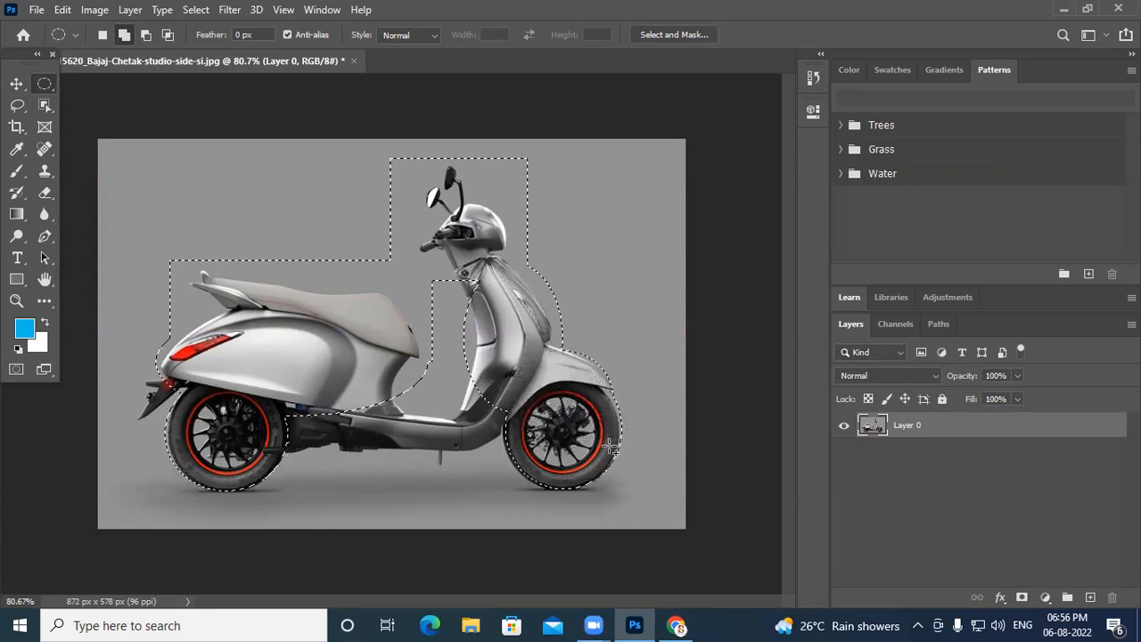
- Add a rectangular marquee over the floorboard and underside between the two wheels to the selection
click(17, 84)
drag(409, 294, 437, 326)
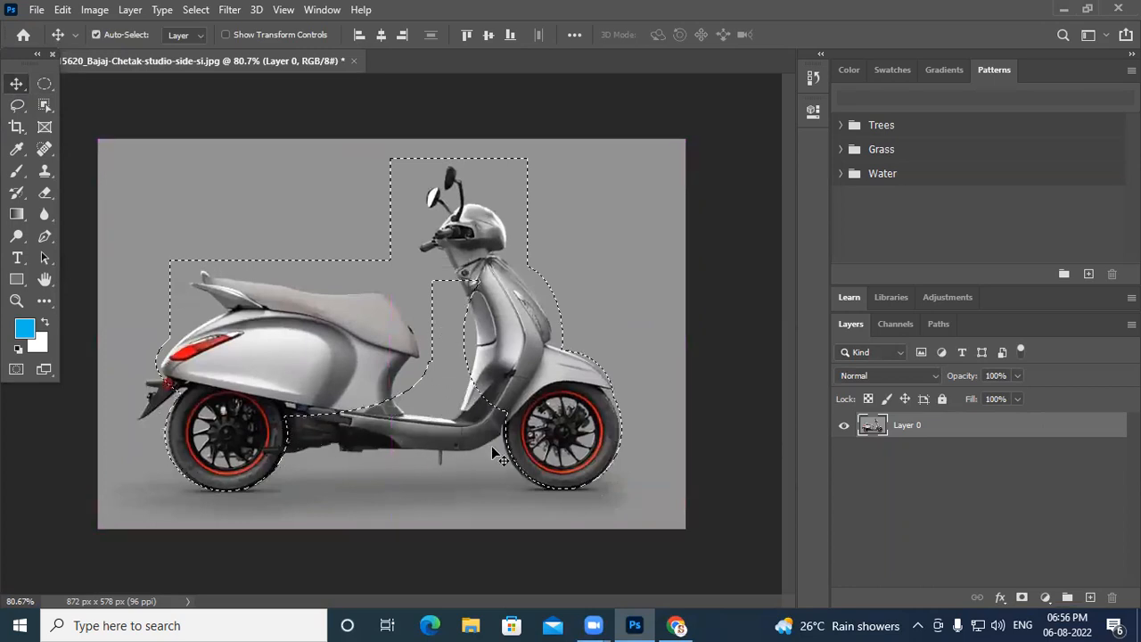
click(44, 83)
click(107, 83)
drag(268, 383, 524, 457)
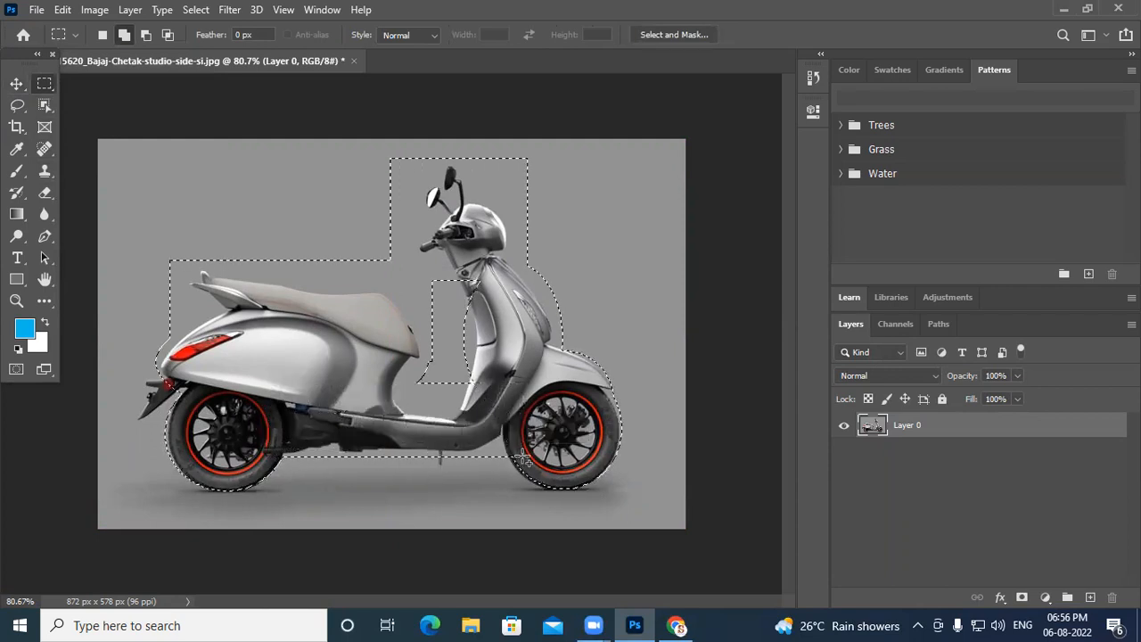
- Try moving the scooter selection including the floorboard, and undo the move
click(16, 83)
mouse_move(373, 346)
mouse_down()
mouse_move(349, 289)
mouse_move(492, 249)
mouse_move(482, 471)
mouse_move(411, 308)
mouse_move(321, 363)
mouse_move(365, 335)
mouse_up()
key(ctrl+z)
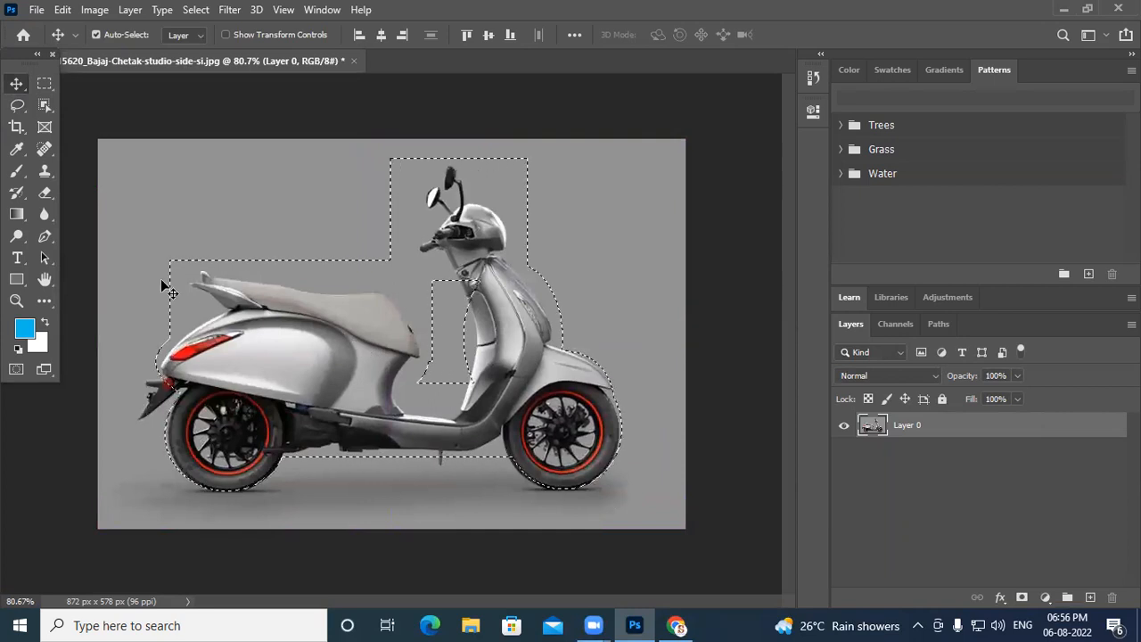
- Subtract rectangular background areas around the seat, tail, floorboard gap, mirrors and helmet-shaped headlamp from the selection
click(44, 82)
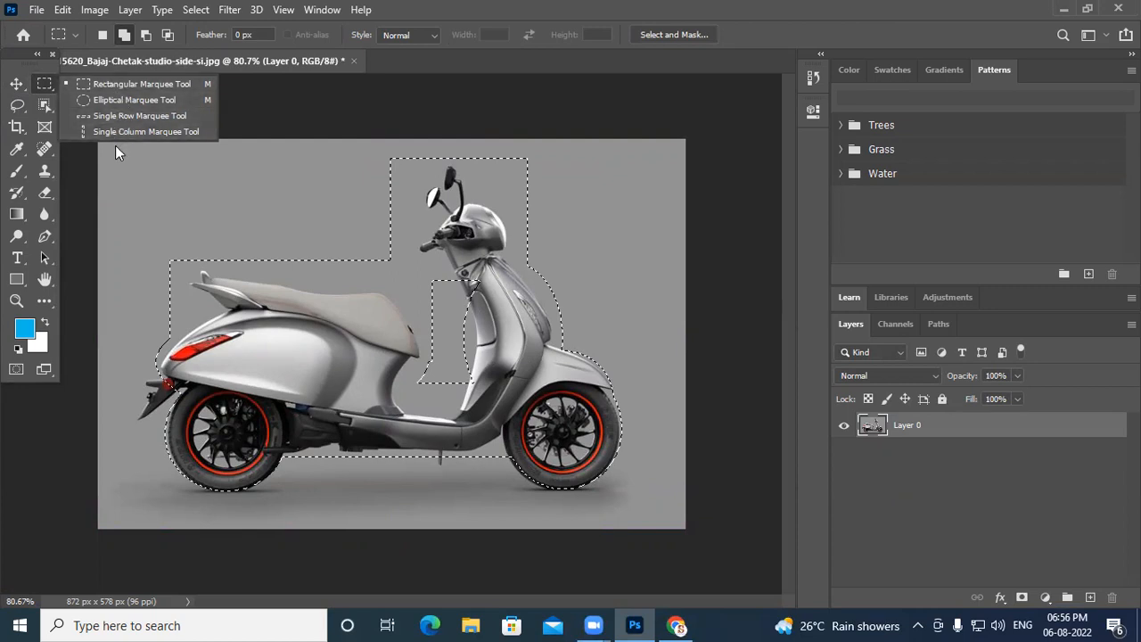
click(13, 107)
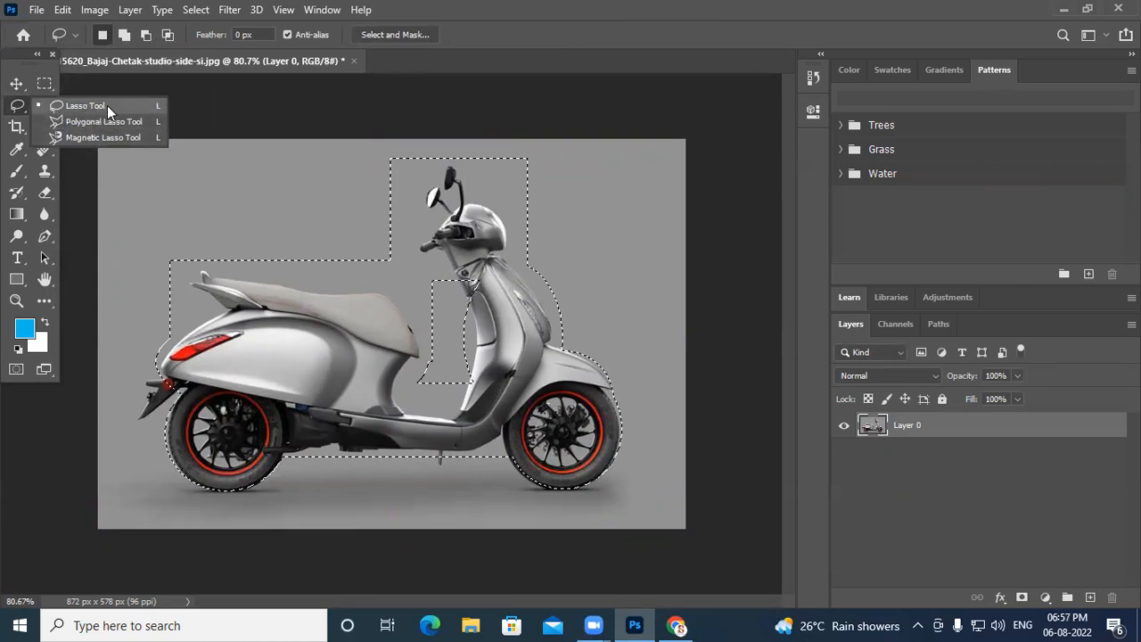
click(44, 82)
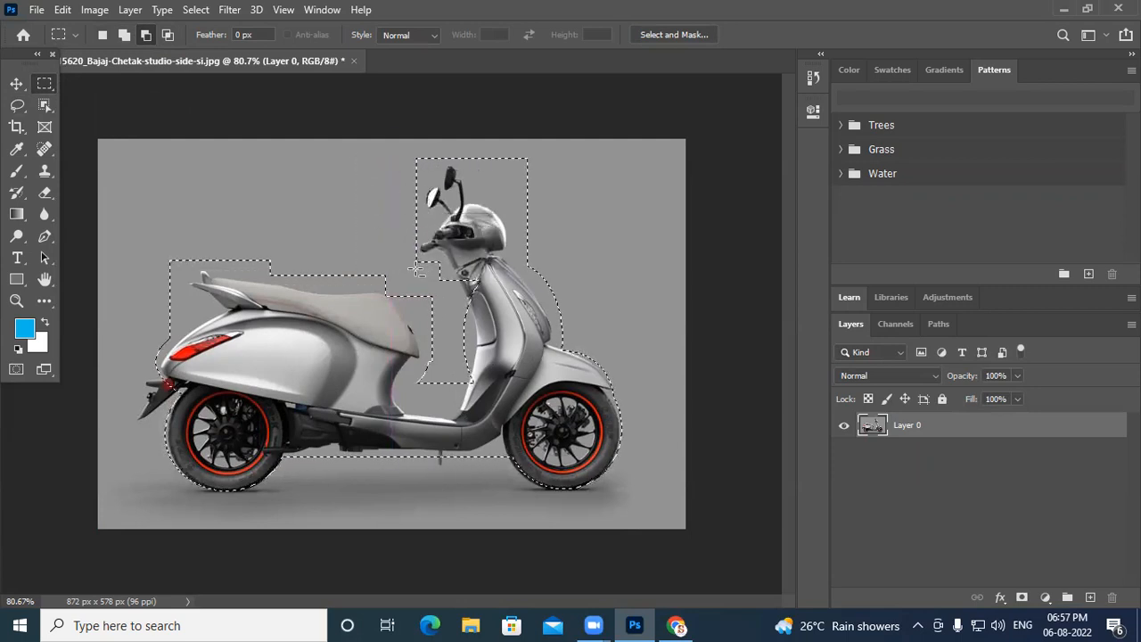
drag(537, 153, 517, 192)
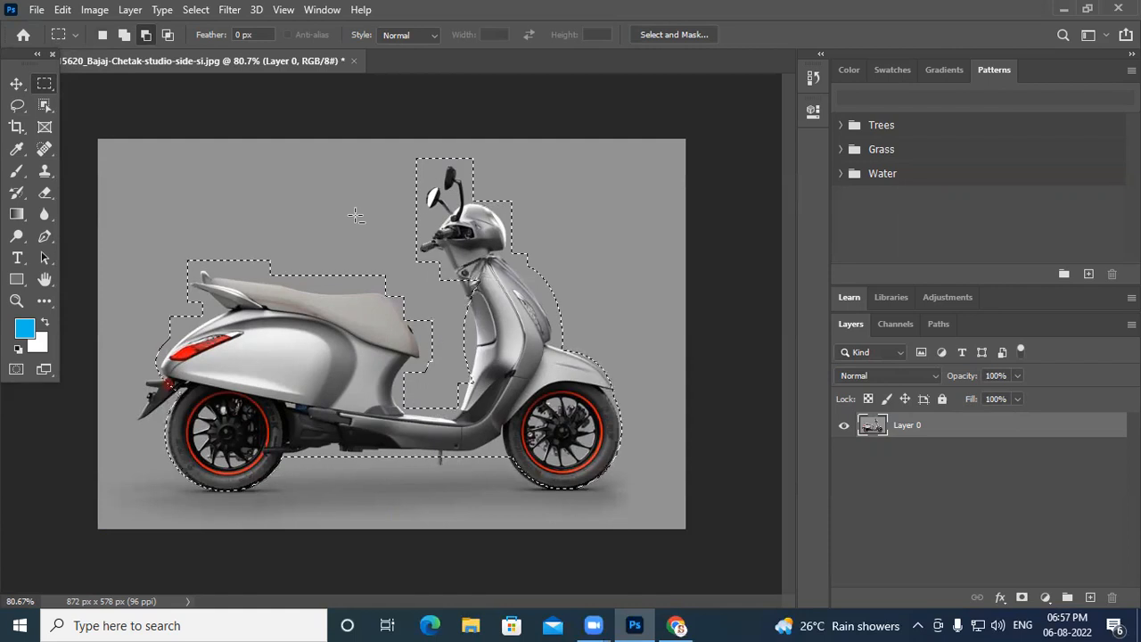
- Subtract elliptical background areas above the seat and beside the inner edge of the front shield from the selection
right_click(43, 85)
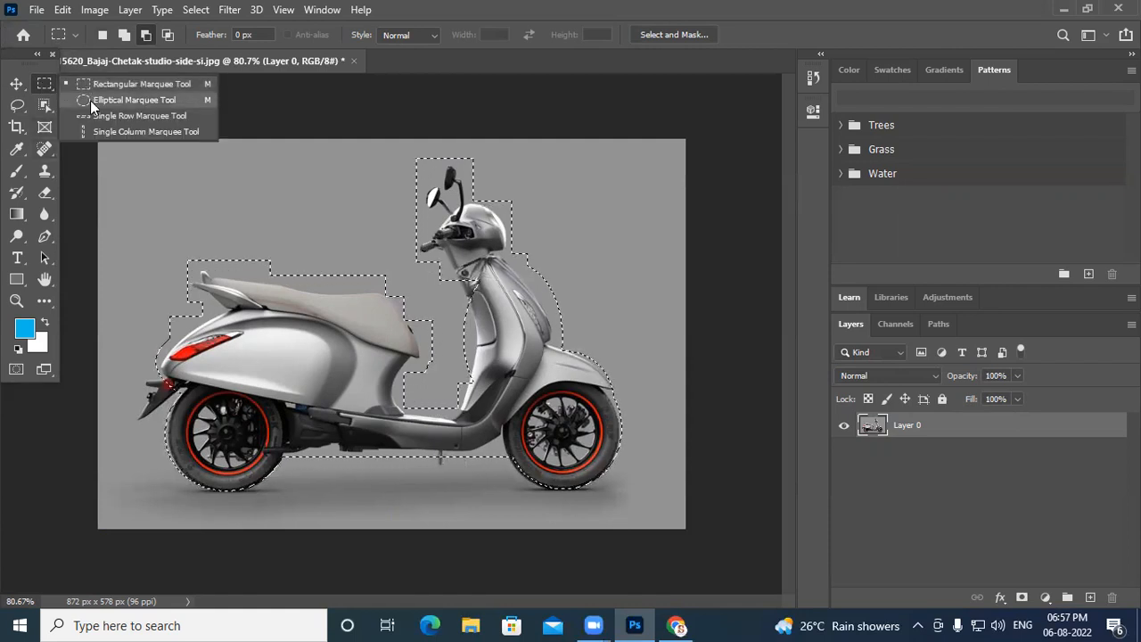
click(94, 101)
drag(271, 243, 330, 280)
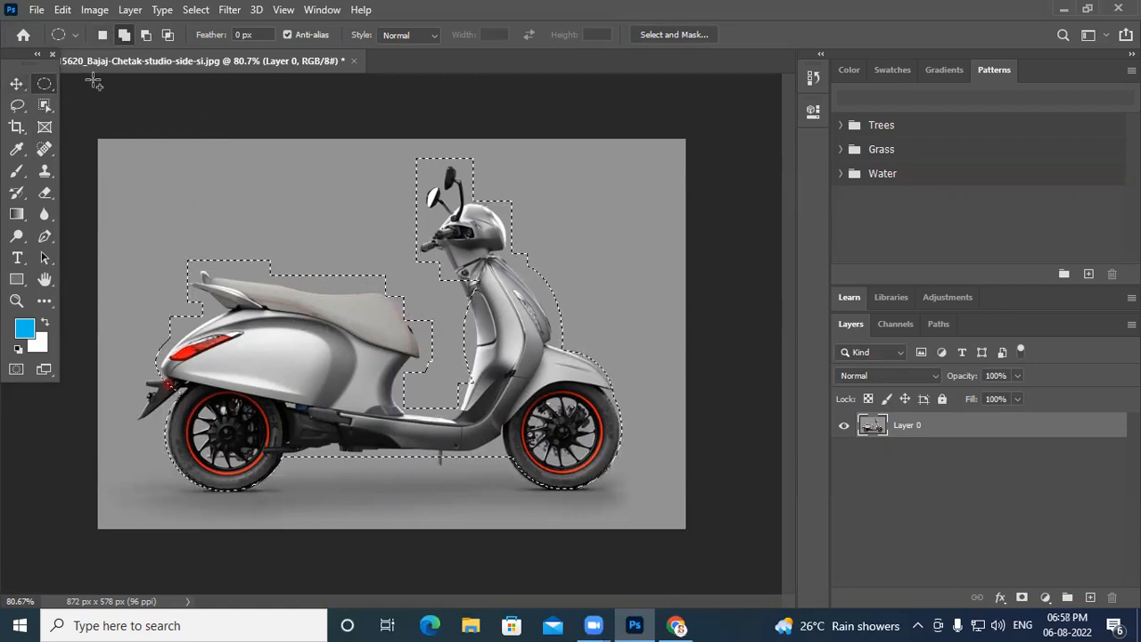
click(147, 35)
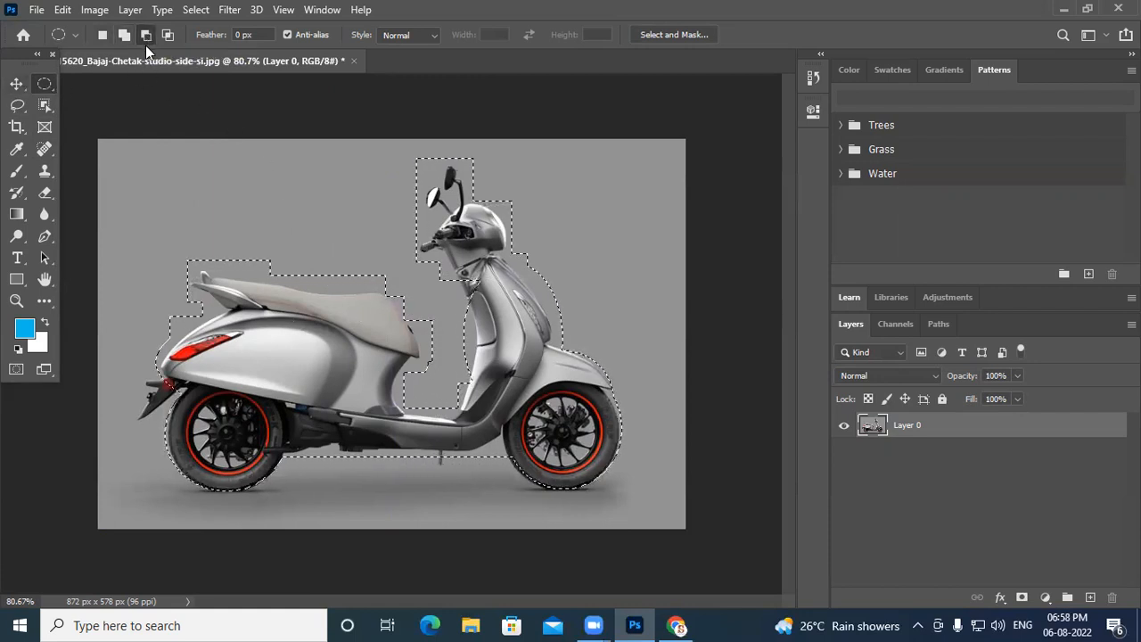
drag(266, 235, 401, 291)
drag(234, 244, 291, 275)
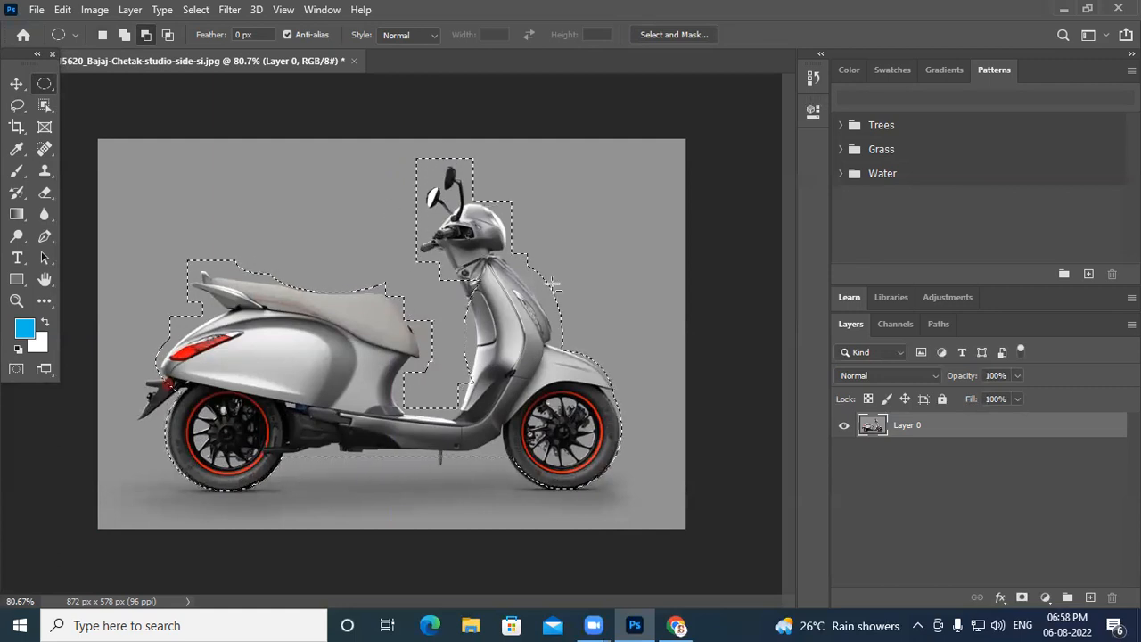
drag(451, 312, 470, 388)
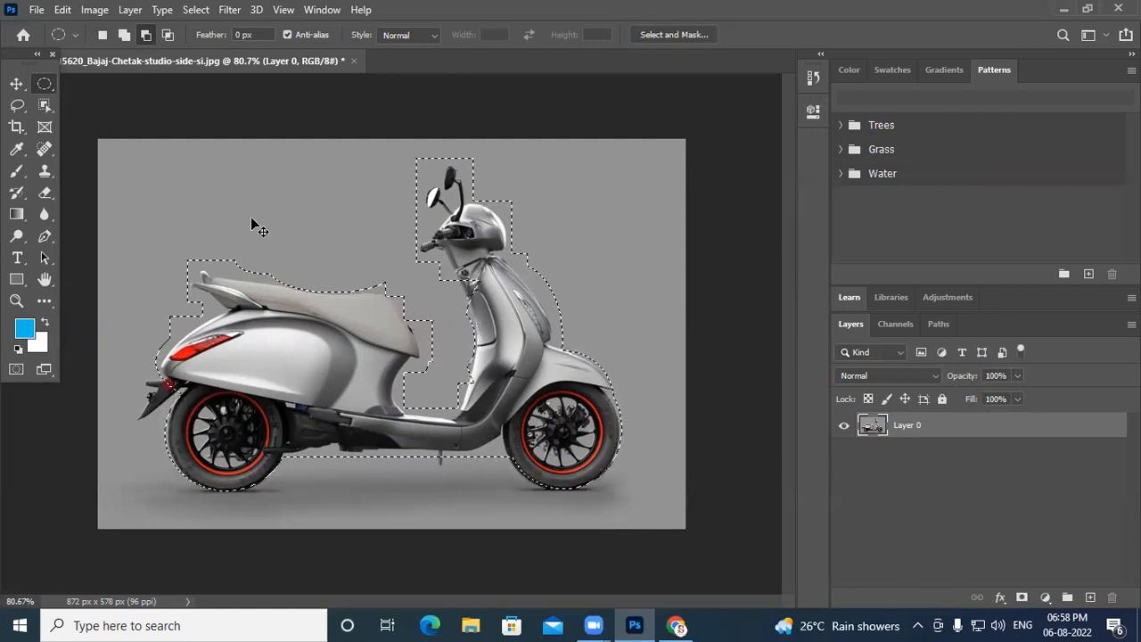
- Copy the selected scooter to a new layer and hide Layer 0 to inspect the cut-out
key(ctrl+j)
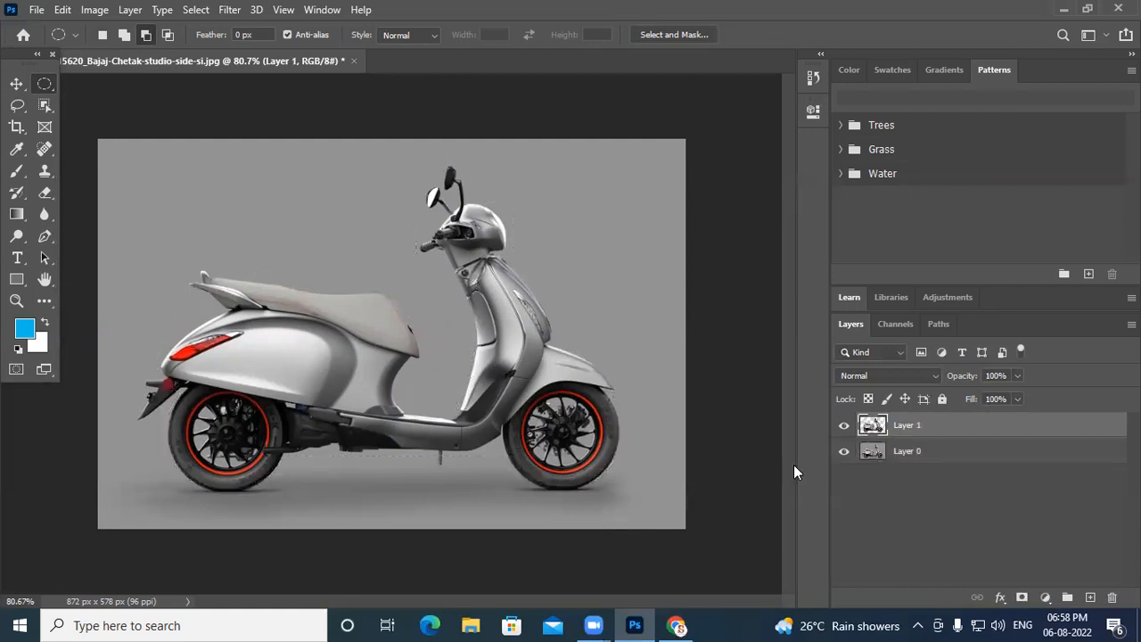
click(843, 453)
scroll(483, 356, up, 3)
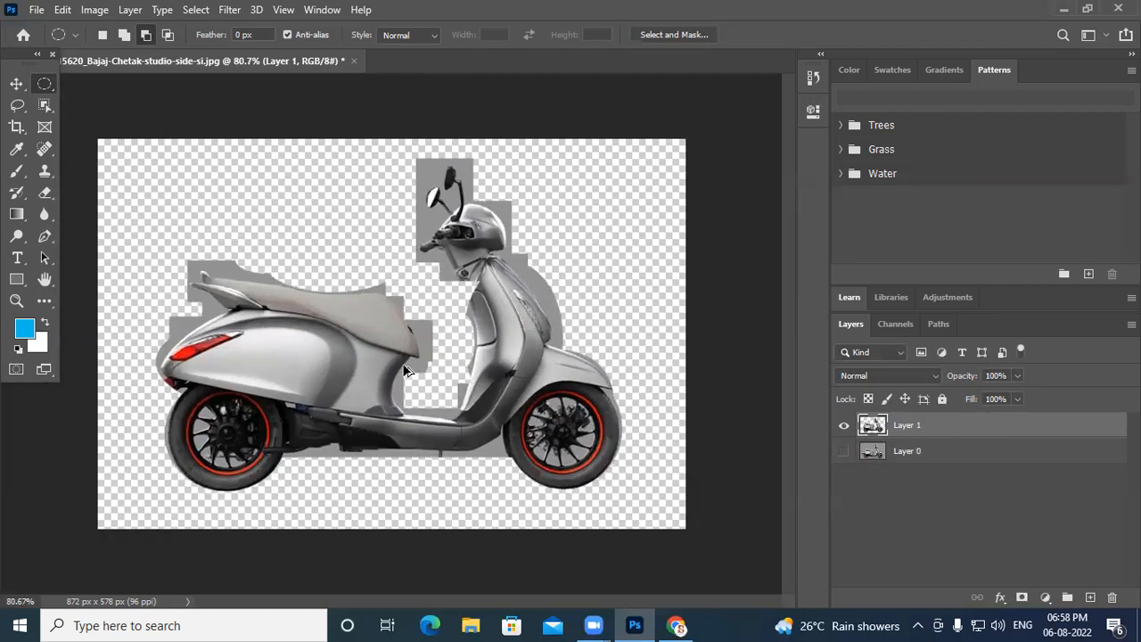
scroll(432, 381, down, 2)
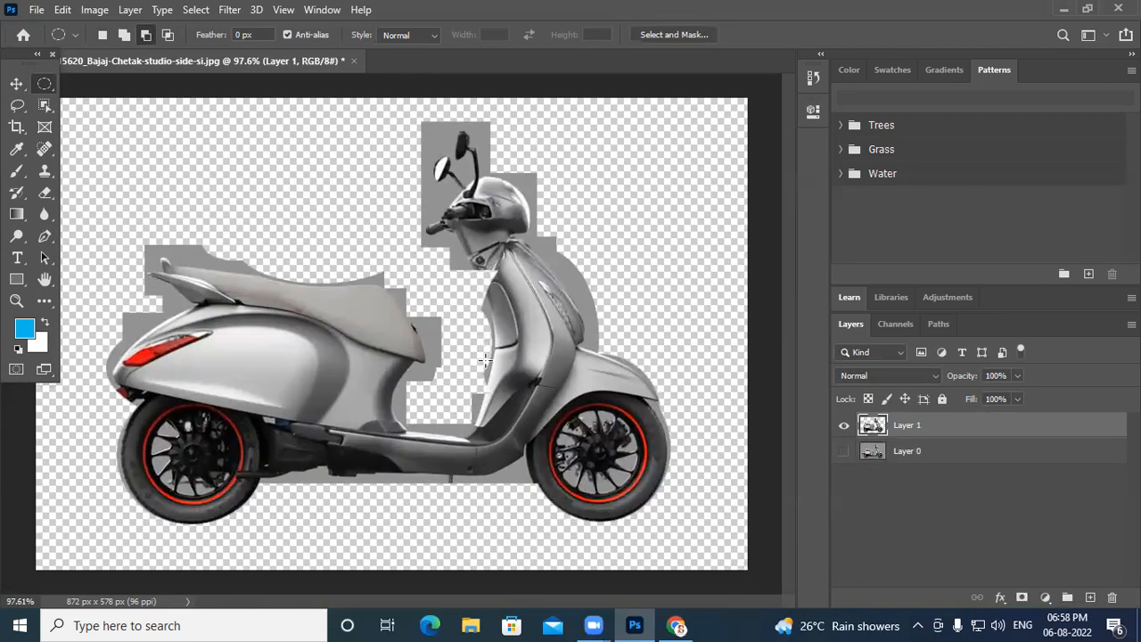
- Try moving the cut-out scooter layer, and undo both the move and the layer copy
click(17, 85)
drag(296, 389, 333, 399)
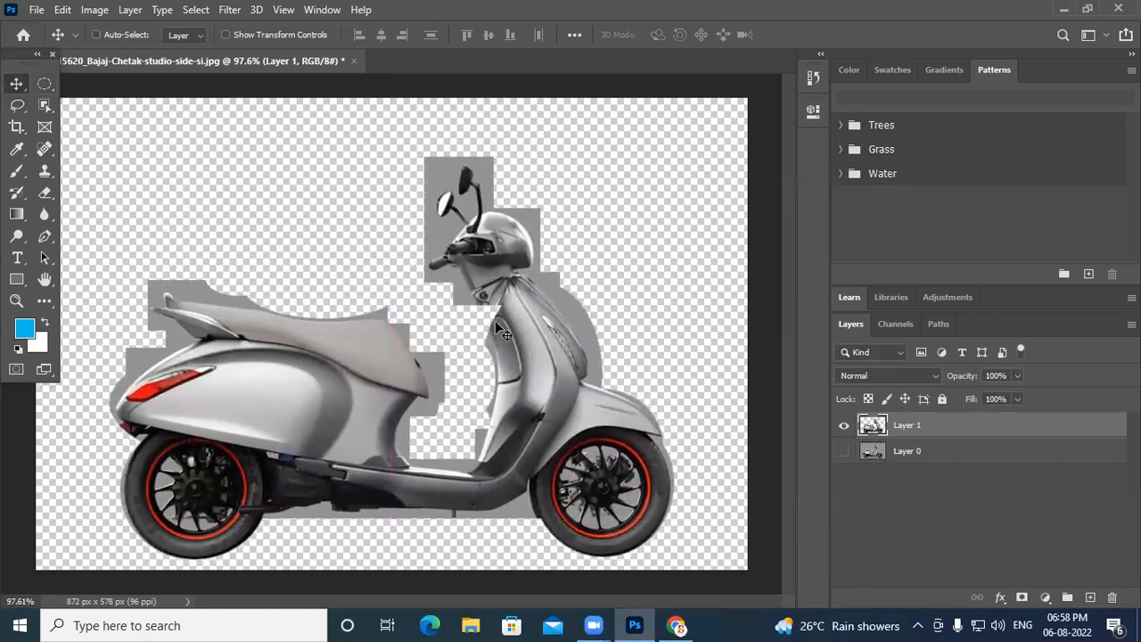
key(ctrl+z)
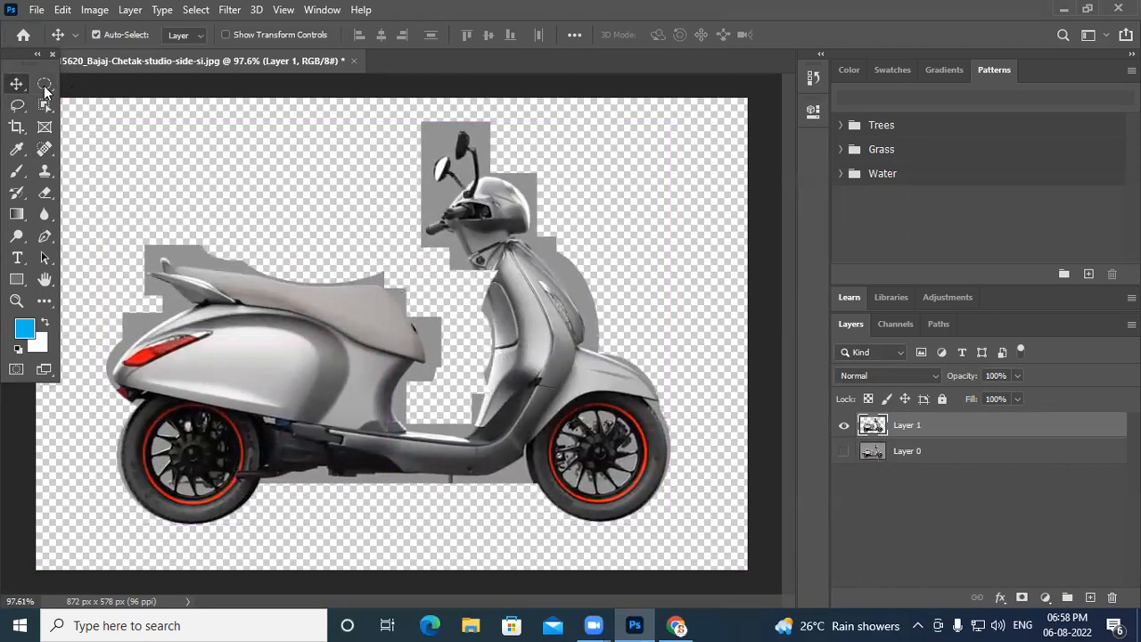
click(45, 85)
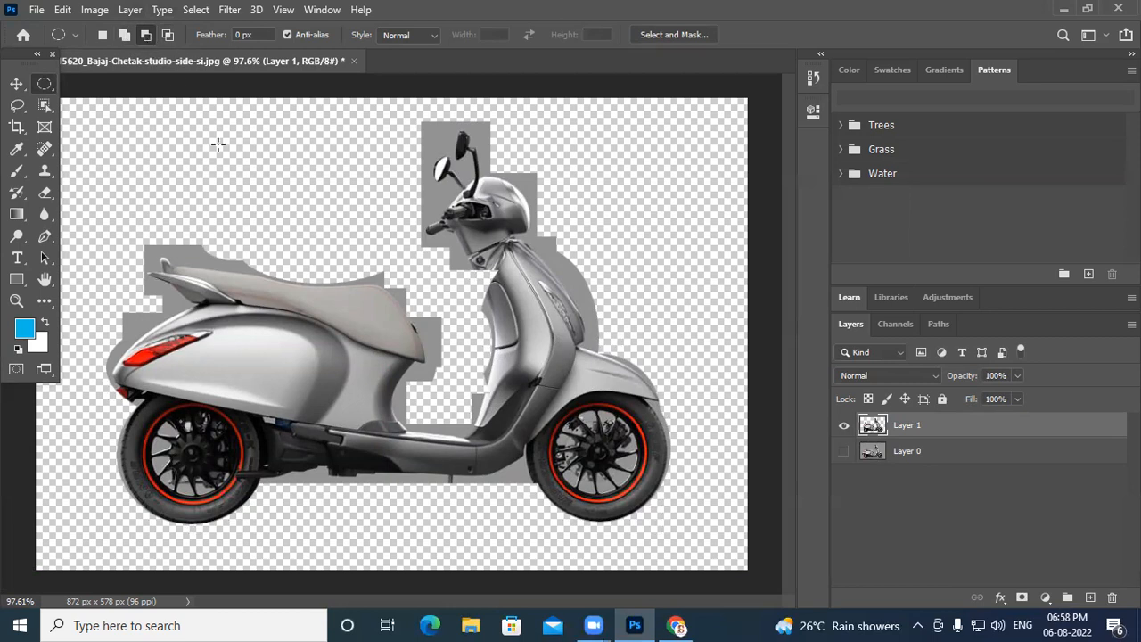
key(ctrl+z)
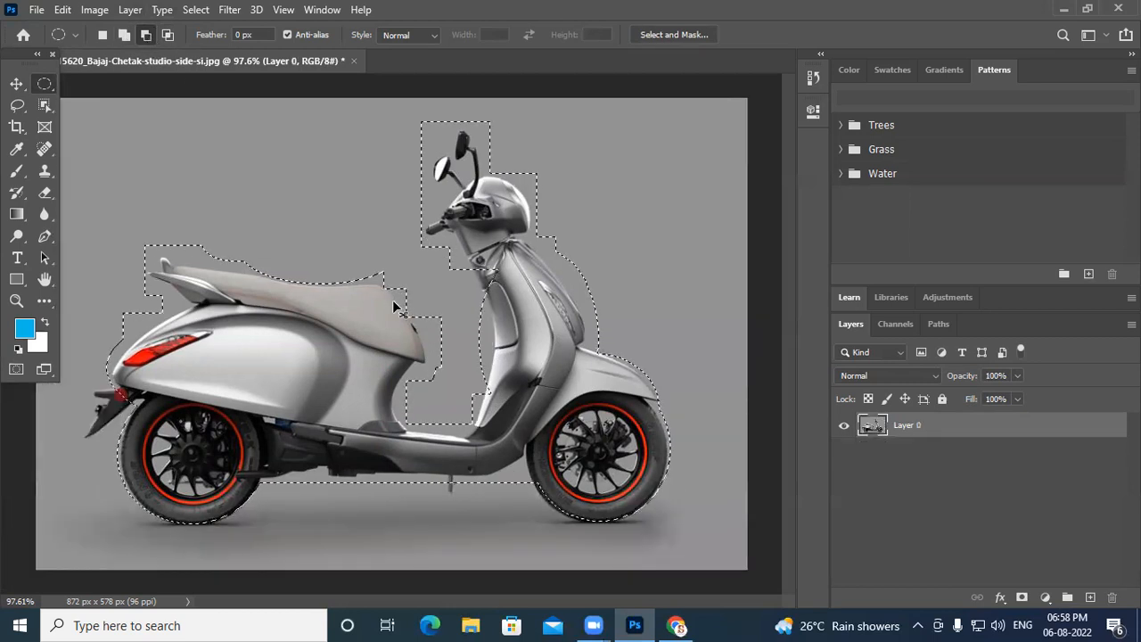
- Clear the scooter selection and draw a circular elliptical marquee around the scooter's rear half in New selection mode
scroll(391, 297, down, 2)
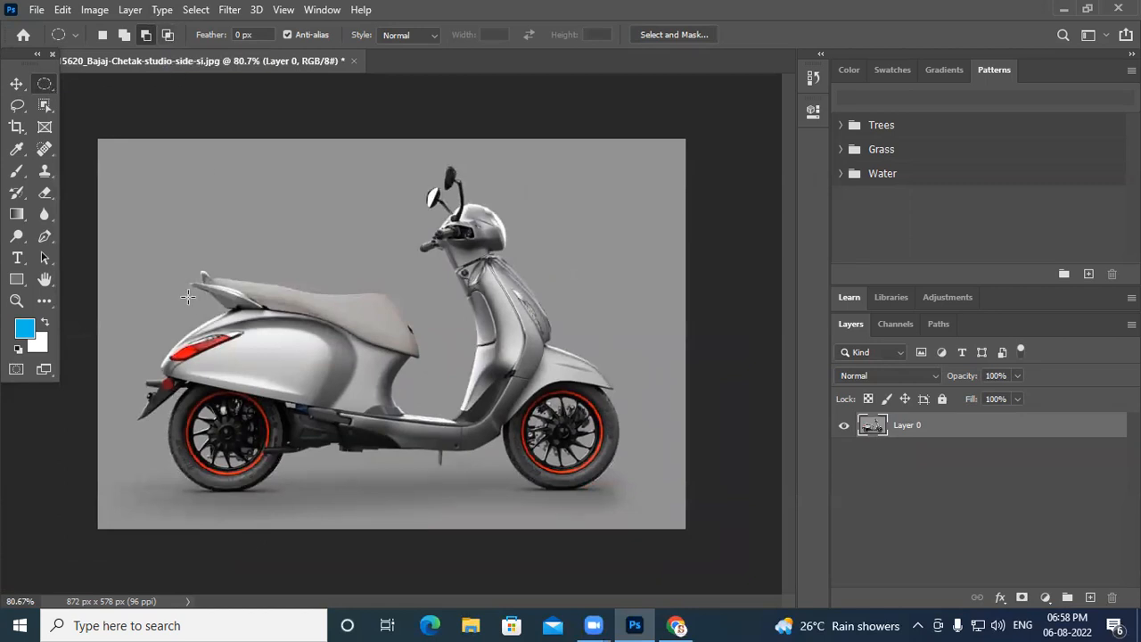
drag(190, 286, 429, 517)
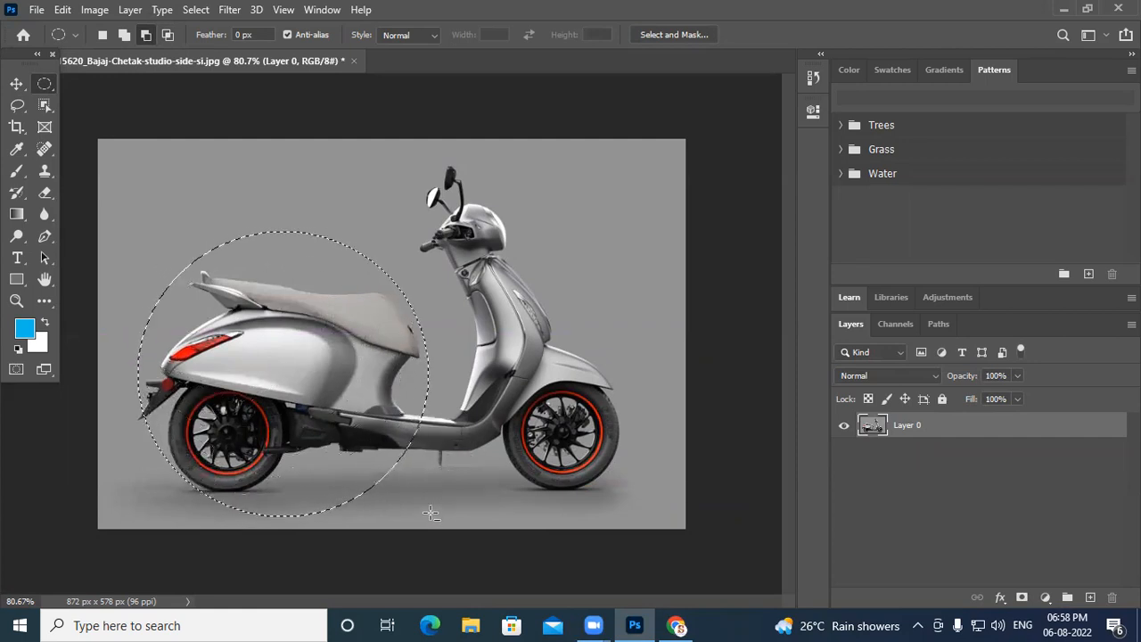
click(125, 36)
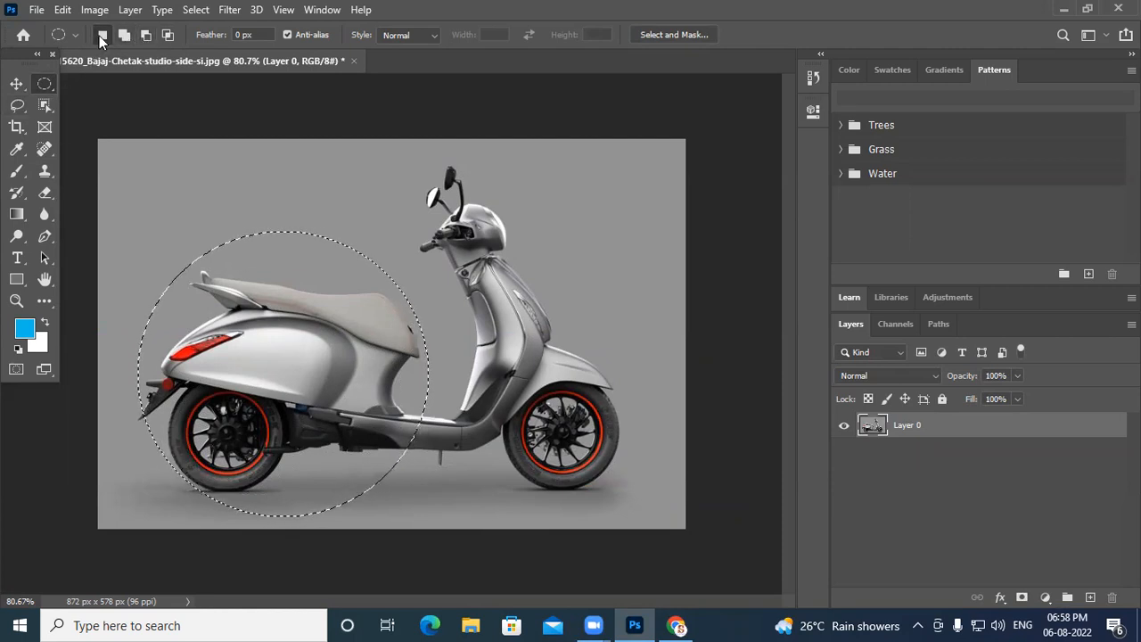
- Intersect the circular selection with an ellipse drawn around the rear wheel, undoing the first ellipse and drawing it again
click(169, 35)
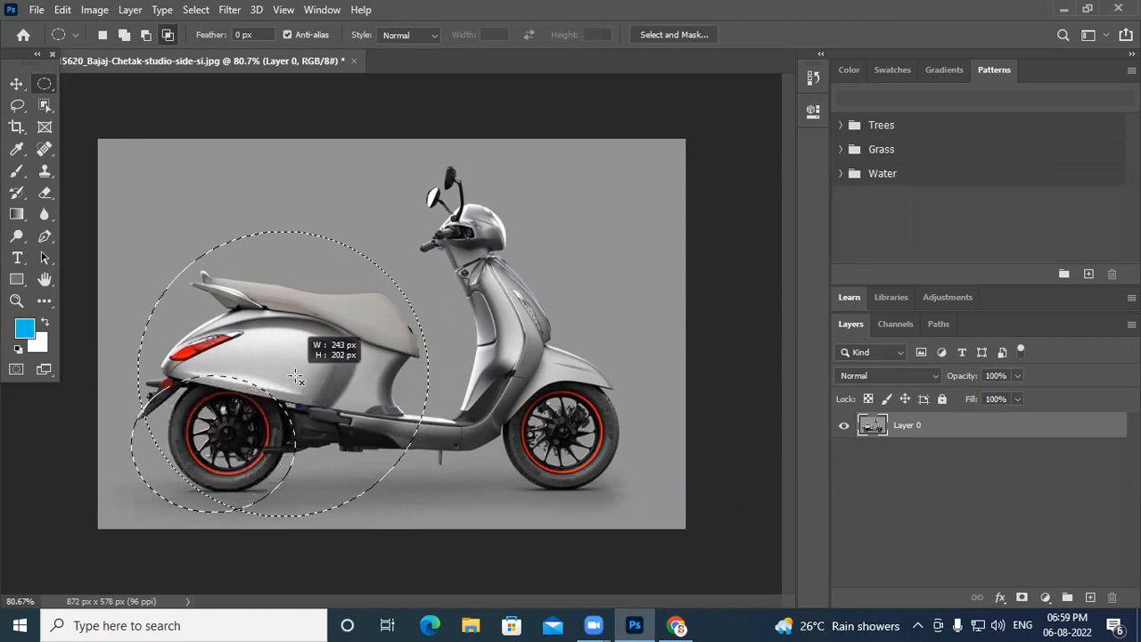
drag(302, 375, 301, 376)
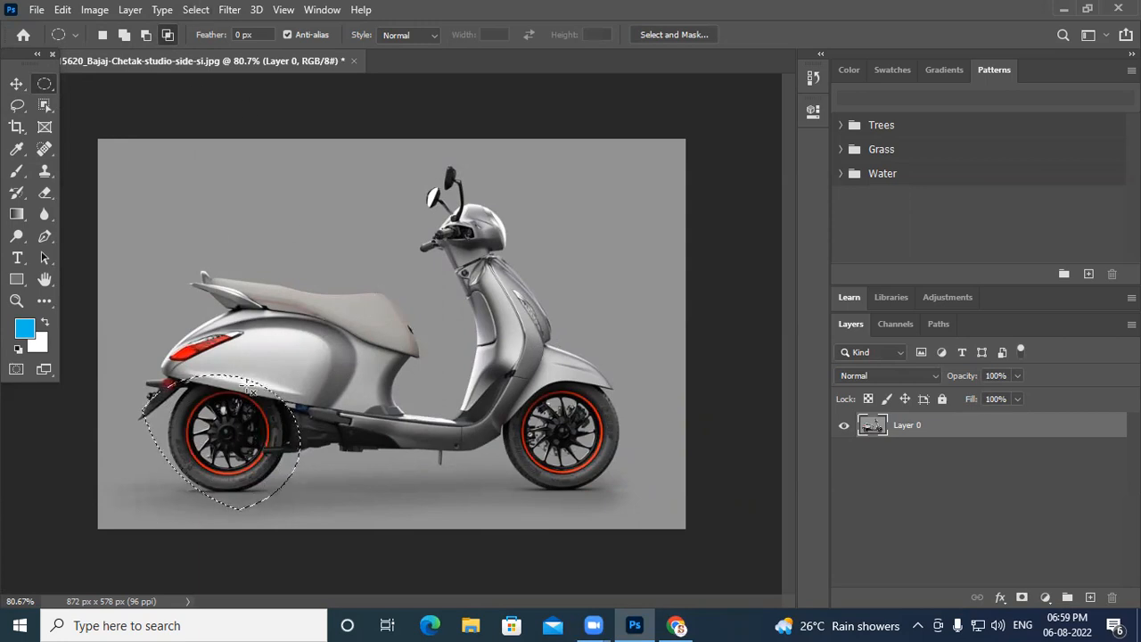
key(ctrl+z)
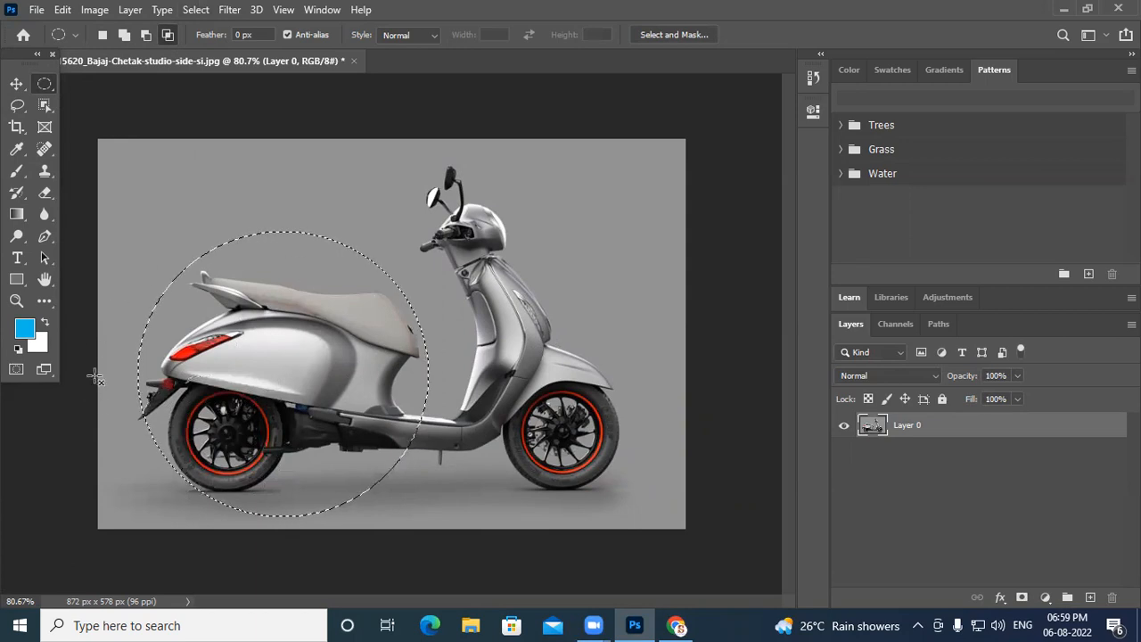
drag(116, 527, 301, 364)
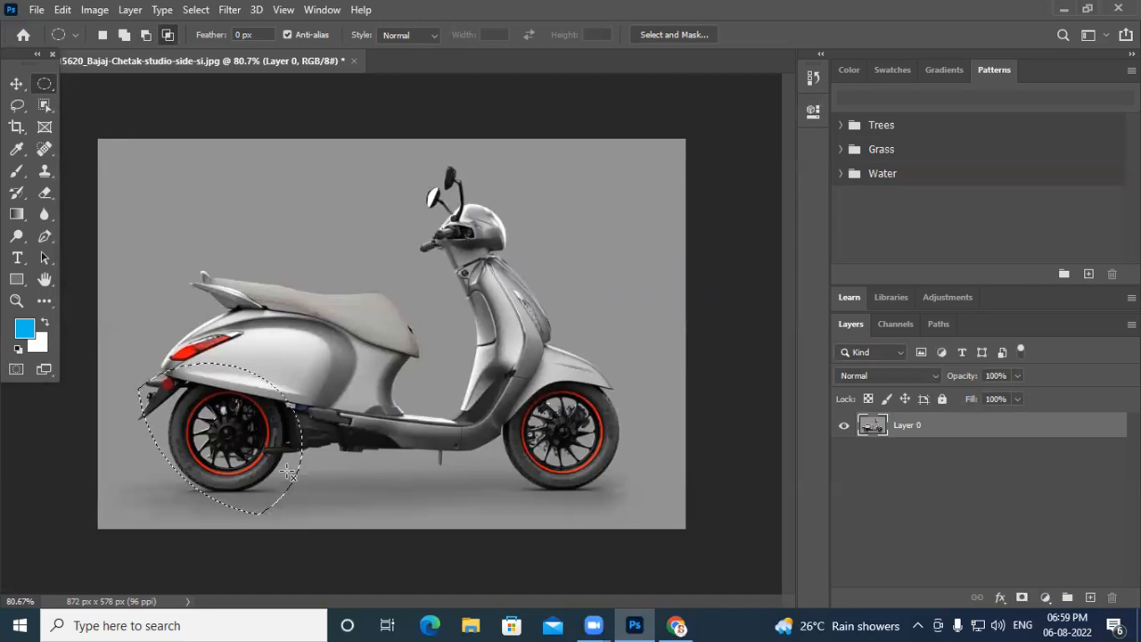
- Try moving the selected rear wheel area up over the seat, undo the move, and clear the selection
click(17, 83)
drag(219, 434, 308, 287)
key(ctrl+z)
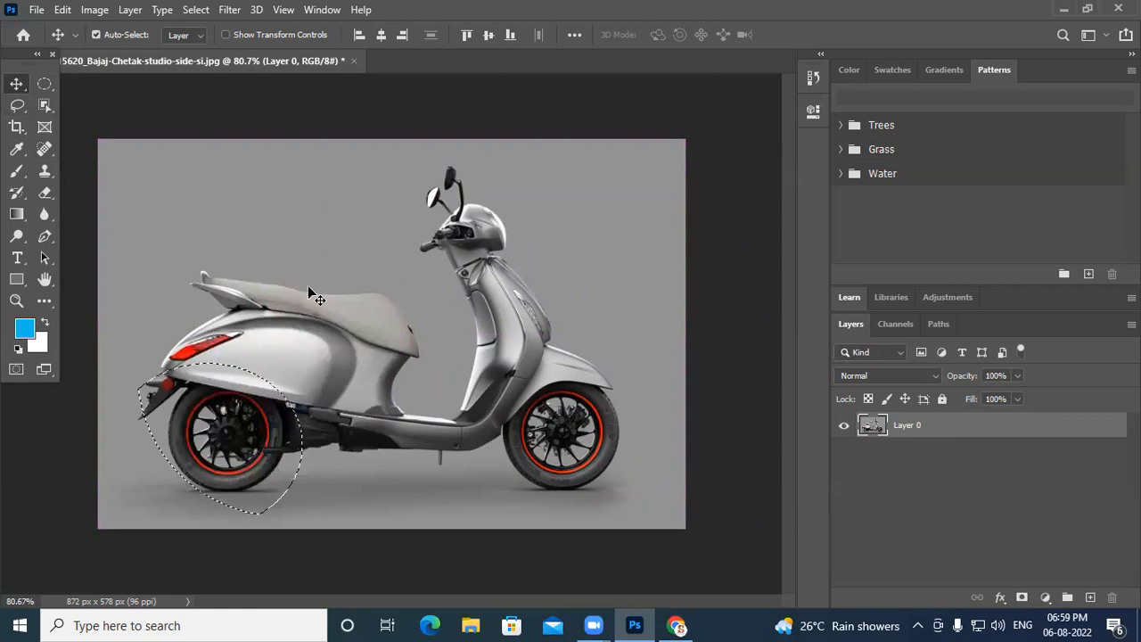
key(ctrl+d)
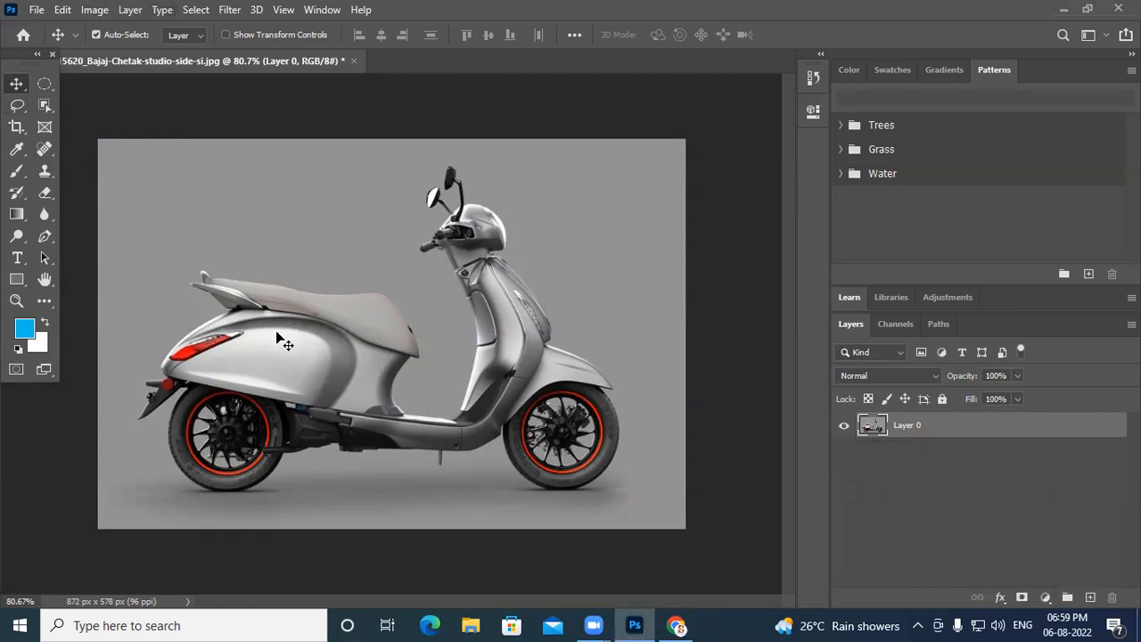
- Draw a rectangular marquee over the front part of the seat and the background above it
click(45, 85)
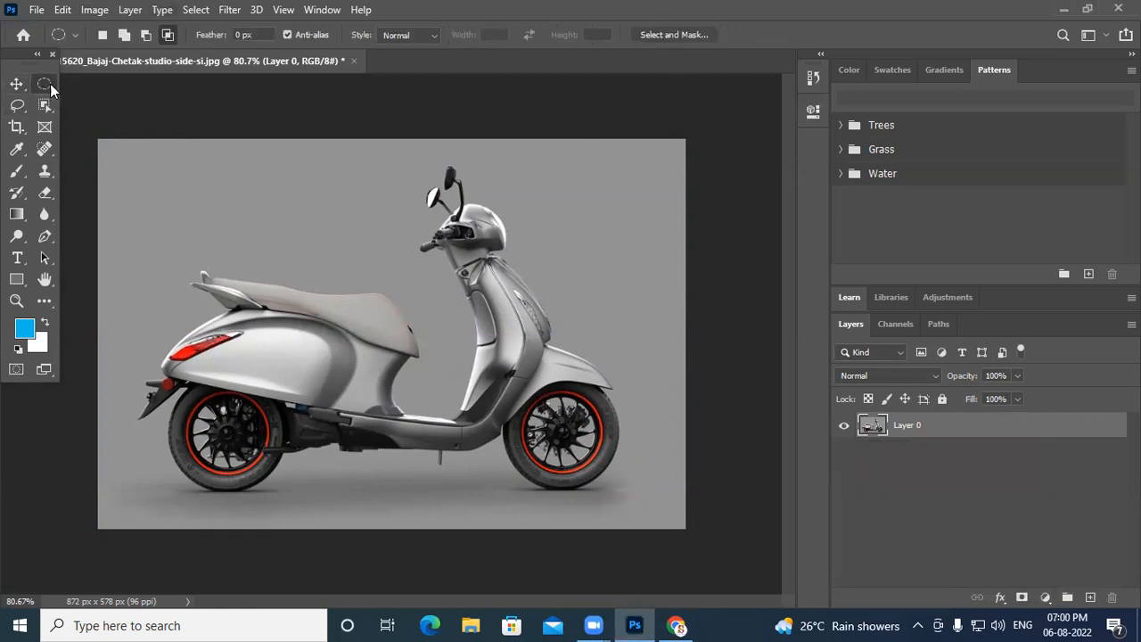
right_click(50, 84)
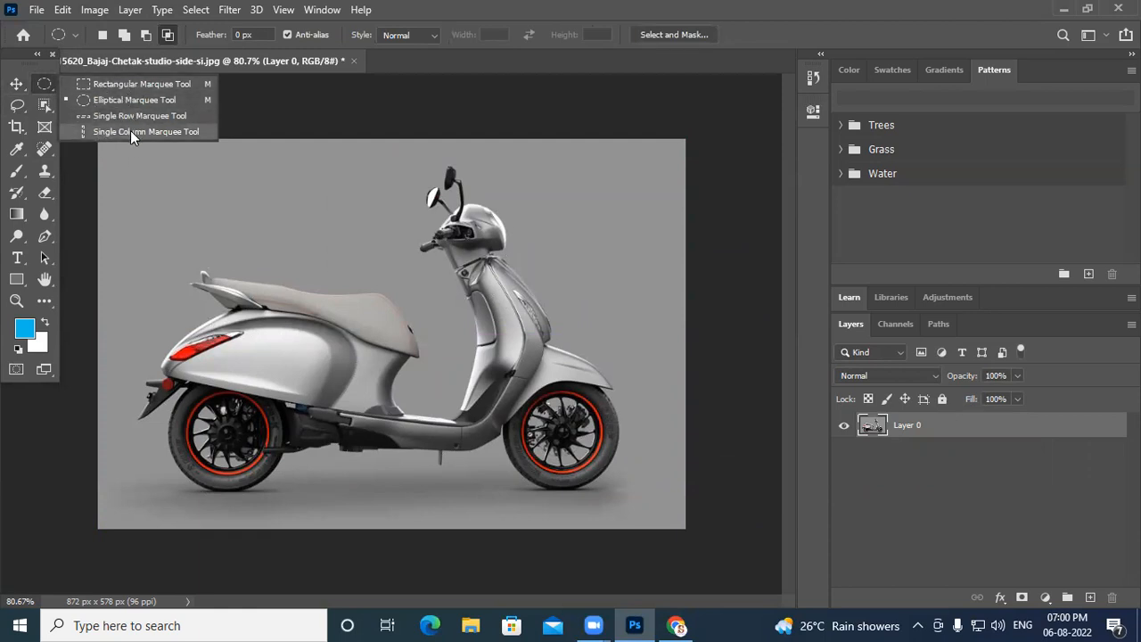
click(107, 84)
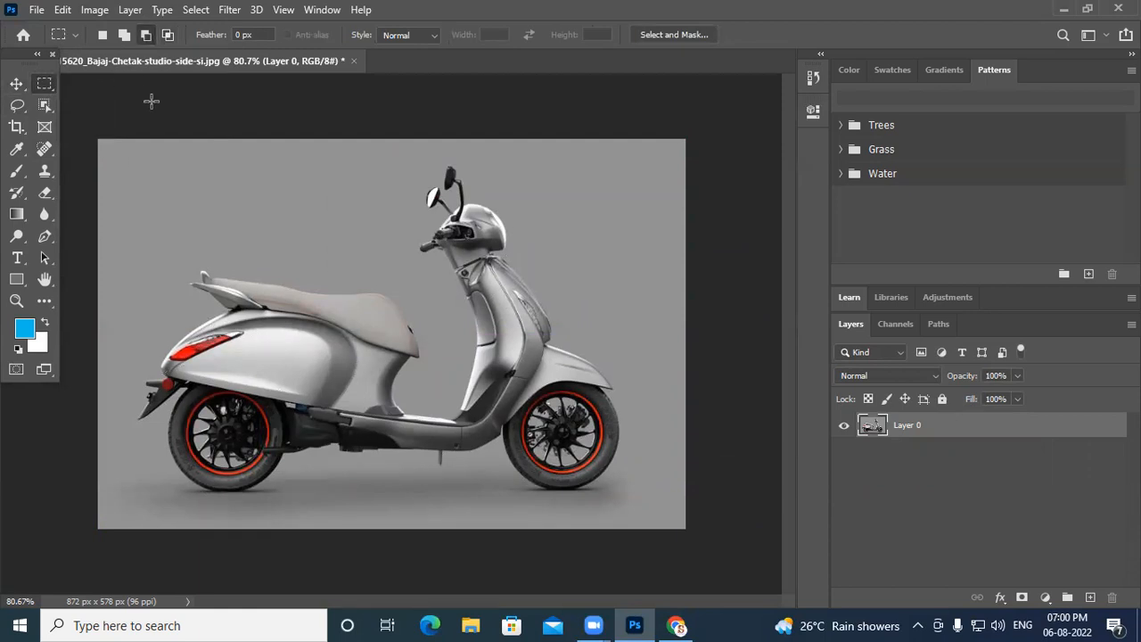
drag(256, 35, 223, 34)
drag(286, 205, 418, 333)
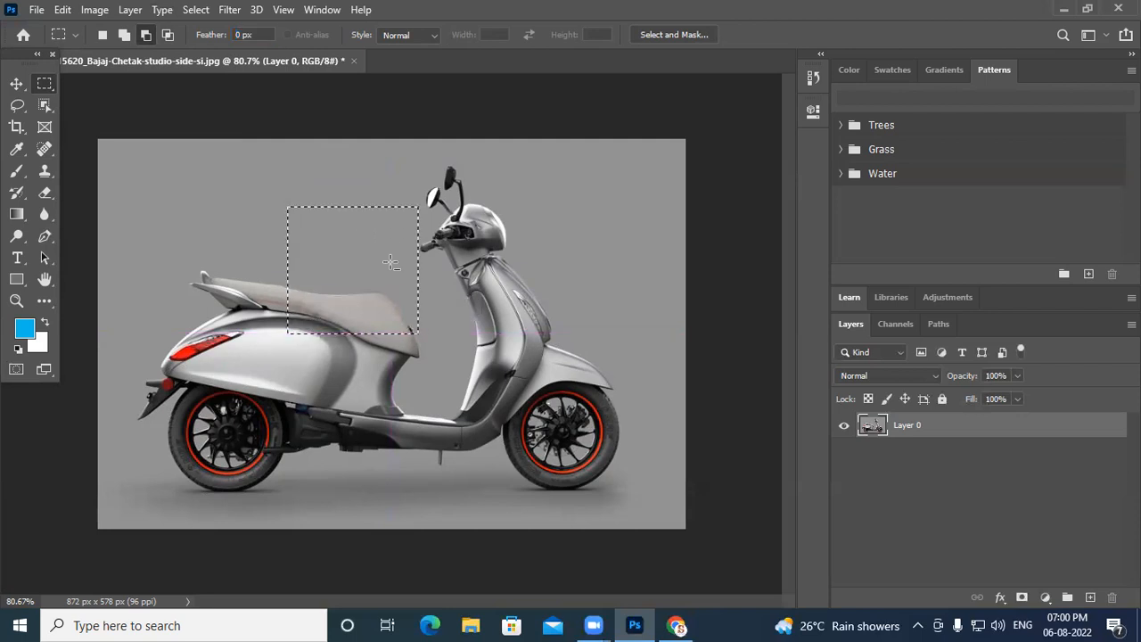
- Try moving the rectangular seat selection toward the front shield, inspect the cut edge up close, and undo the move
click(16, 87)
drag(368, 268, 565, 277)
scroll(342, 211, up, 5)
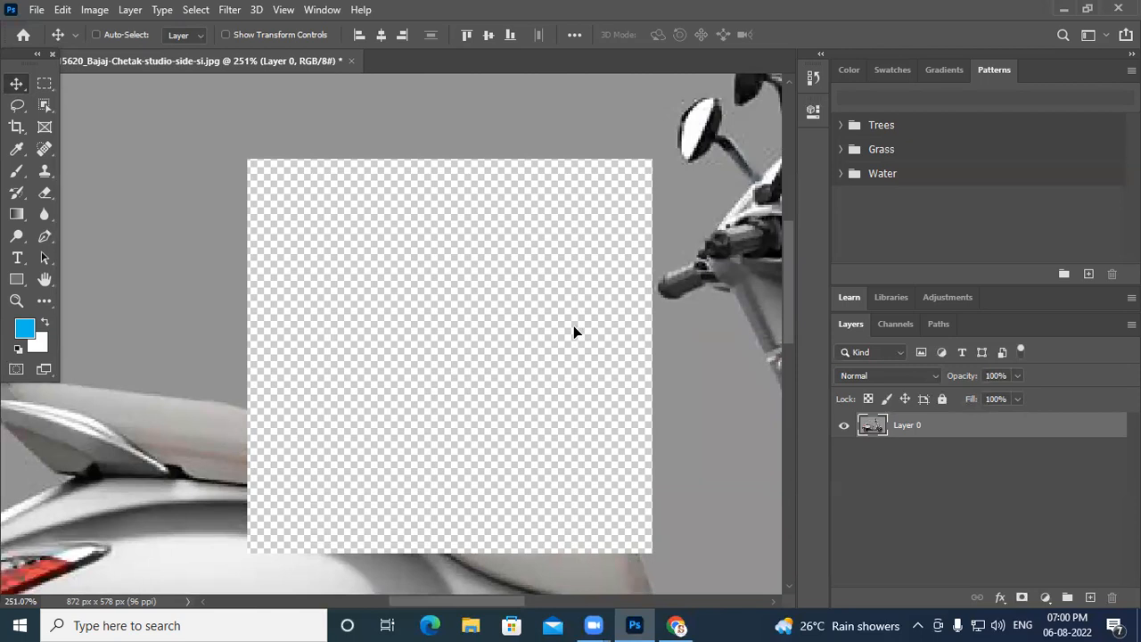
key(ctrl+z)
scroll(433, 283, down, 2)
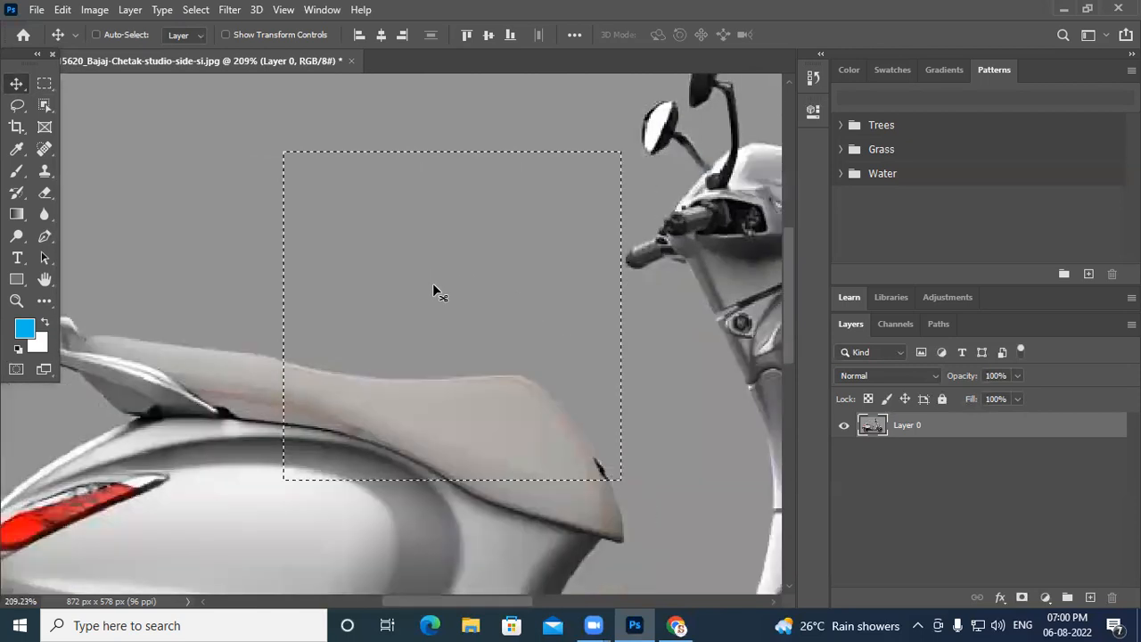
scroll(432, 282, down, 2)
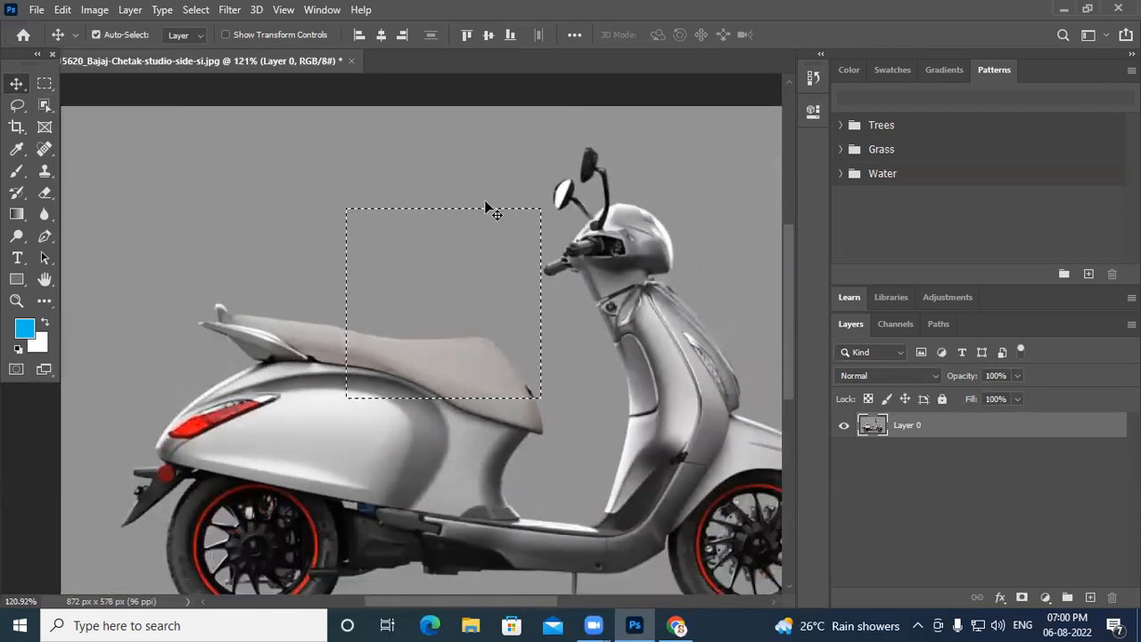
- Examine the edge of the rectangular seat selection and set the Rectangular Marquee tool's feather to 3 px
key(m)
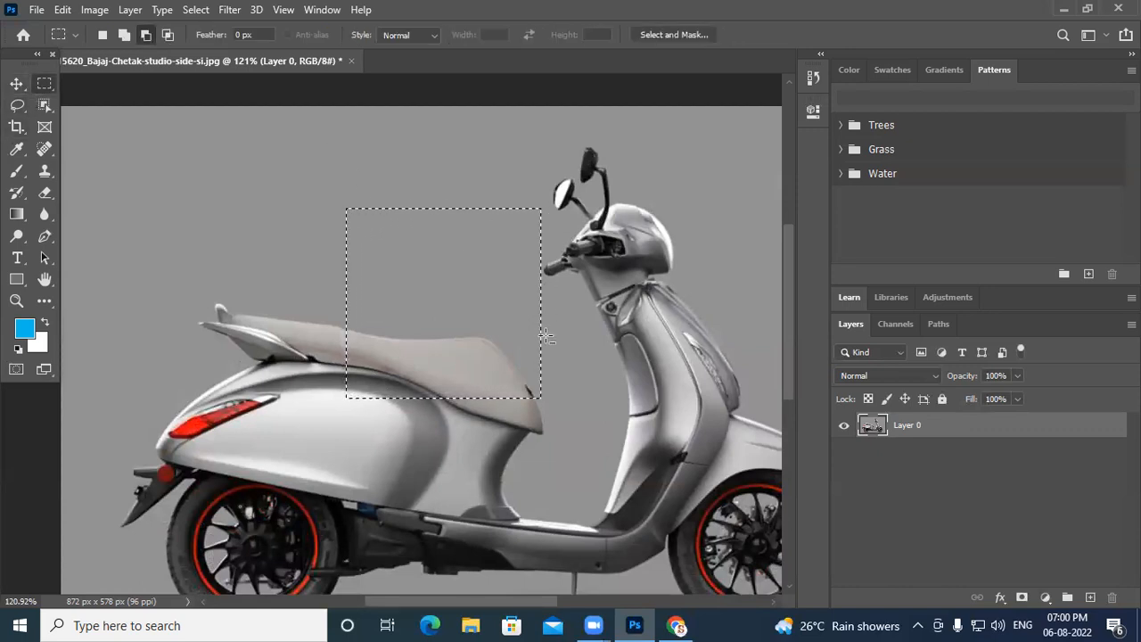
click(254, 30)
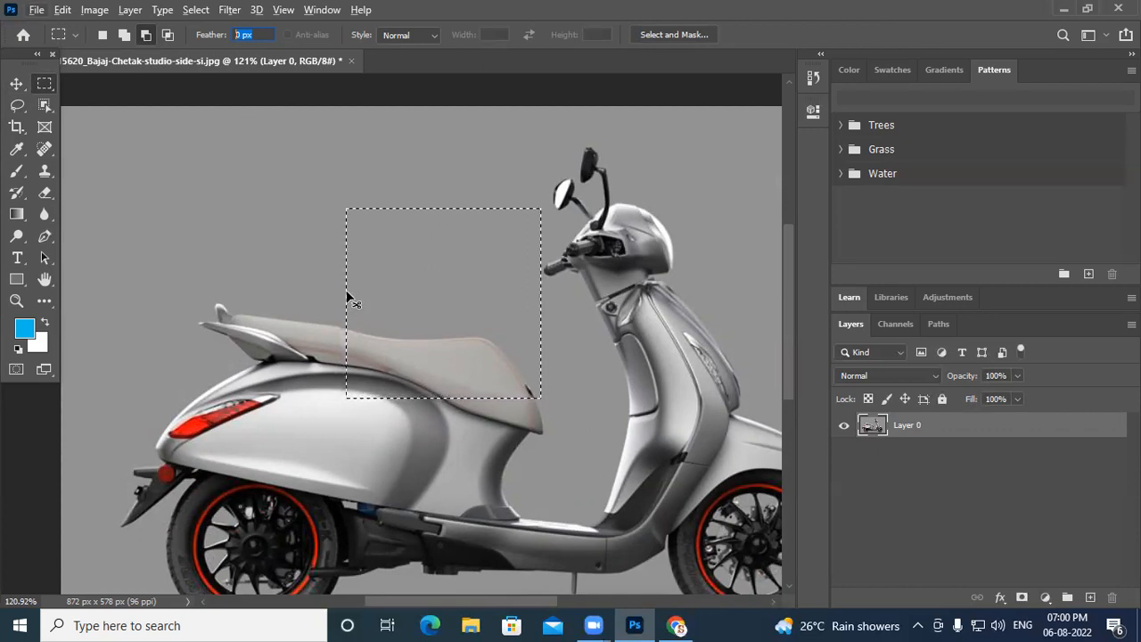
click(24, 85)
scroll(364, 330, up, 6)
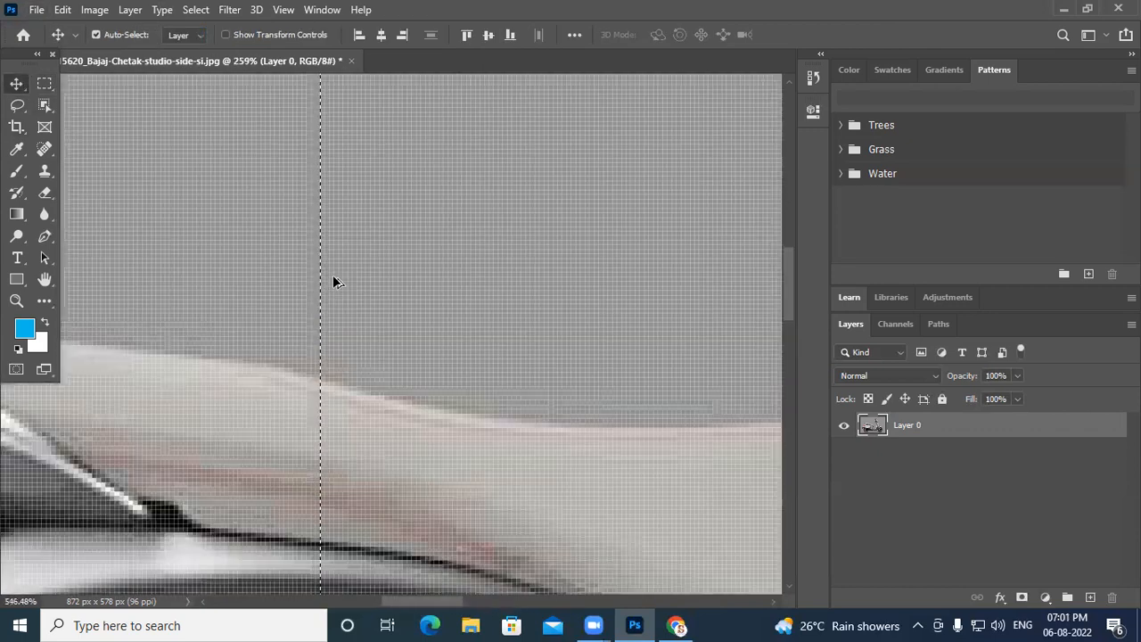
scroll(332, 282, up, 1)
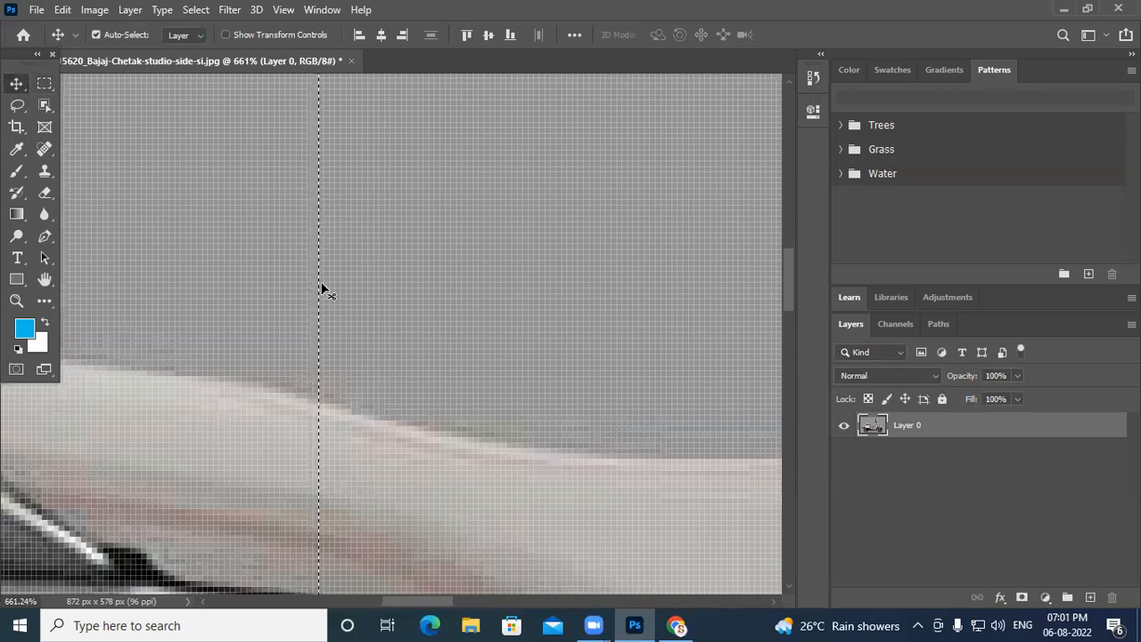
click(45, 84)
click(255, 34)
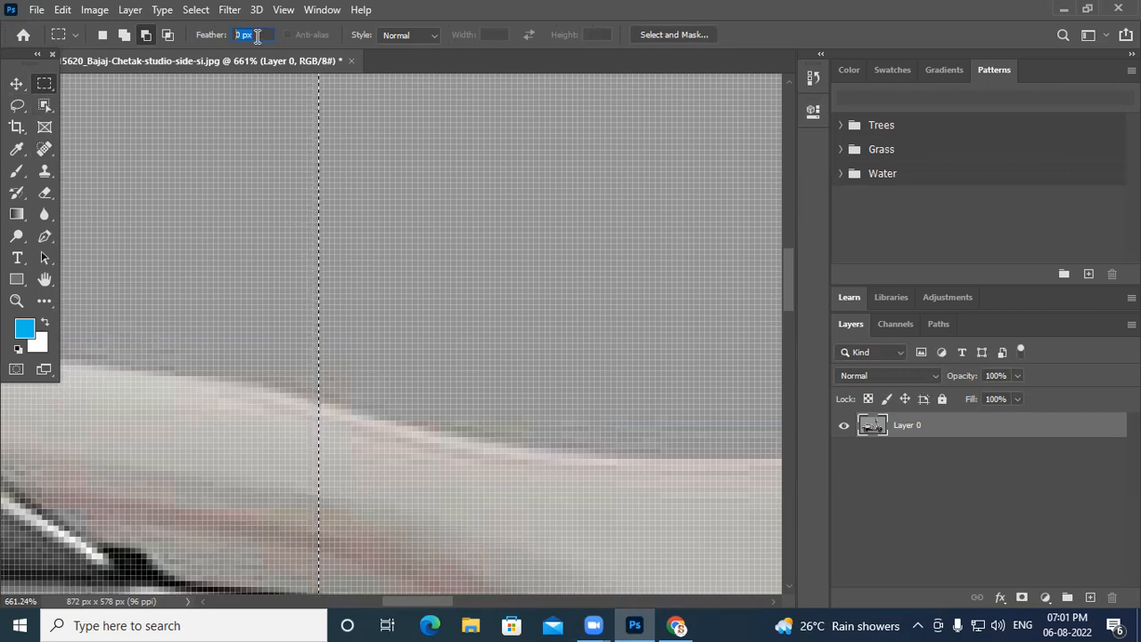
text(3)
key(Return)
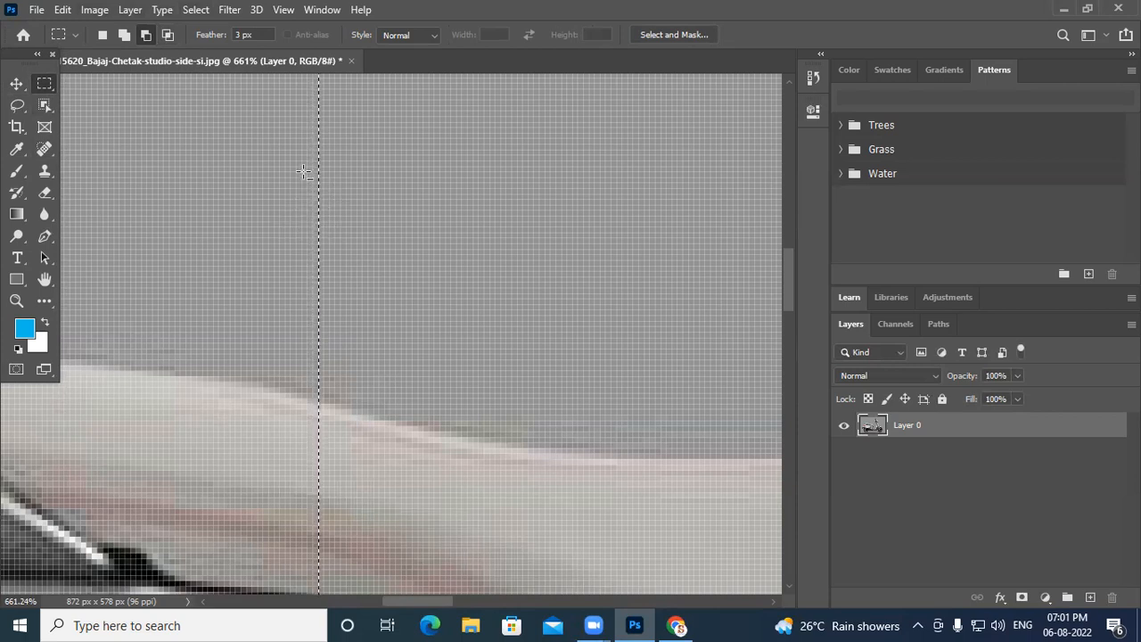
- Move the existing seat selection over the front shield with the 3 px feather set, inspect its cut edge, and undo the move
scroll(363, 303, right, 3)
scroll(358, 268, down, 10)
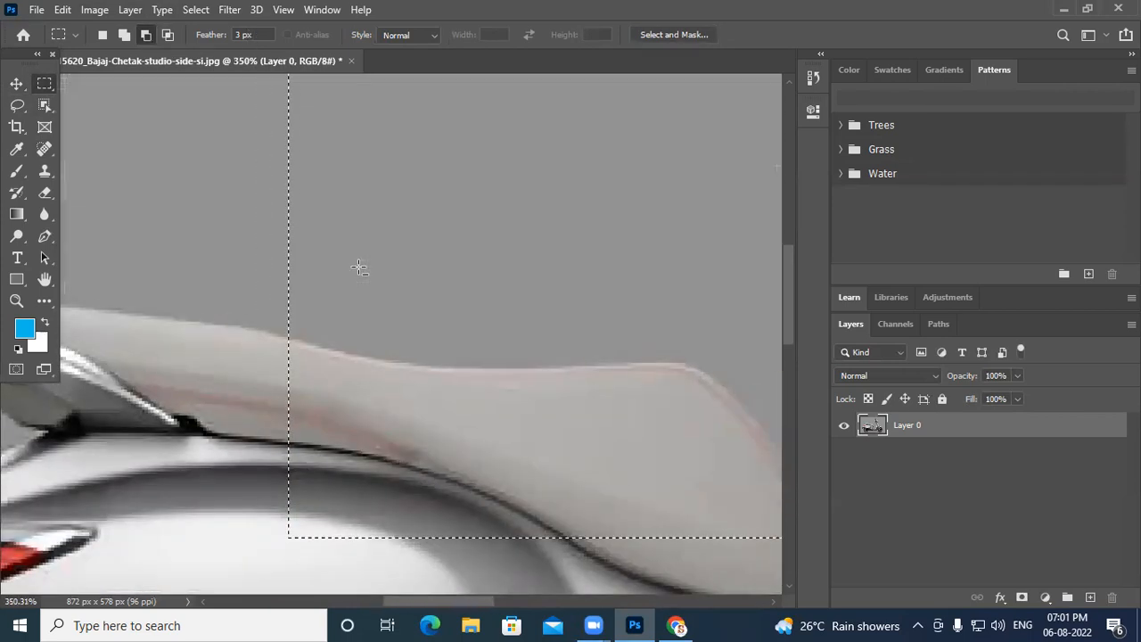
click(16, 85)
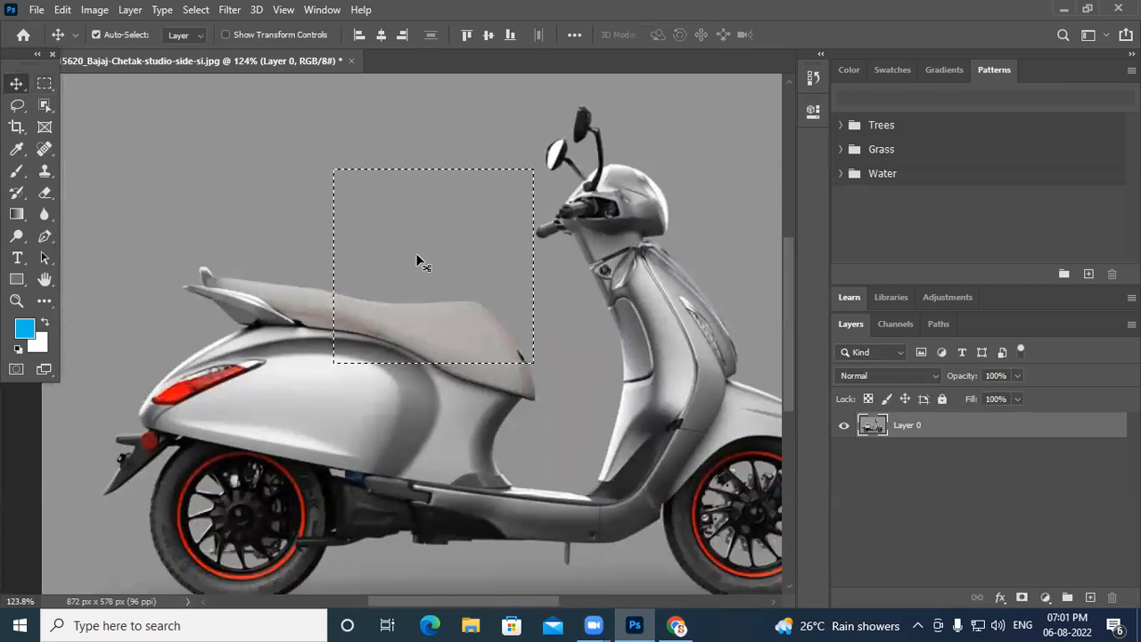
drag(423, 271, 650, 297)
scroll(359, 218, up, 4)
scroll(326, 205, up, 8)
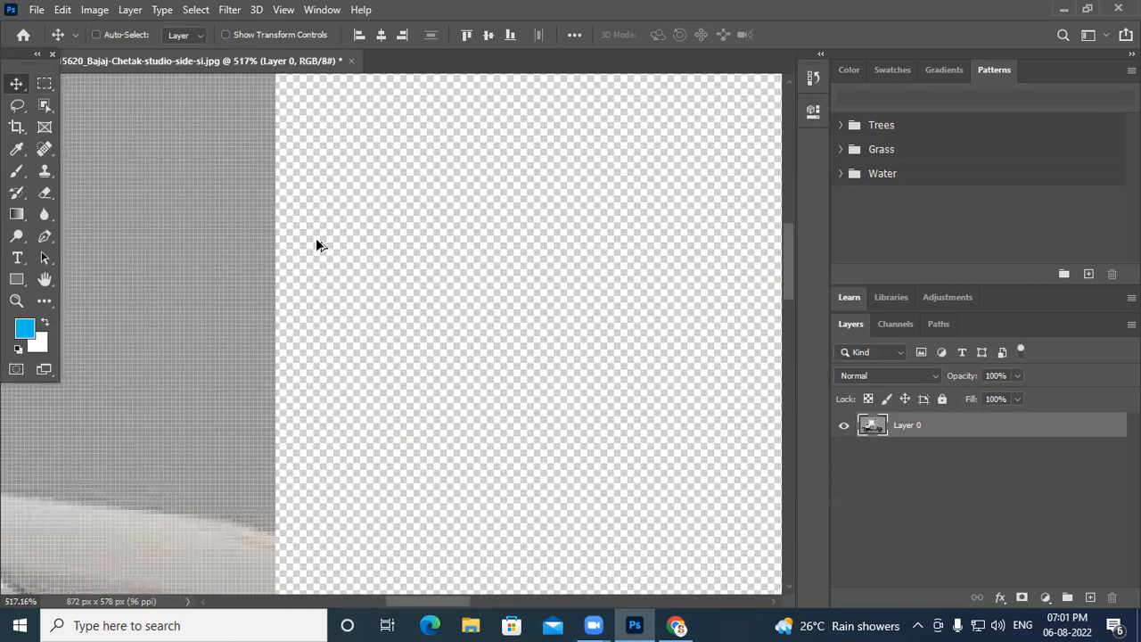
scroll(279, 300, up, 3)
key(ctrl)
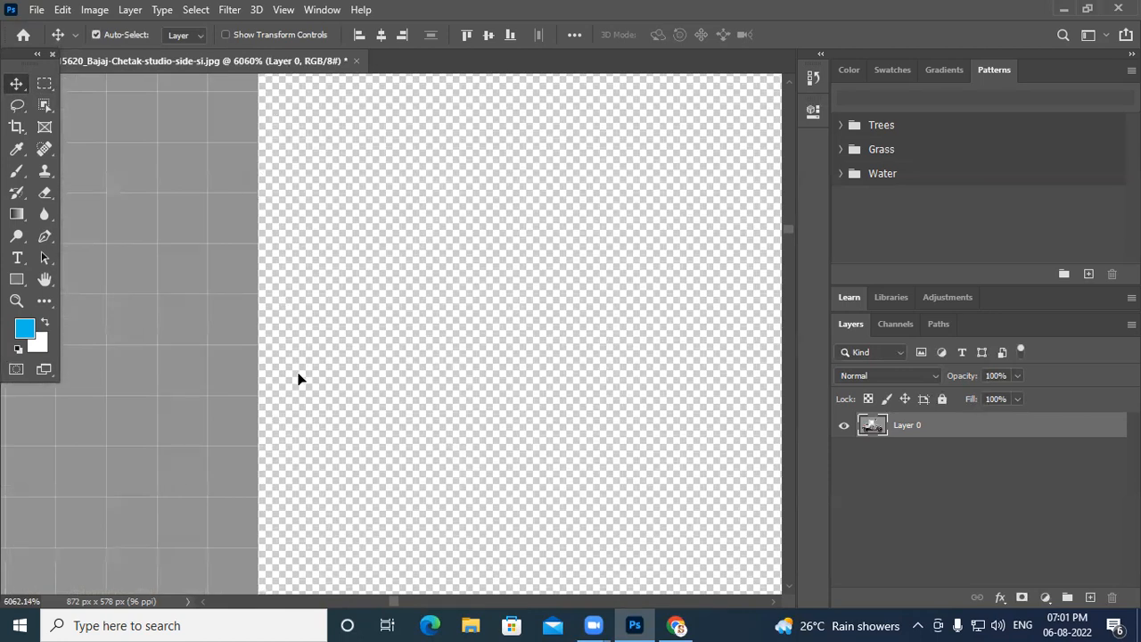
key(ctrl+z)
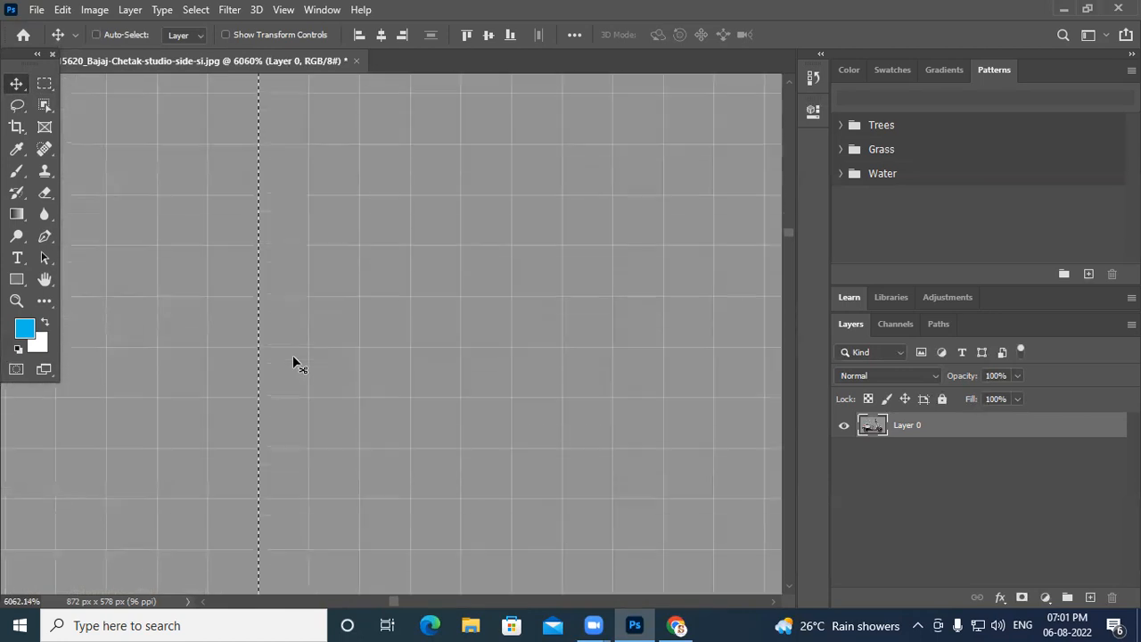
scroll(302, 343, down, 12)
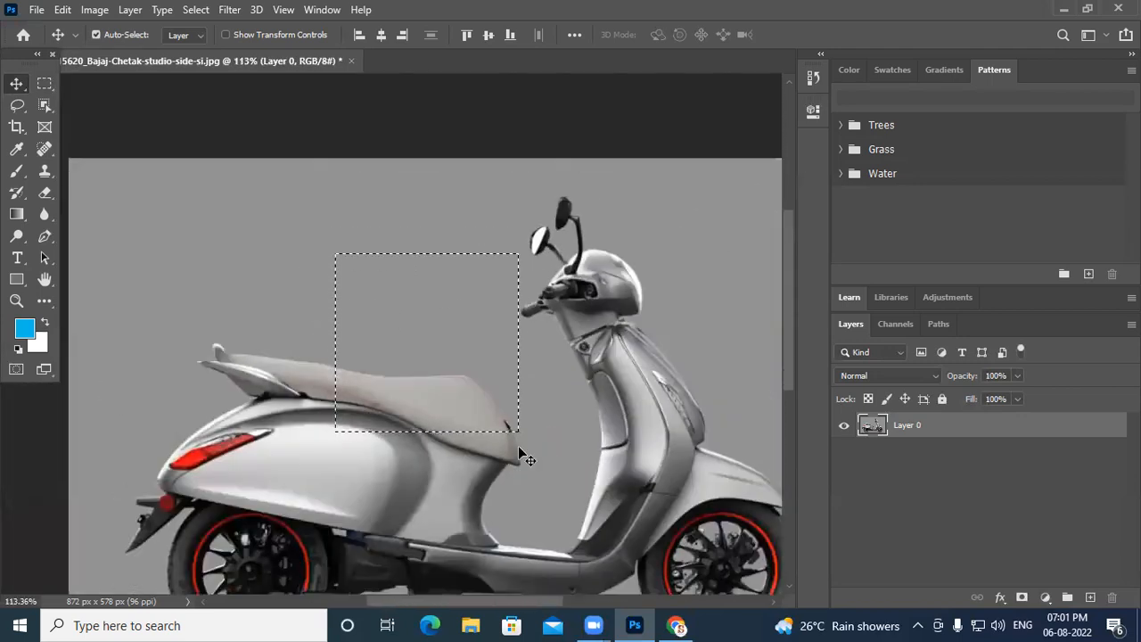
- Clear the seat selection and draw a 3 px feathered rectangular marquee around the mirrors, handlebar and headlamp in New selection mode
click(44, 84)
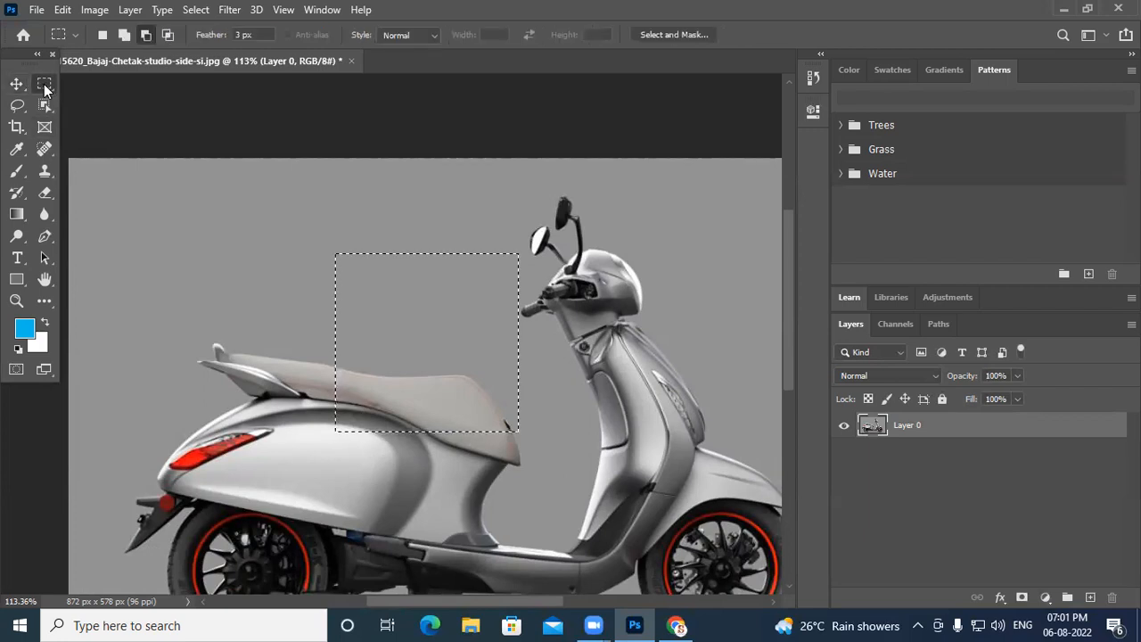
click(254, 35)
key(ctrl+d)
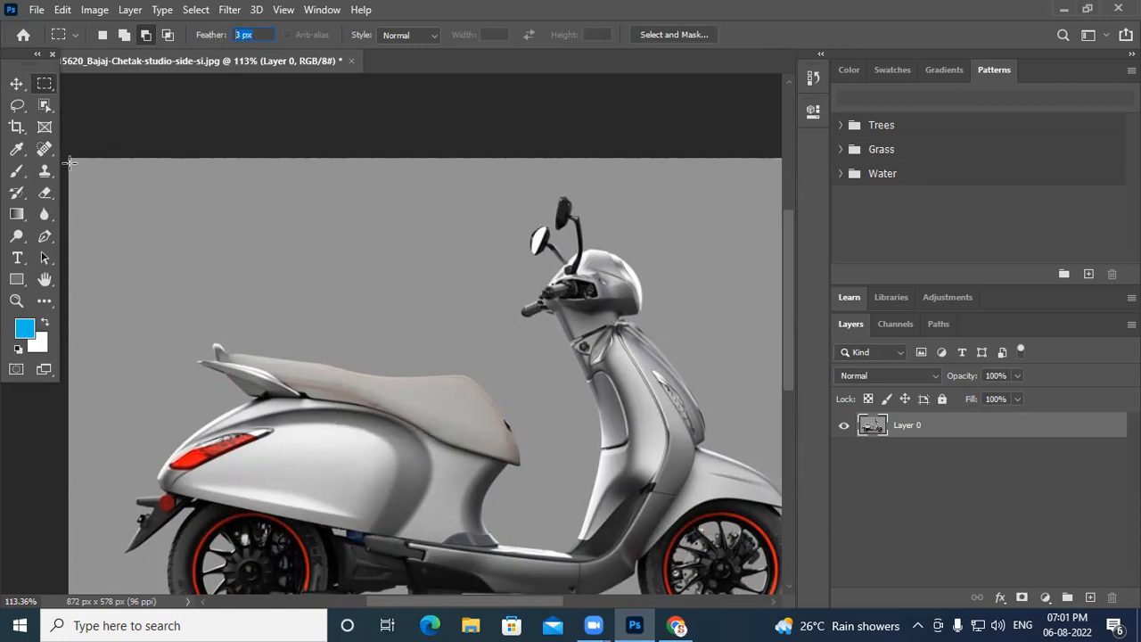
click(104, 35)
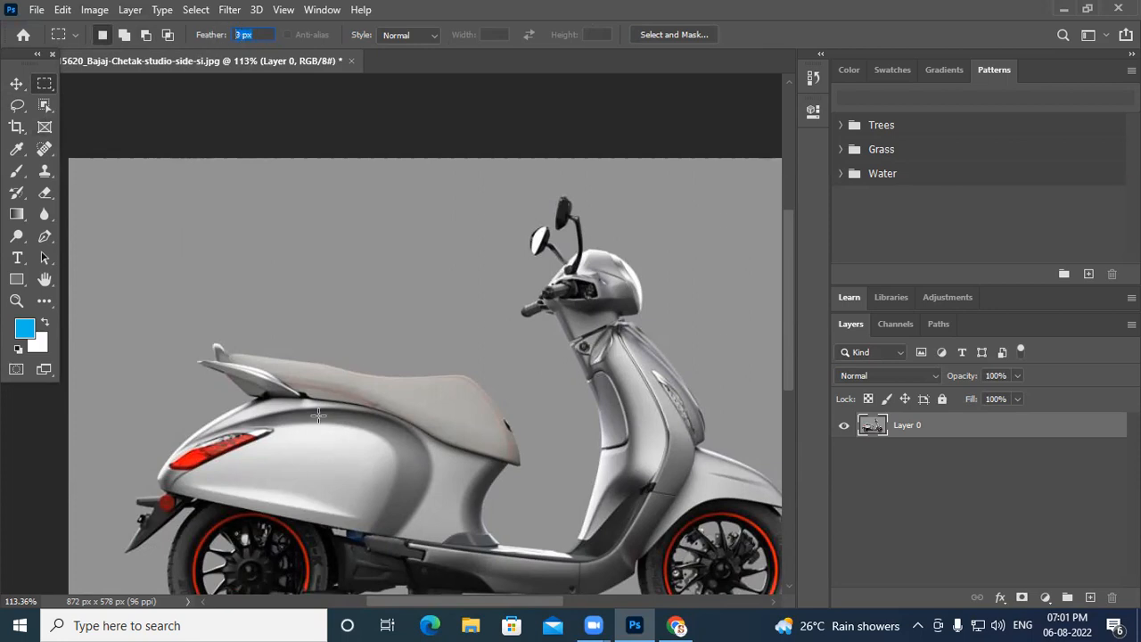
drag(454, 196, 640, 395)
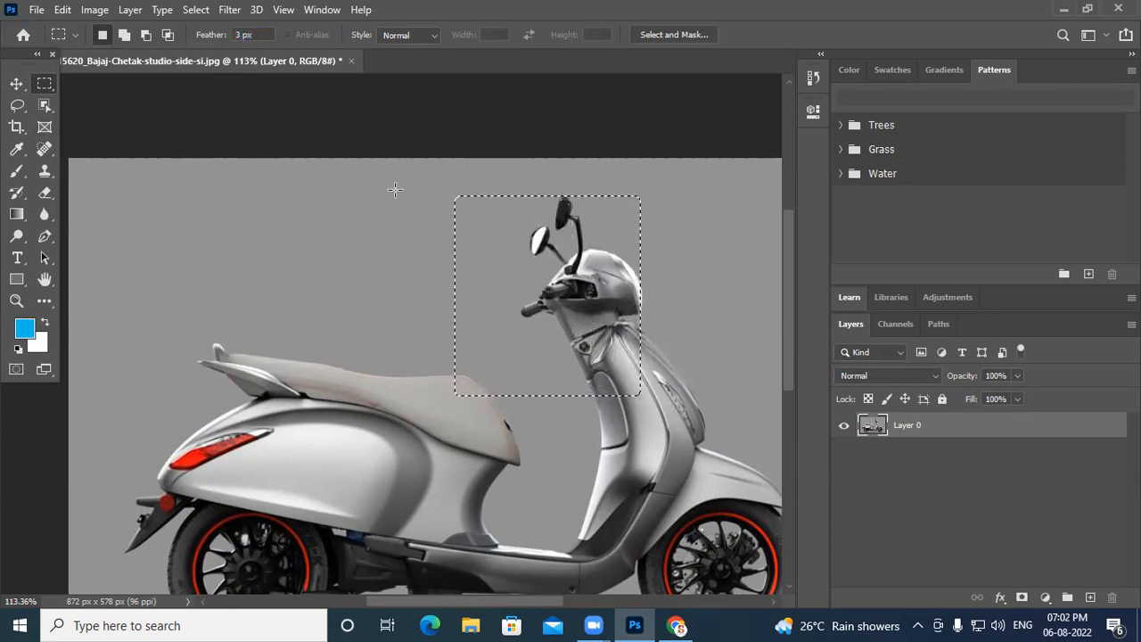
- Examine the corners and edges of the feathered selection around the handlebar area up close
scroll(476, 217, left, 3)
scroll(555, 207, up, 10)
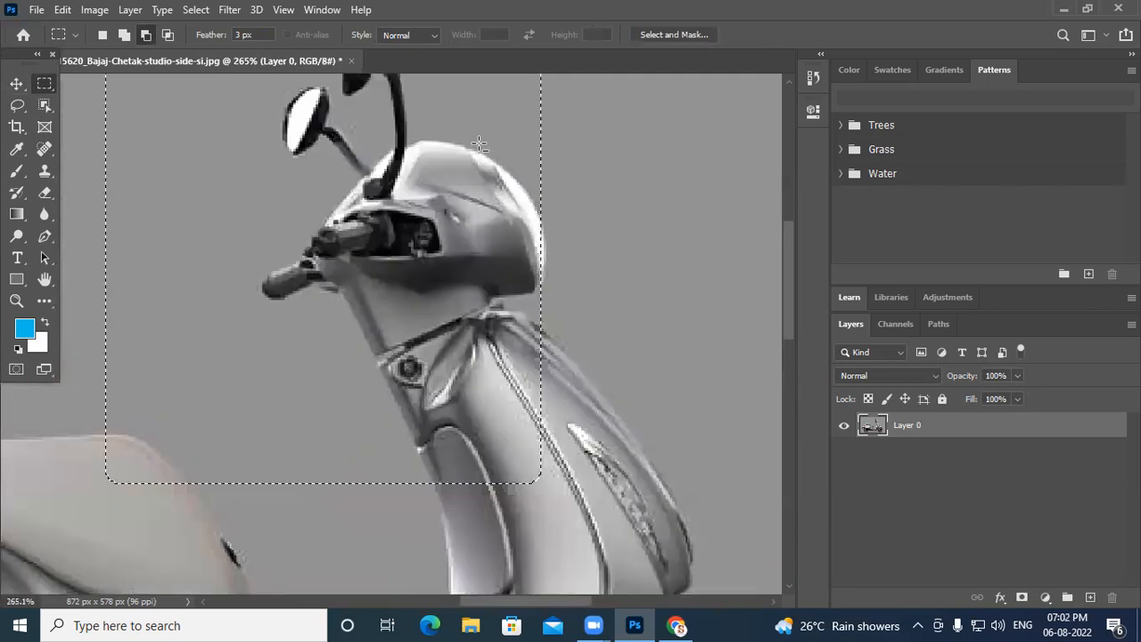
drag(496, 316, 438, 113)
scroll(519, 370, up, 15)
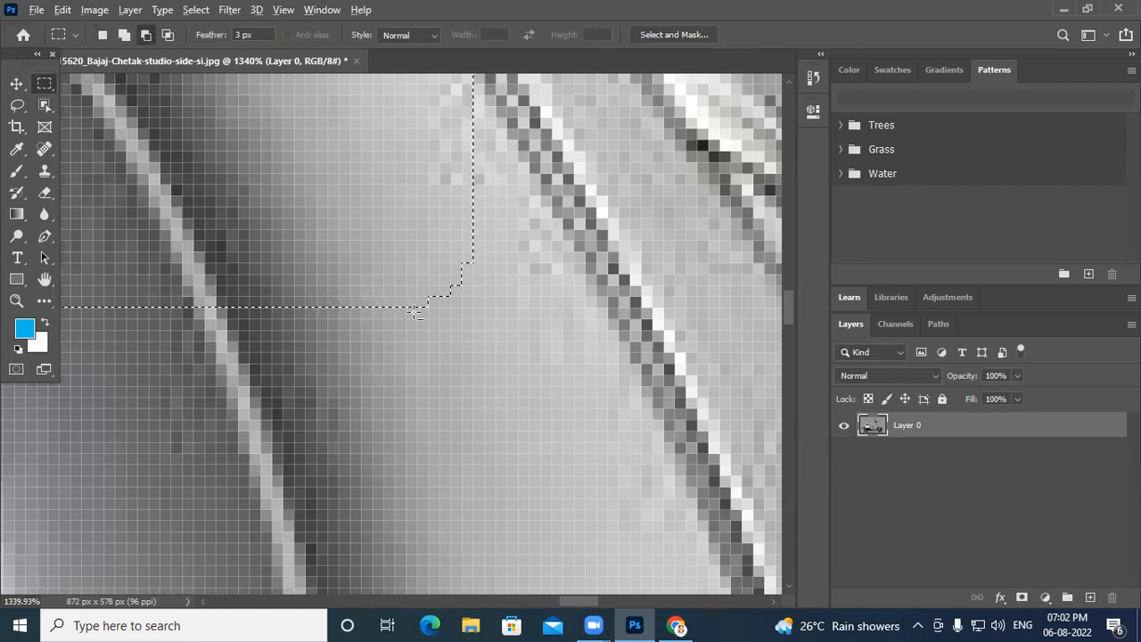
scroll(445, 328, down, 15)
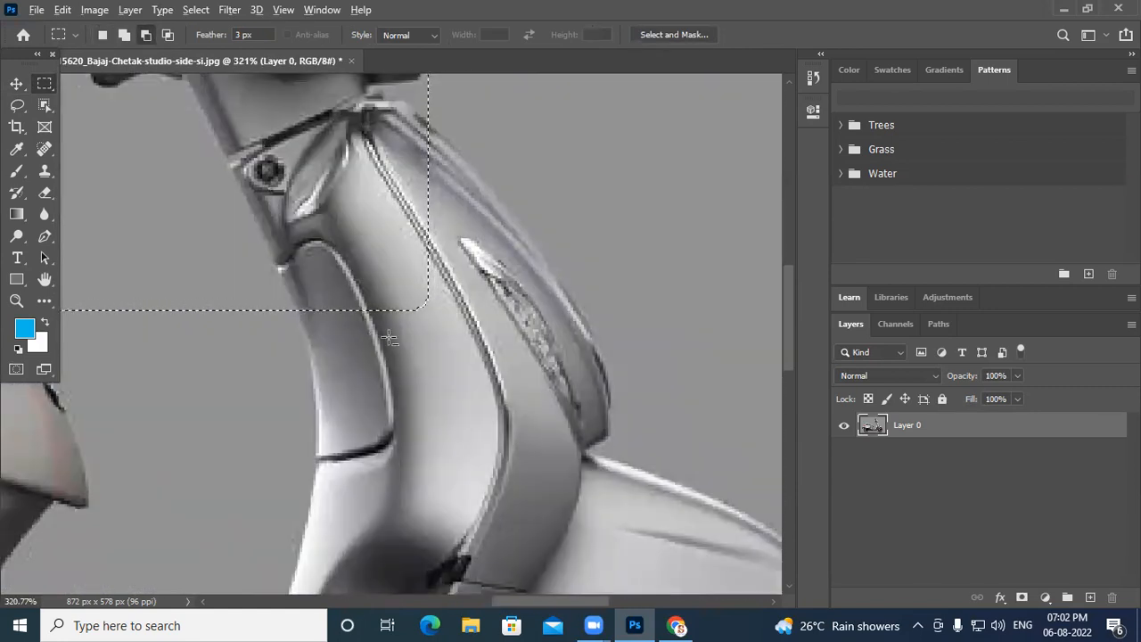
scroll(421, 319, down, 6)
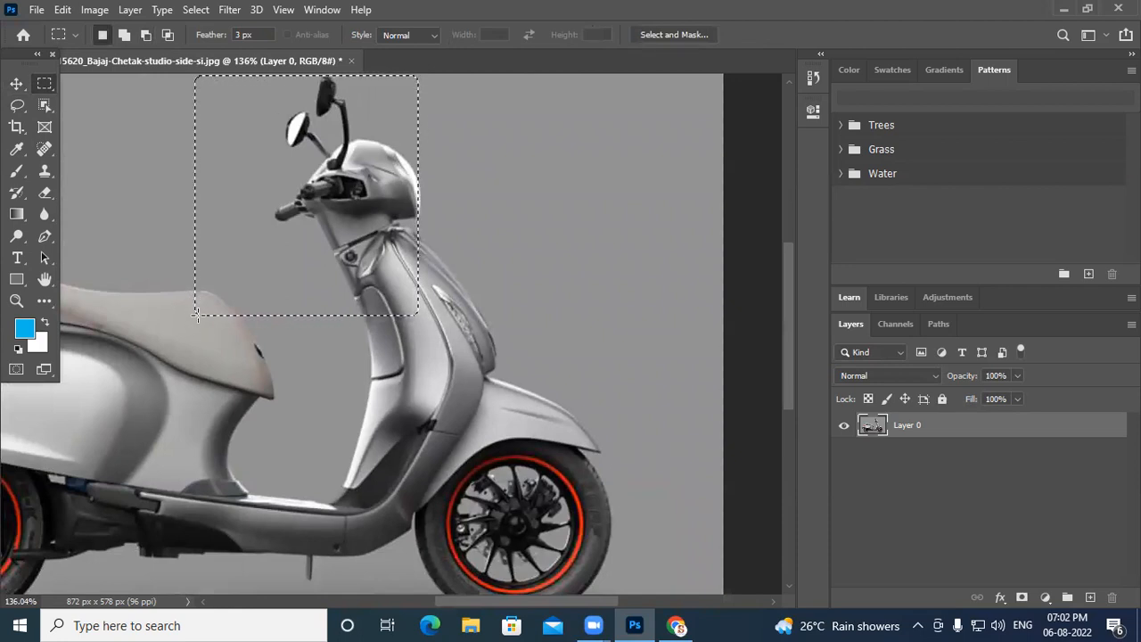
- Move the feathered handlebar selection toward the empty background ahead of the scooter and inspect the cut edge up close
click(16, 83)
drag(306, 185, 620, 229)
scroll(436, 233, up, 10)
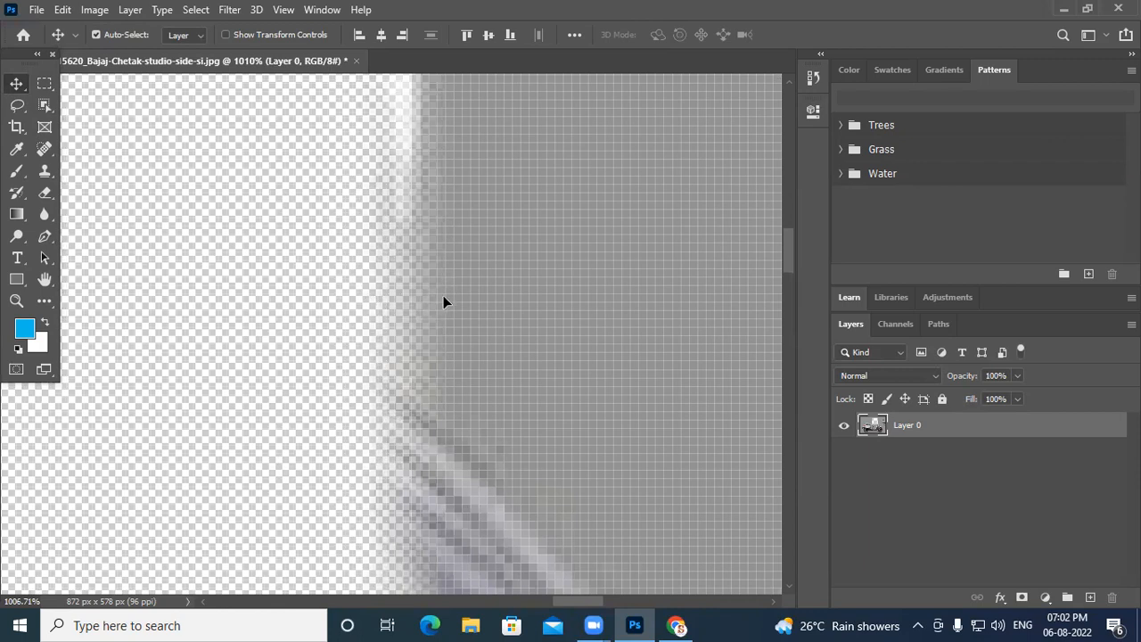
scroll(401, 307, up, 4)
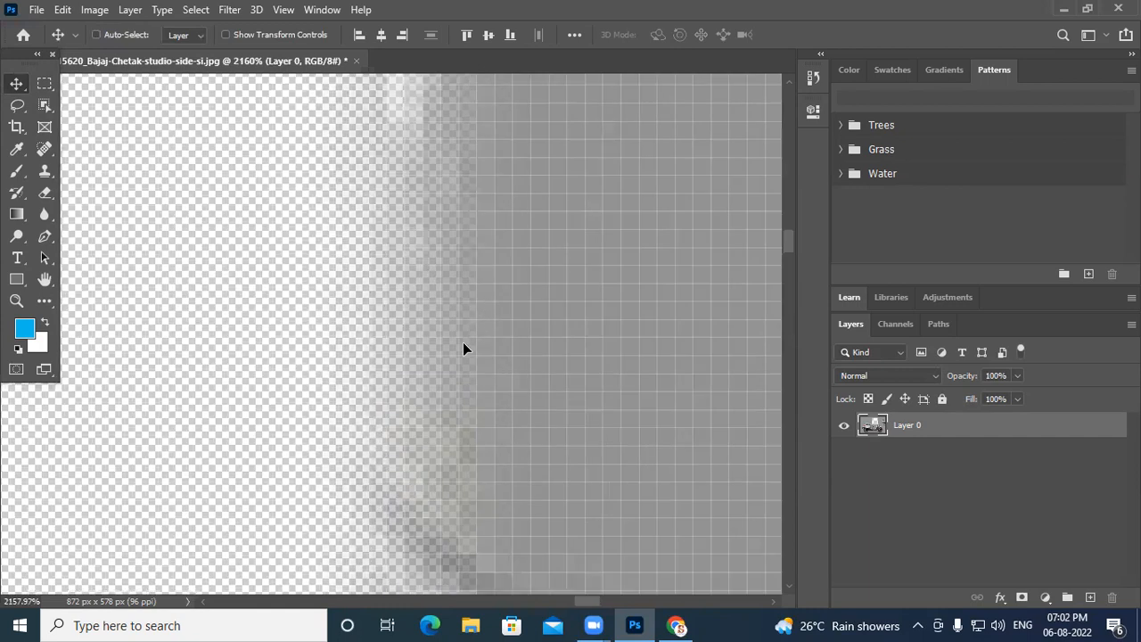
- Hide the selection outline, compare the soft edges of the hole and the moved handlebar piece, and undo the move
key(ctrl+h)
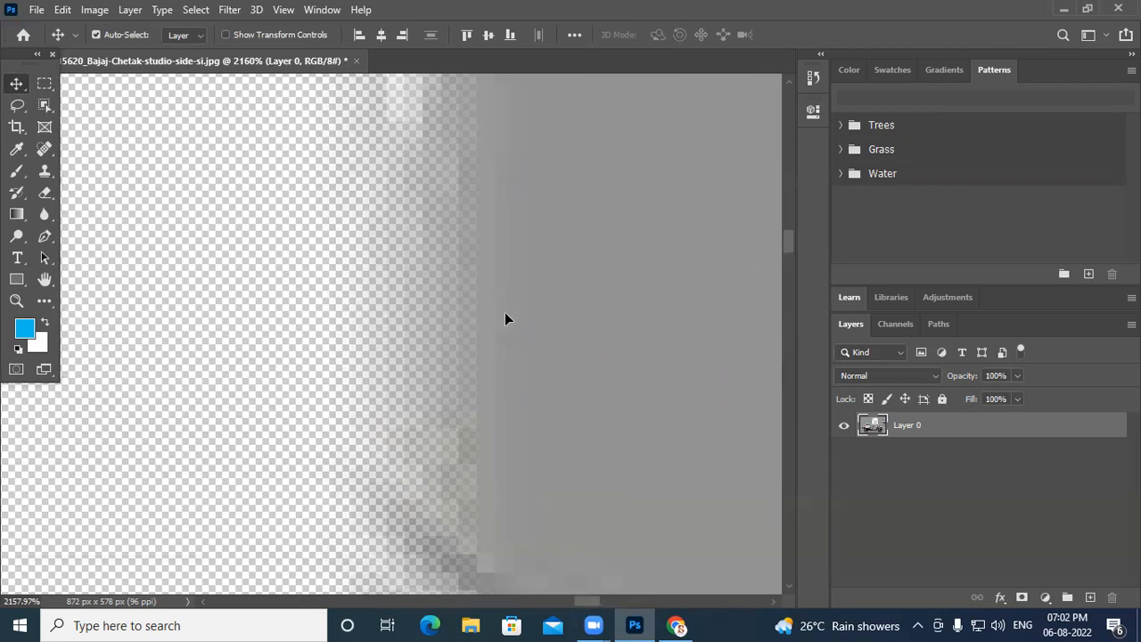
scroll(504, 314, down, 10)
scroll(433, 301, down, 2)
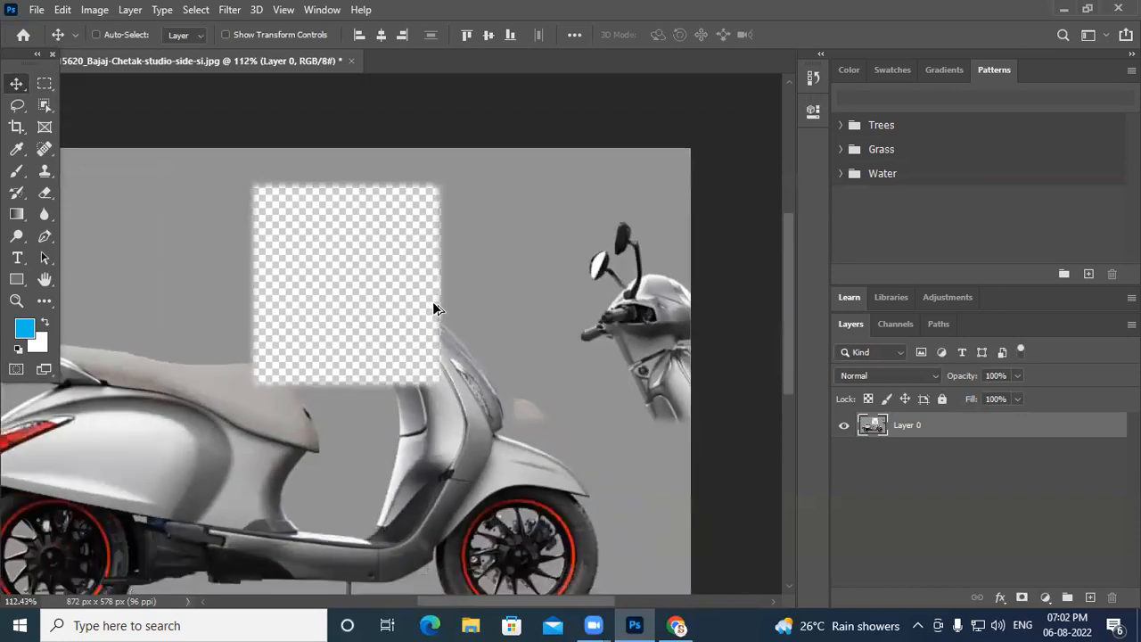
scroll(676, 425, up, 3)
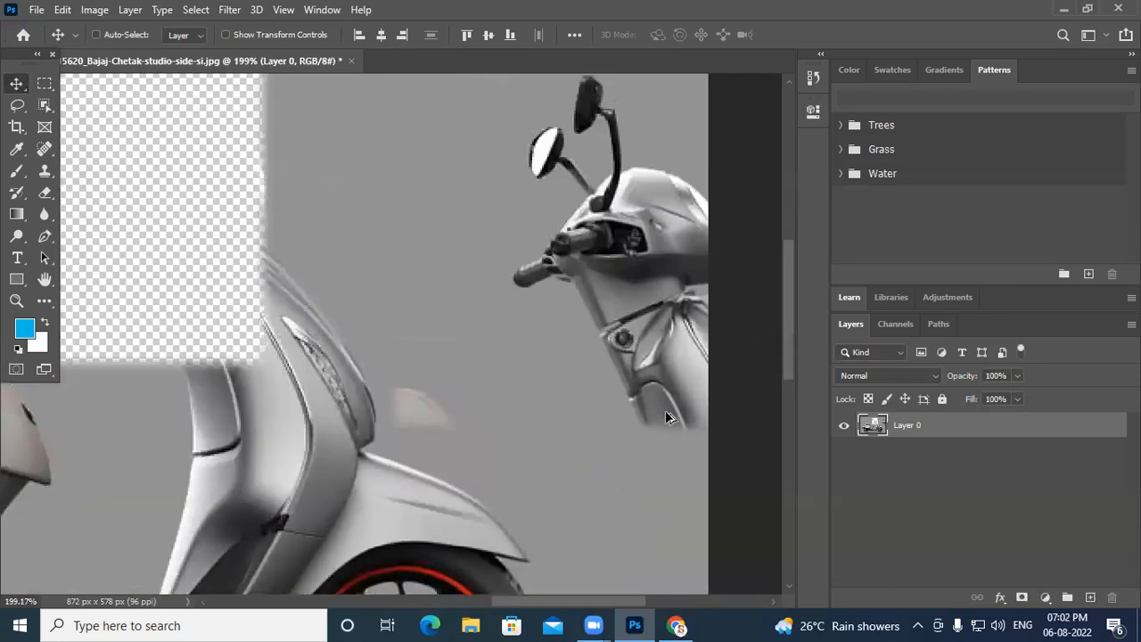
key(ctrl+z)
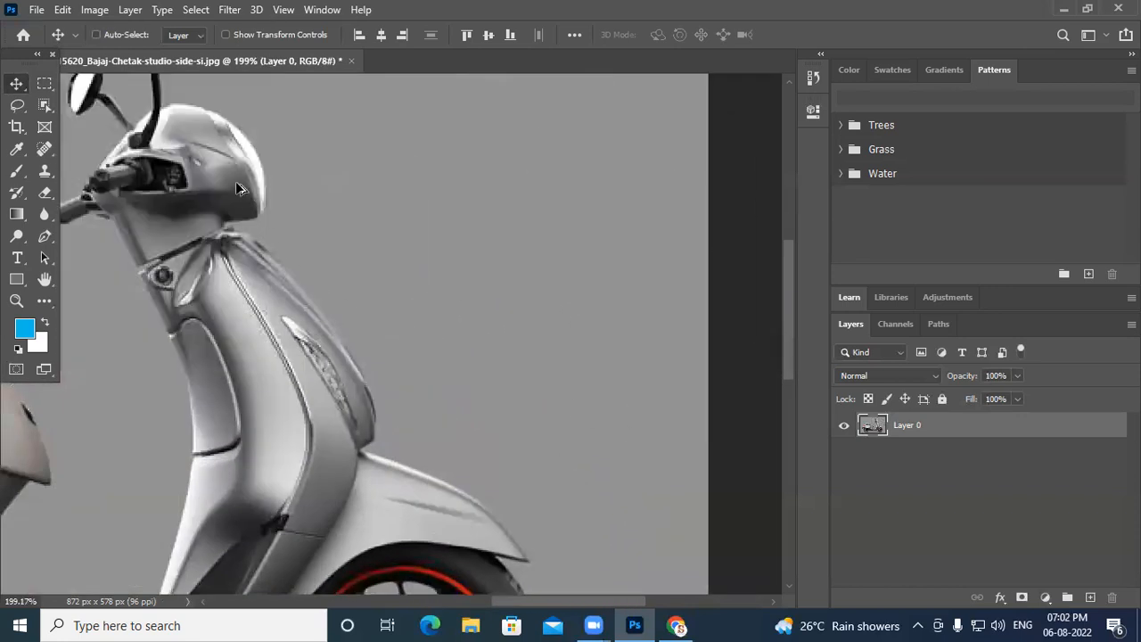
scroll(237, 189, down, 3)
scroll(385, 329, up, 1)
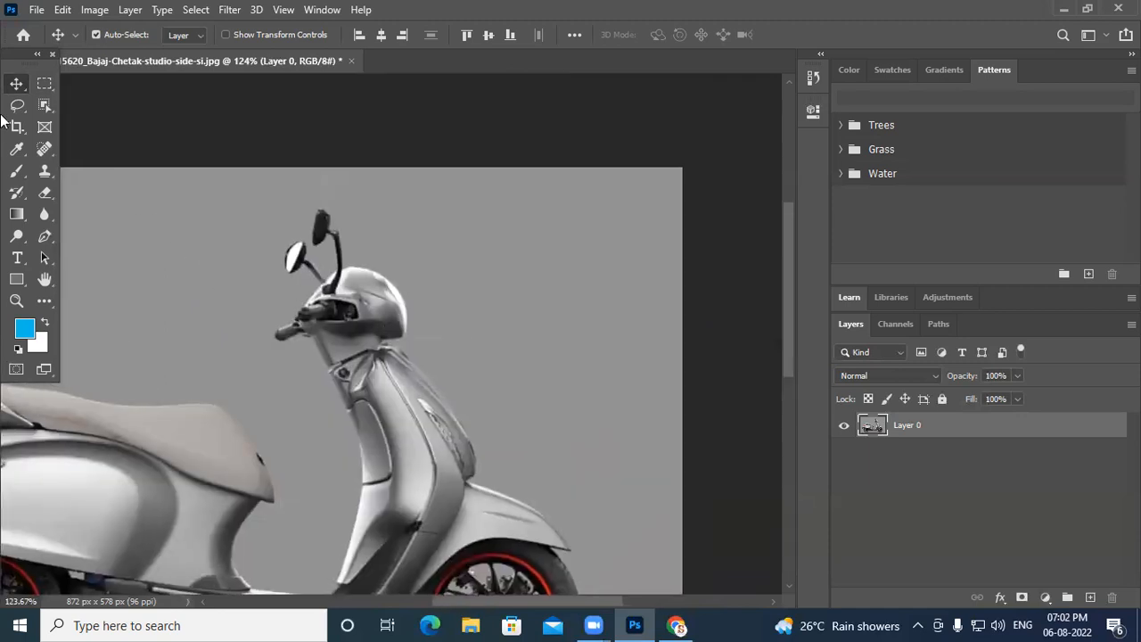
- Marquee the mirrors, handlebar and upper shield with the 3 px feather, and move the piece toward the empty background to inspect its lower edge
click(45, 85)
drag(206, 190, 451, 430)
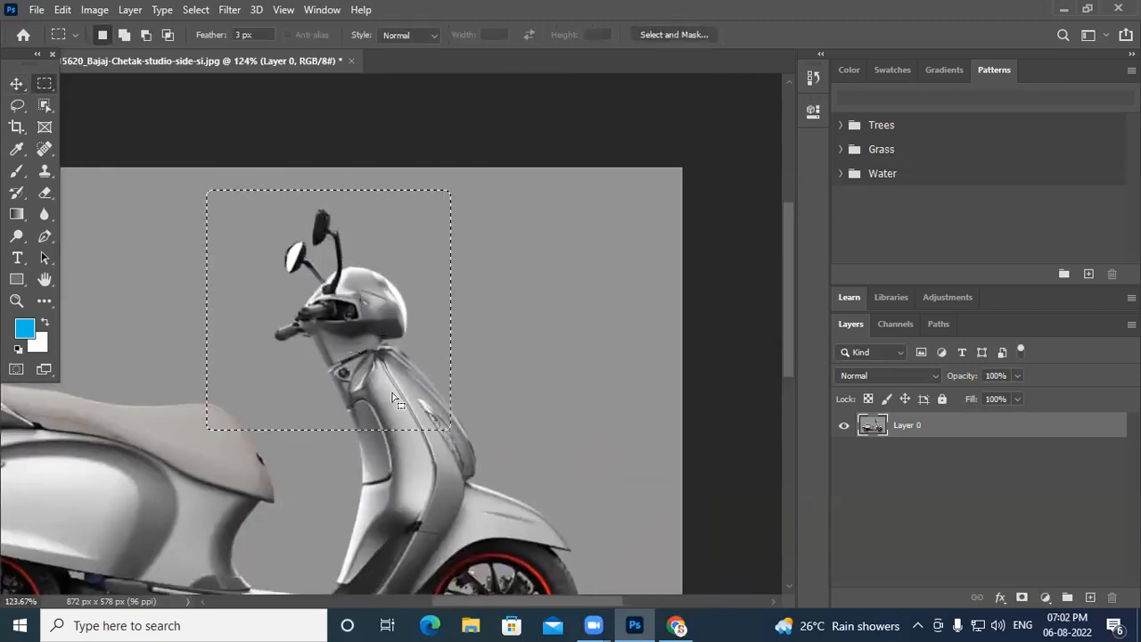
click(16, 83)
drag(328, 357, 532, 328)
scroll(653, 435, up, 10)
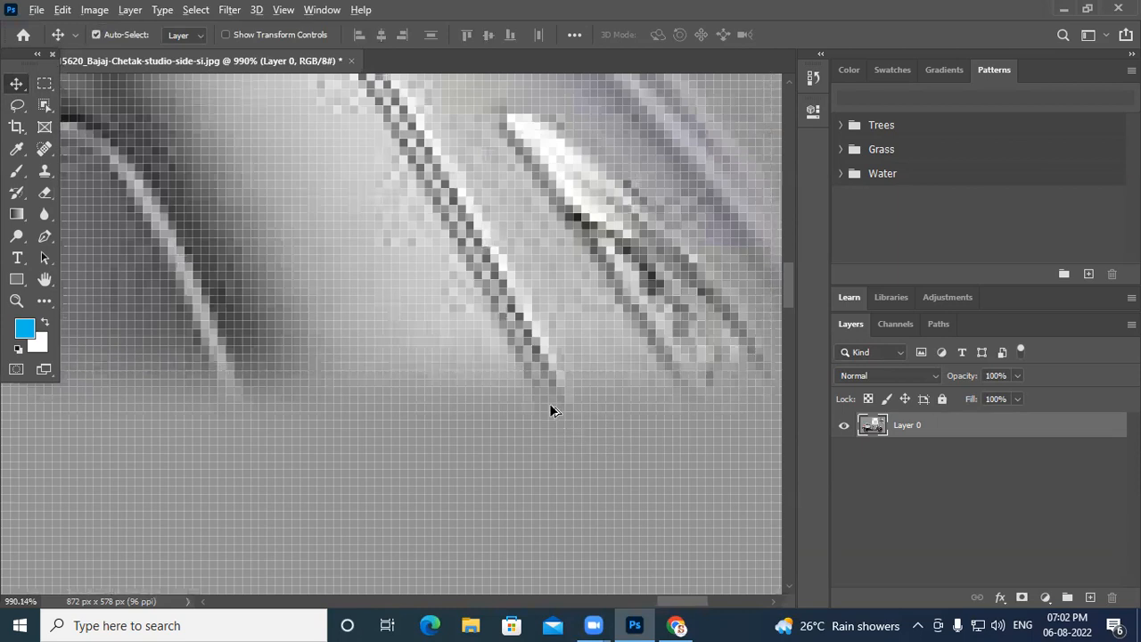
scroll(549, 403, down, 4)
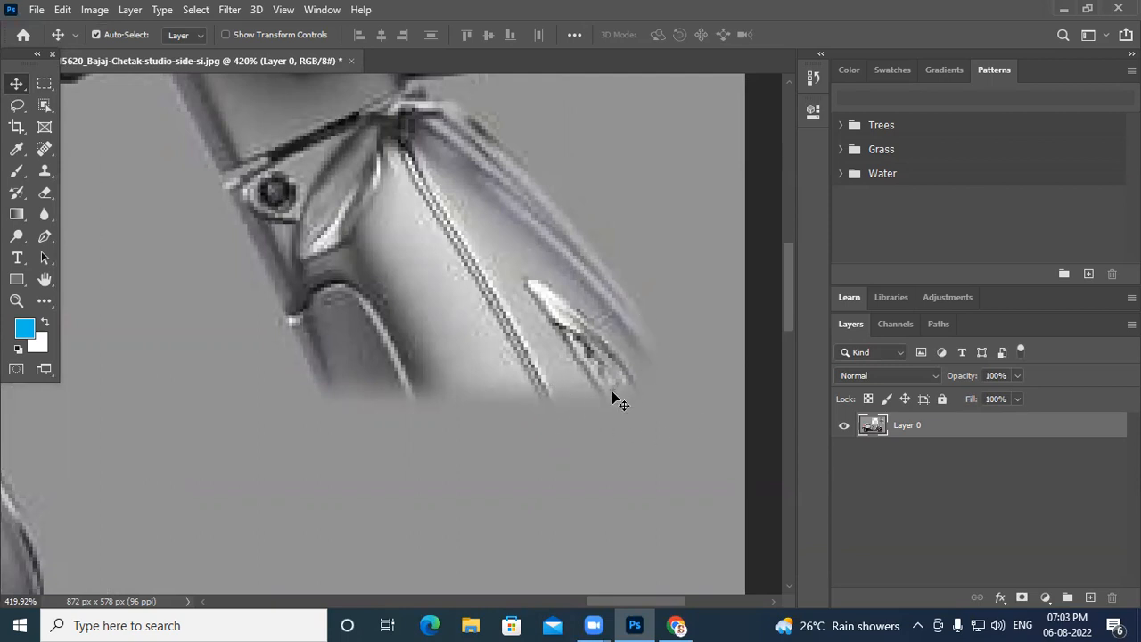
- Undo the move of the 3 px feathered piece and clear the selection around the handlebar
key(ctrl+z)
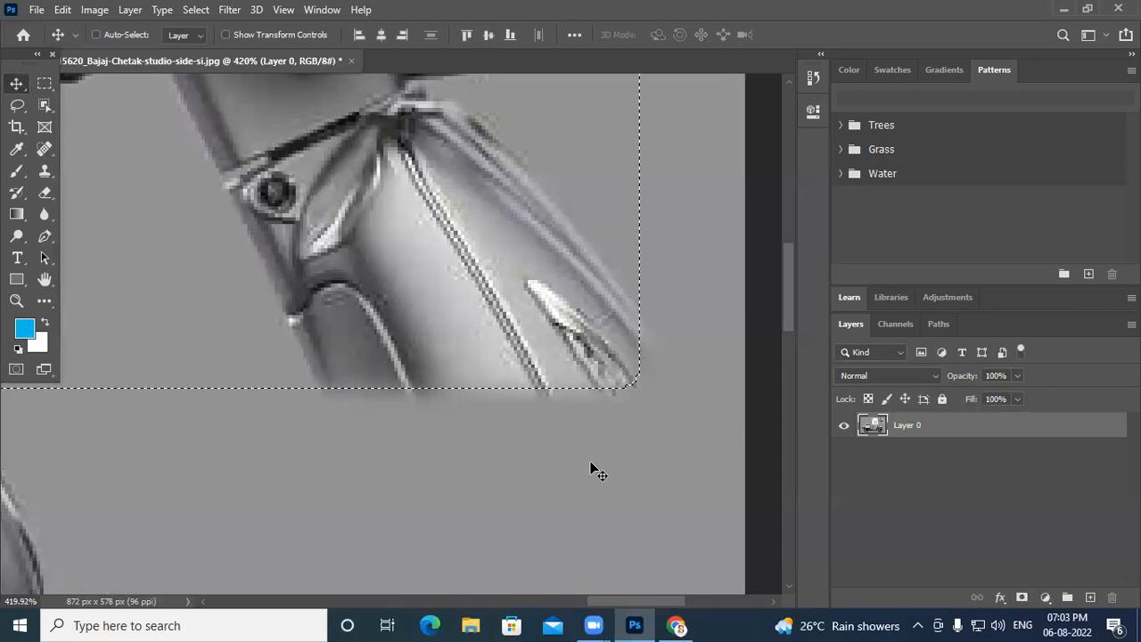
key(ctrl+z)
scroll(437, 377, down, 16)
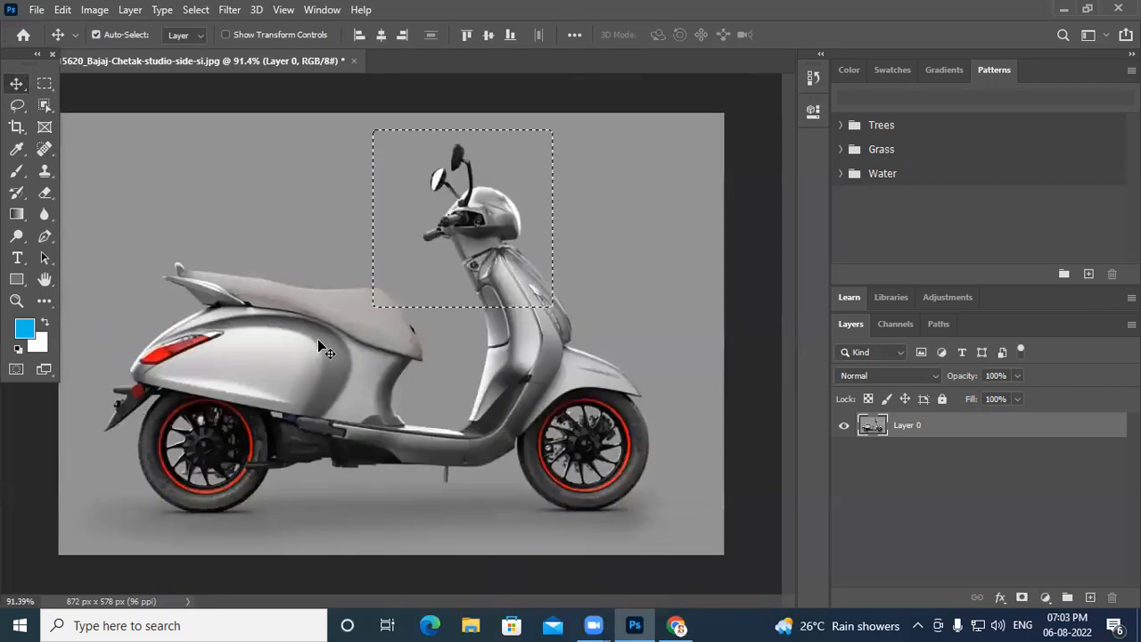
key(ctrl+d)
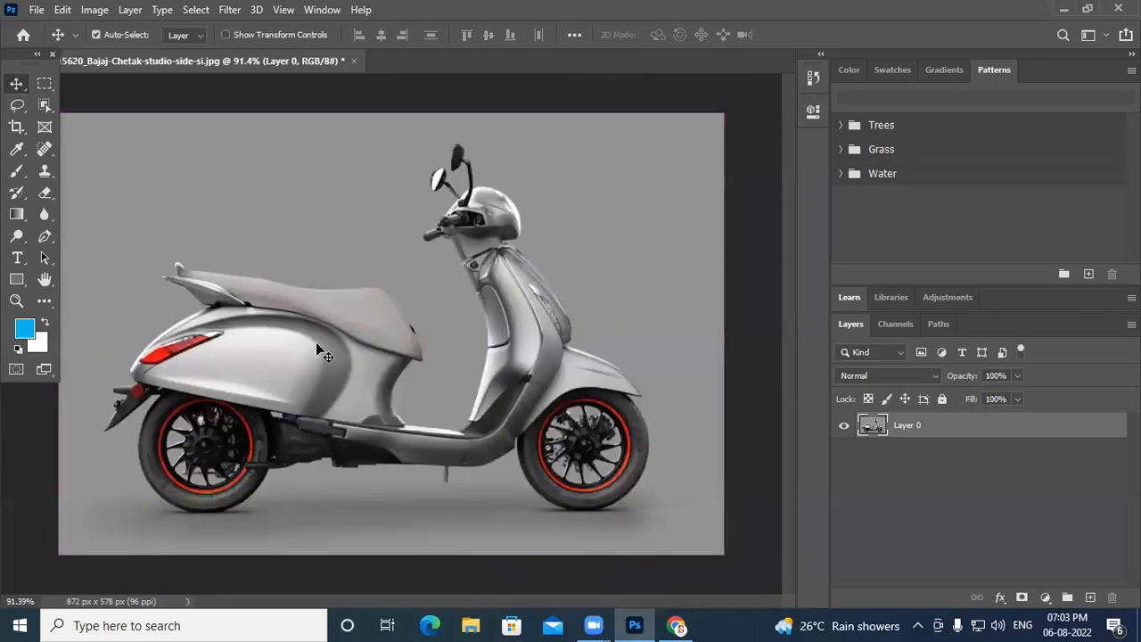
- Set the marquee feather to 0 px and draw a rectangular selection around the mirrors, handlebar and headlamp
click(45, 84)
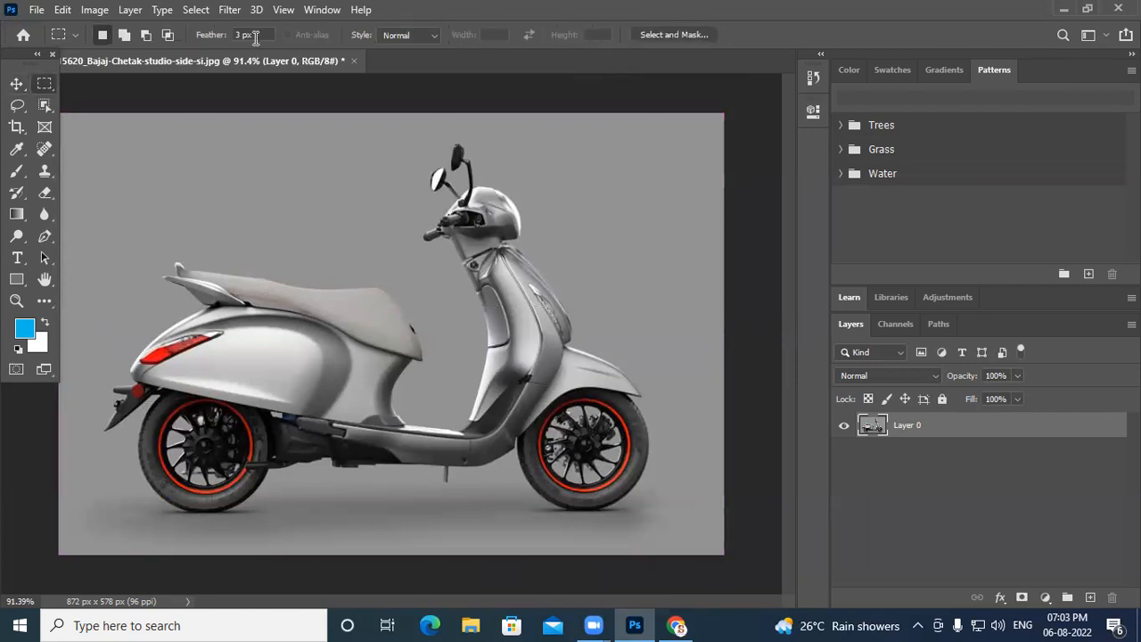
text(0)
drag(393, 135, 550, 273)
- Move the unfeathered handlebar selection into the empty background ahead of the scooter and inspect its cut edge up close
click(16, 84)
drag(455, 248, 617, 240)
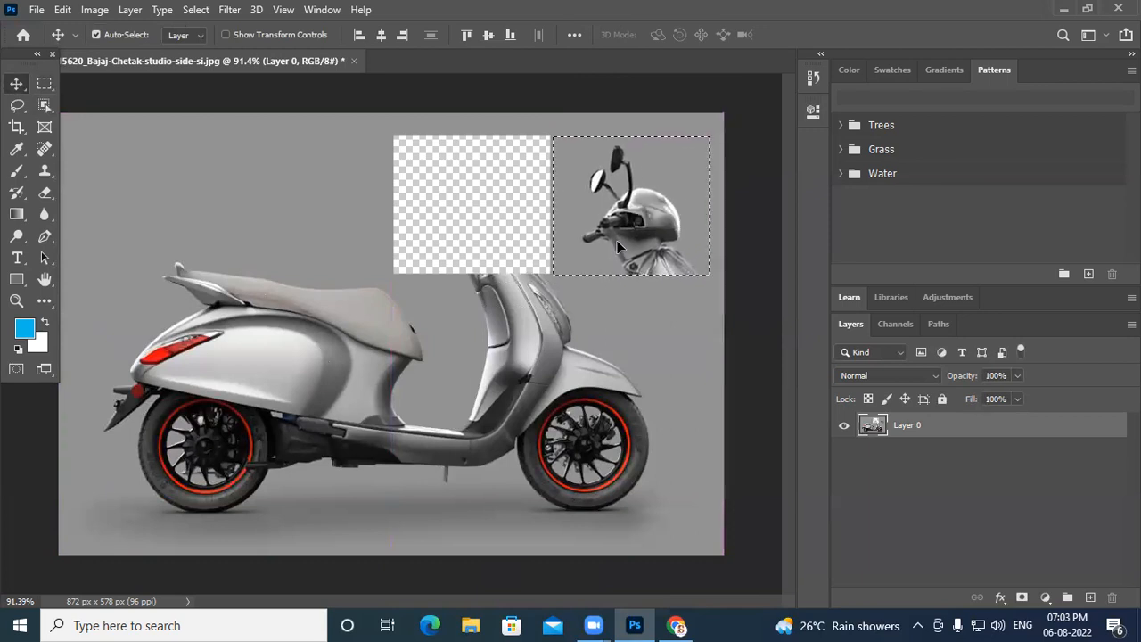
scroll(668, 307, up, 5)
key(ctrl+d)
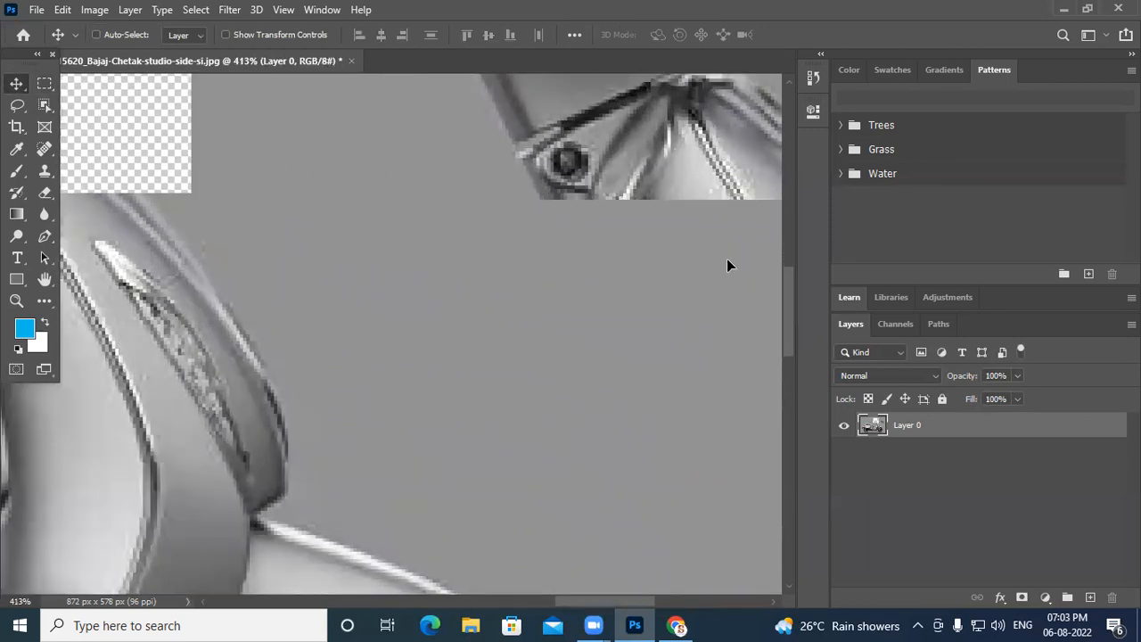
scroll(675, 198, up, 3)
drag(677, 209, 342, 395)
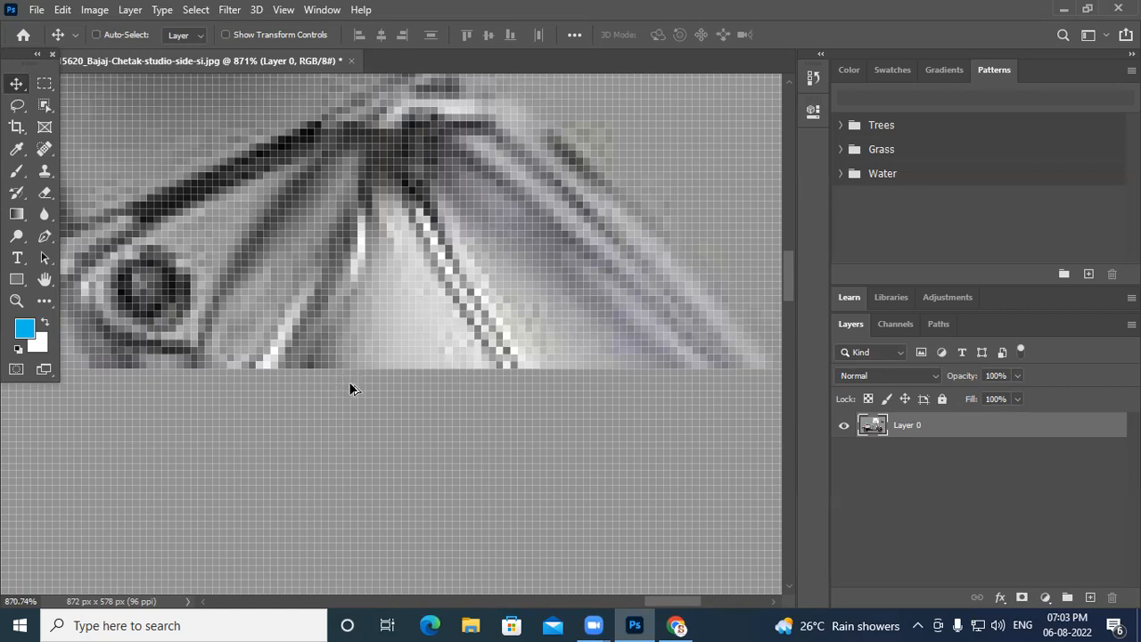
- Undo the move of the unfeathered handlebar piece and clear the rectangular selection
scroll(411, 367, down, 10)
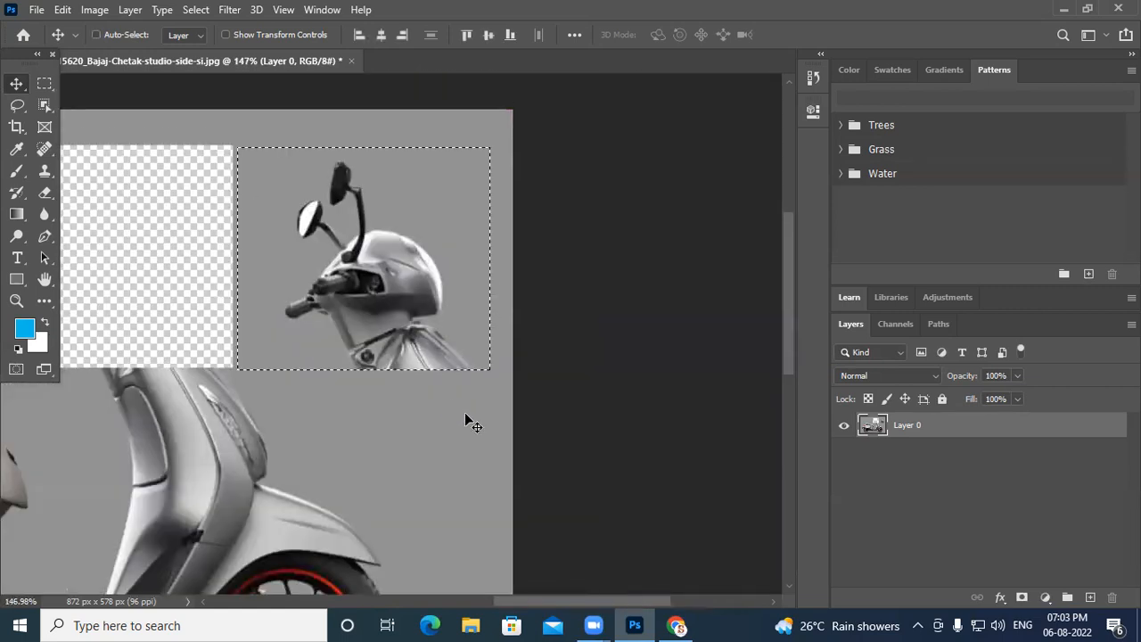
key(ctrl+z)
scroll(404, 332, down, 1)
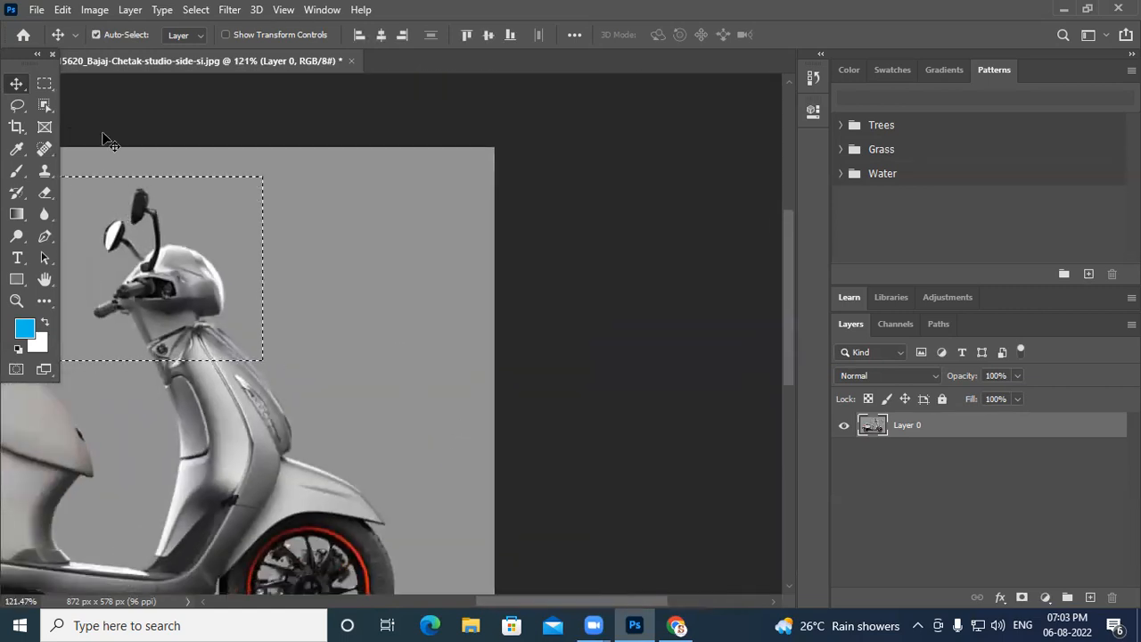
key(m)
click(228, 35)
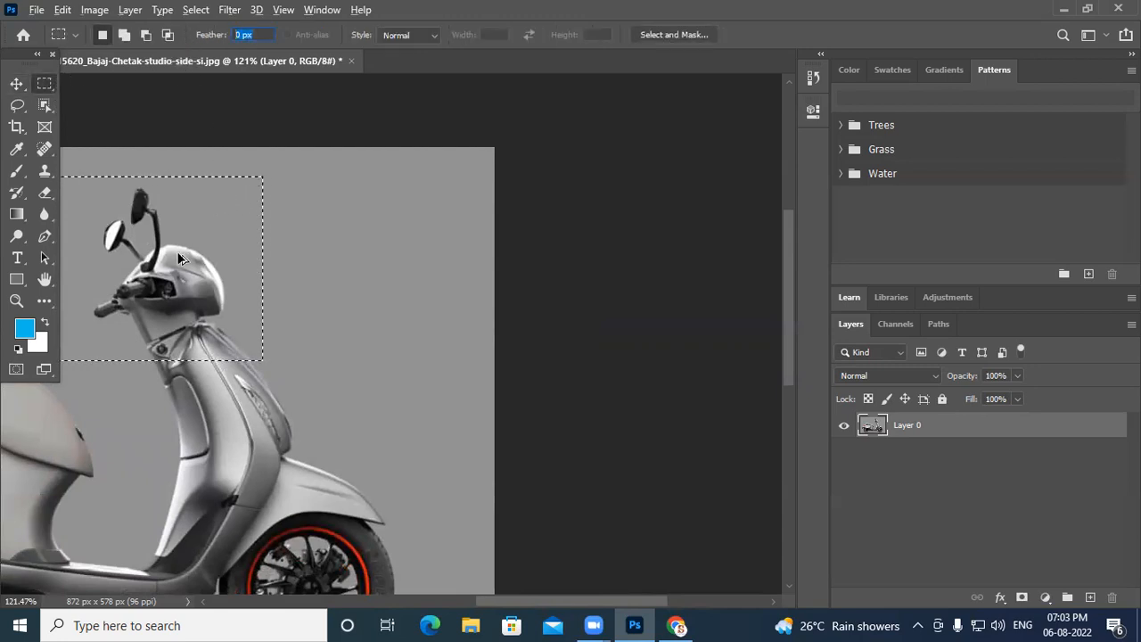
click(247, 350)
key(space)
drag(247, 269, 273, 288)
click(550, 240)
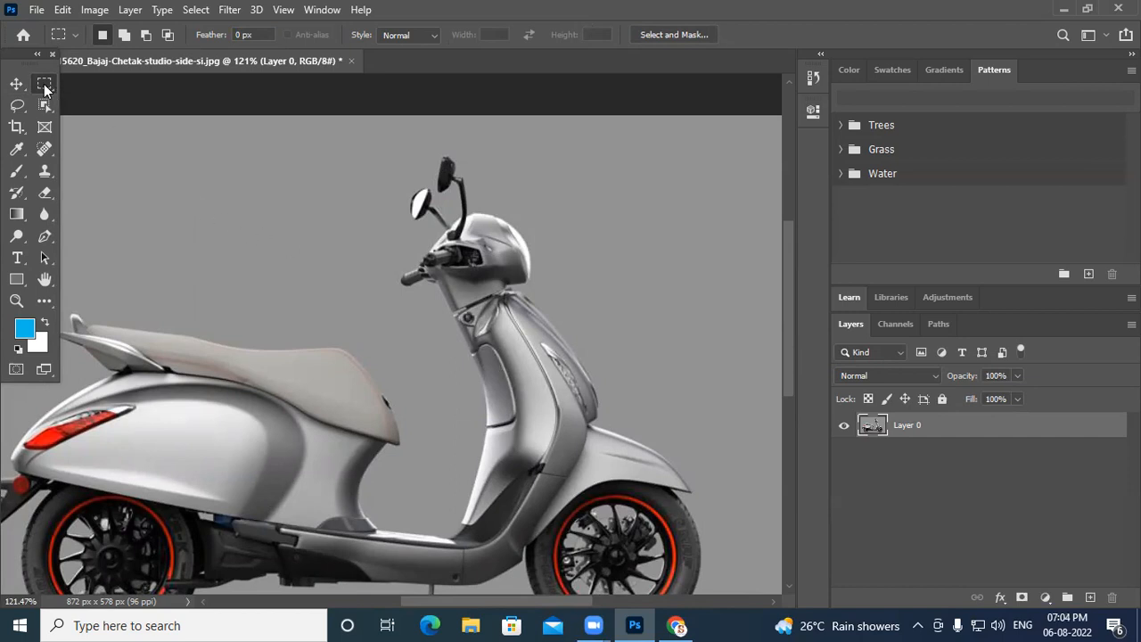
- Add a new empty layer above the scooter layer and hide the scooter layer
click(1089, 597)
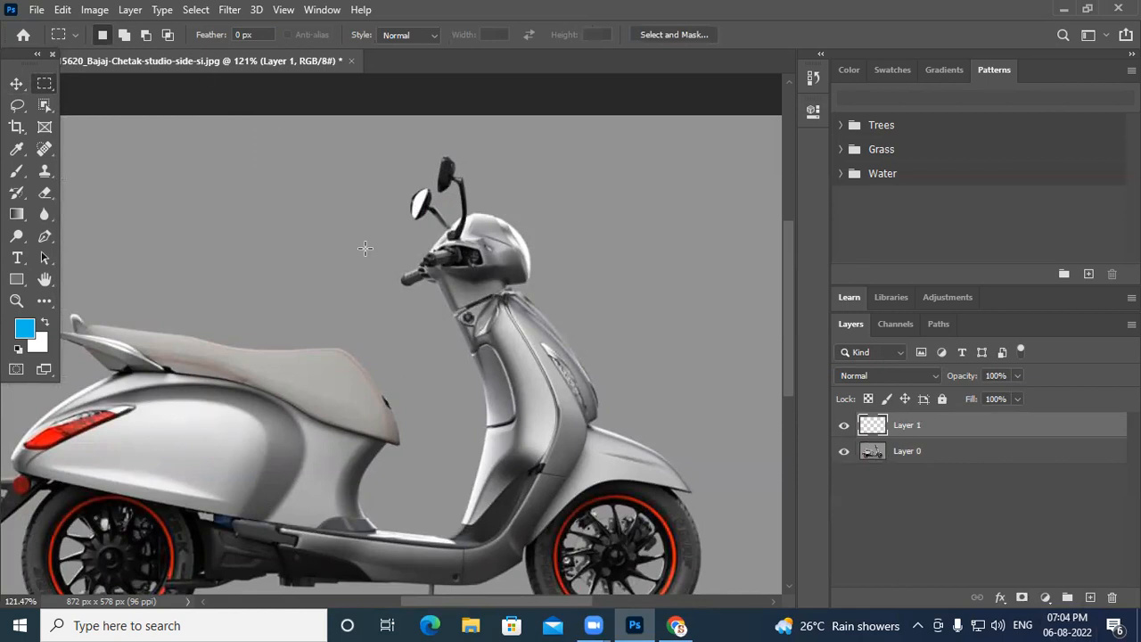
key(ctrl+0)
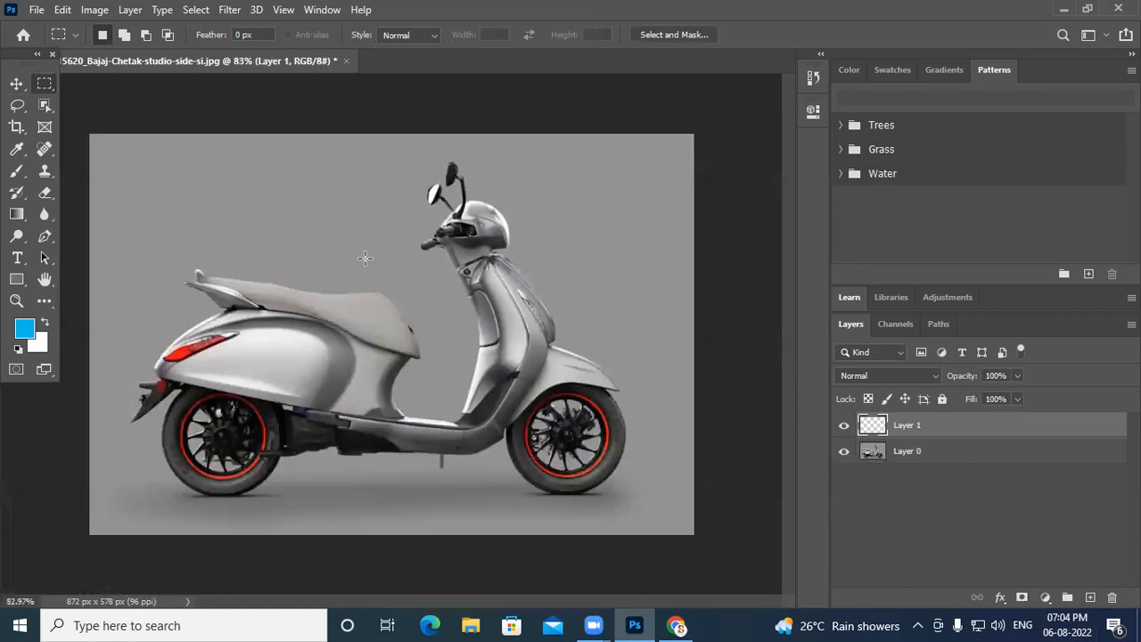
click(843, 451)
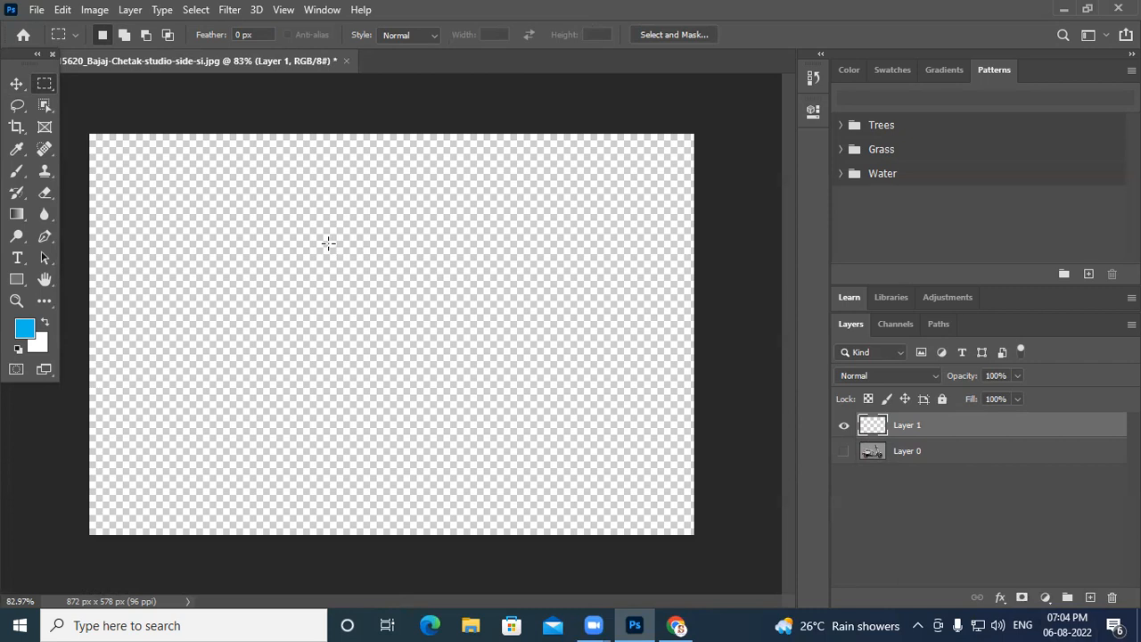
- Fill a roughly square marquee near the canvas centre with the blue foreground colour, then deselect it and inspect its straight edges
drag(343, 226, 463, 350)
key(alt+BackSpace)
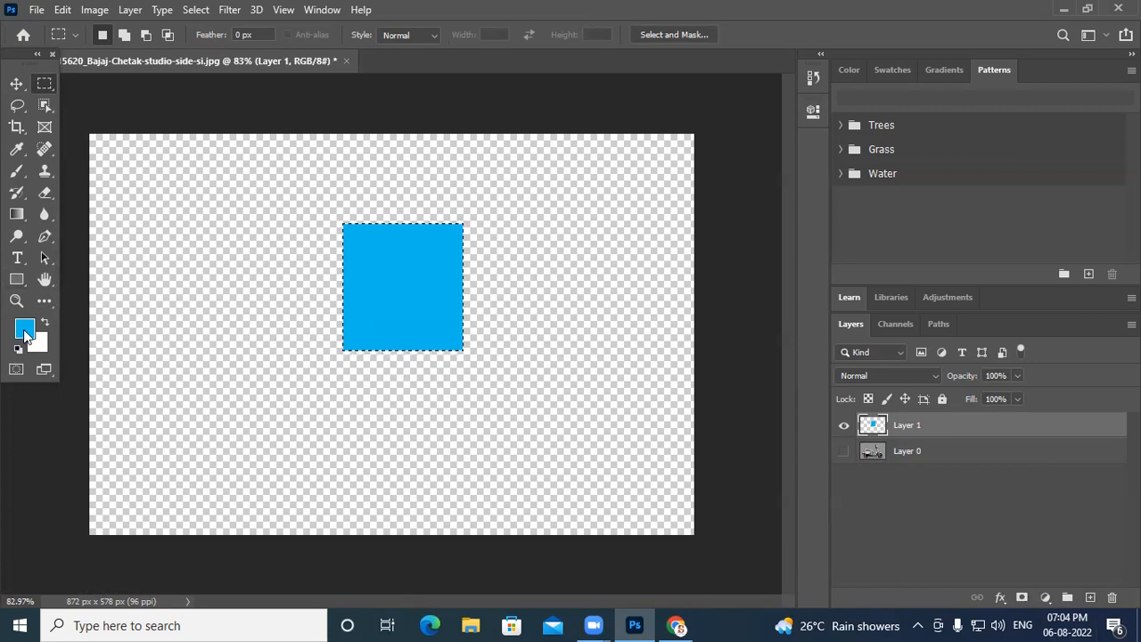
key(ctrl+d)
scroll(398, 274, up, 5)
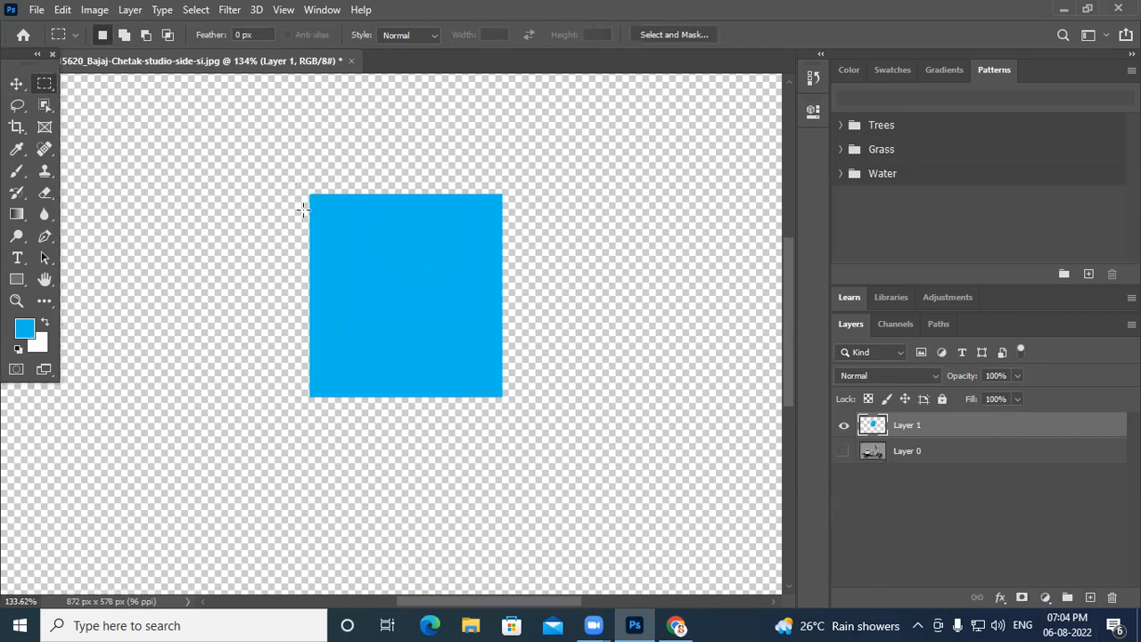
scroll(307, 339, up, 8)
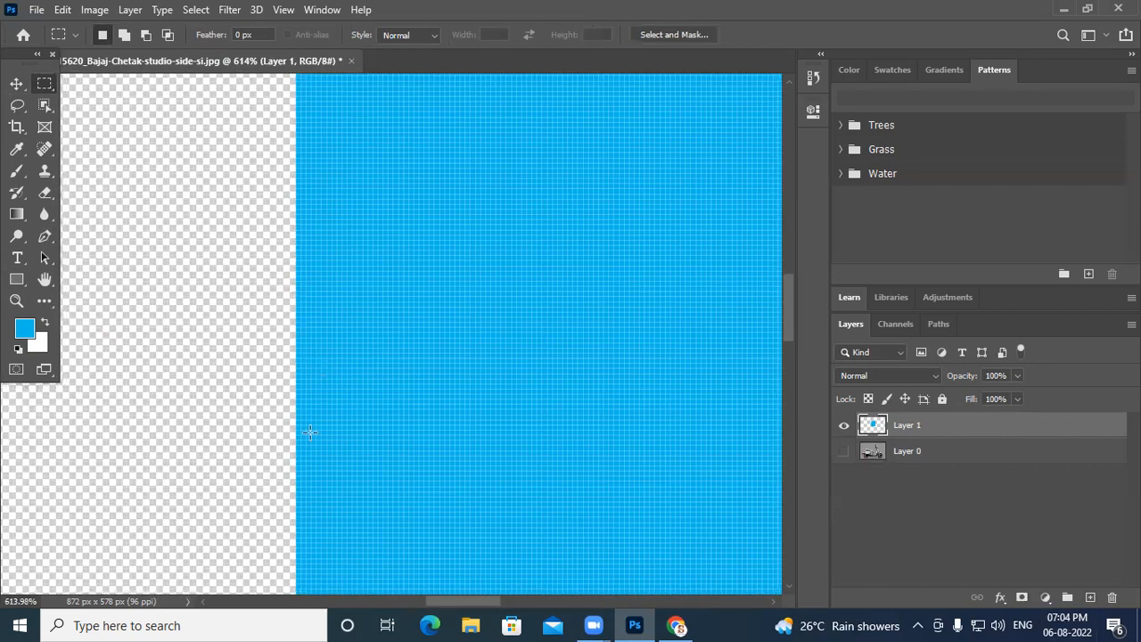
scroll(357, 389, down, 10)
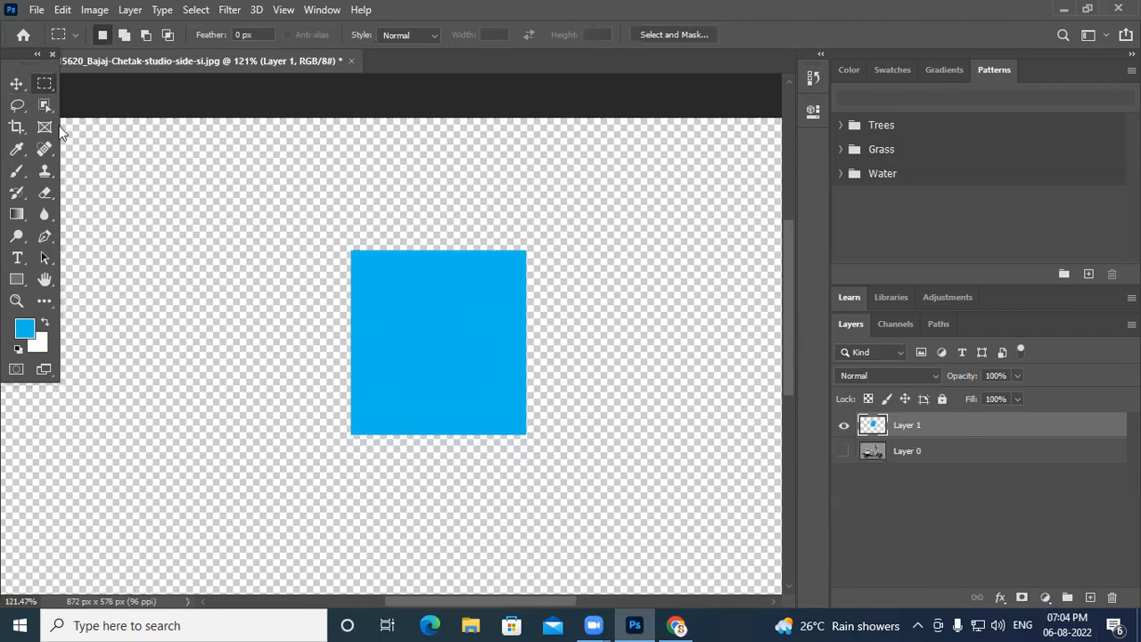
- Draw a circular selection beside the blue square with the Elliptical Marquee tool at 0 px feather
right_click(44, 83)
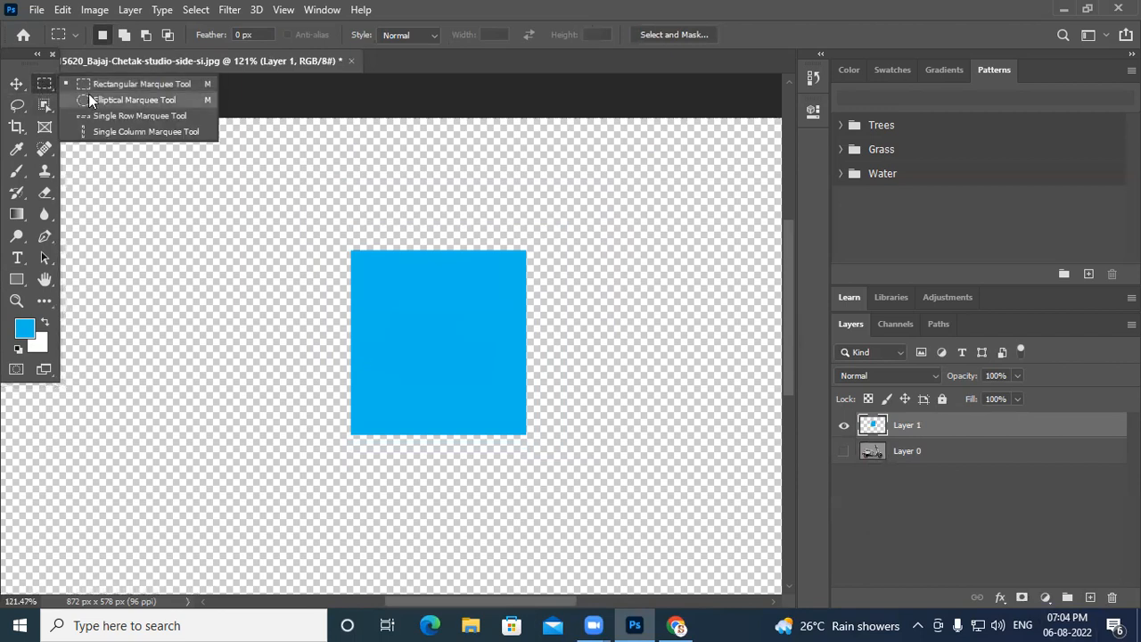
click(110, 103)
drag(603, 311, 757, 456)
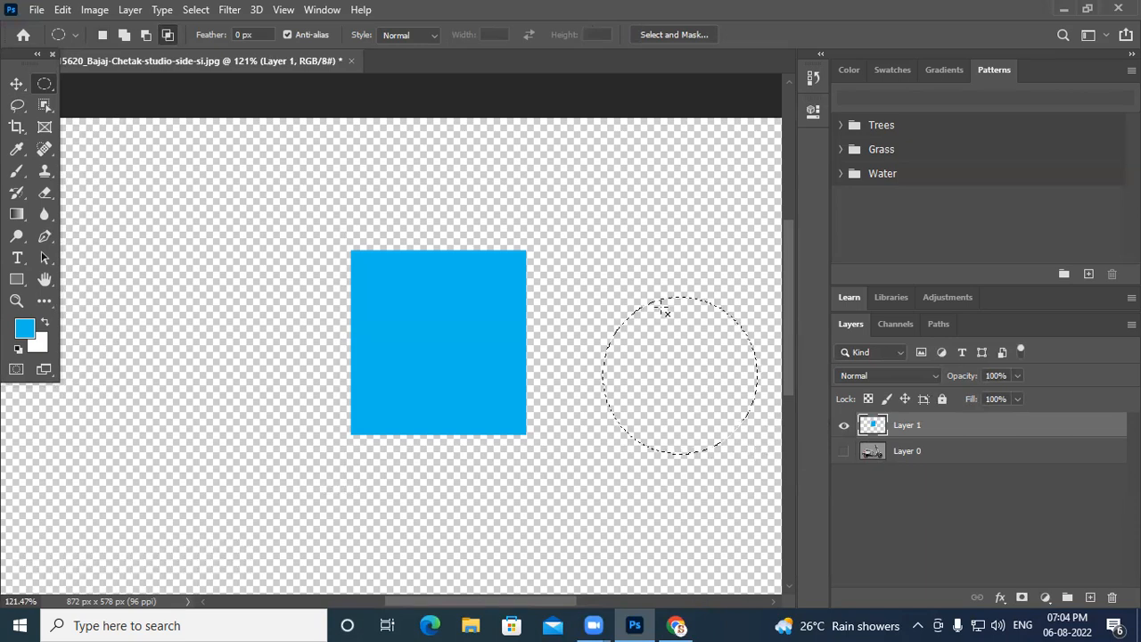
scroll(642, 401, down, 2)
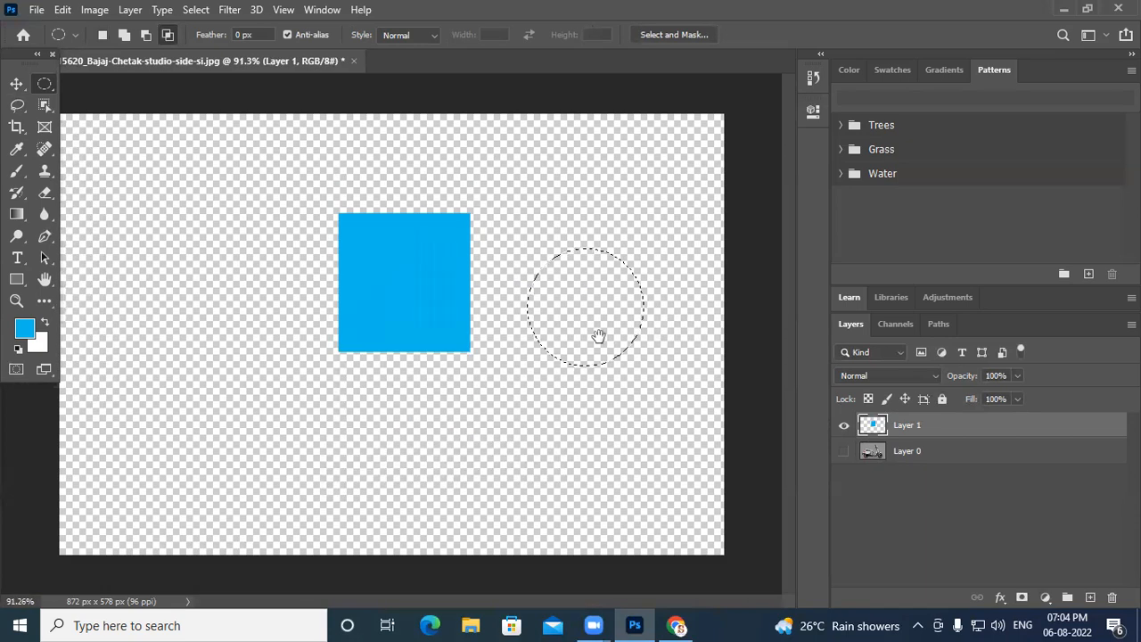
scroll(555, 306, up, 2)
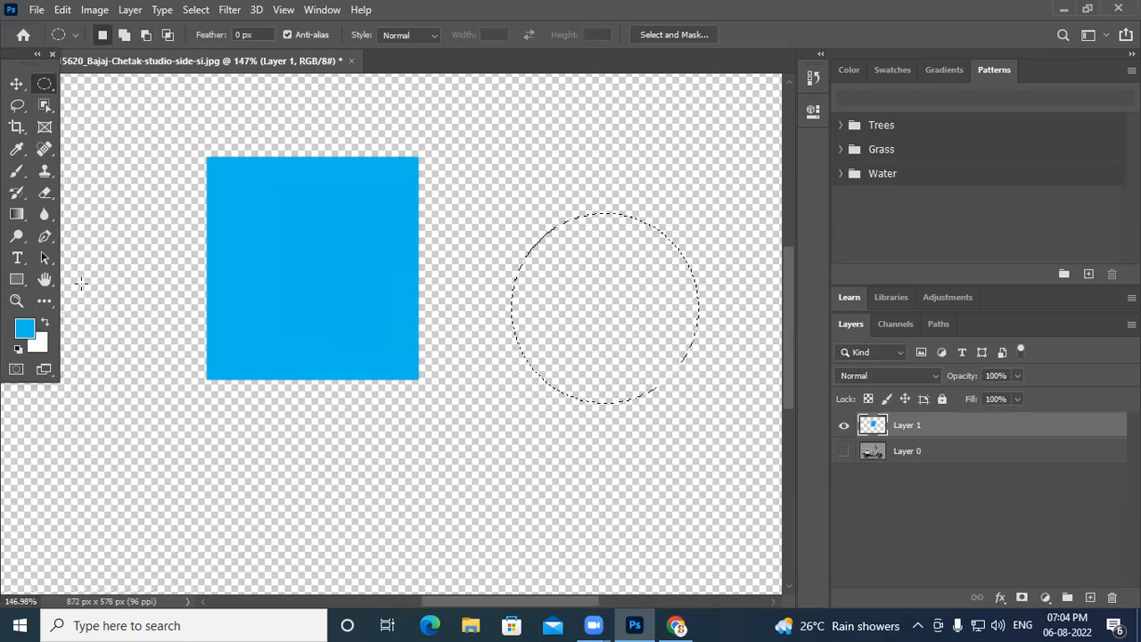
- Change the foreground colour to pink and fill the circular selection with it
click(24, 329)
click(595, 133)
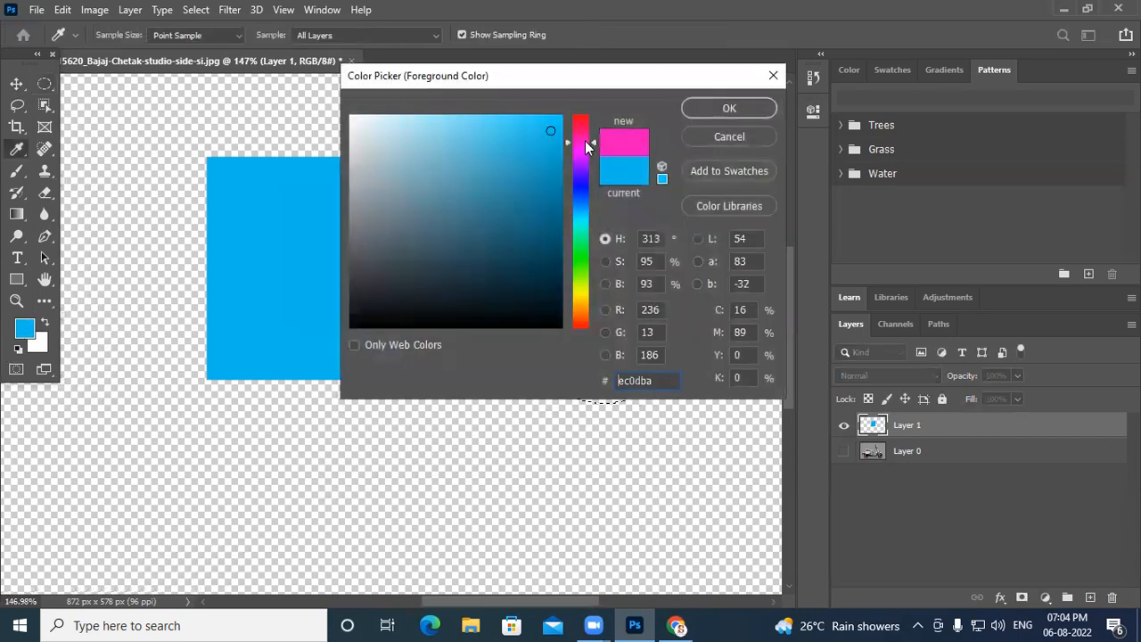
click(726, 111)
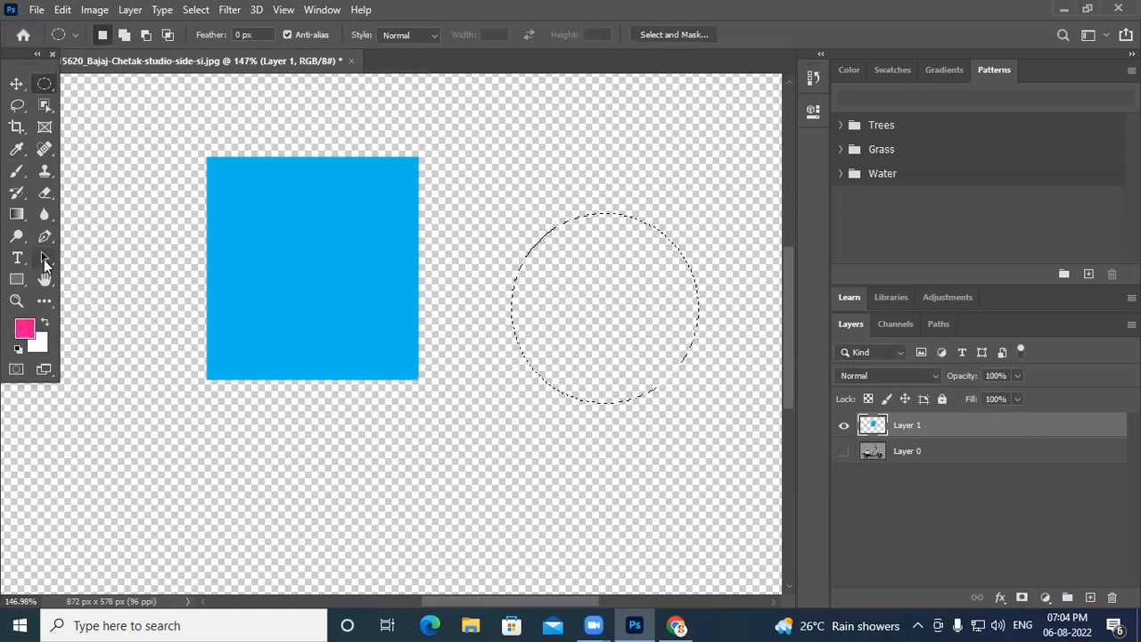
key(alt+BackSpace)
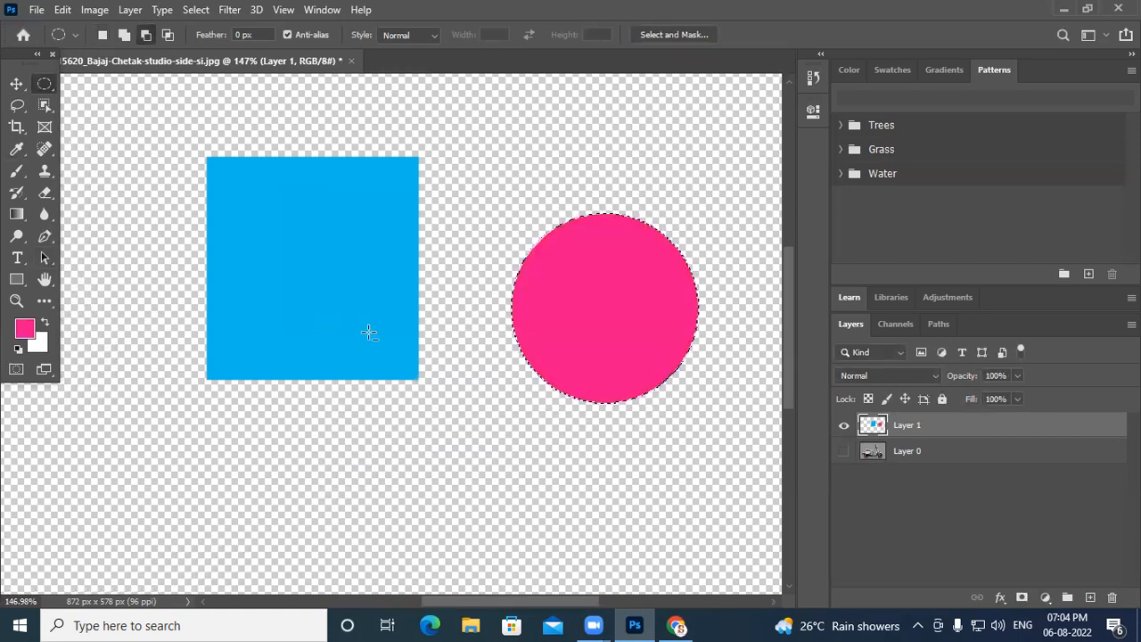
- Delete the pink fill inside the circular selection
scroll(661, 335, up, 4)
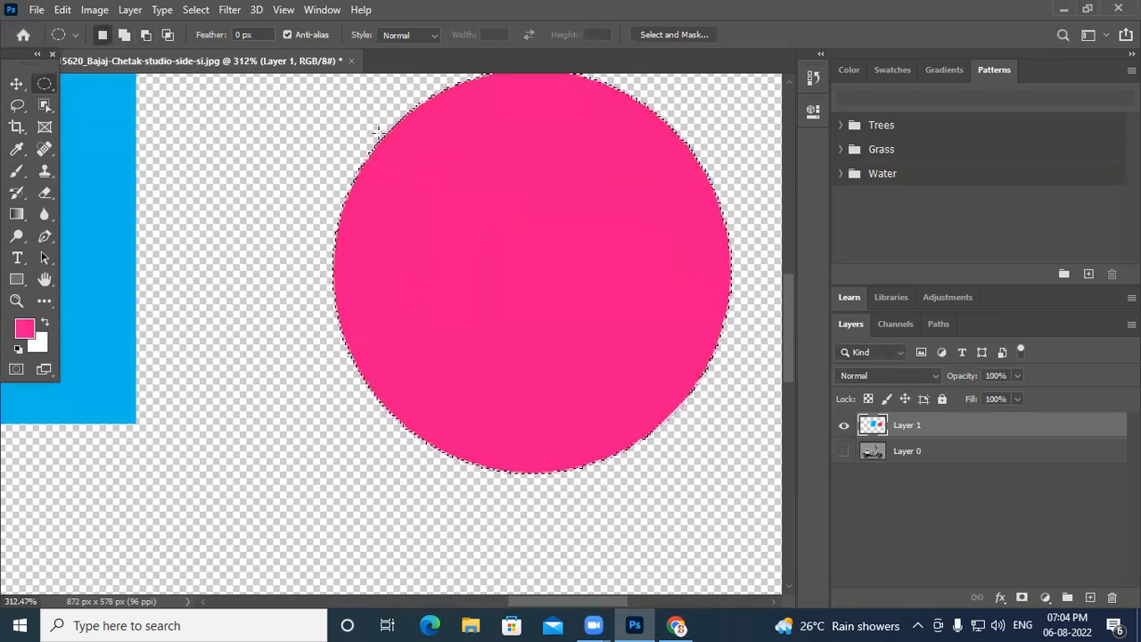
key(Delete)
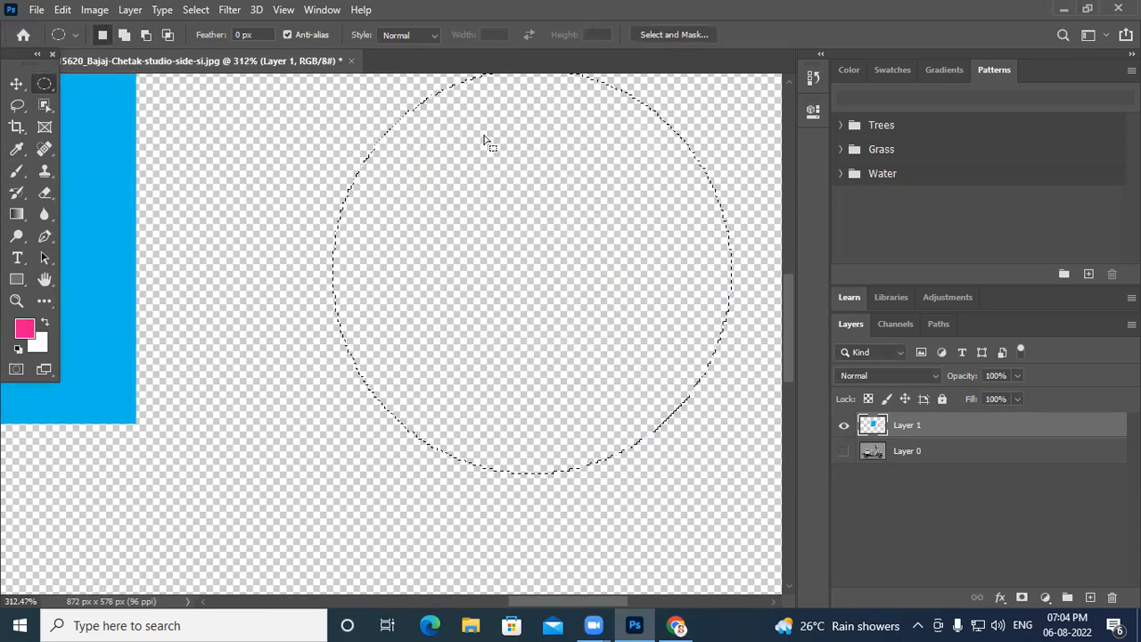
- Try a 5 px marquee feather by filling the existing circular selection with pink, and undo the fill
click(258, 36)
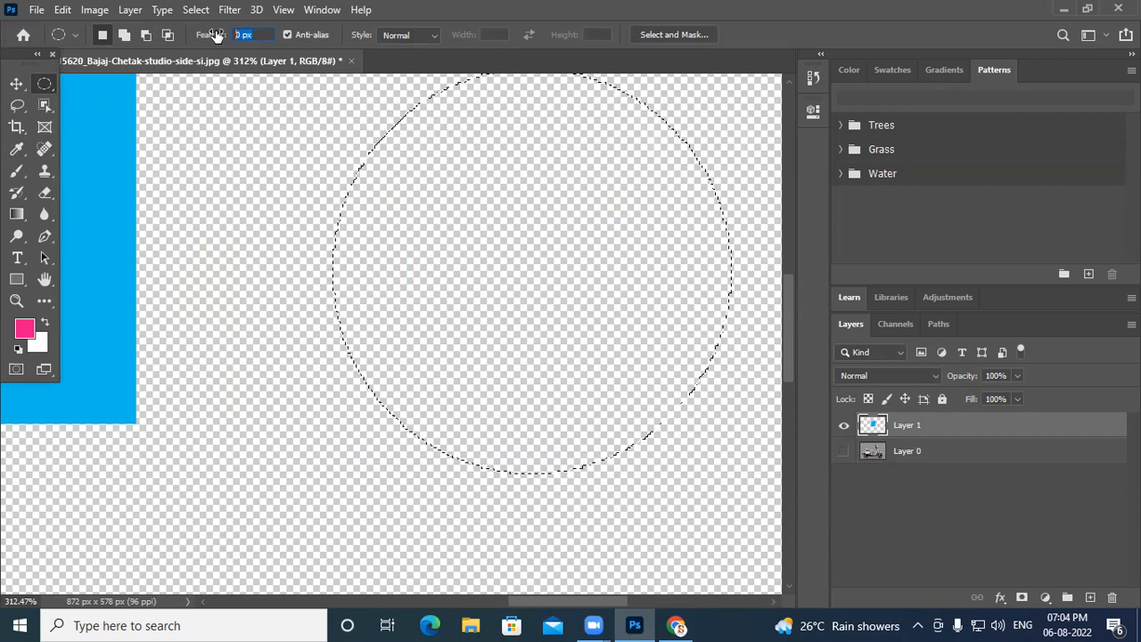
text(5)
key(Return)
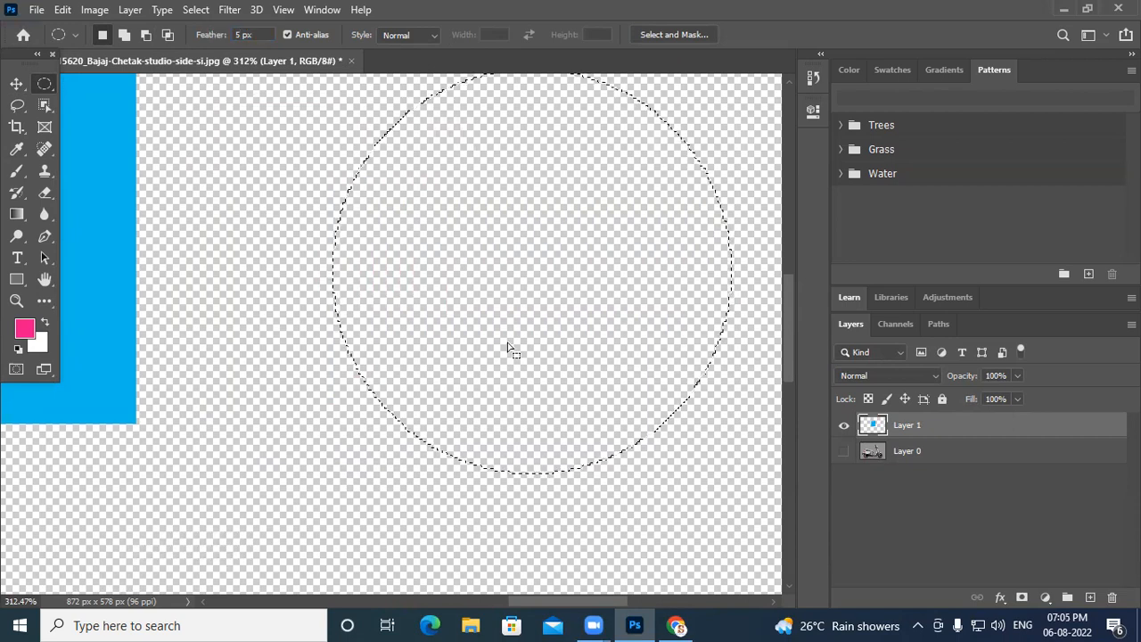
key(alt+BackSpace)
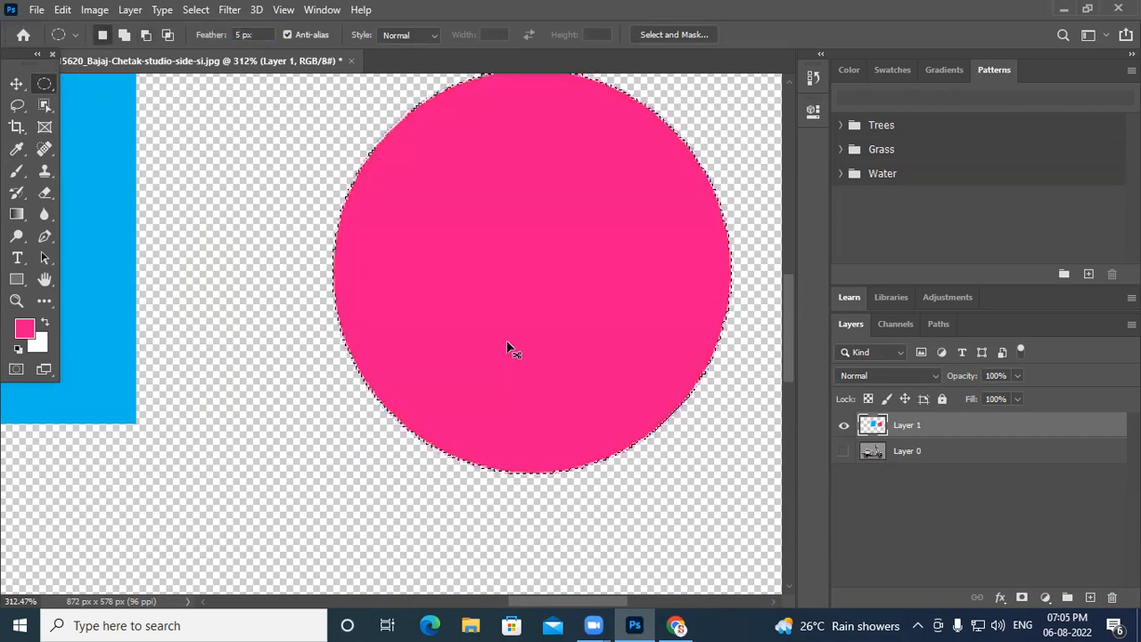
key(ctrl+z)
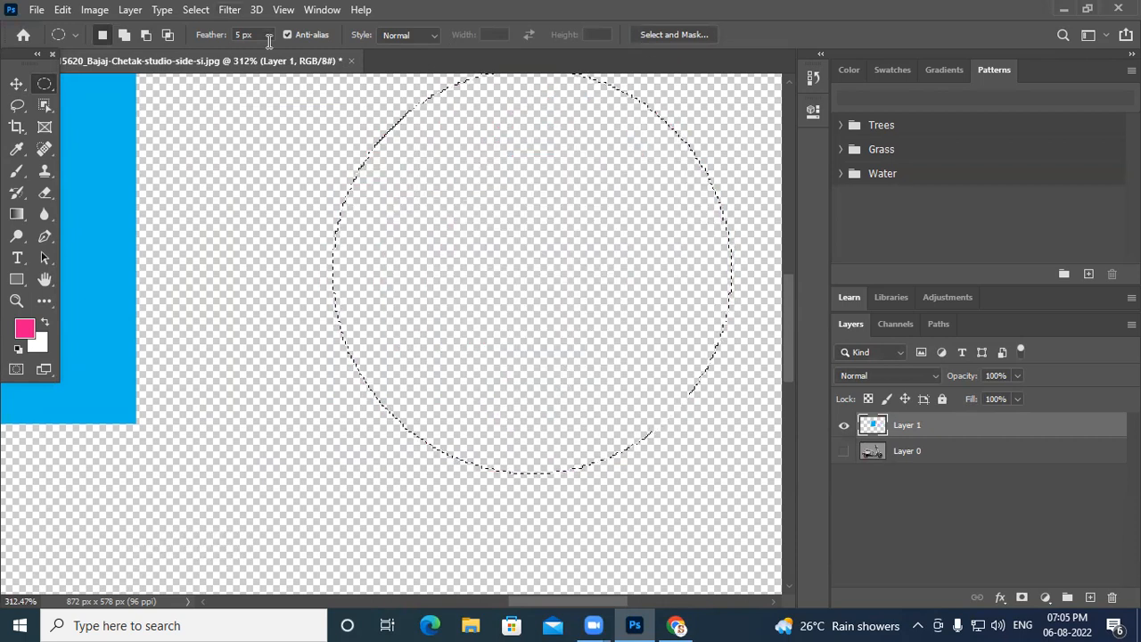
- Reset the Elliptical Marquee feather to 0 px
click(218, 35)
click(254, 34)
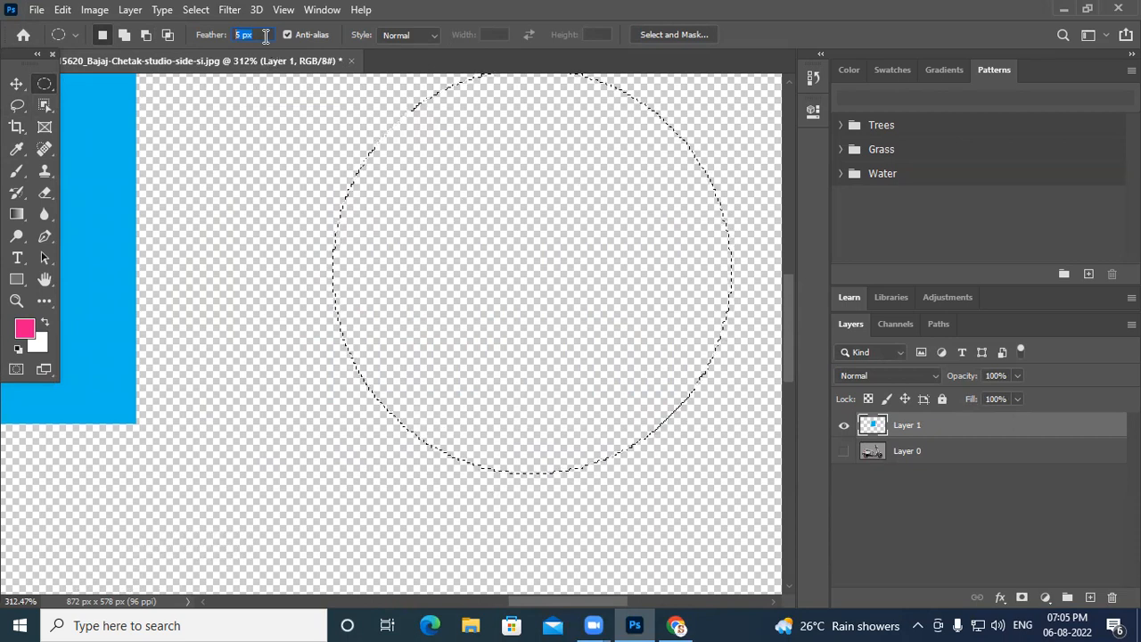
text(0)
key(Return)
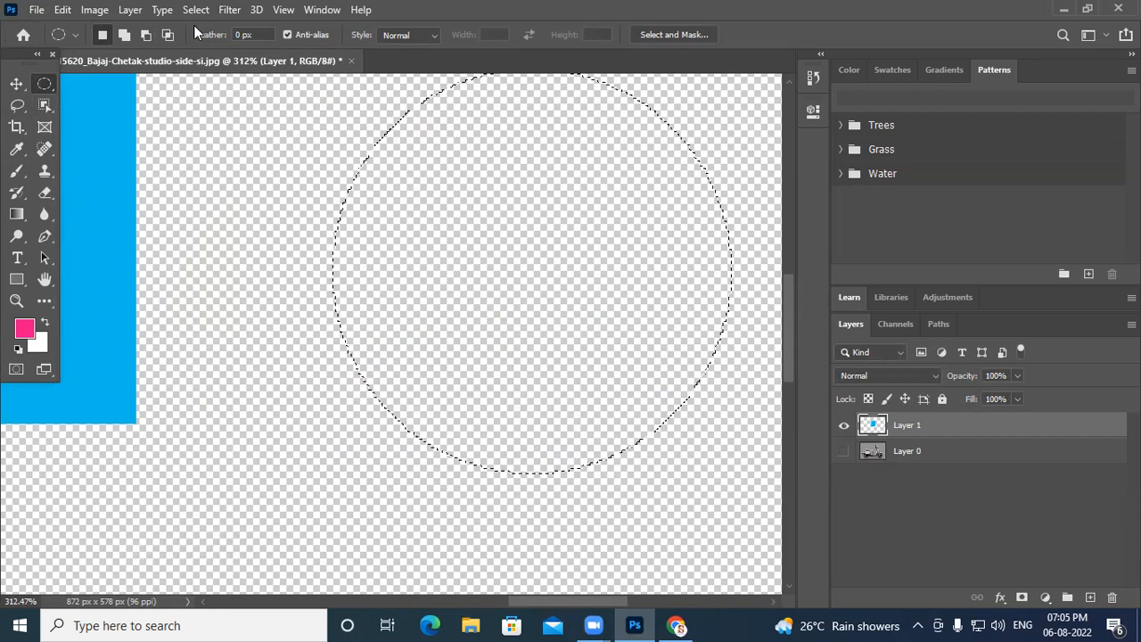
click(246, 36)
click(249, 37)
- Feather the existing circular selection with the Feather command at a radius of 5 pixels
right_click(416, 166)
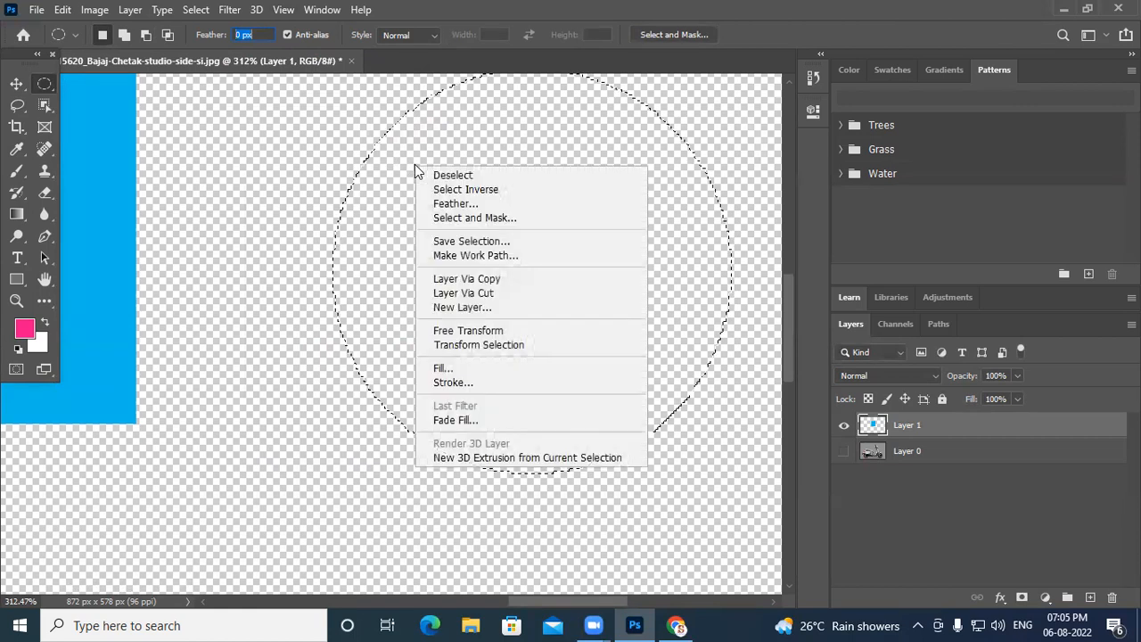
click(461, 205)
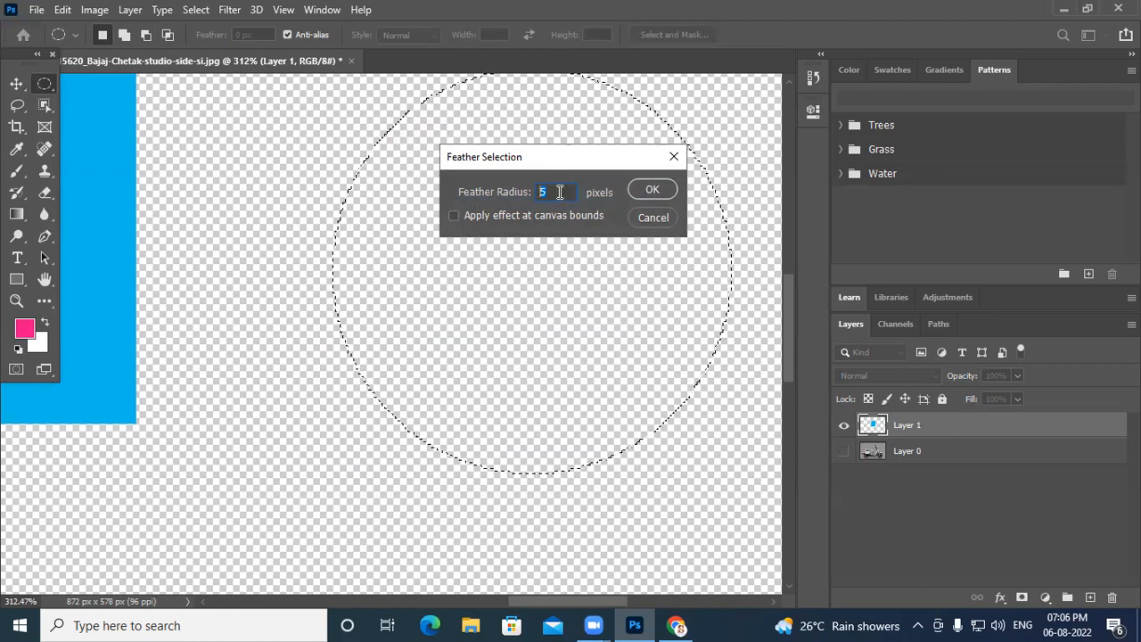
click(559, 192)
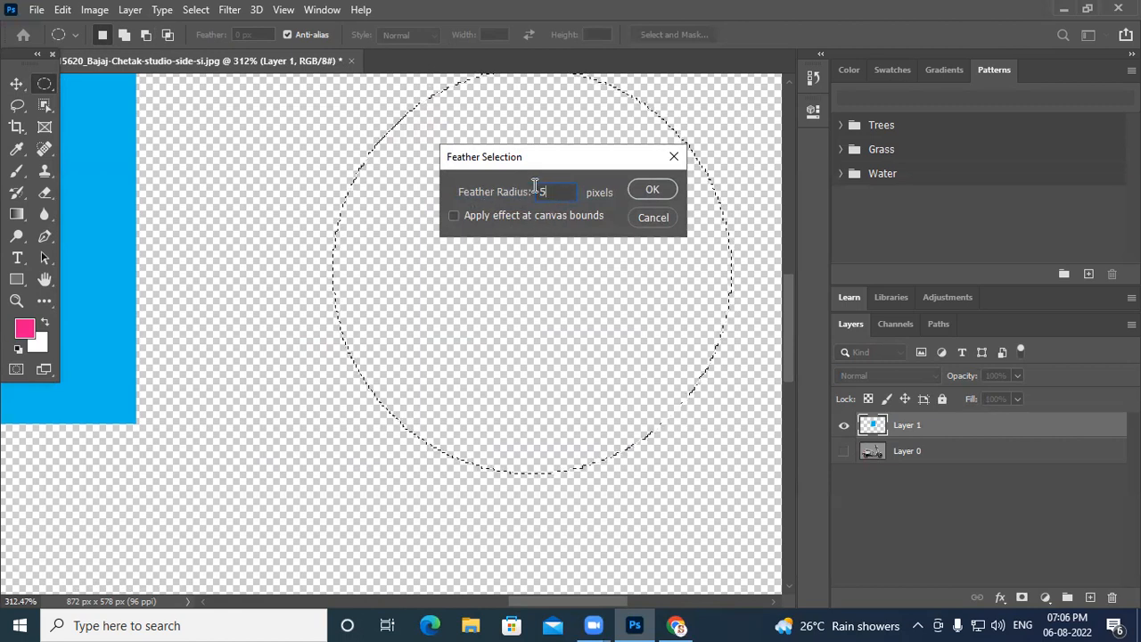
double_click(544, 192)
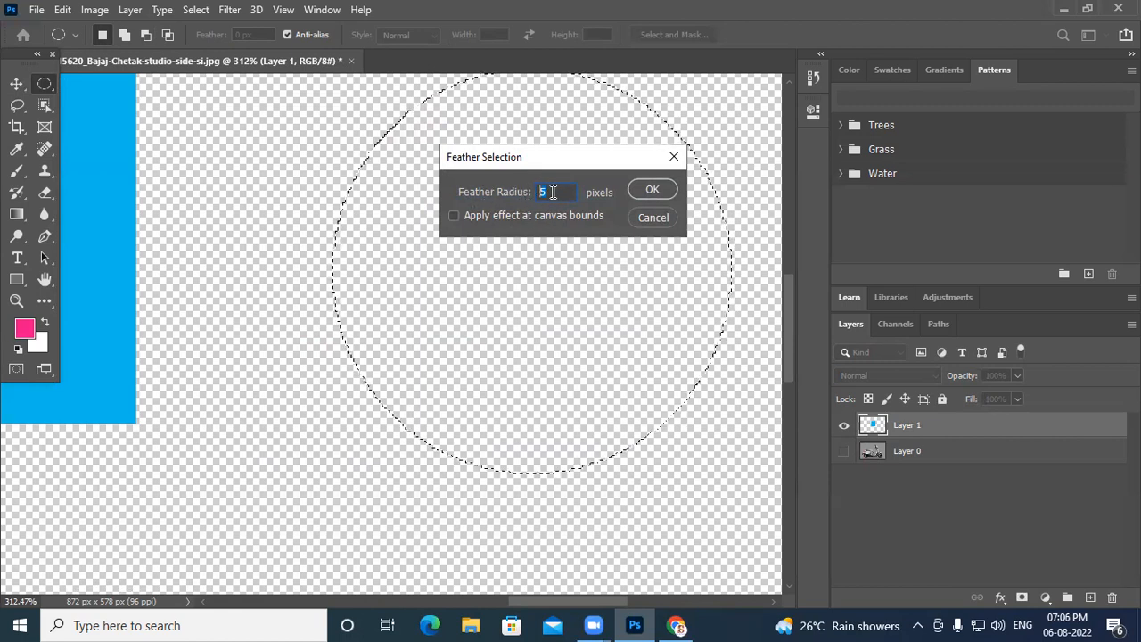
click(650, 191)
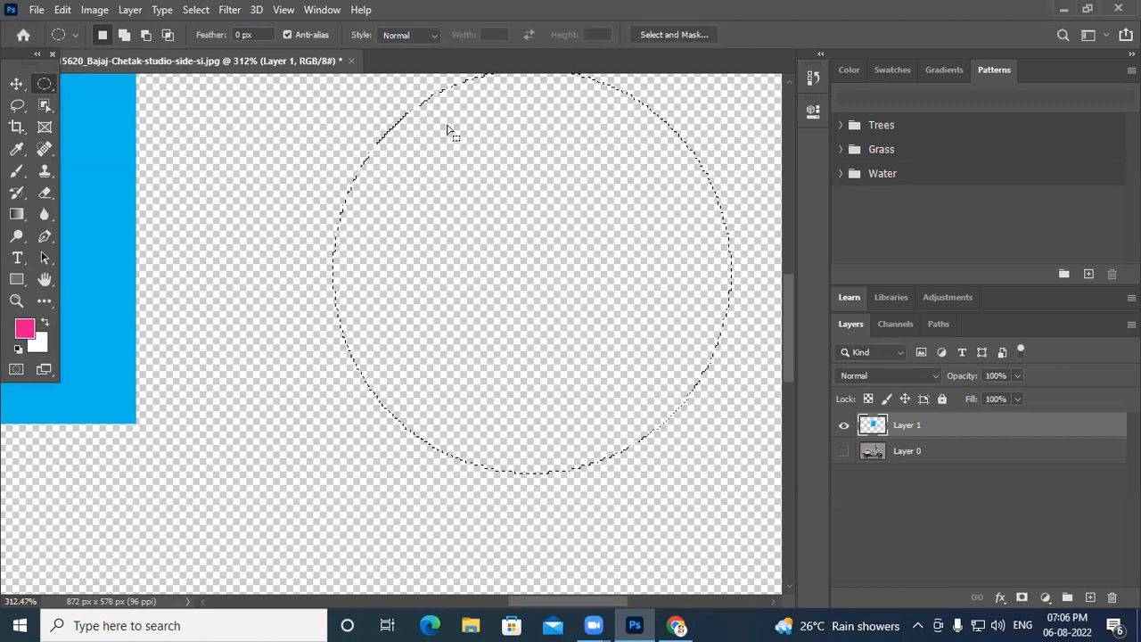
- Apply the Feather command to the circular selection once more, keeping the 5-pixel radius
click(246, 35)
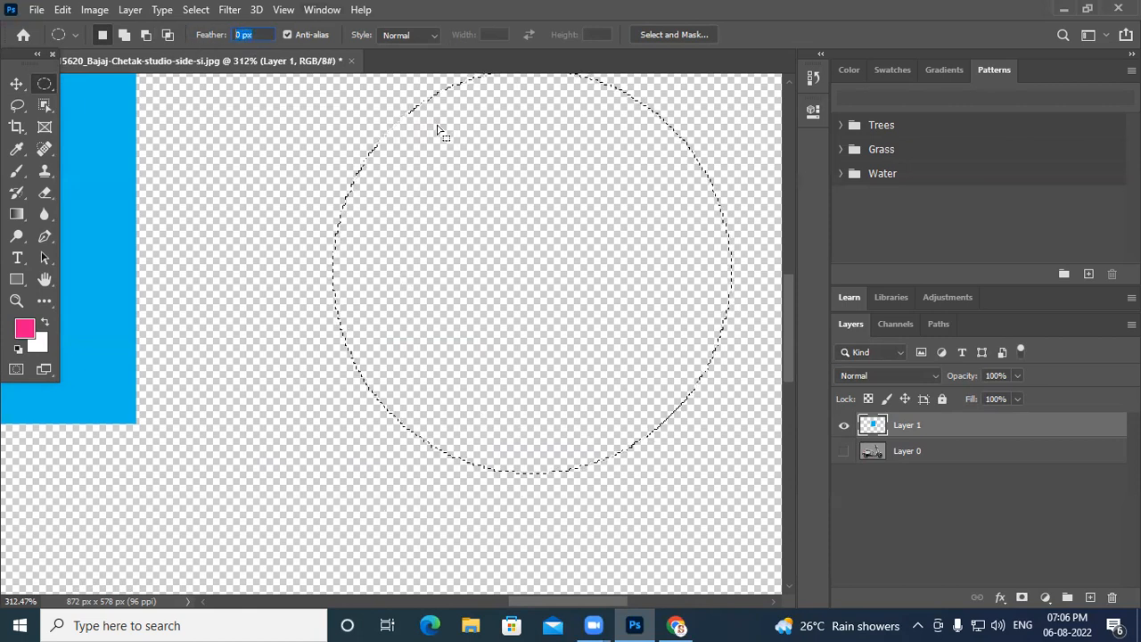
right_click(474, 198)
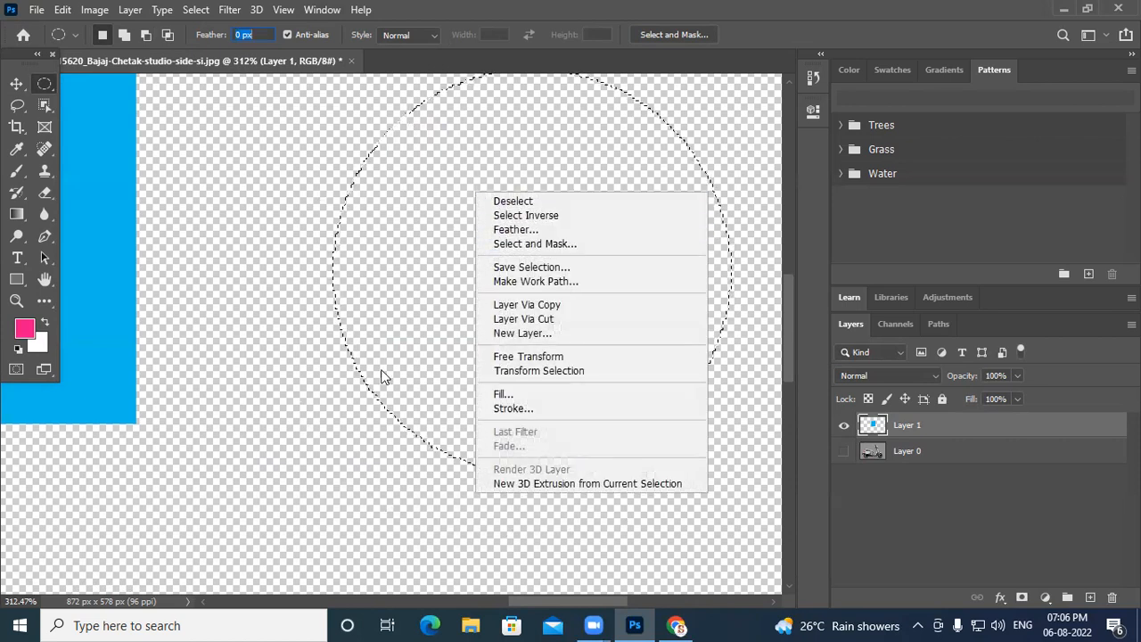
click(525, 231)
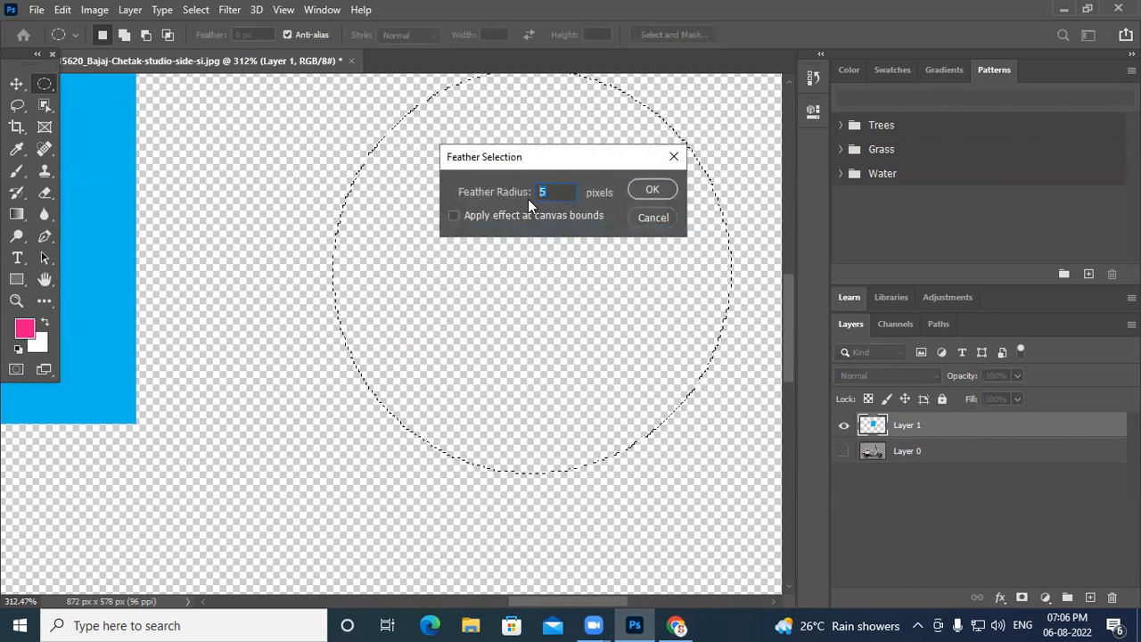
click(651, 189)
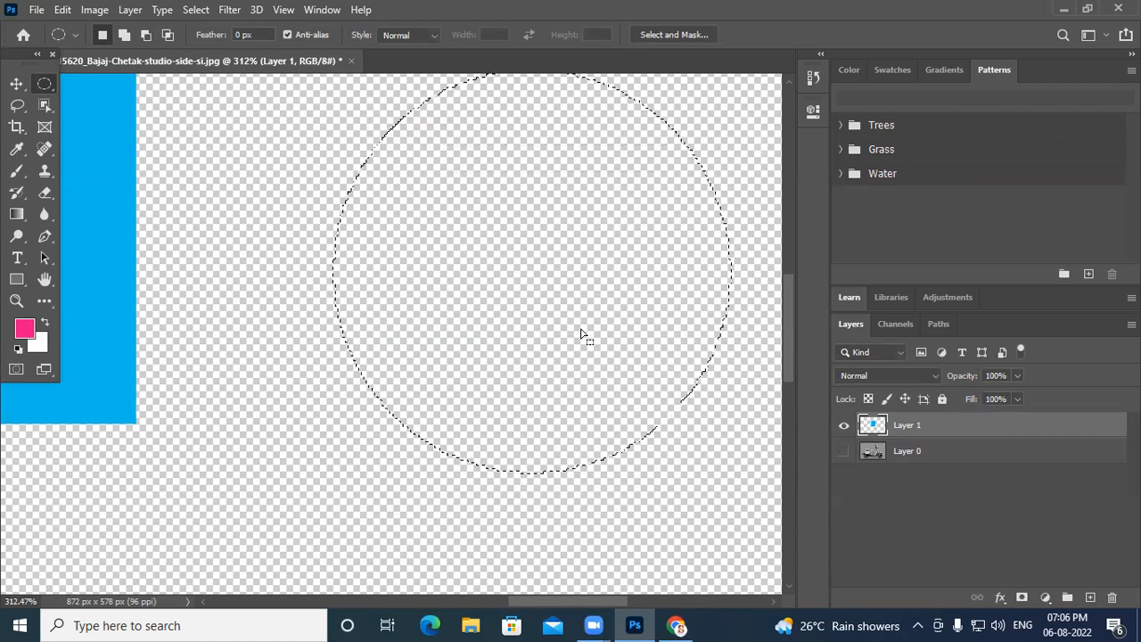
- Fill the feathered circular selection with the pink foreground colour and deselect it
key(alt+BackSpace)
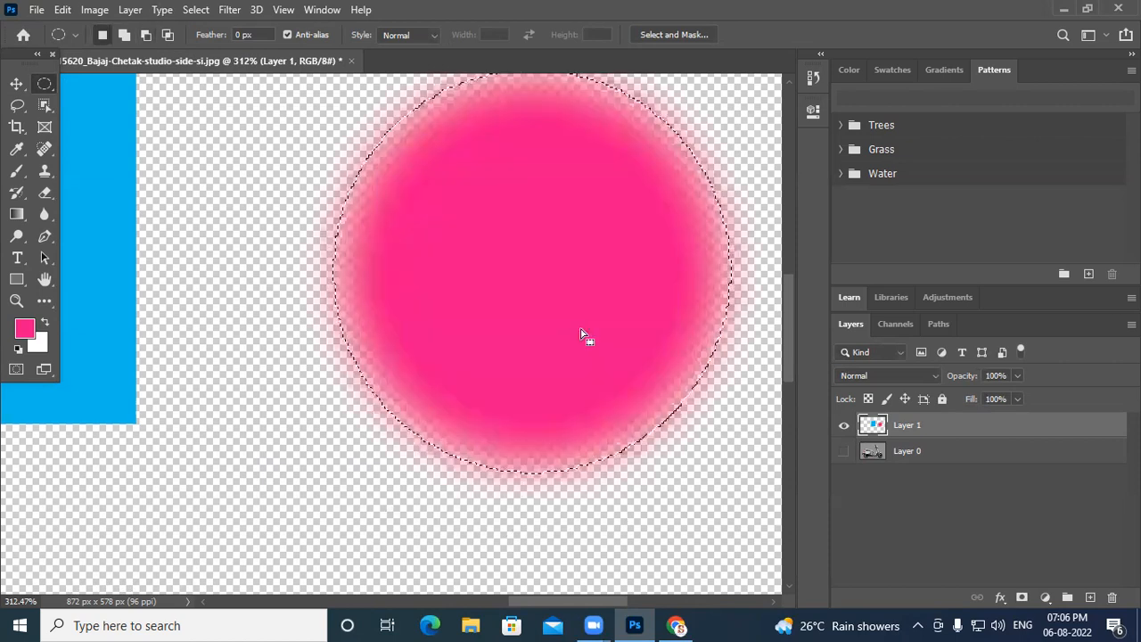
key(ctrl+d)
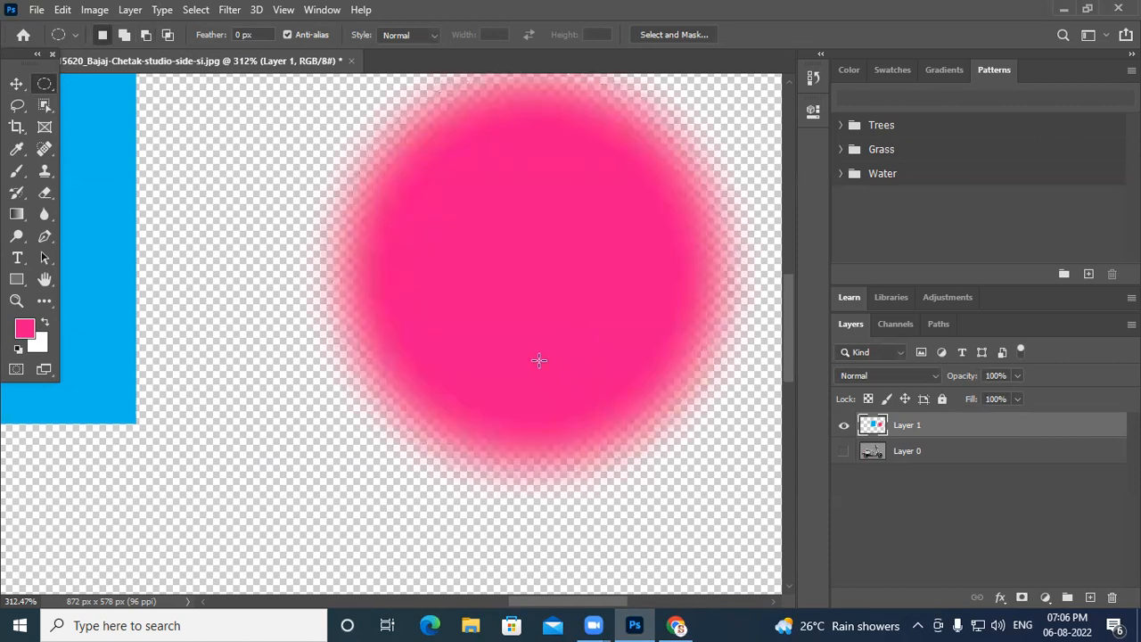
scroll(528, 299, down, 3)
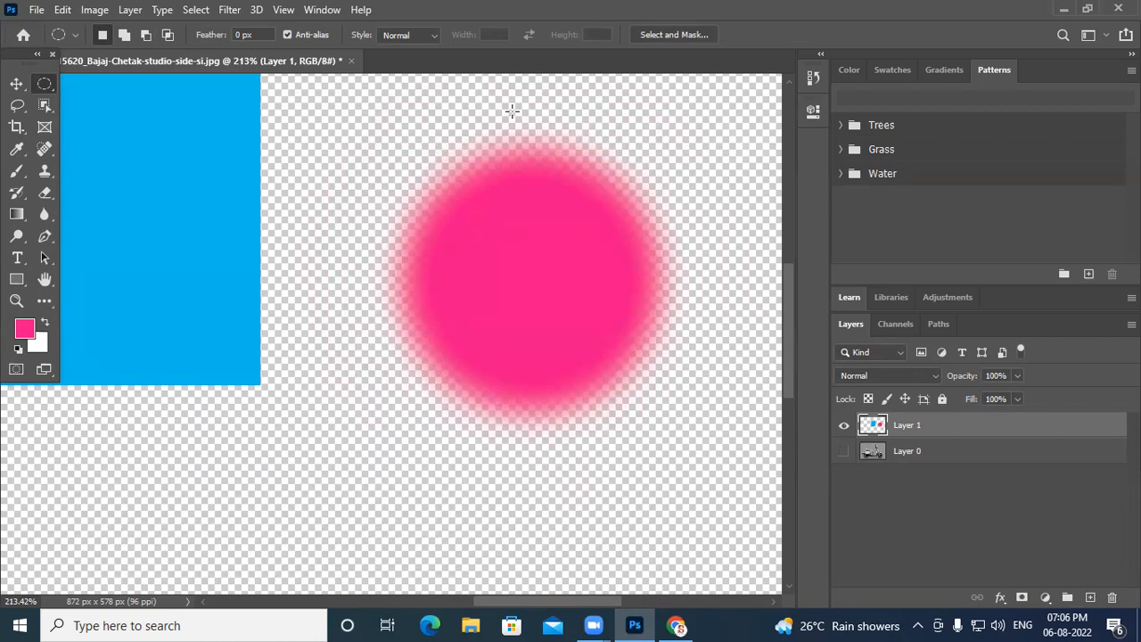
- Restore the feathered circular selection, delete its pink fill and clear the selection
key(ctrl+shift+d)
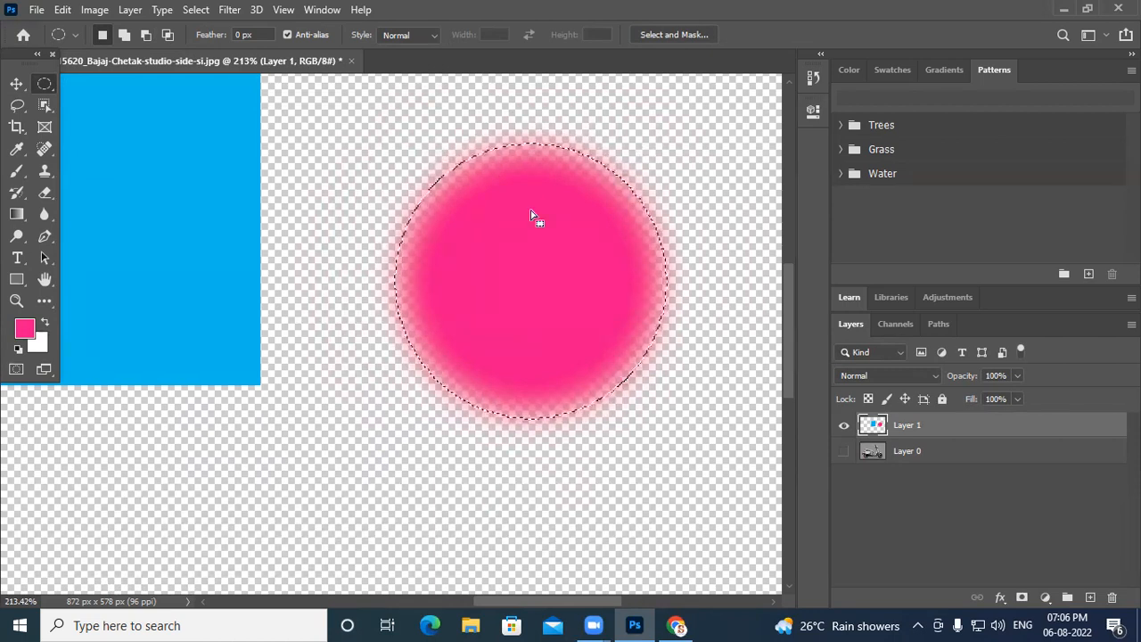
key(Delete)
scroll(469, 331, down, 3)
scroll(346, 312, down, 1)
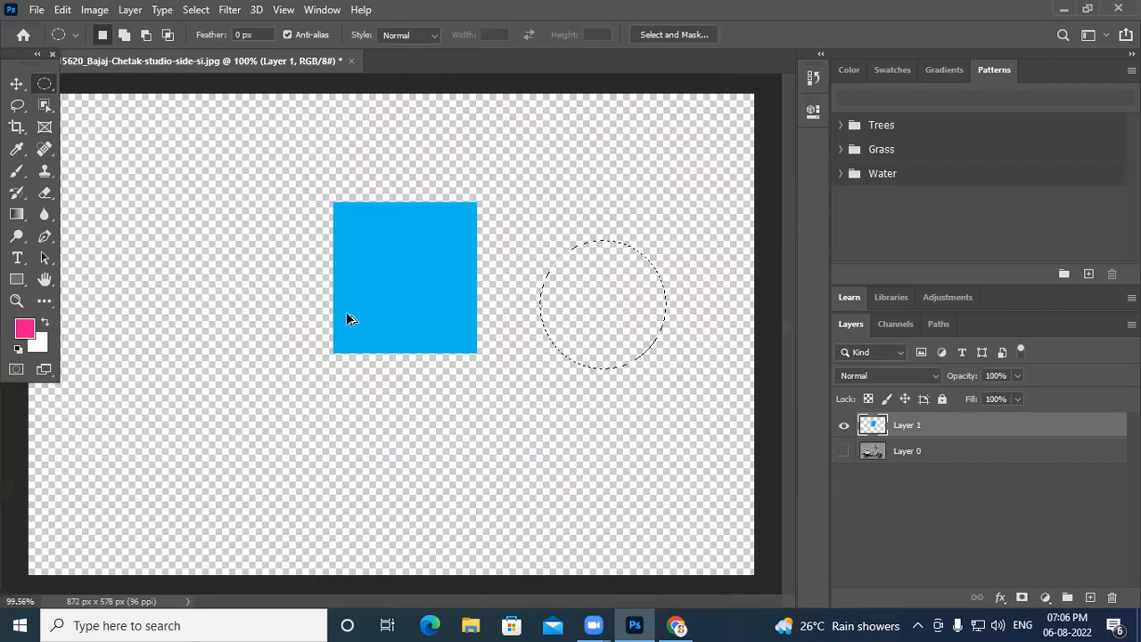
scroll(346, 312, up, 1)
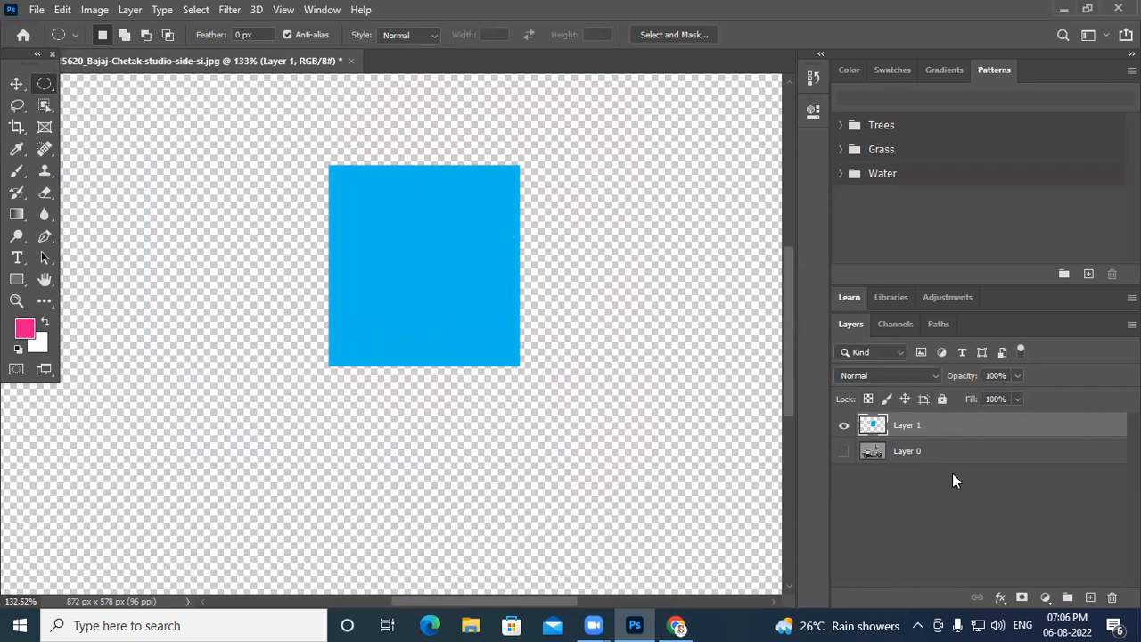
click(1090, 598)
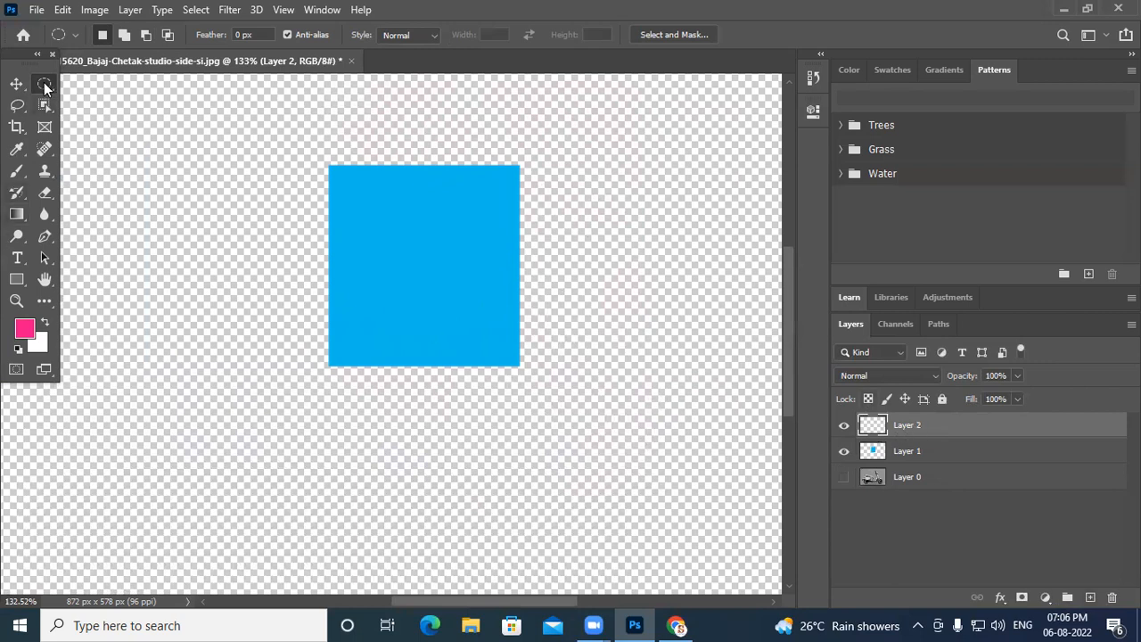
drag(436, 273, 610, 438)
key(Return)
click(136, 204)
key(ctrl+e)
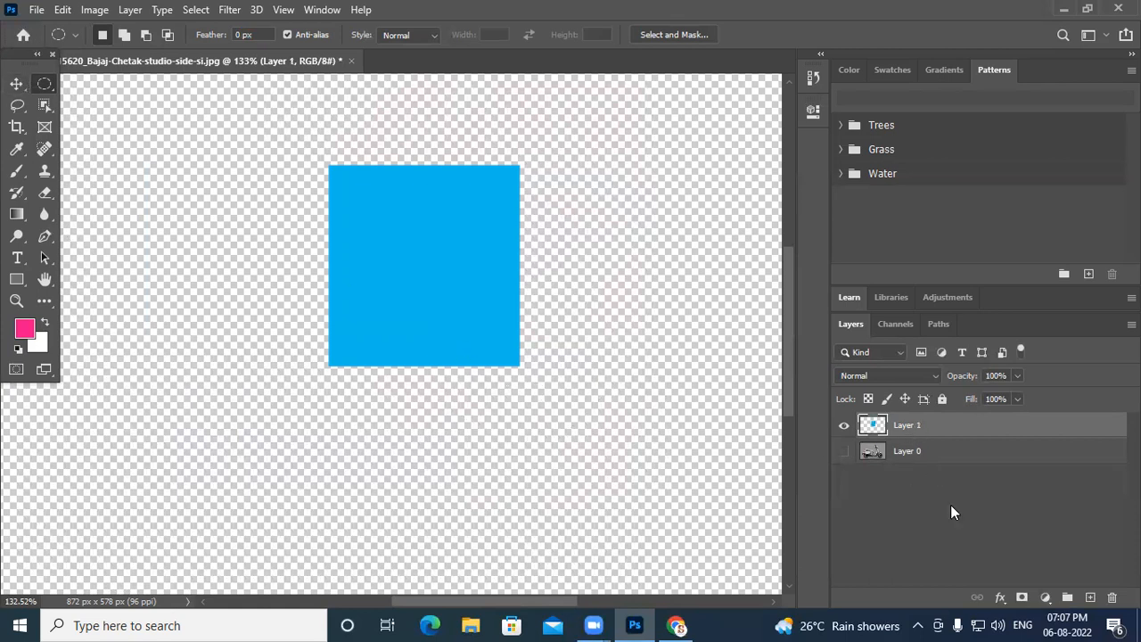
- On a new layer, fill a circular selection overlapping the blue square's lower-right corner with pink, and deselect it
click(1088, 597)
drag(443, 293, 581, 424)
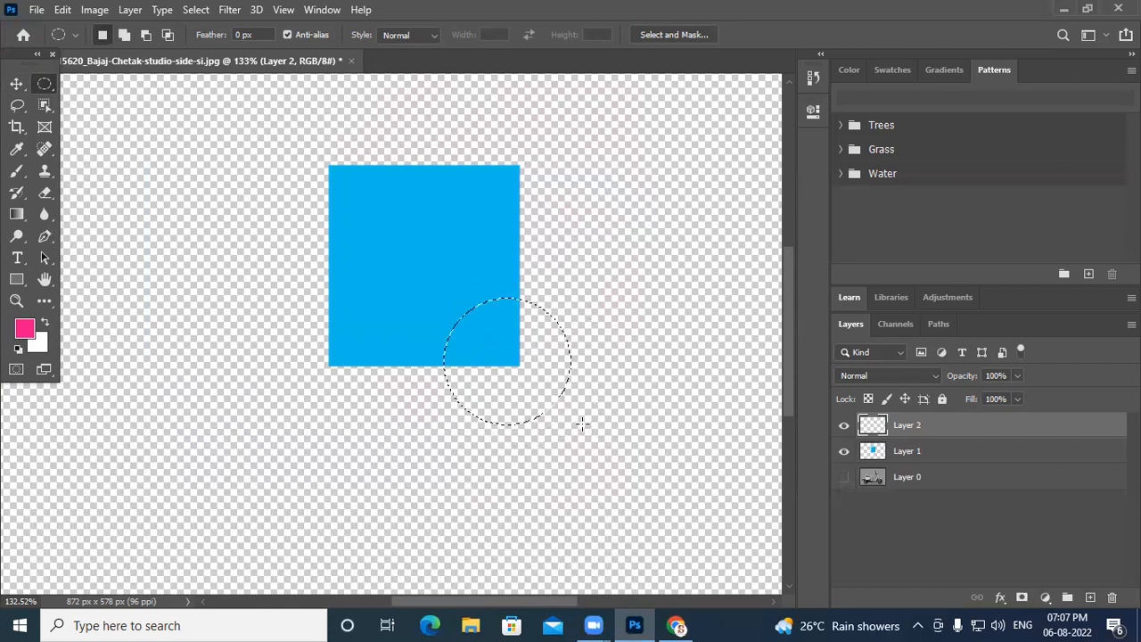
key(alt+BackSpace)
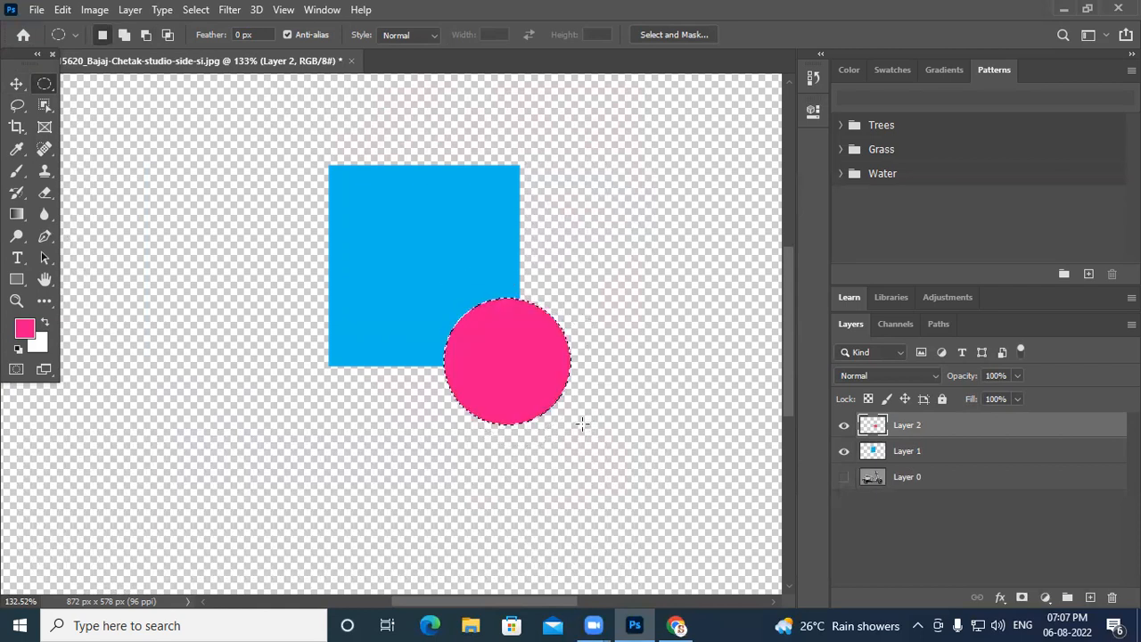
key(ctrl+d)
scroll(540, 348, up, 2)
scroll(435, 299, up, 2)
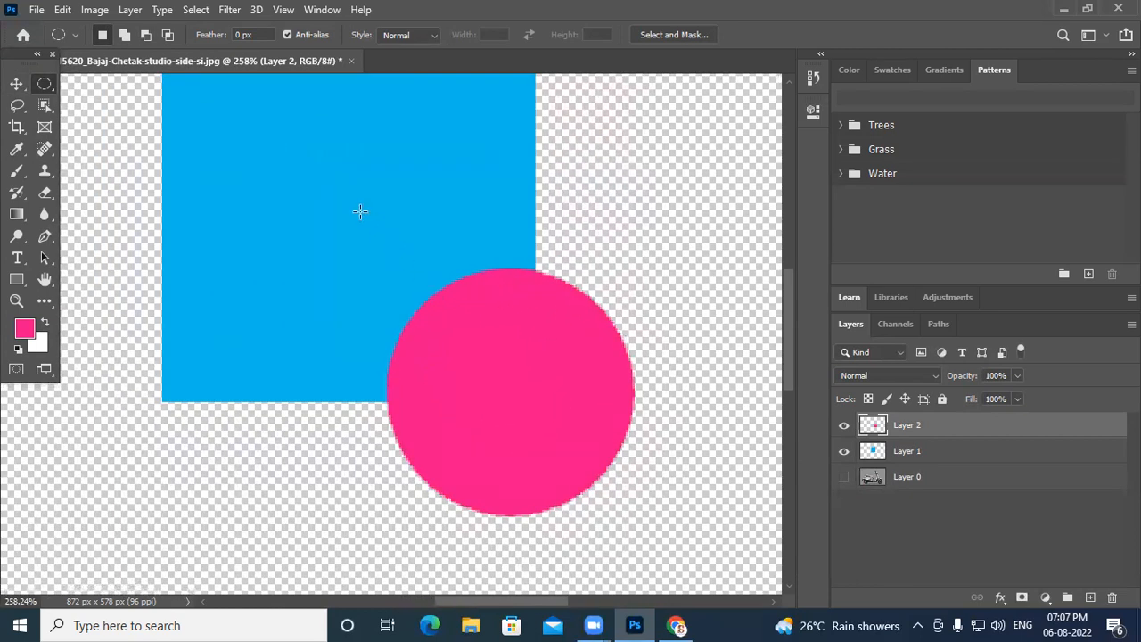
- Reposition the blue square and the pink circle separately with the Move tool, keeping the circle overlapping the square's right edge
click(16, 84)
drag(249, 315, 275, 330)
drag(593, 414, 527, 300)
drag(243, 251, 190, 248)
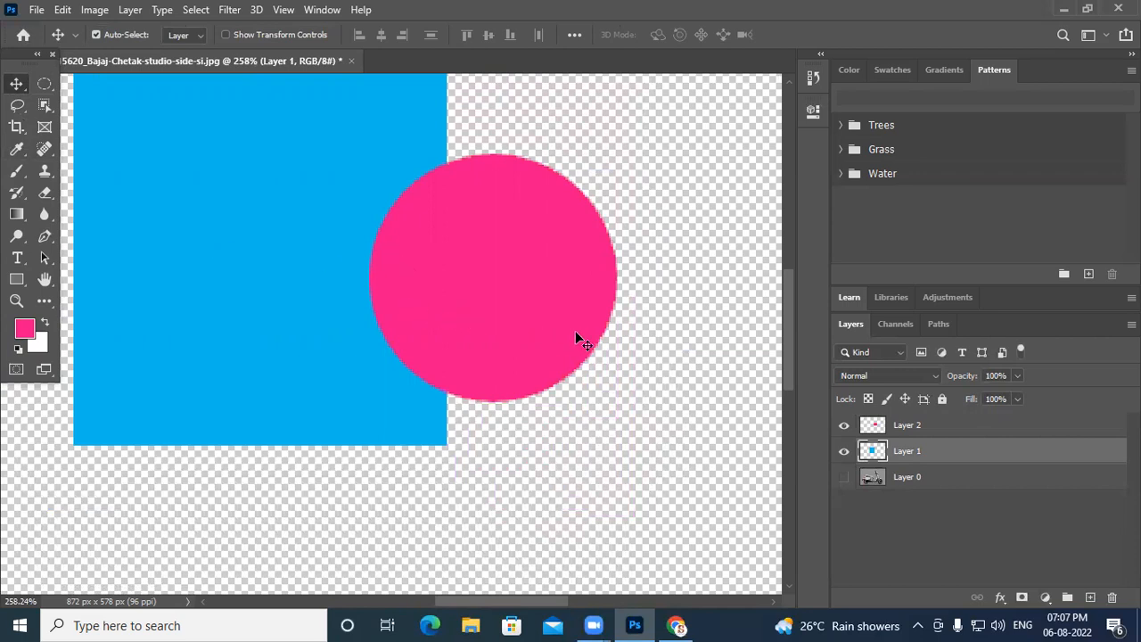
drag(560, 307, 561, 357)
- Choose Layer 1 from the layers under the blue square and move the square slightly right and up
click(230, 211)
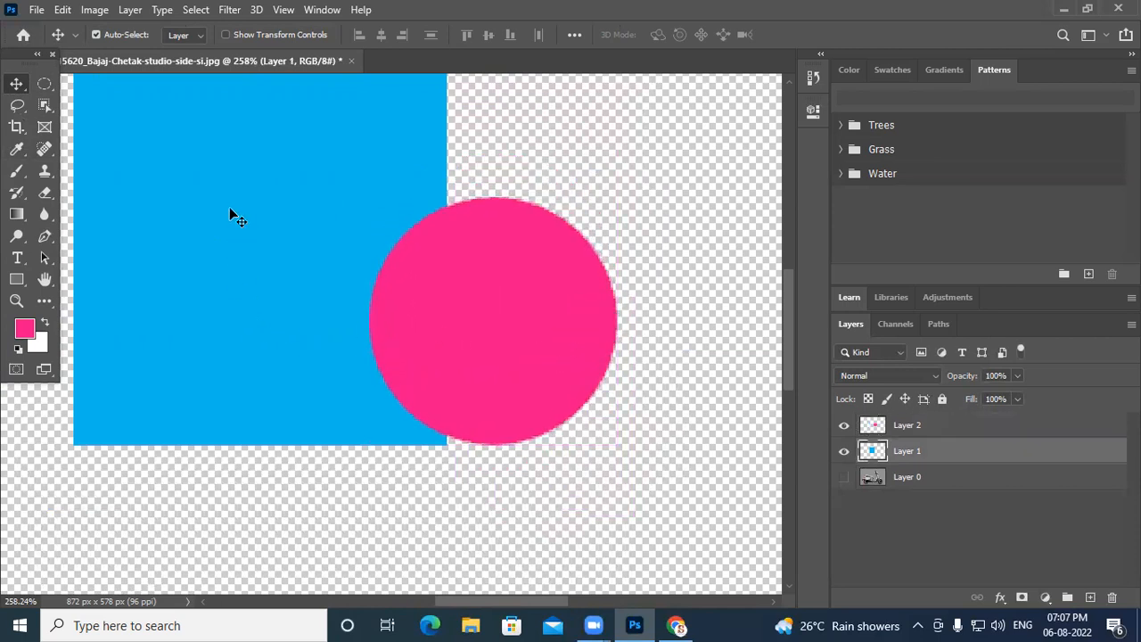
right_click(230, 210)
click(265, 221)
drag(234, 289, 260, 276)
- Choose Layer 2 from the layers under the pink circle and move the circle left, further over the blue square
right_click(453, 316)
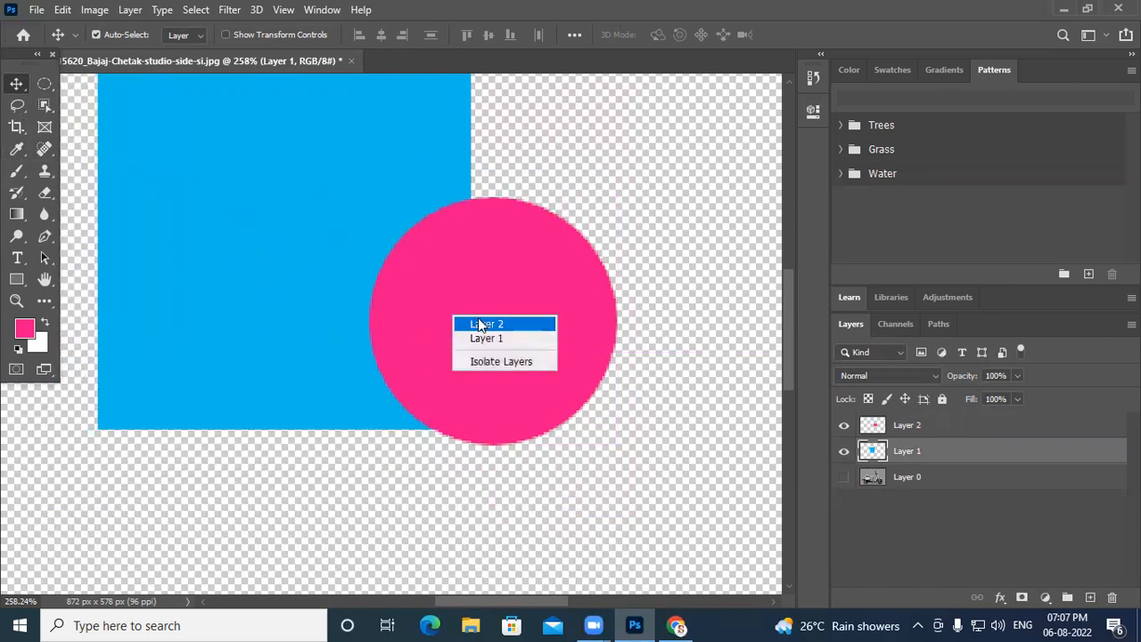
click(485, 321)
drag(525, 303, 394, 313)
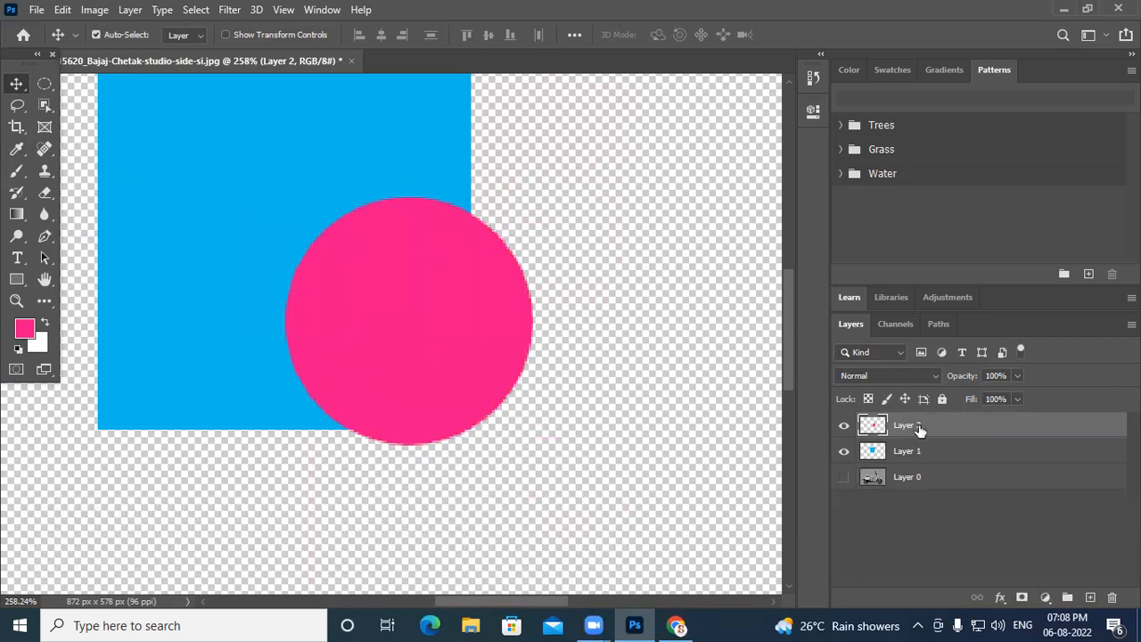
- Toggle the visibility of Layer 2 and Layer 1 off and on to check which shape each one holds
click(843, 426)
click(843, 426)
click(918, 451)
click(844, 451)
click(844, 452)
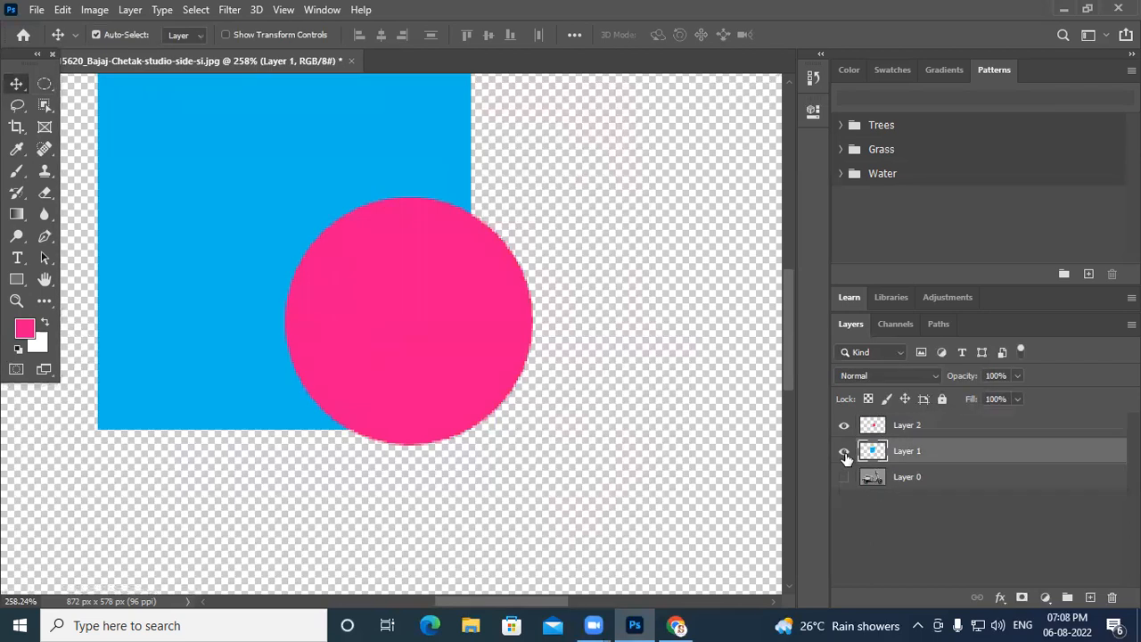
- Select Layer 2 and move the pink circle left so it lies mostly inside the square, just crossing its lower edge
click(909, 427)
scroll(473, 304, down, 1)
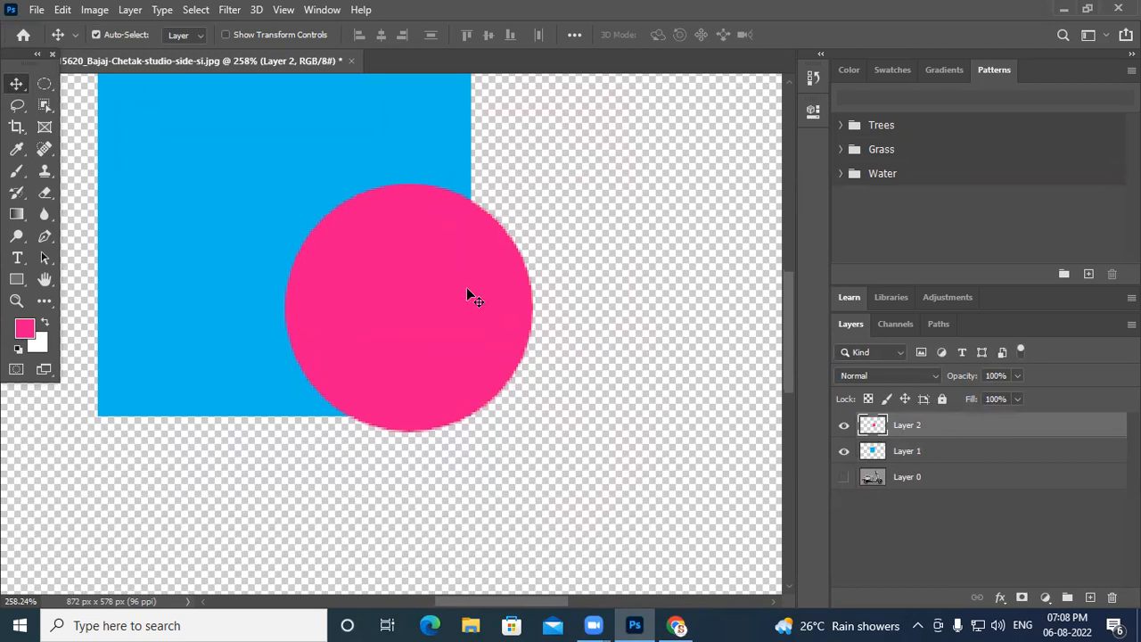
scroll(464, 287, down, 3)
right_click(442, 254)
click(481, 261)
mouse_move(460, 274)
mouse_down()
mouse_move(457, 240)
mouse_move(452, 291)
mouse_up()
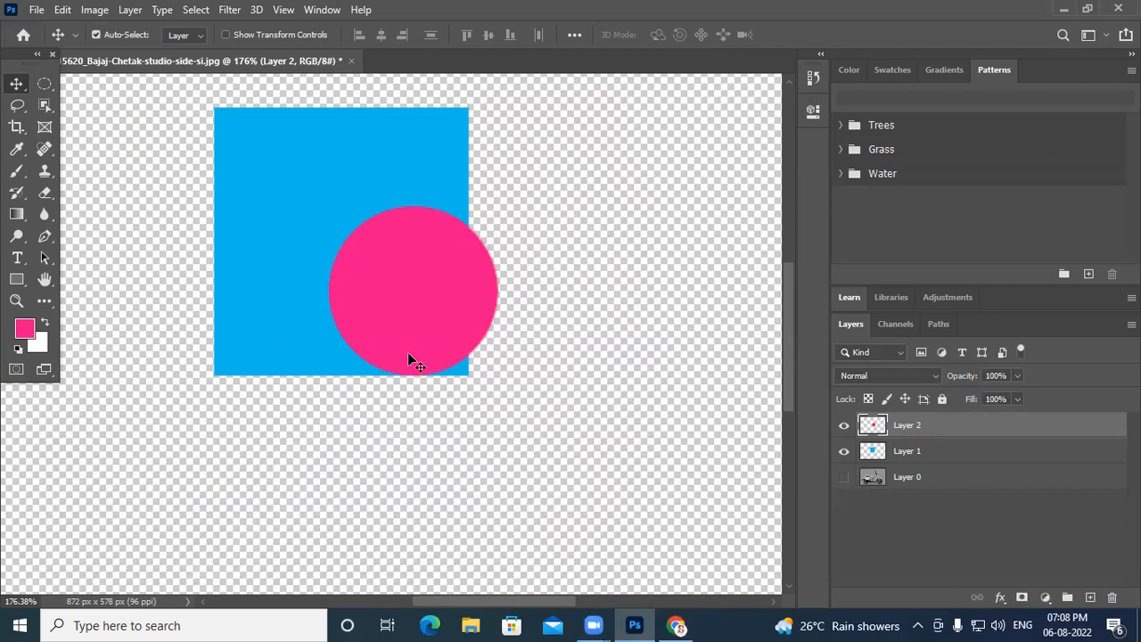
drag(438, 289, 408, 290)
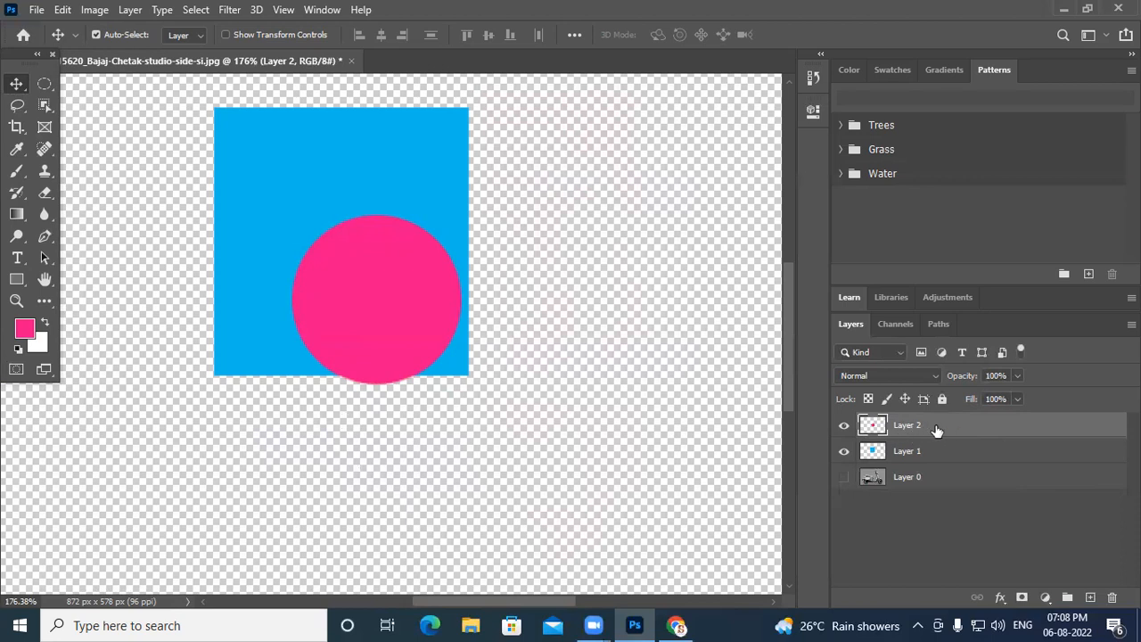
- Reorder Layer 2 beneath Layer 1 so the blue square covers the pink circle, and select Layer 1
drag(930, 434, 912, 468)
click(908, 428)
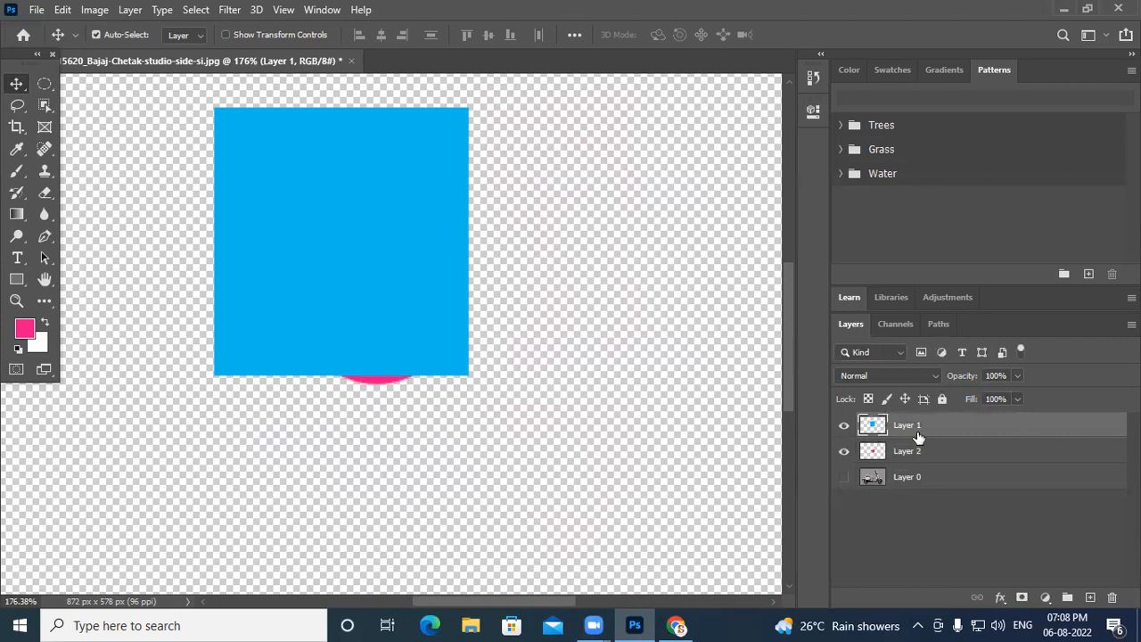
- Toggle Layer 1's visibility, and move Layer 2's pink circle down so its lower part extends below the blue square
click(844, 426)
click(844, 427)
click(879, 453)
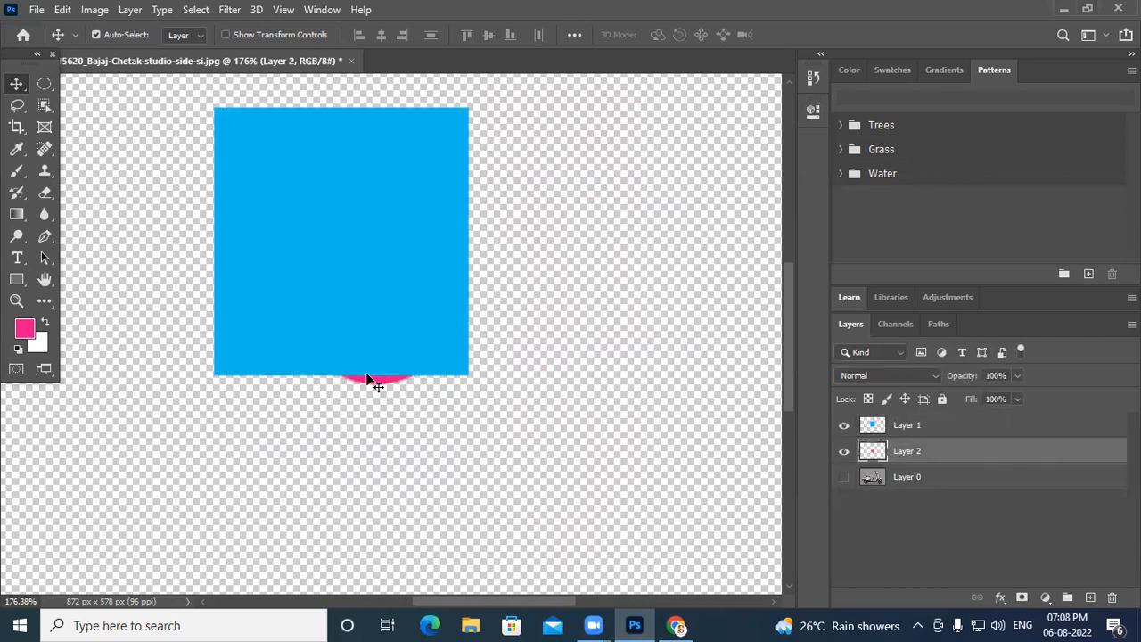
drag(374, 386, 336, 474)
scroll(345, 459, down, 4)
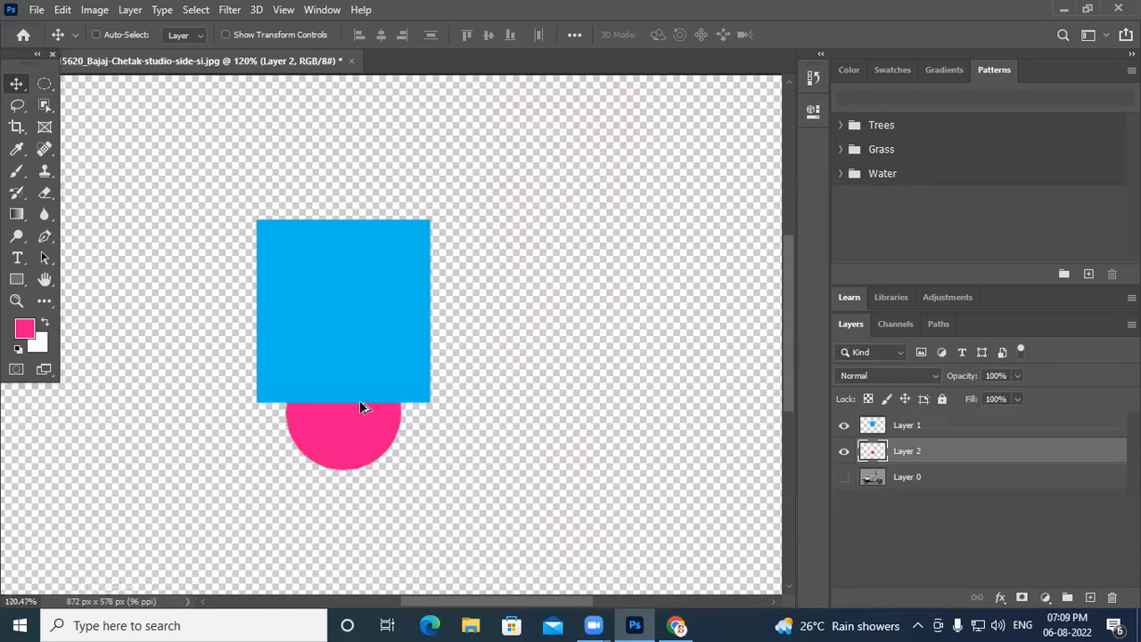
- Select Layer 1 and the Elliptical Marquee tool, and close the shapes document without saving its changes
click(942, 426)
click(45, 84)
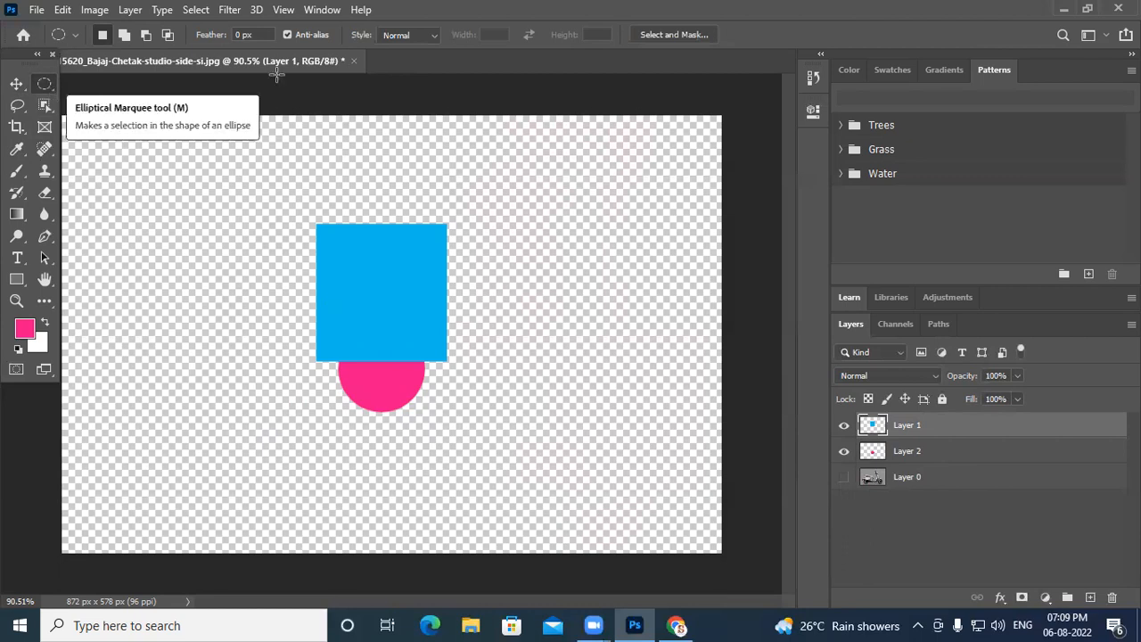
click(354, 61)
click(502, 243)
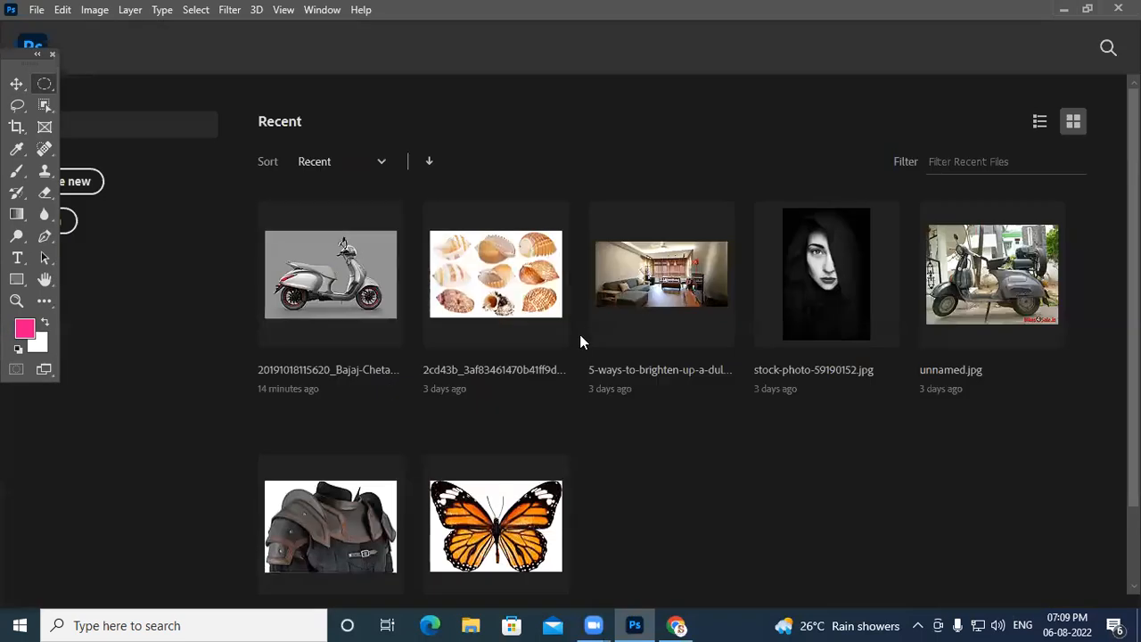
- Switch to File Explorer and open the photoshop folder on the dat1 (G:) drive
scroll(705, 419, down, 2)
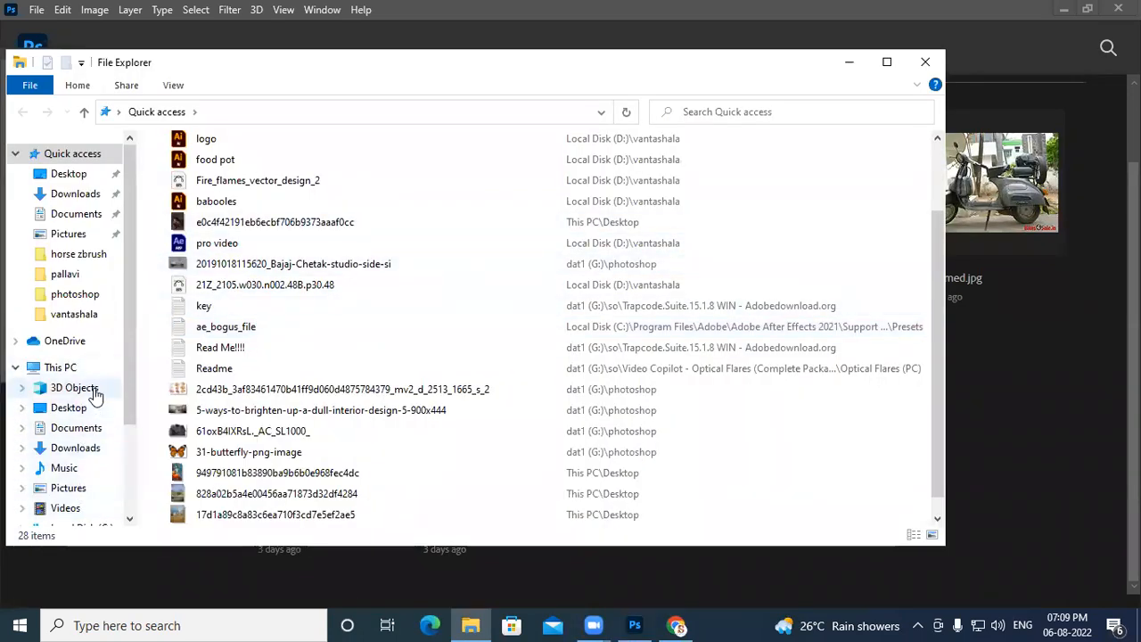
click(56, 367)
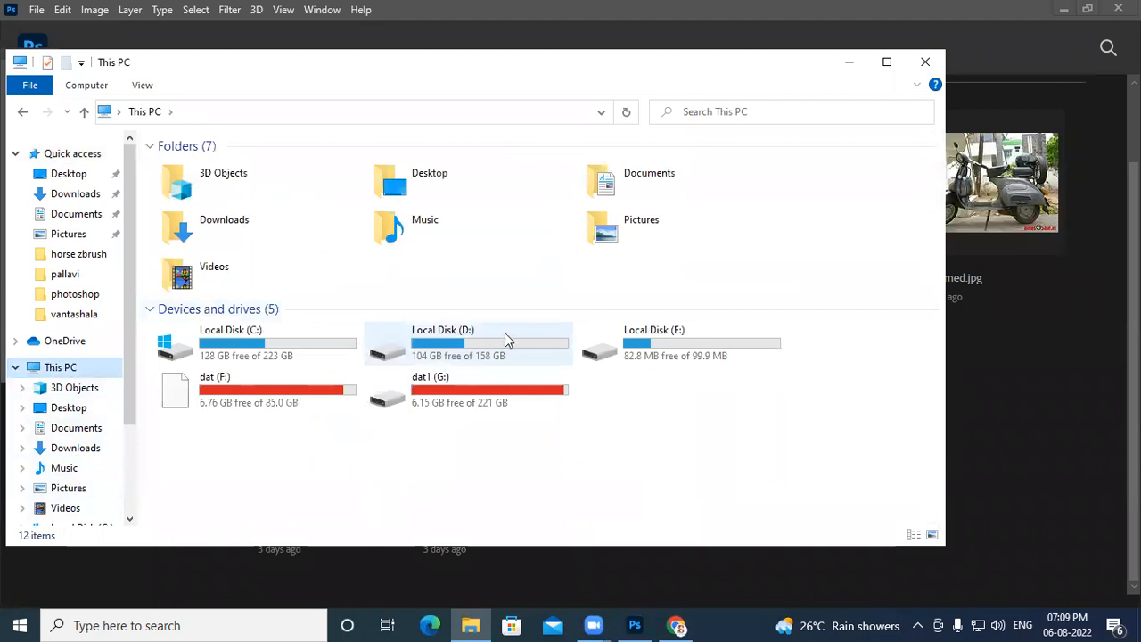
double_click(464, 401)
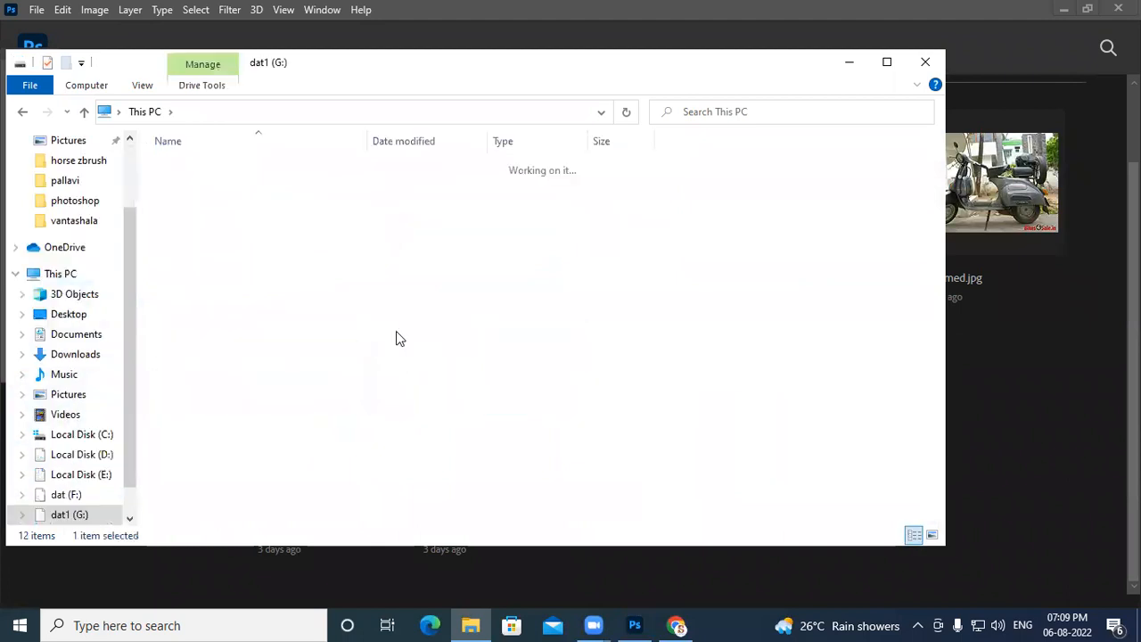
click(207, 200)
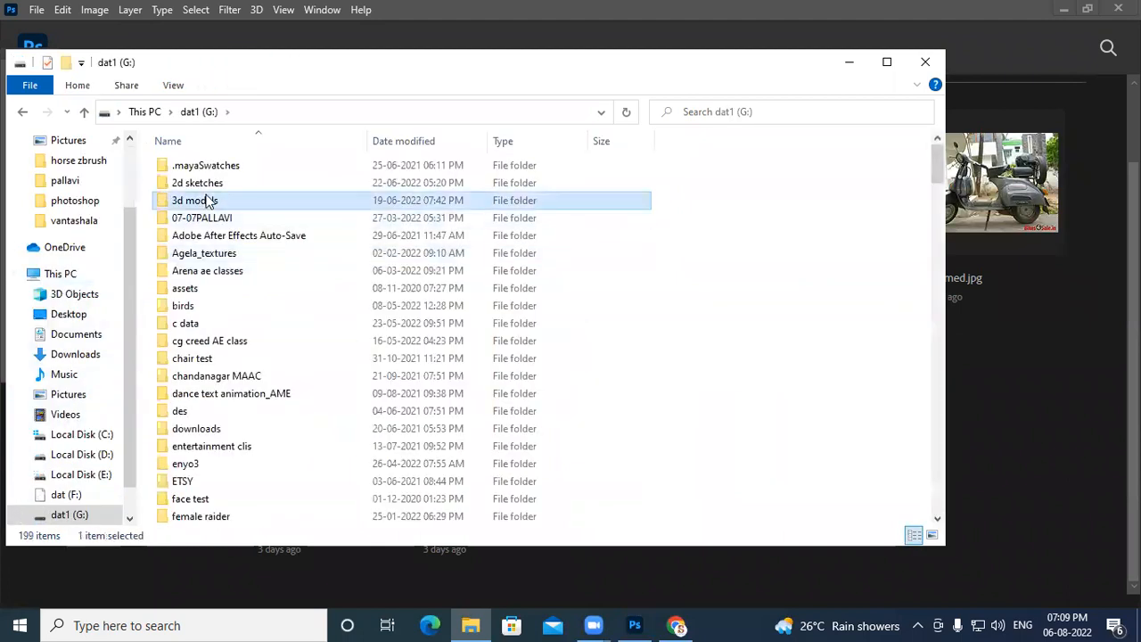
scroll(207, 199, down, 15)
click(204, 265)
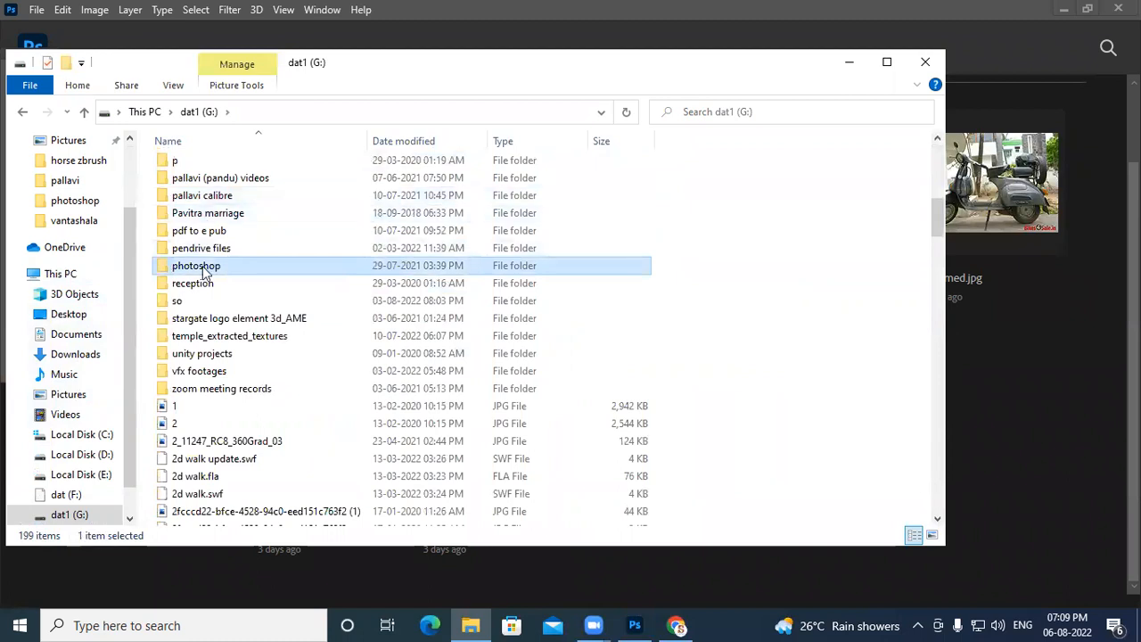
double_click(198, 266)
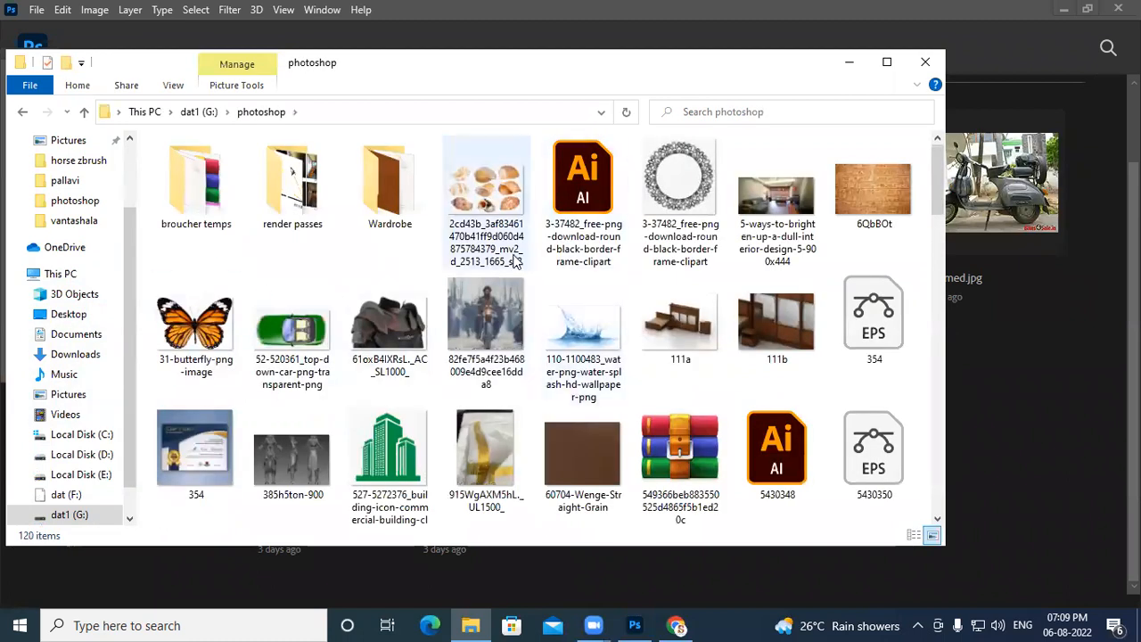
- Select the pineapple, whole mango, carrot and SLICE images together and open them in Photoshop
scroll(624, 285, down, 5)
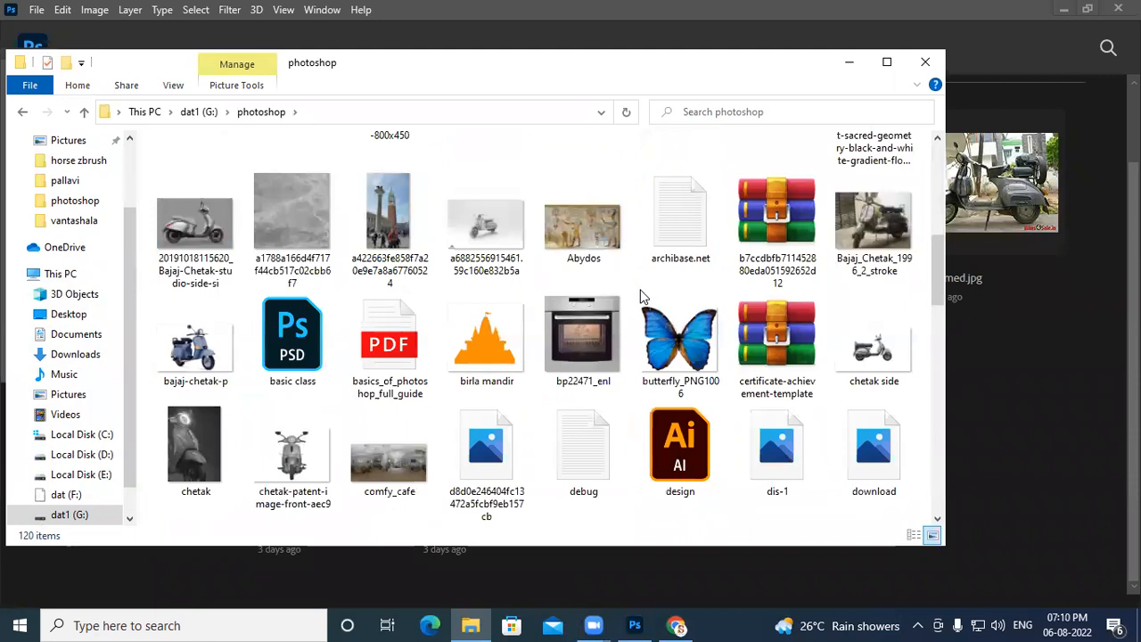
scroll(641, 294, down, 15)
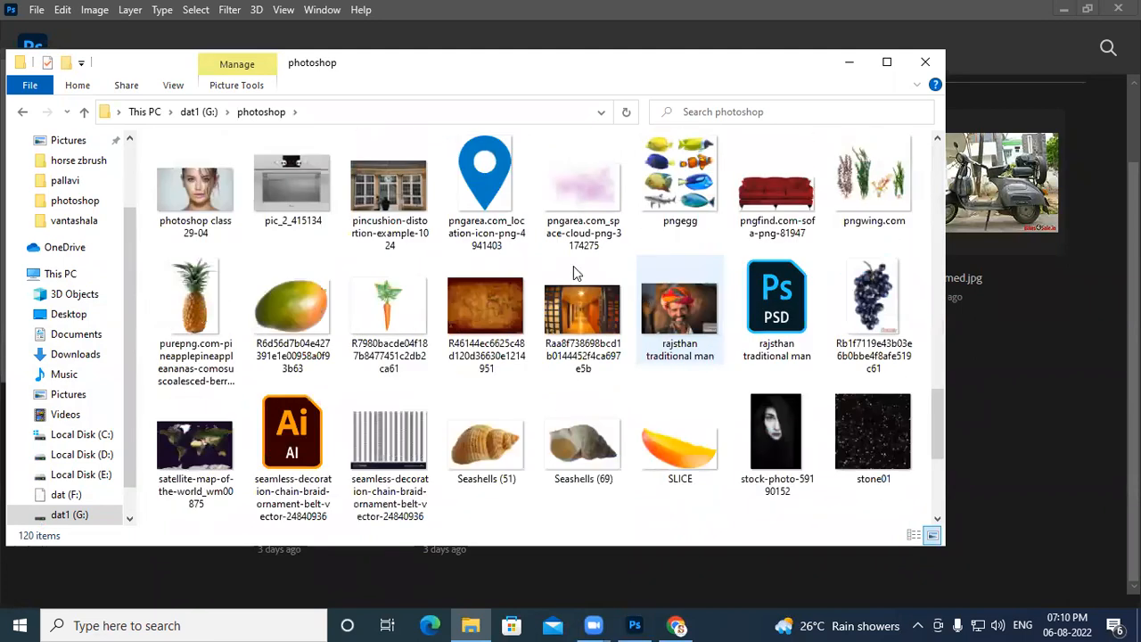
click(205, 312)
ctrl+click(281, 307)
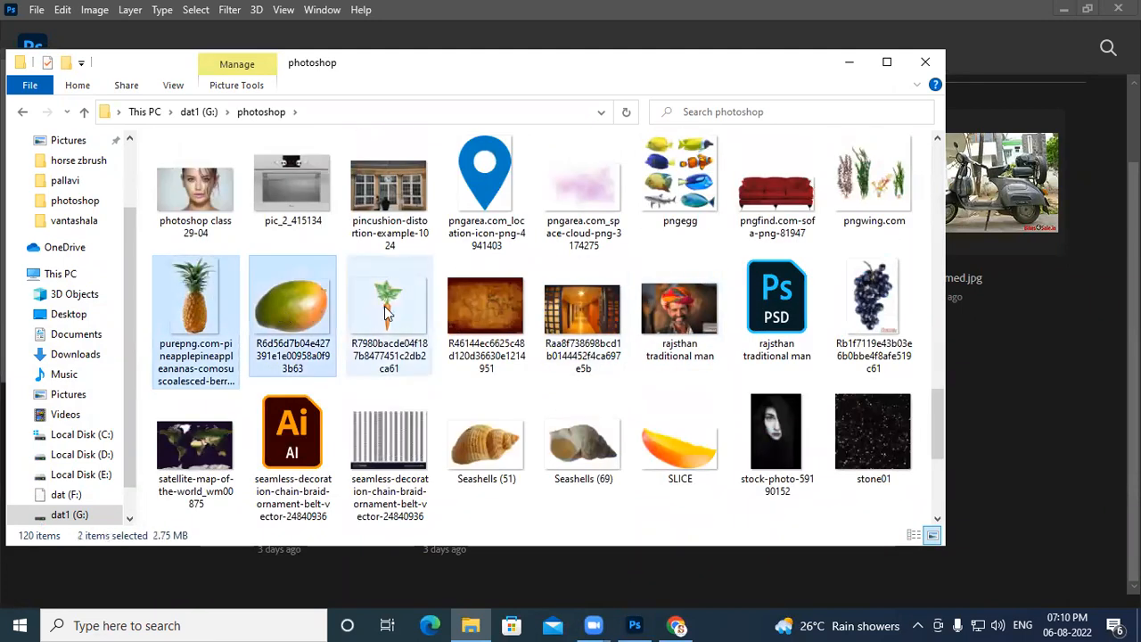
ctrl+click(390, 313)
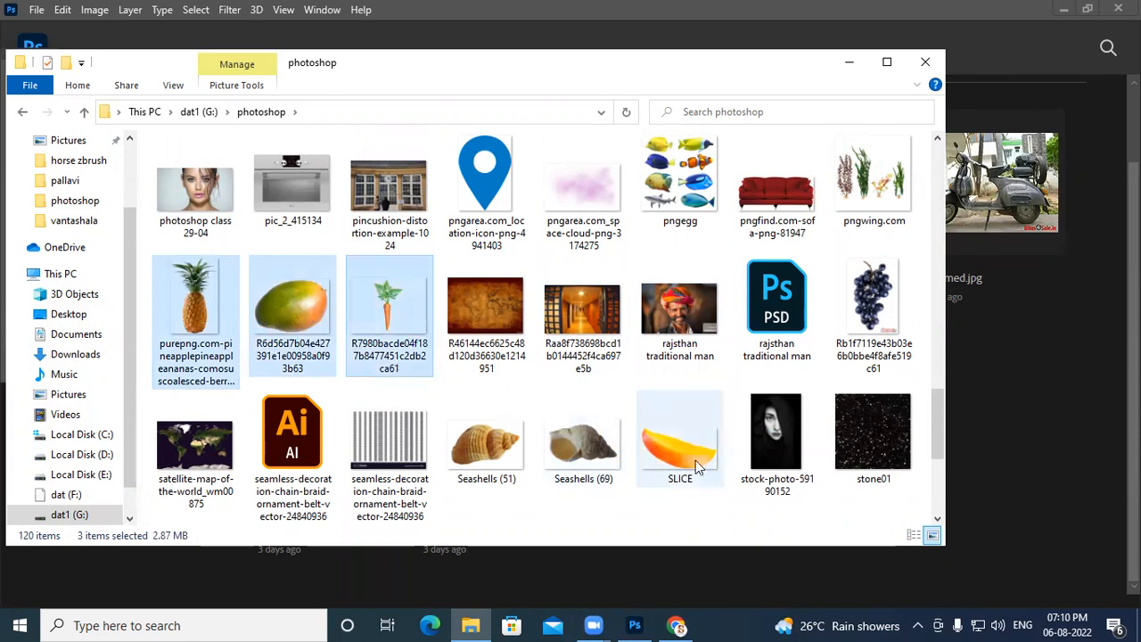
ctrl+click(686, 456)
drag(391, 318, 1014, 479)
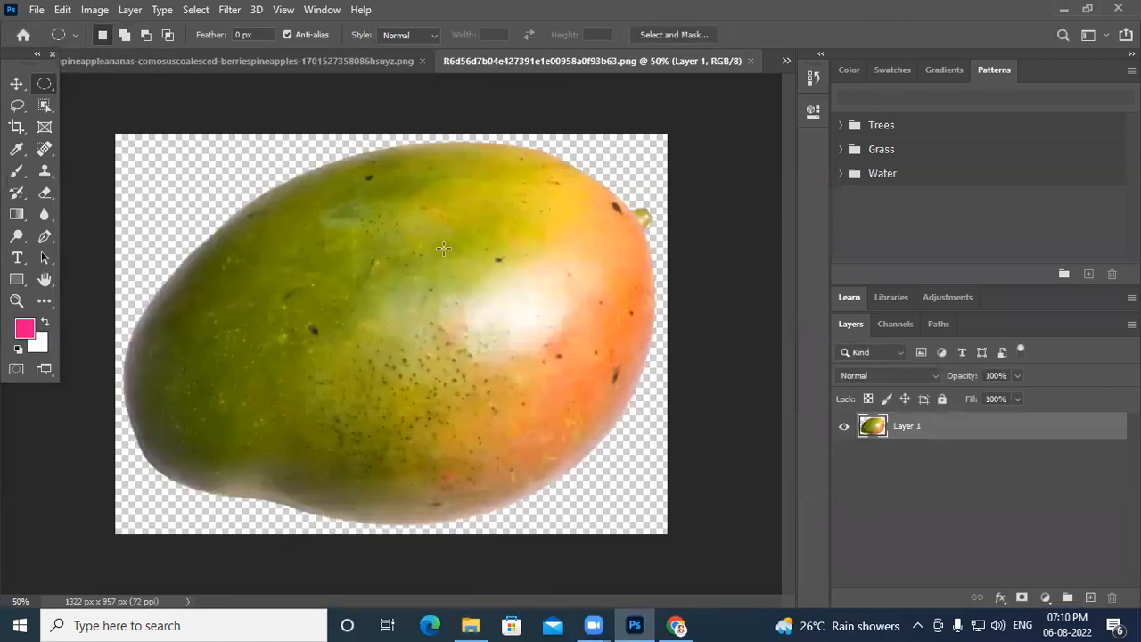
- Look through the opened pineapple and mango documents and bring up SLICE.png
click(268, 60)
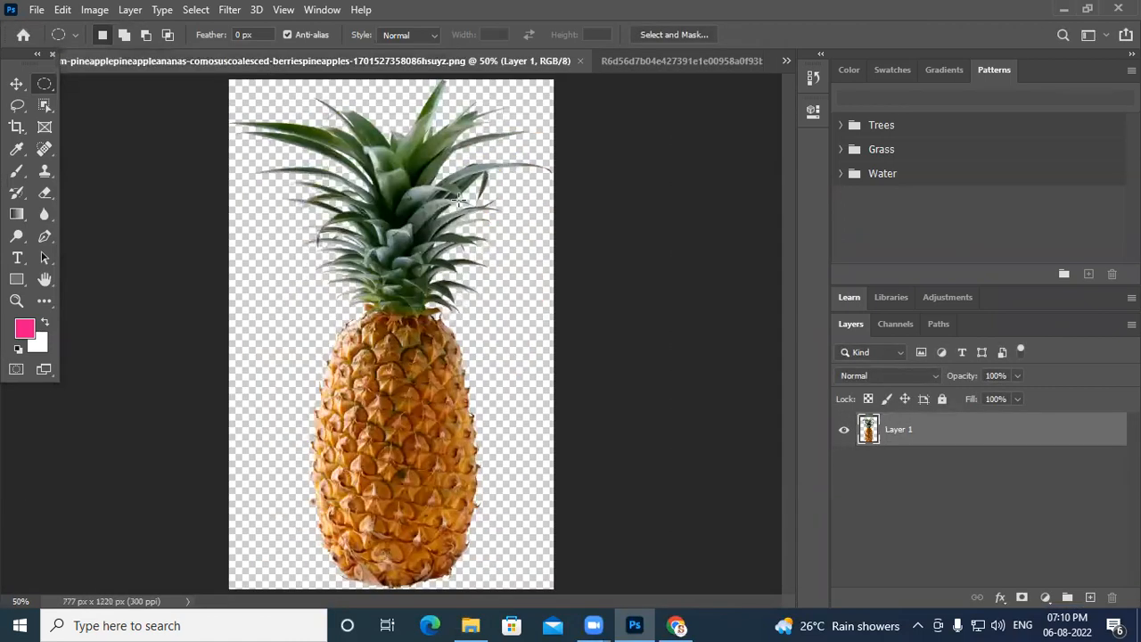
click(650, 59)
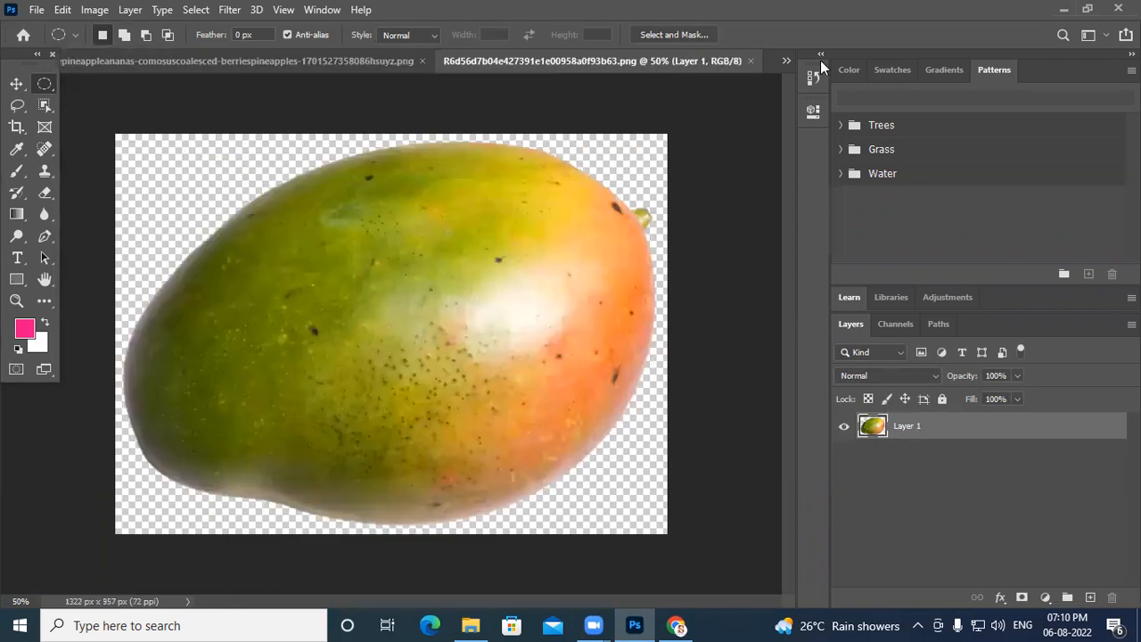
click(786, 60)
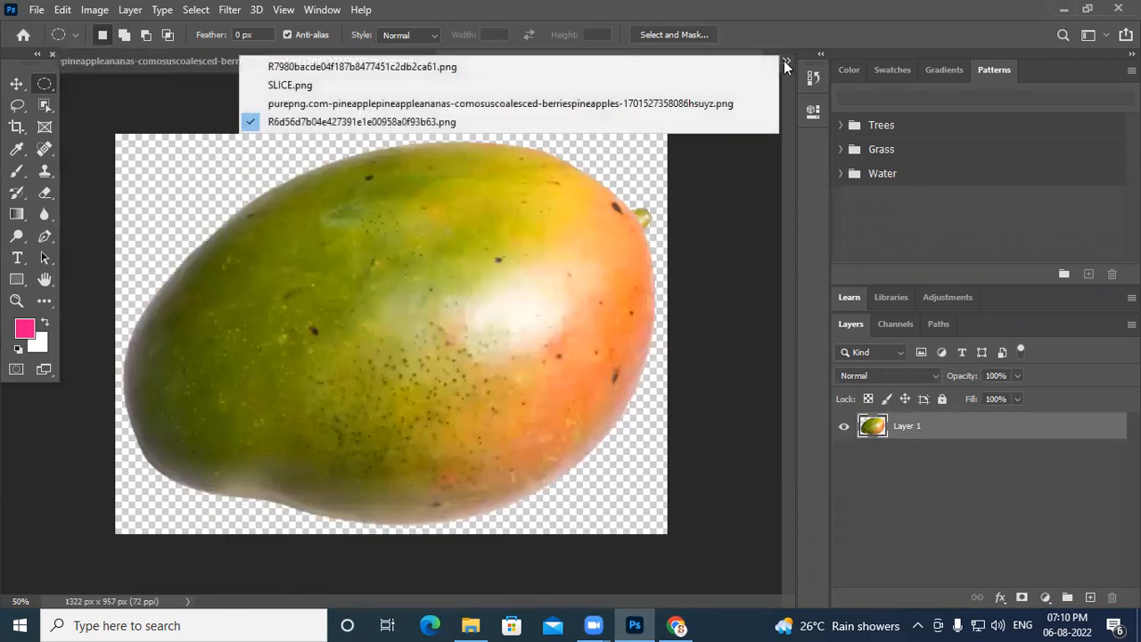
click(341, 86)
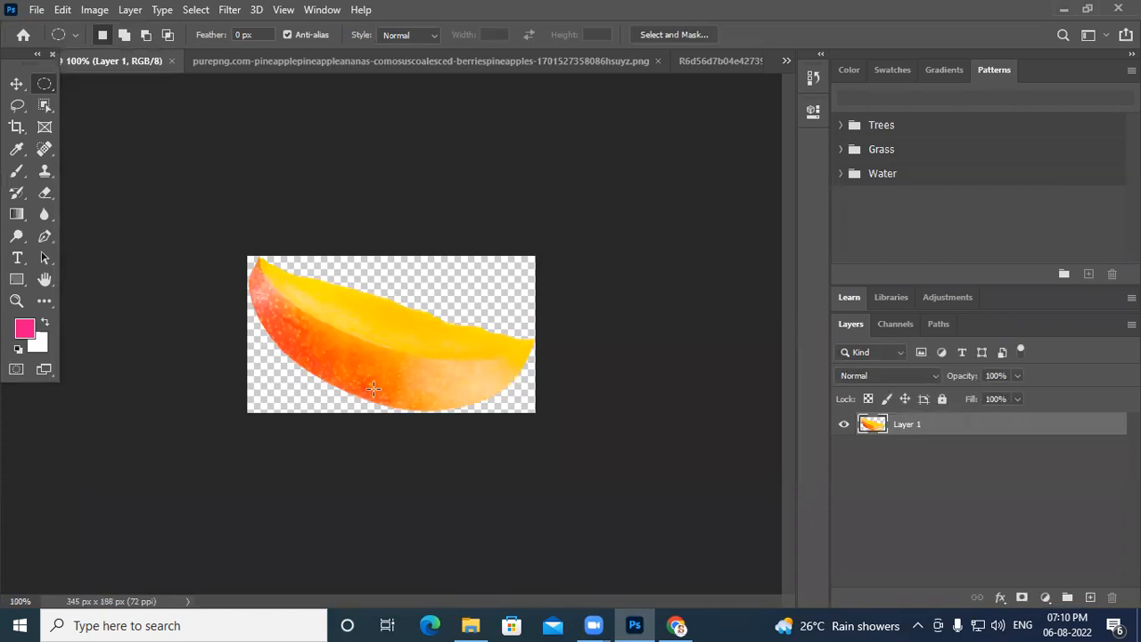
- Try moving the mango slice within its own canvas using the Move tool, and undo the move
click(15, 87)
drag(377, 327, 404, 345)
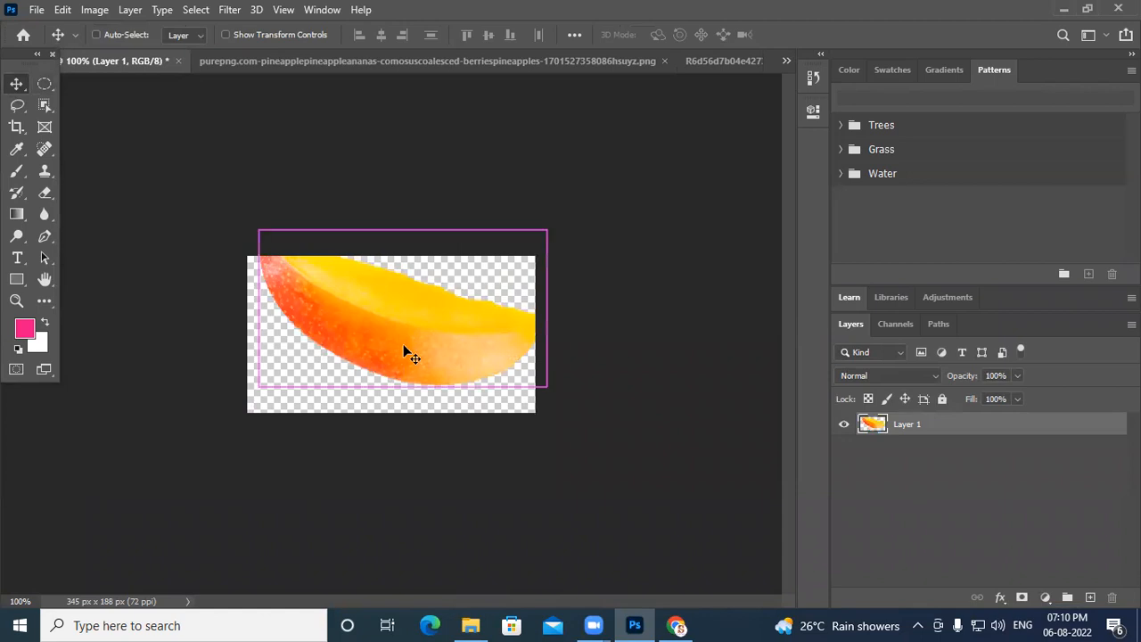
key(ctrl+z)
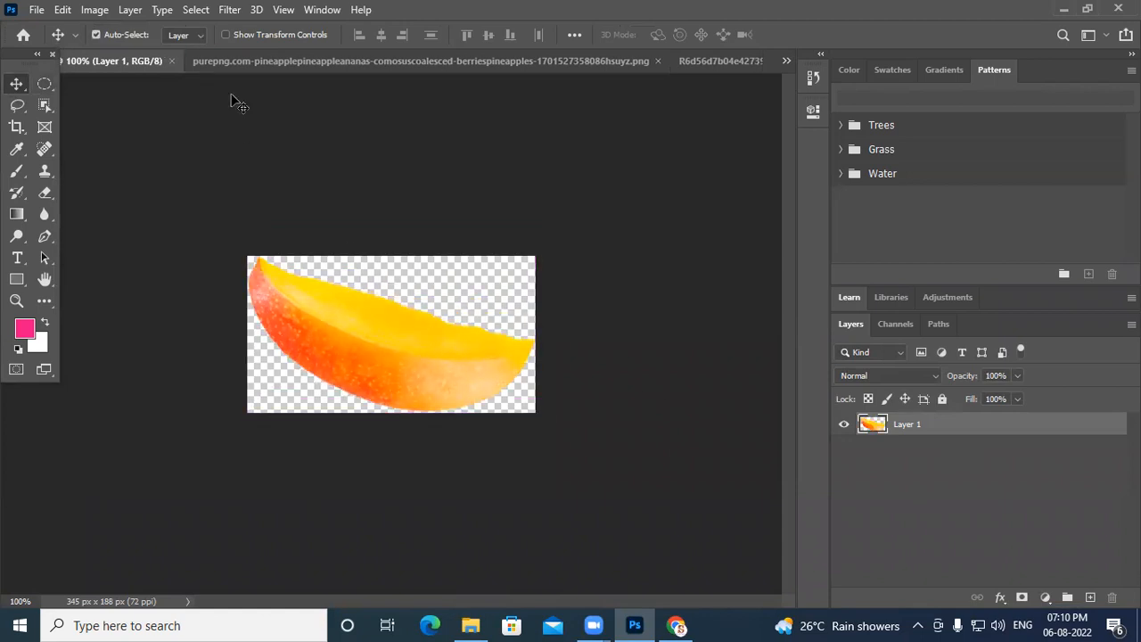
- Paste the mango slice into the whole mango document, toggle its visibility, and place it on the mango's left half
click(268, 60)
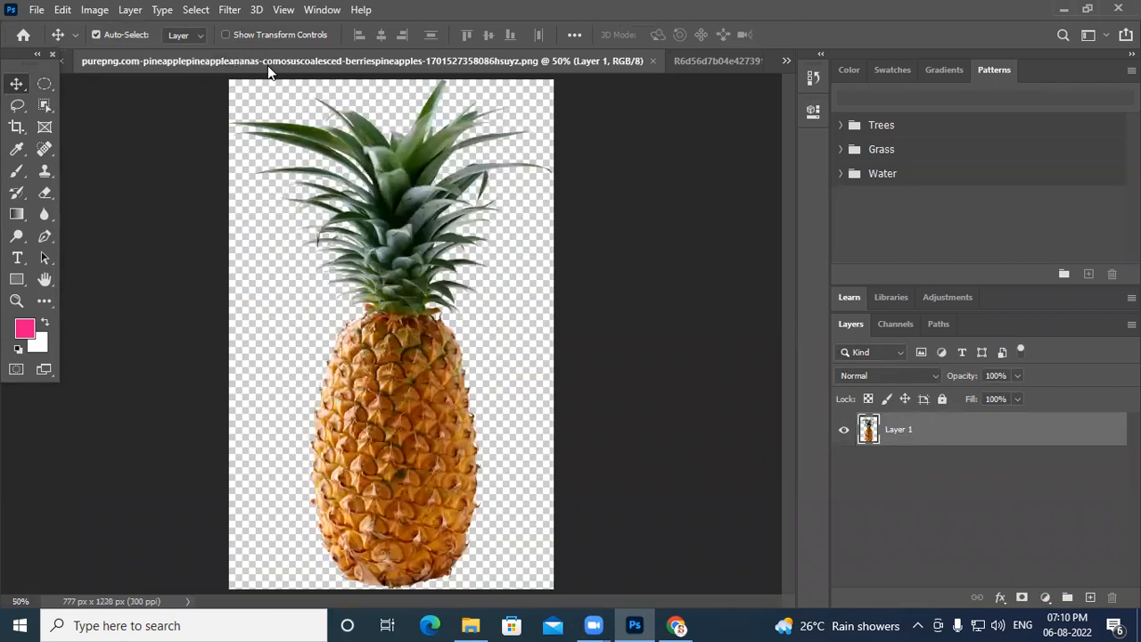
click(712, 59)
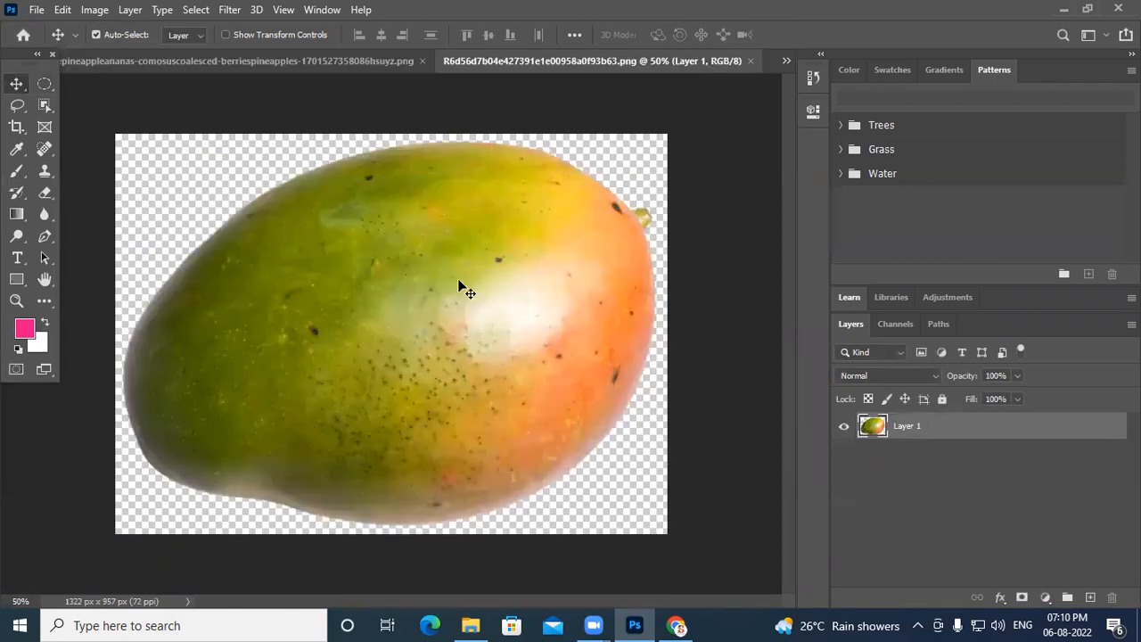
key(ctrl+v)
drag(382, 344, 393, 366)
click(843, 427)
click(842, 428)
drag(384, 371, 278, 337)
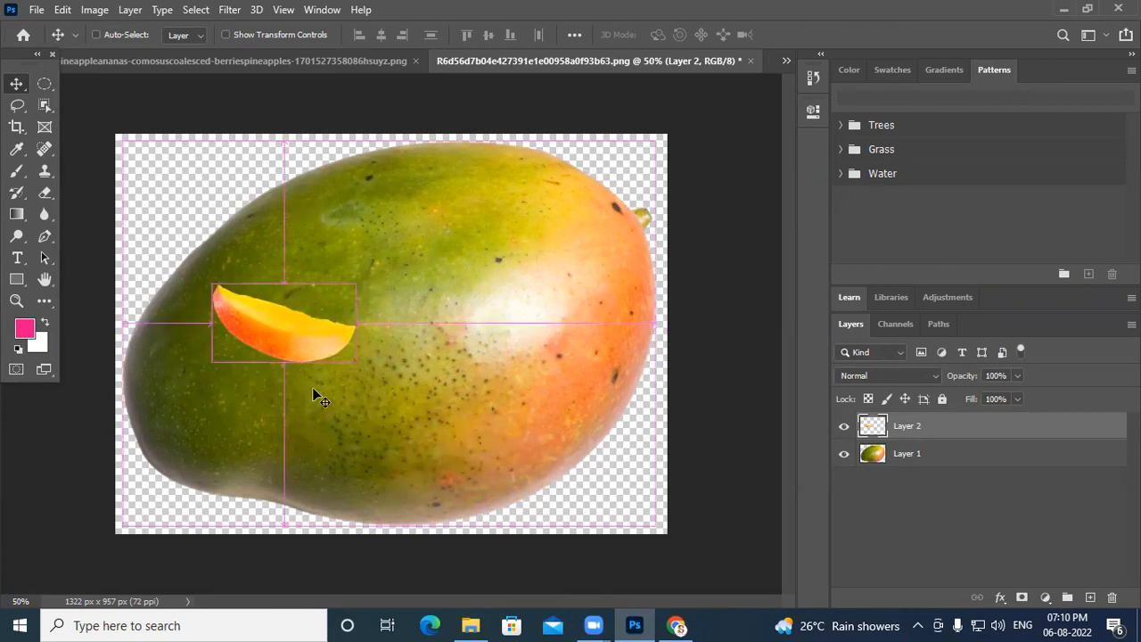
- Free Transform the pasted slice, rotating it until its yellow edge is nearly level and shifting it slightly up and right
key(ctrl+t)
drag(365, 375, 416, 354)
drag(251, 328, 279, 318)
mouse_move(412, 346)
mouse_down()
mouse_move(424, 315)
mouse_move(401, 350)
mouse_move(411, 333)
mouse_up()
drag(302, 319, 297, 309)
mouse_move(417, 331)
mouse_down()
mouse_move(415, 318)
mouse_move(416, 334)
mouse_up()
key(Return)
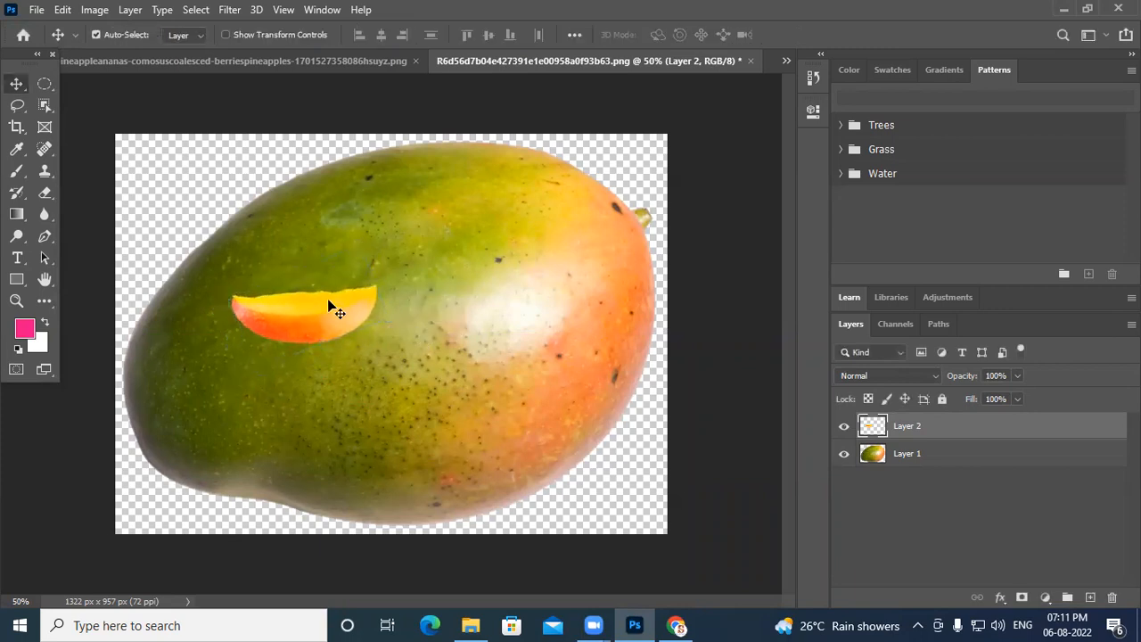
- Duplicate Layer 2 and move the copied slice to the mango's right half as a second eye
key(ctrl)
key(ctrl+j)
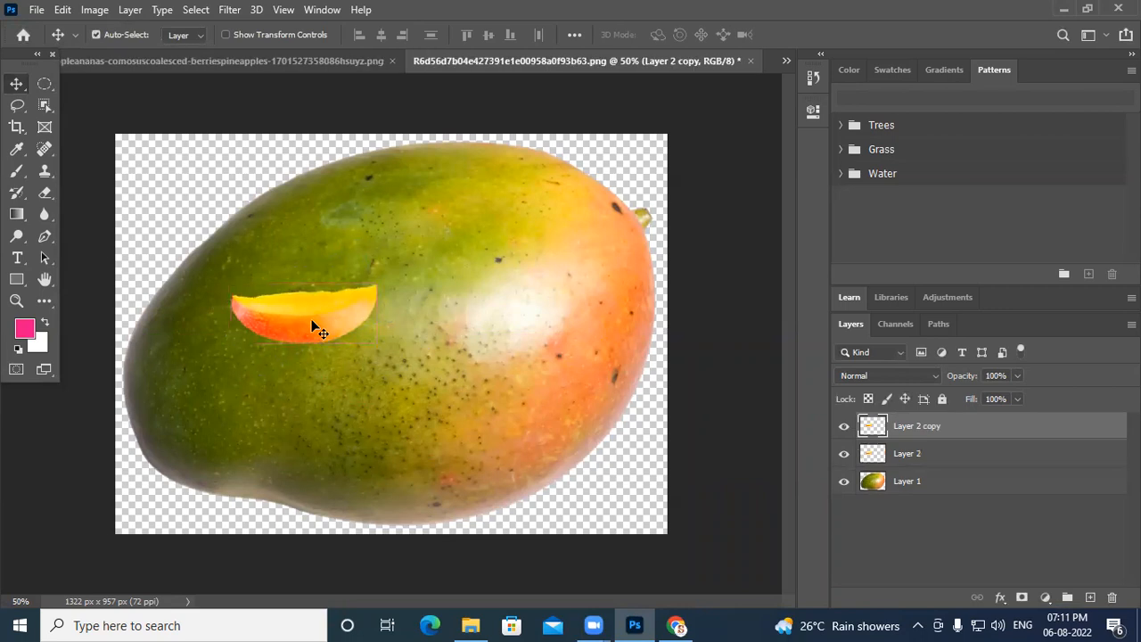
drag(334, 323, 562, 317)
drag(562, 311, 561, 311)
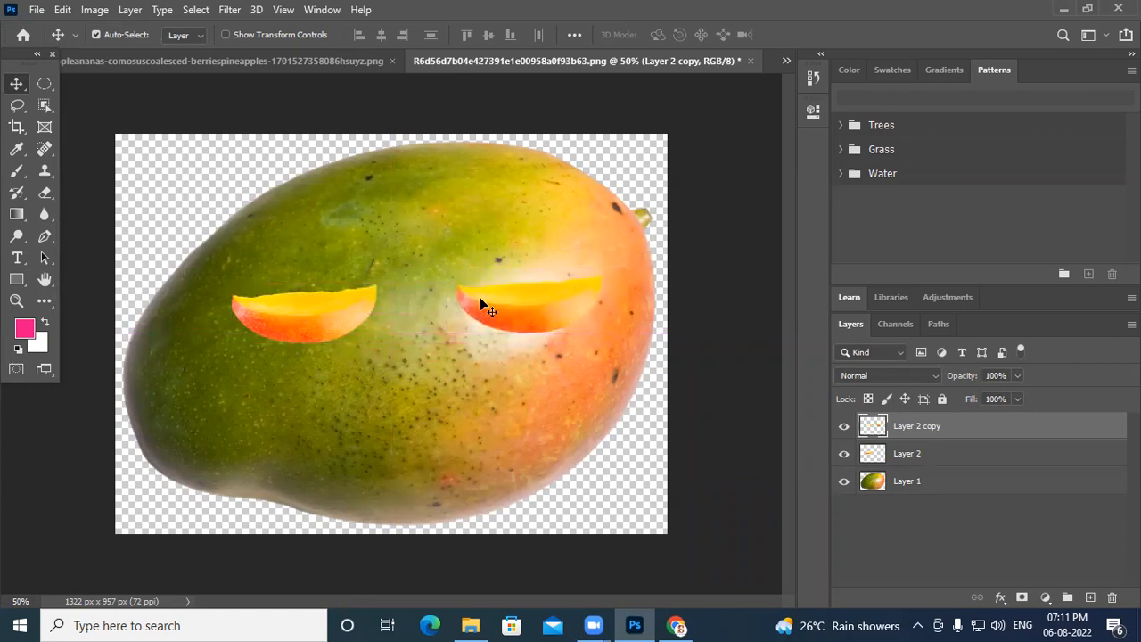
- Bring up the carrot document R7980bacde04f187b8477451c2db2ca61.png and shift the carrot slightly left on its canvas
click(300, 60)
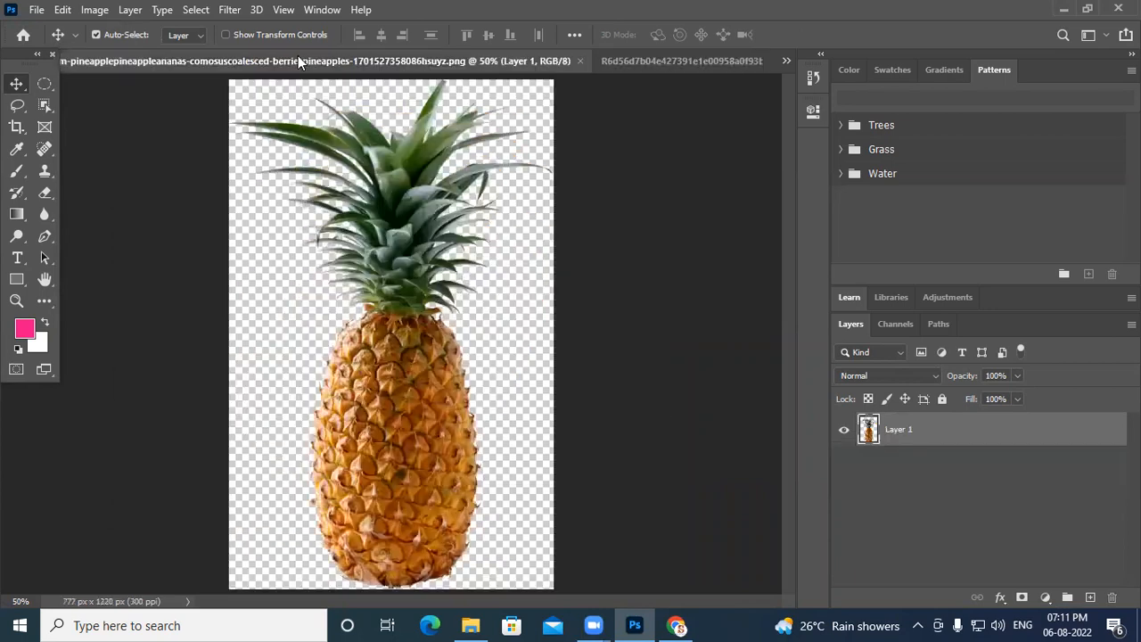
click(778, 57)
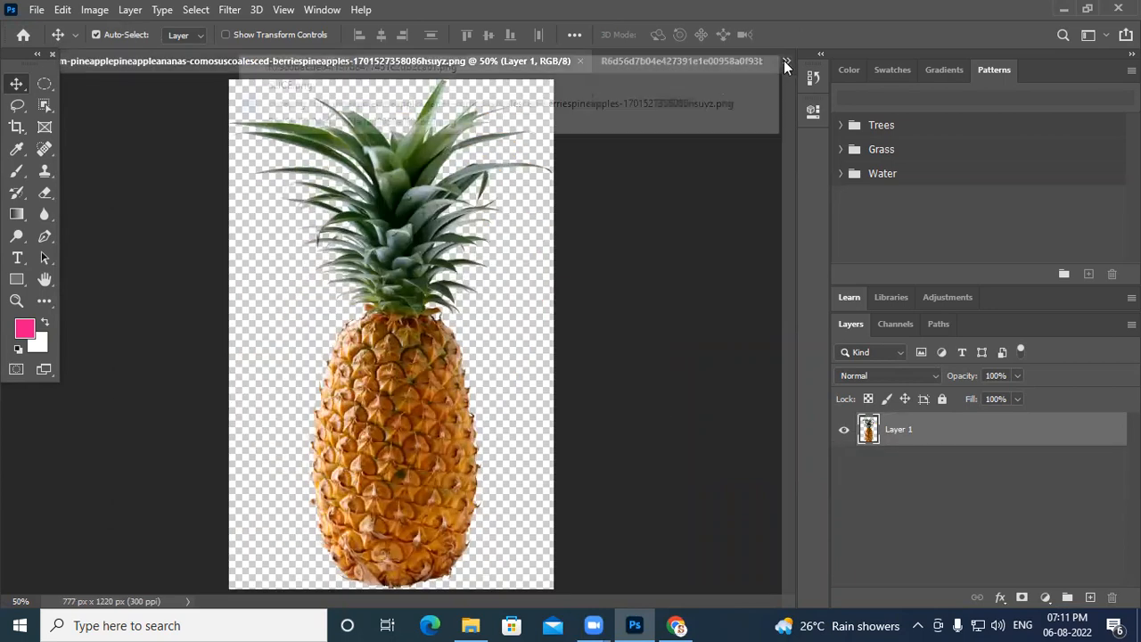
click(365, 64)
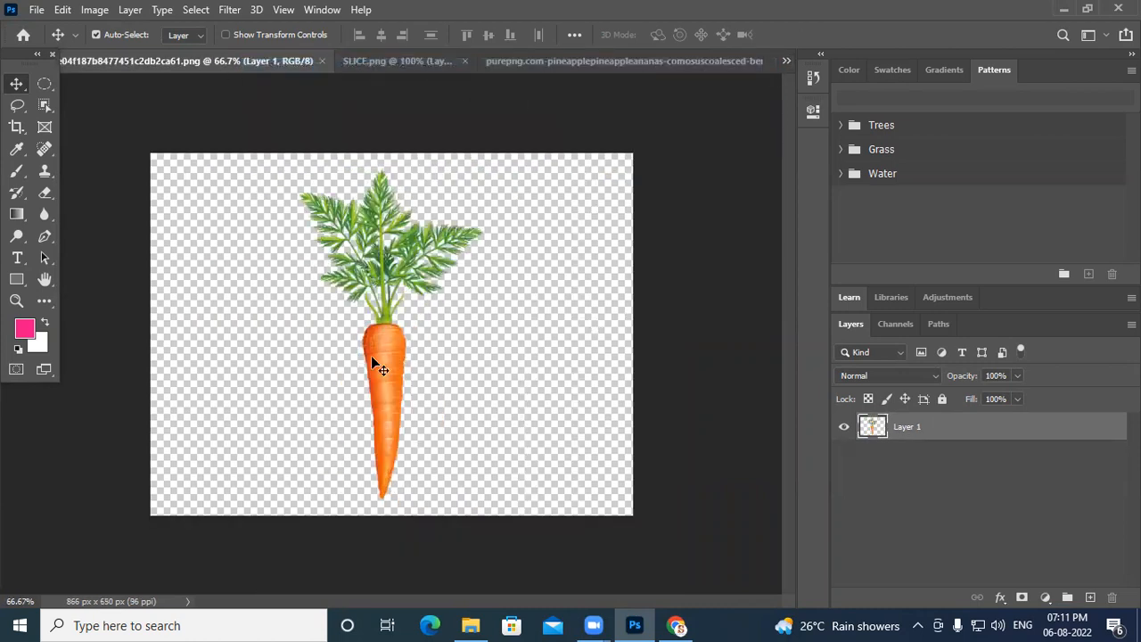
mouse_move(382, 352)
mouse_down()
mouse_move(431, 355)
mouse_move(416, 348)
mouse_move(429, 340)
mouse_move(457, 134)
mouse_move(495, 68)
mouse_move(261, 265)
mouse_move(135, 56)
mouse_move(73, 60)
mouse_move(570, 86)
mouse_move(790, 59)
mouse_move(780, 82)
mouse_move(311, 271)
mouse_move(340, 339)
mouse_move(378, 354)
mouse_up()
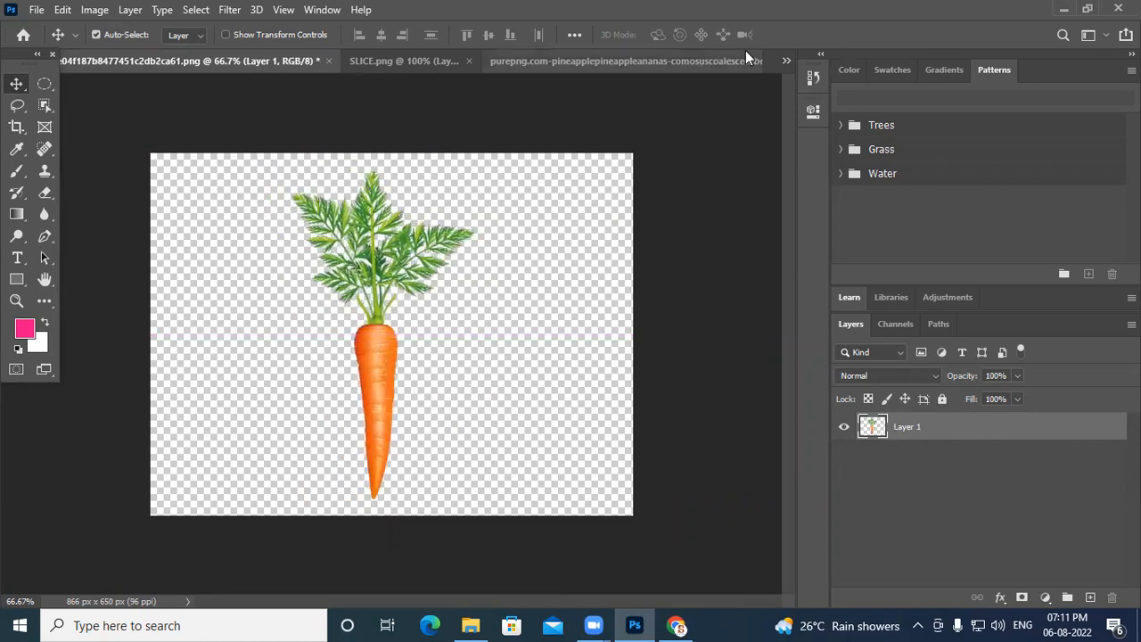
- Paste the carrot into the whole mango document and position it between the two slices as a nose
click(786, 61)
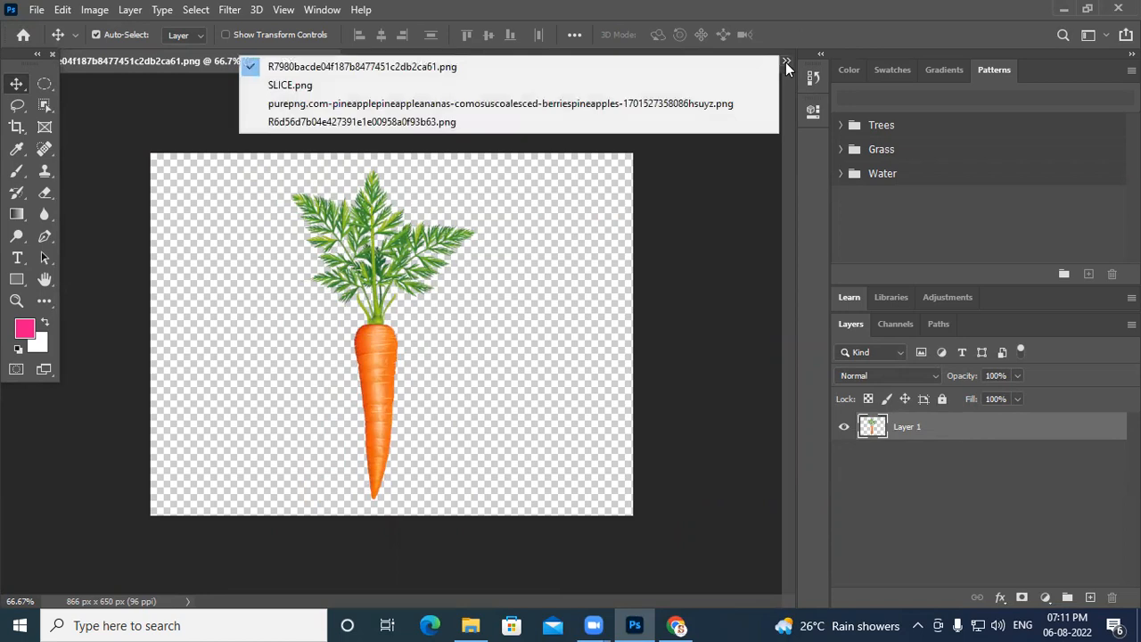
click(332, 121)
key(ctrl)
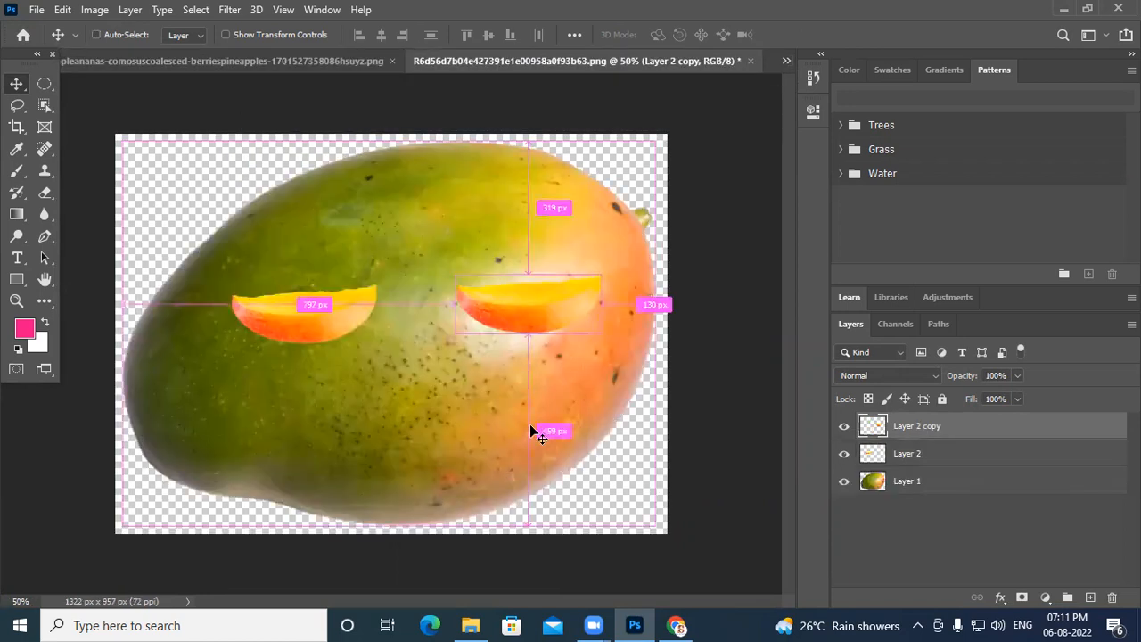
key(ctrl+v)
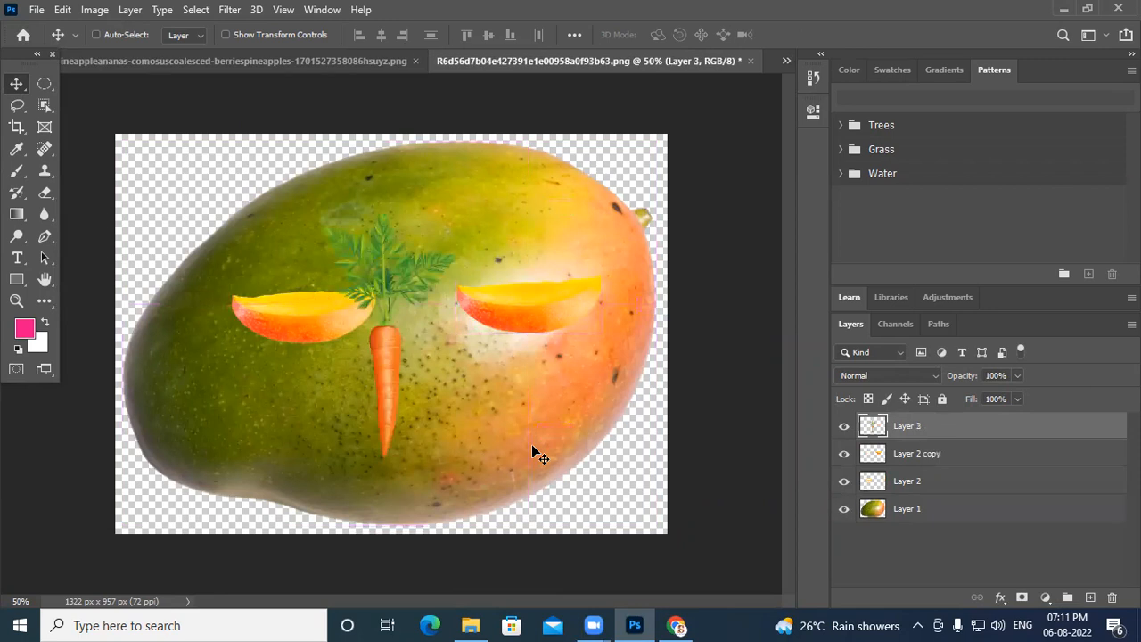
drag(389, 361, 411, 376)
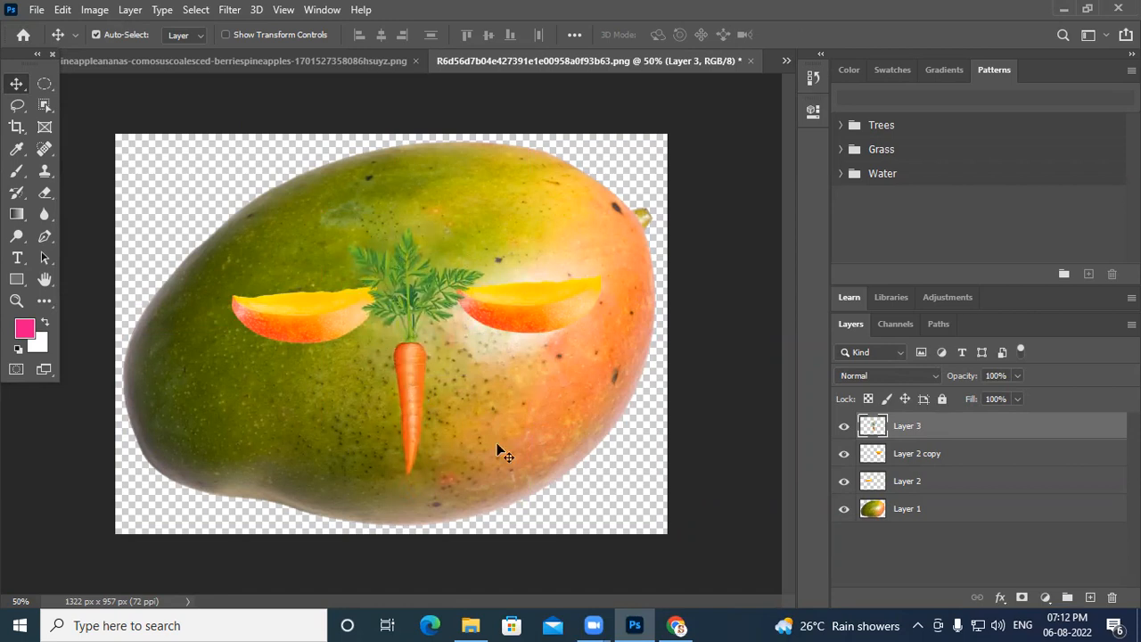
- Free Transform the carrot on Layer 3 and flip it vertically so its leaves point downward
key(ctrl)
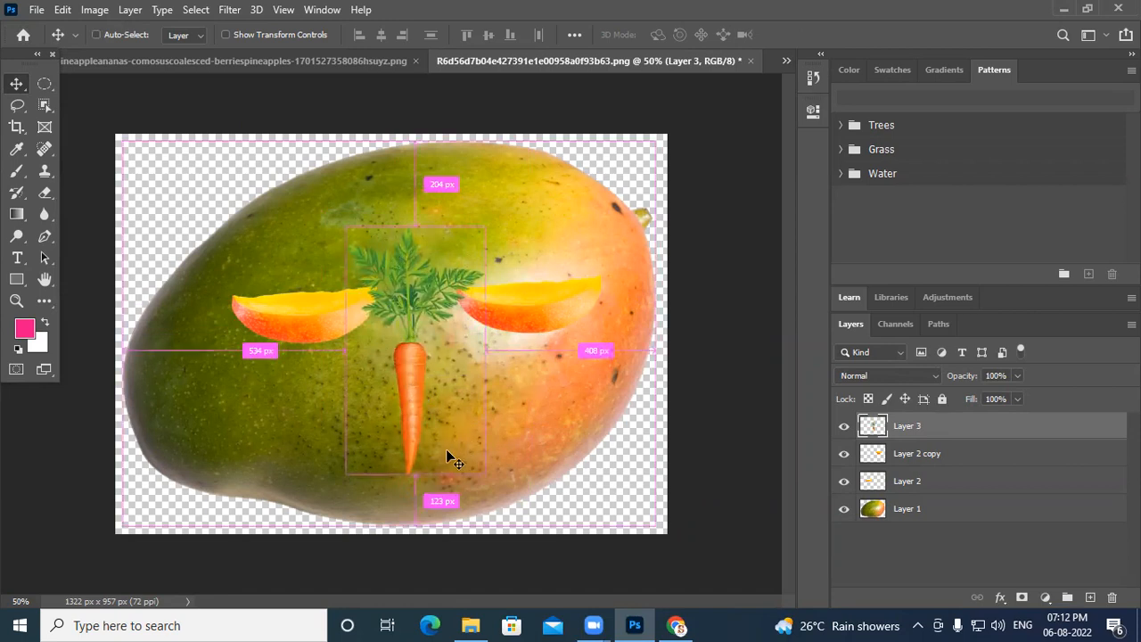
key(ctrl+t)
right_click(403, 353)
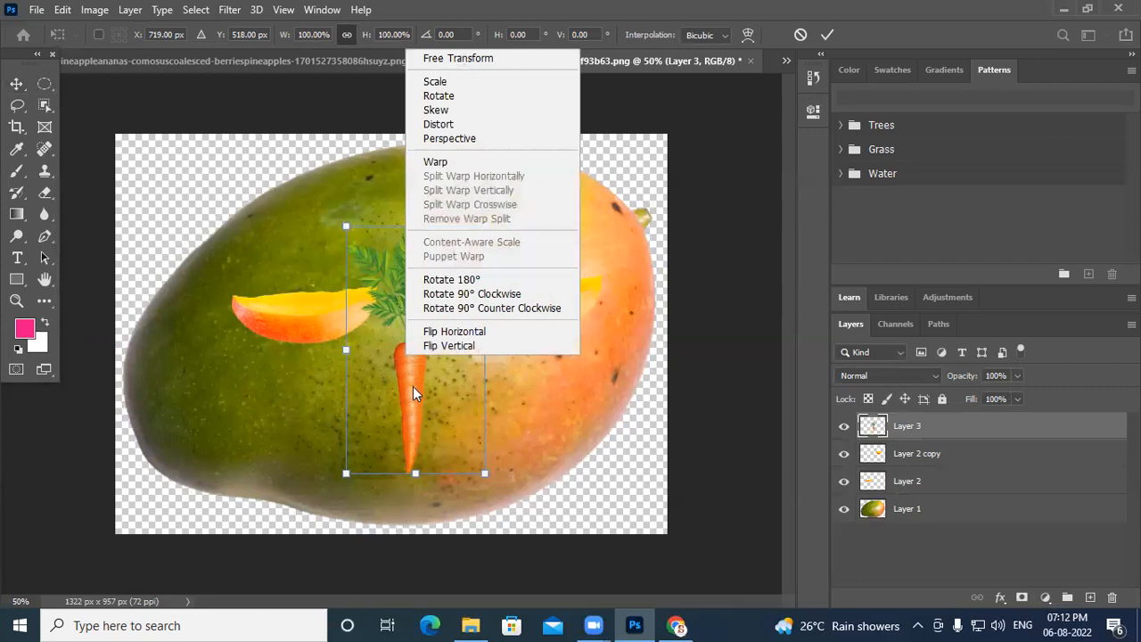
right_click(413, 386)
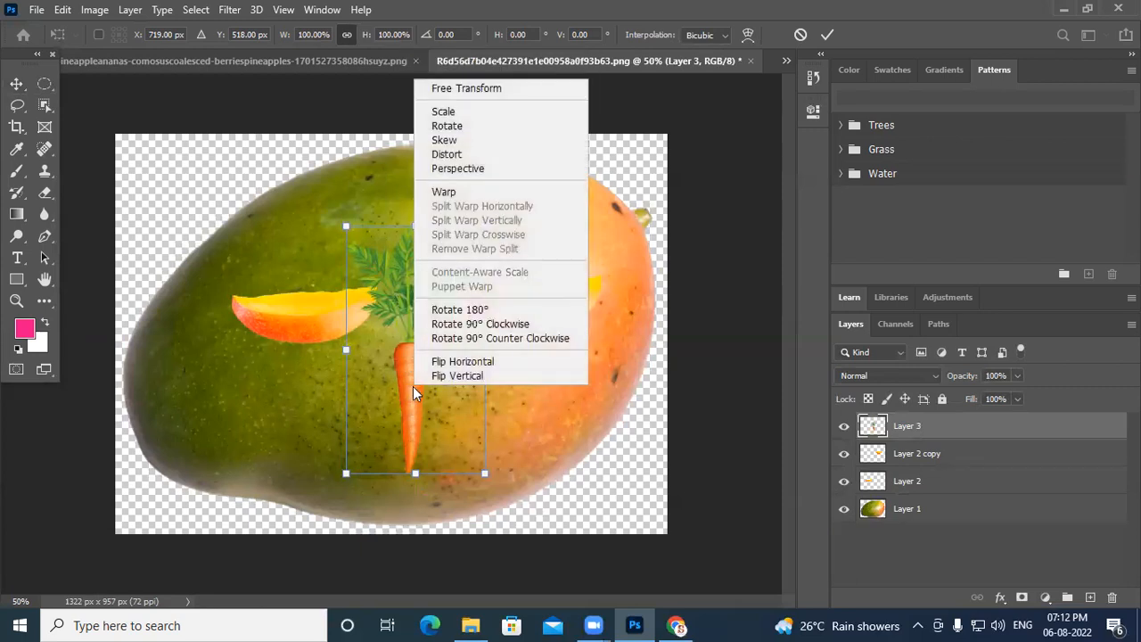
click(462, 377)
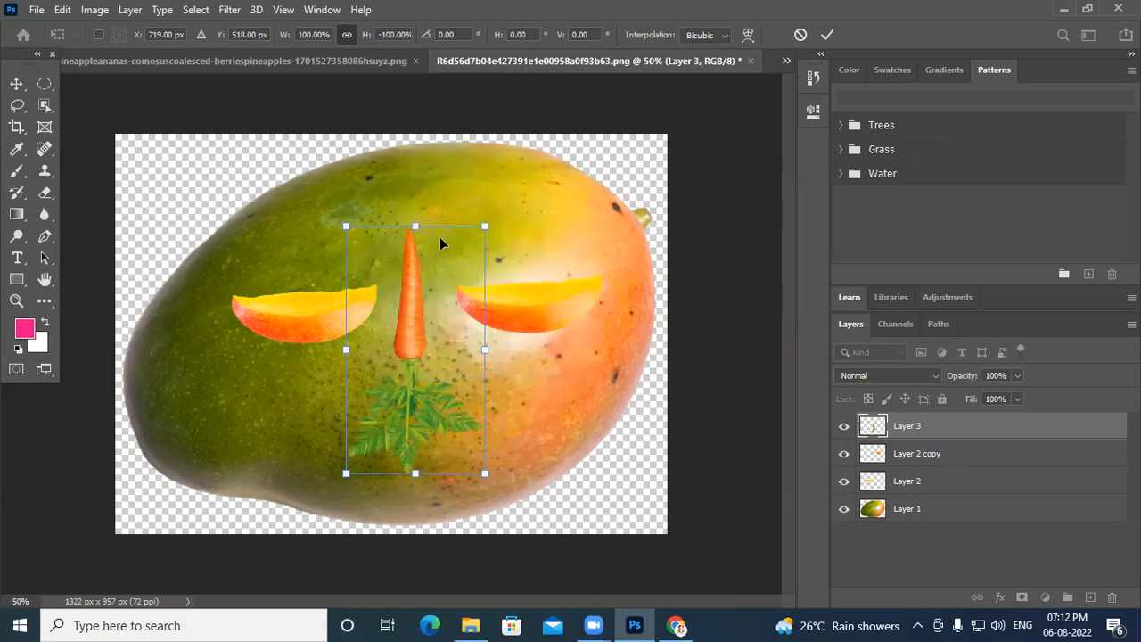
- Scale the flipped carrot proportionally to about 55%, place it as a nose between and below the two slices, and apply the transform
drag(485, 472, 468, 458)
key(ctrl+z)
drag(485, 472, 470, 411)
drag(419, 333, 419, 354)
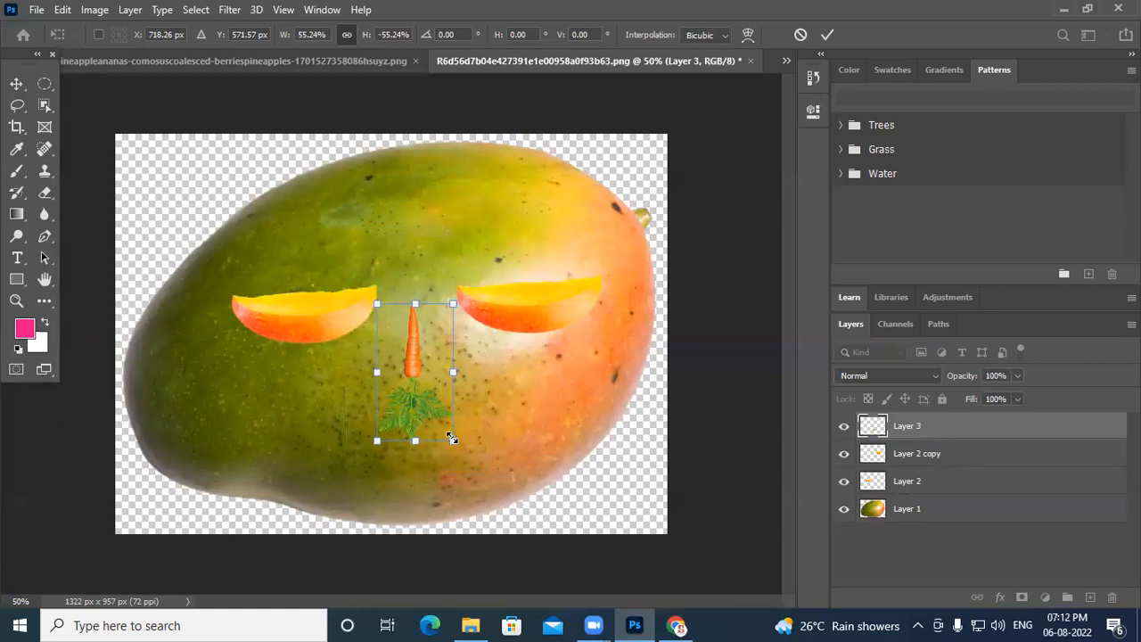
key(Return)
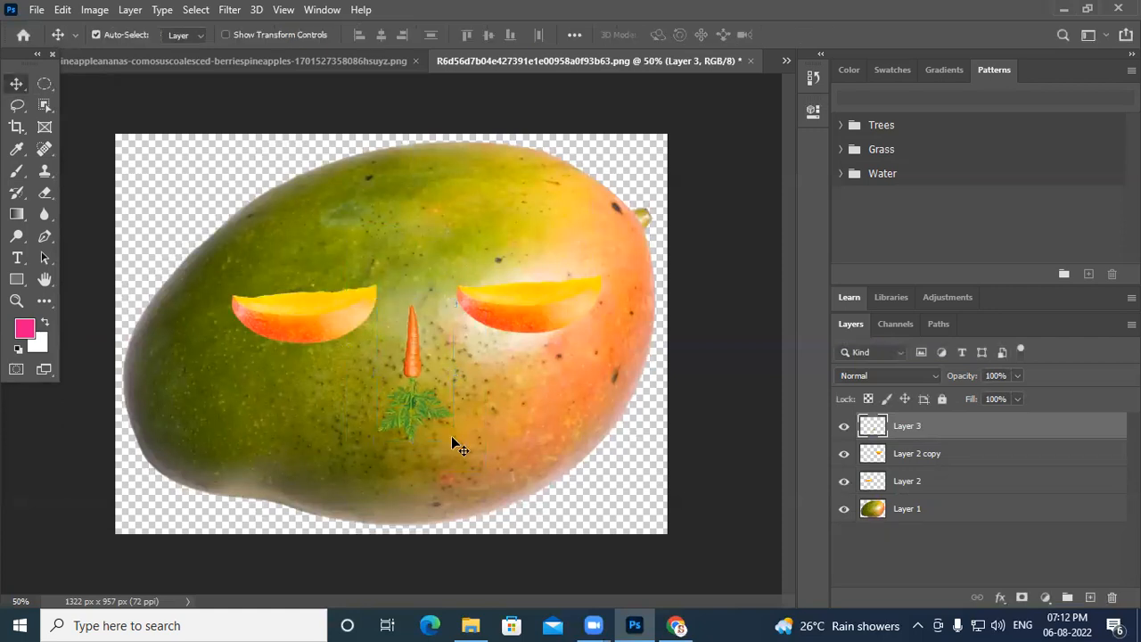
- Select Layer 2 copy and Layer 2 together with Layer 3 and move the whole face slightly up and left on the mango
ctrl+click(918, 454)
ctrl+click(909, 482)
drag(508, 296, 501, 274)
- Bring up the pineapple document and close it
click(329, 59)
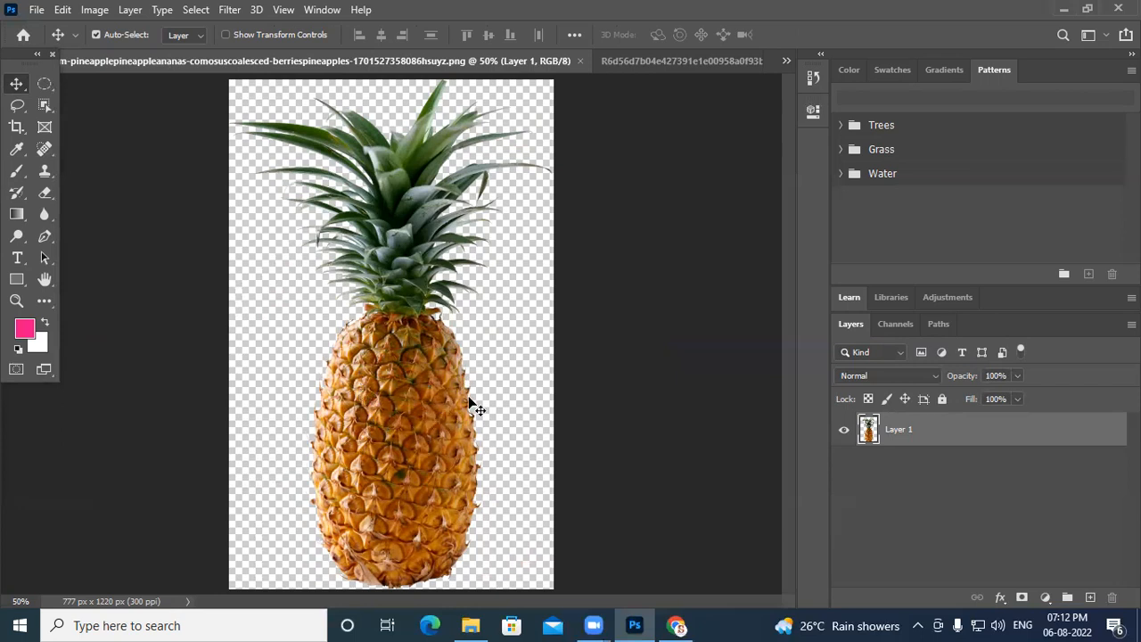
click(580, 61)
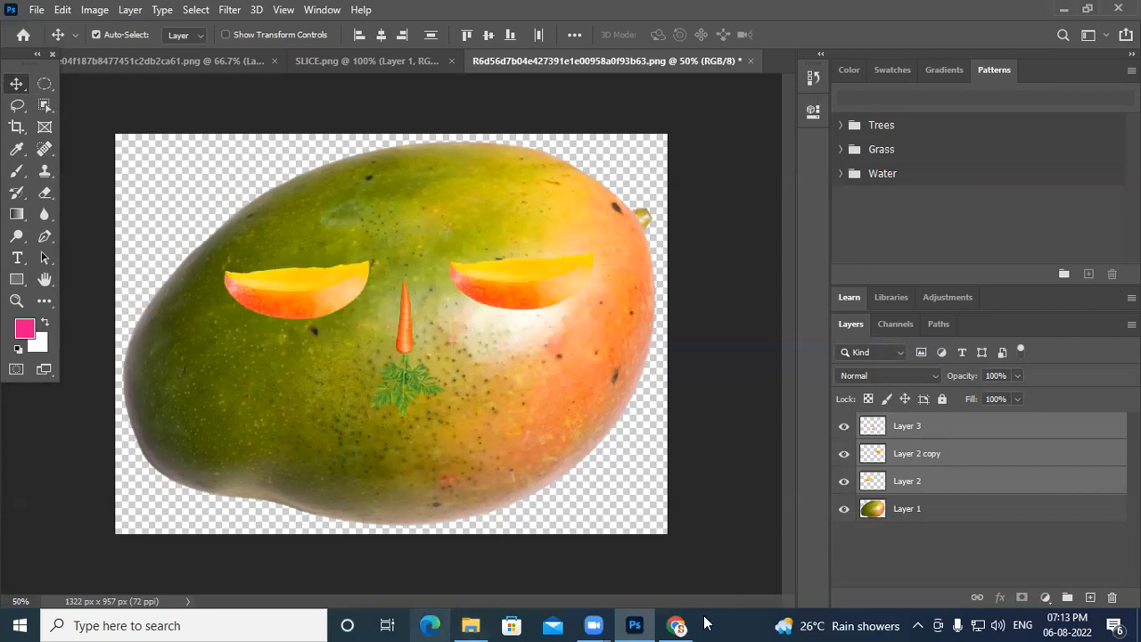
- Switch to Chrome and search Google Images for "black grape.png" in a new tab
click(224, 13)
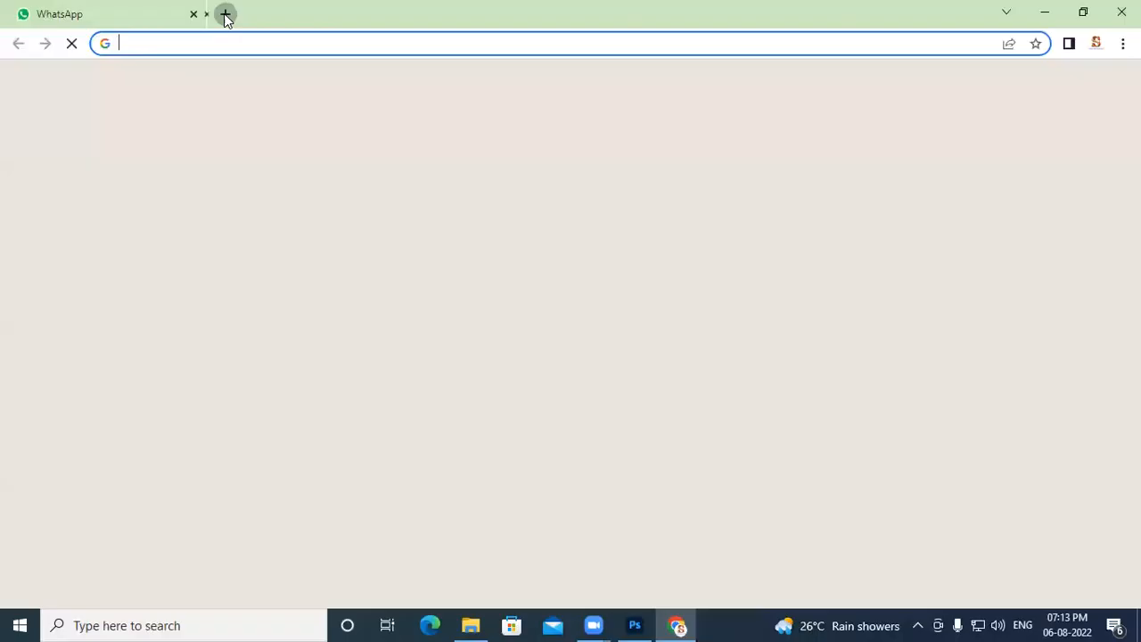
click(1034, 87)
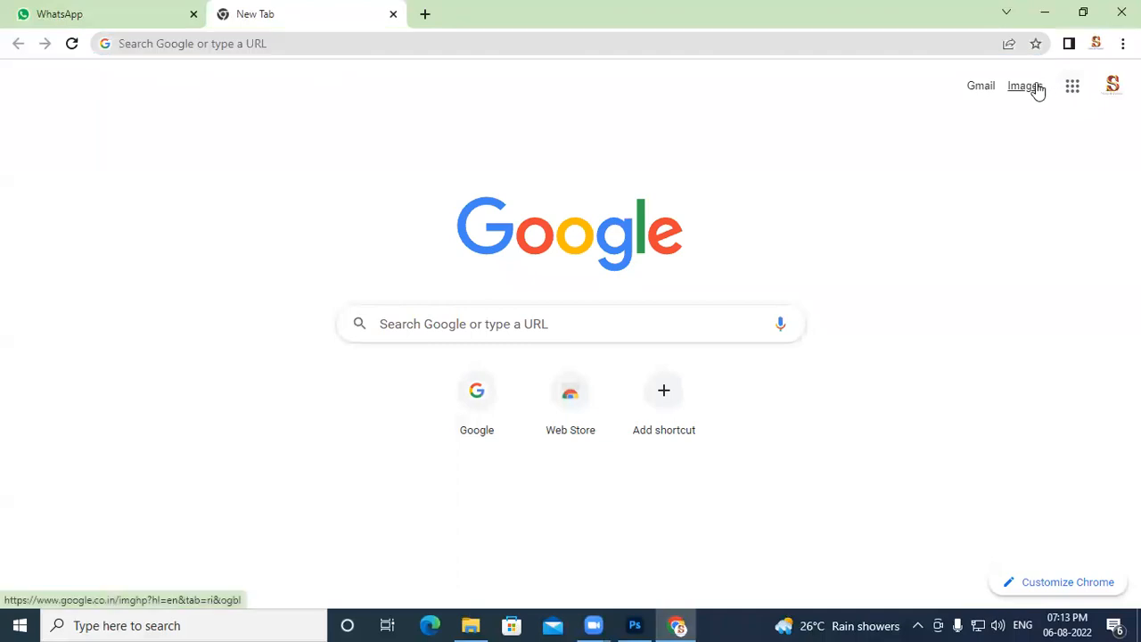
click(399, 232)
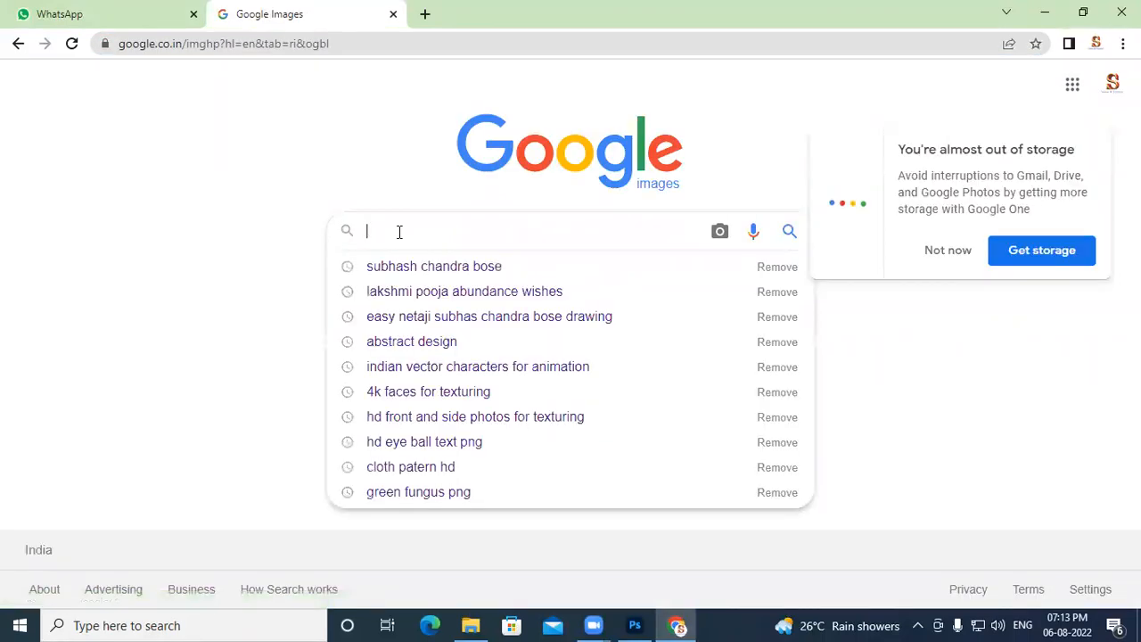
text(bla)
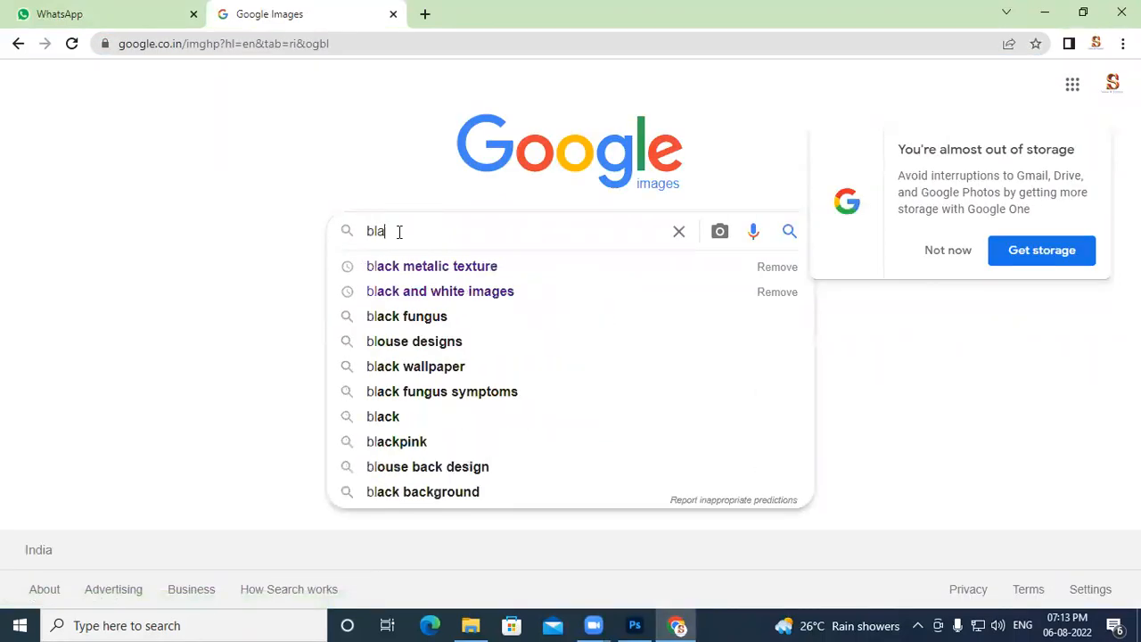
text(ck grapp)
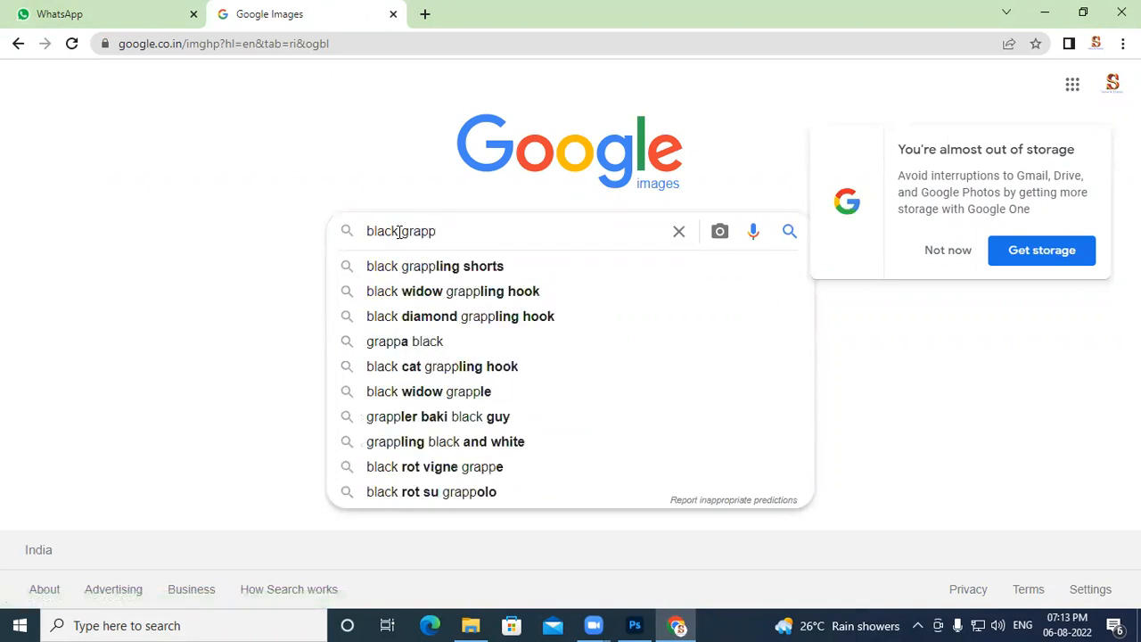
key(BackSpace)
text(e)
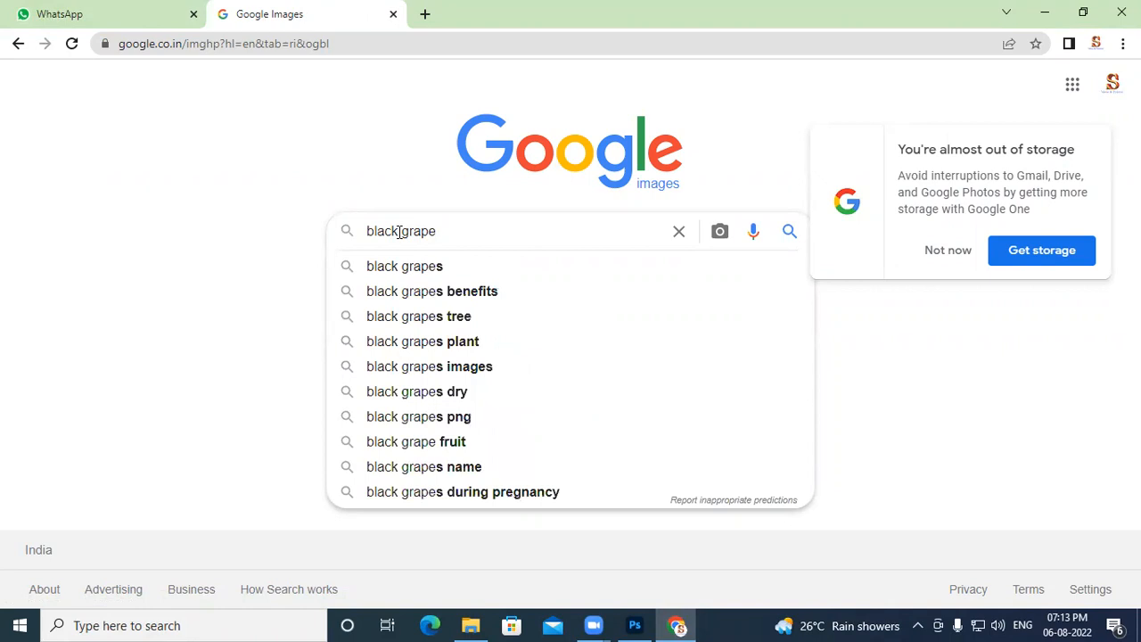
text( png)
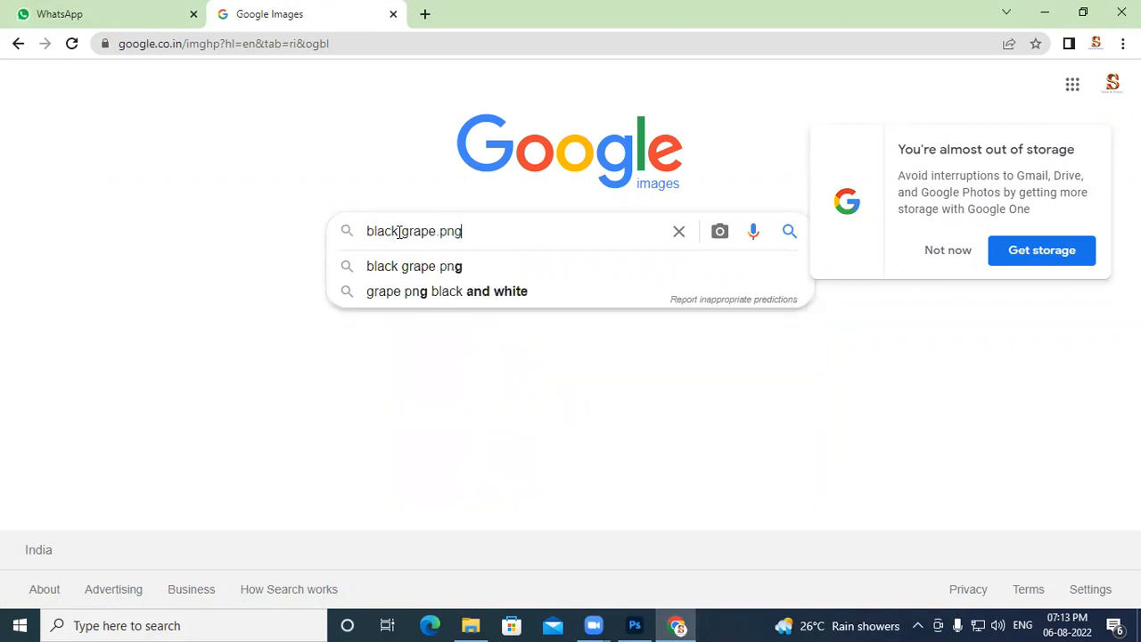
key(Return)
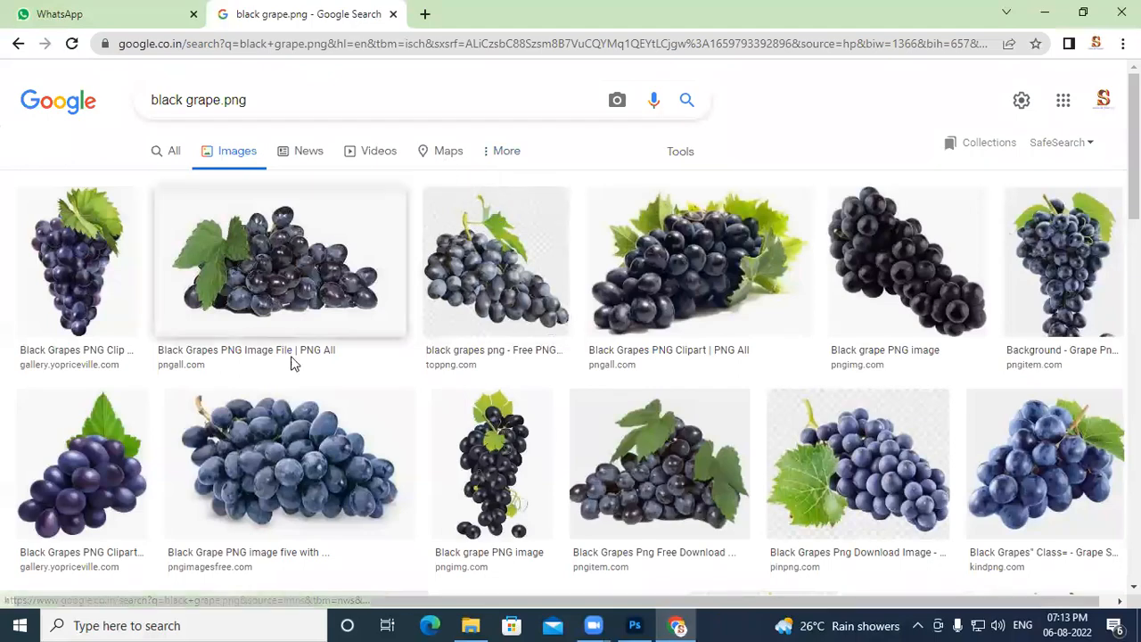
- Preview single black grape images, and inspect and close the Shutterstock page for "Single Black Grape On White Background"
scroll(680, 347, down, 5)
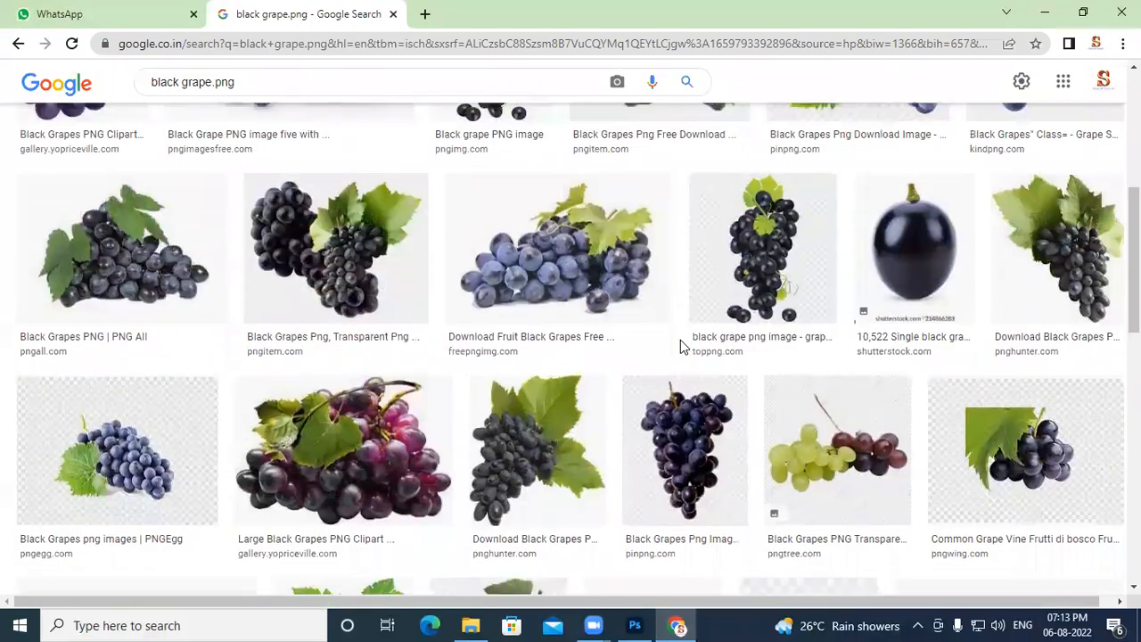
click(900, 250)
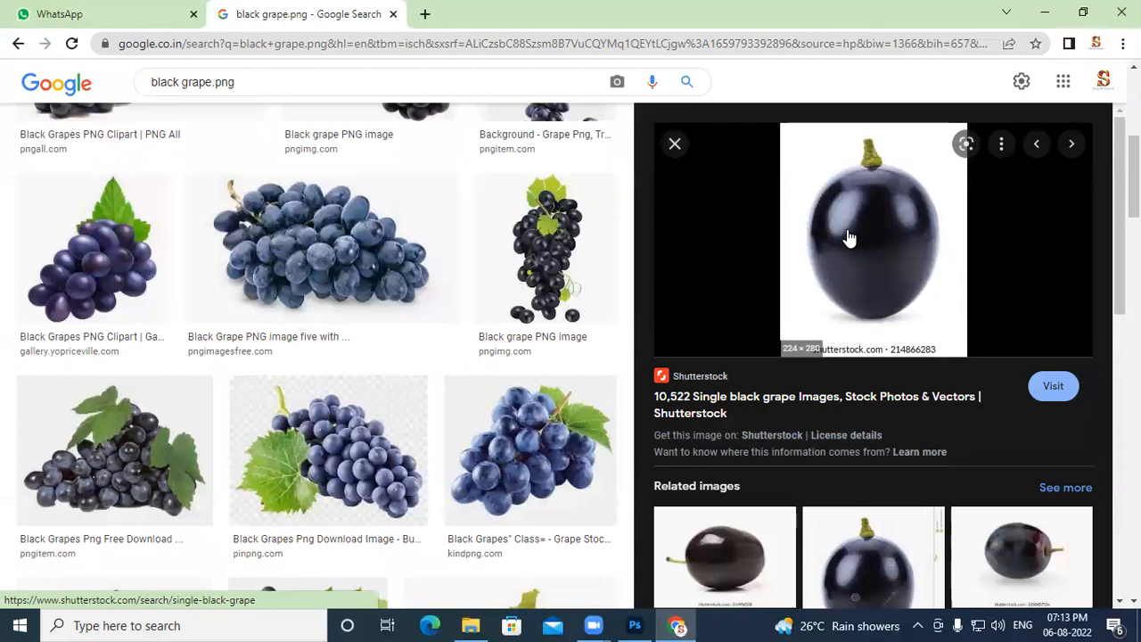
scroll(848, 298, down, 1)
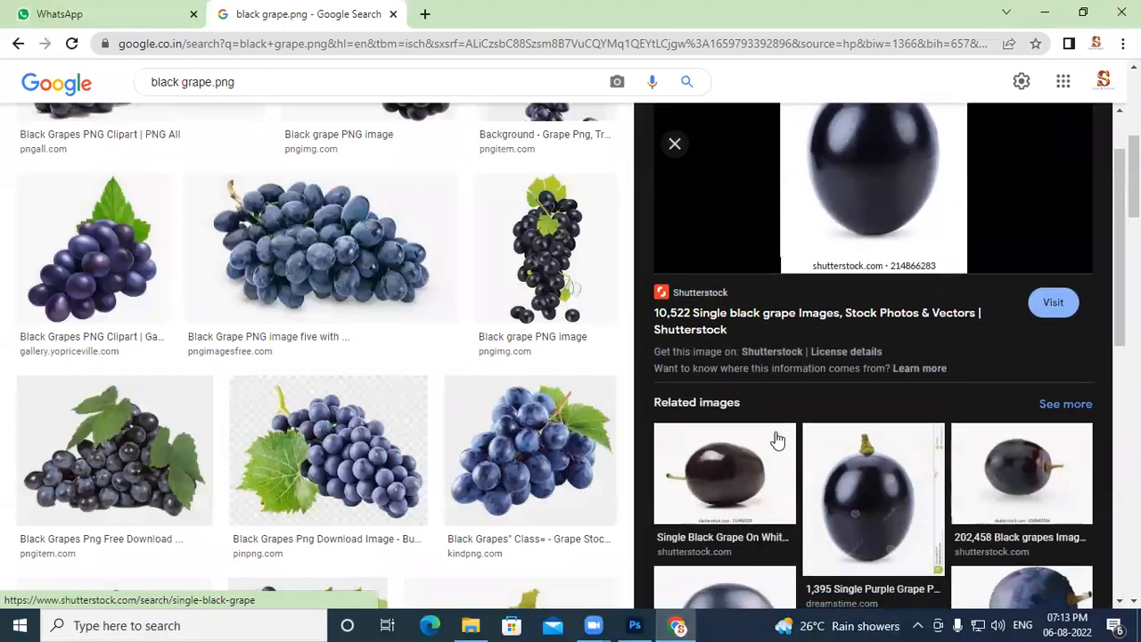
click(695, 515)
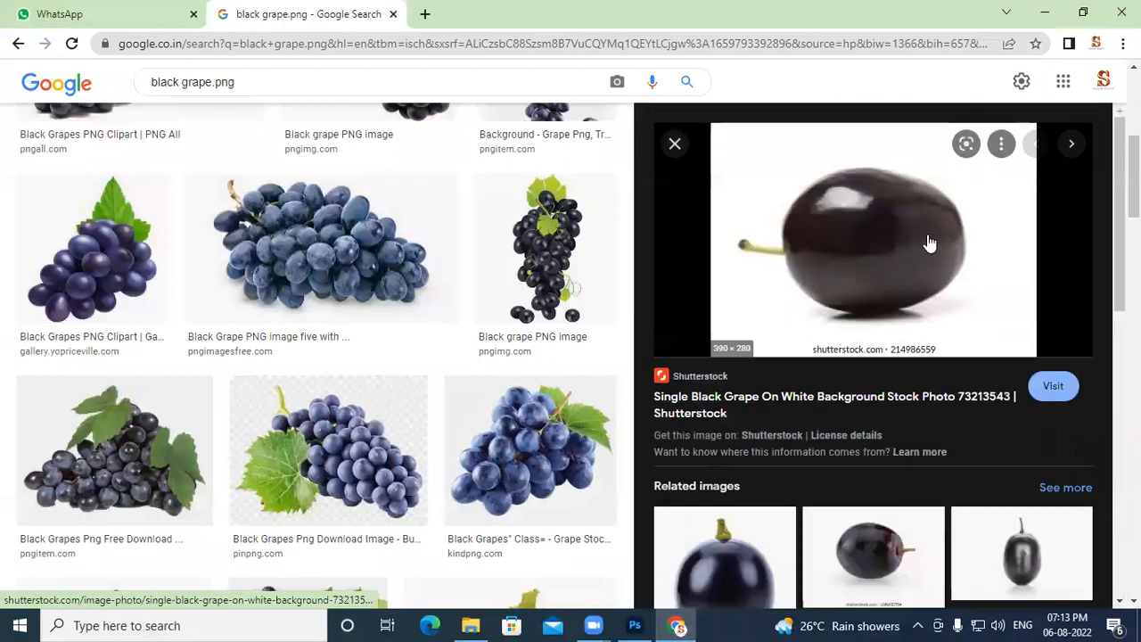
click(729, 402)
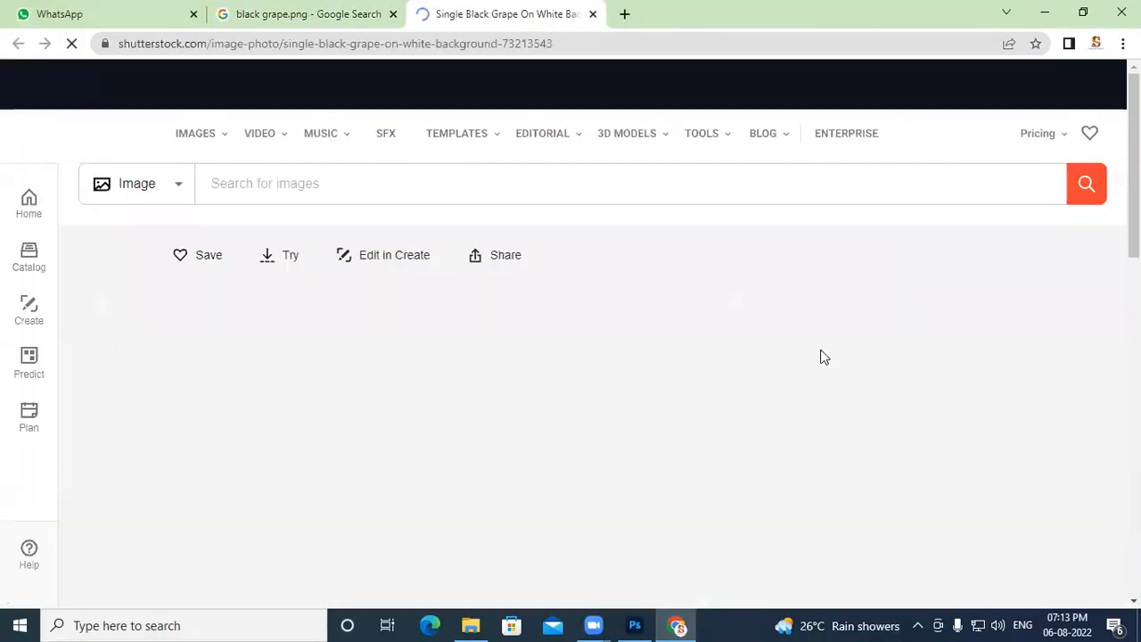
scroll(781, 330, down, 3)
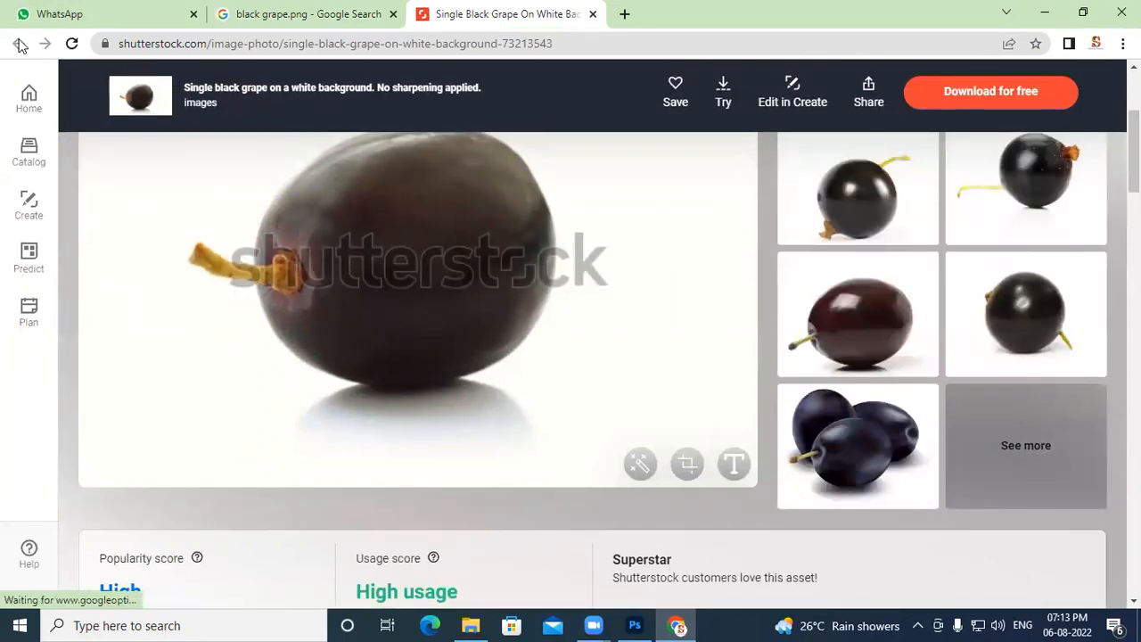
click(591, 14)
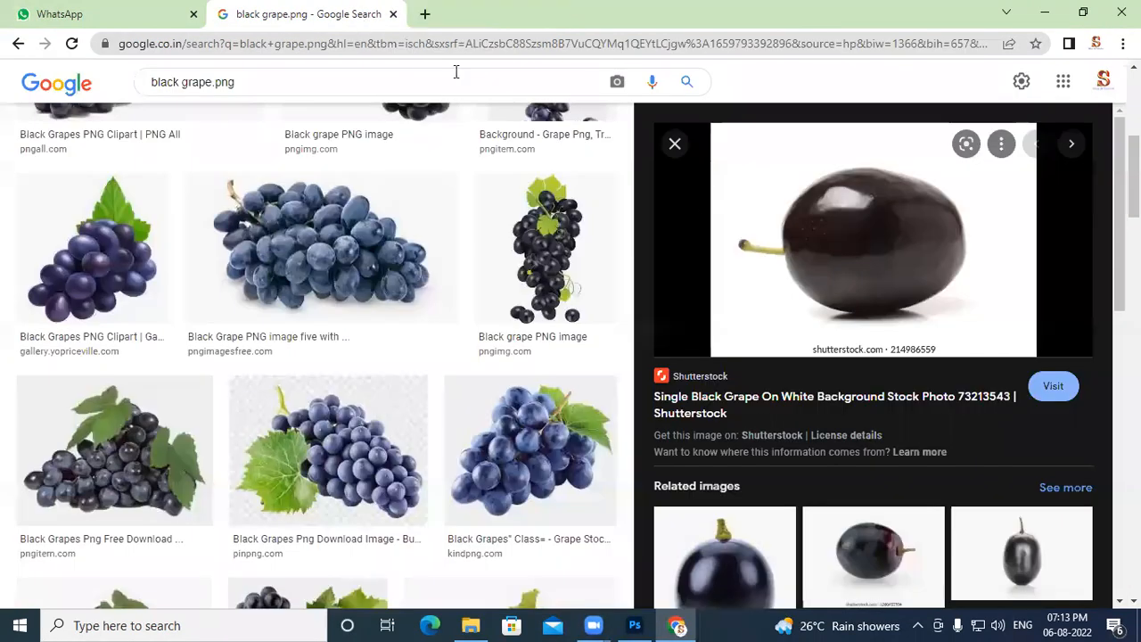
- Preview the related "TABLE GRAPES: CELEBRATING THE HARVEST" image, look through its source PDF, and return to the image results
scroll(782, 328, down, 5)
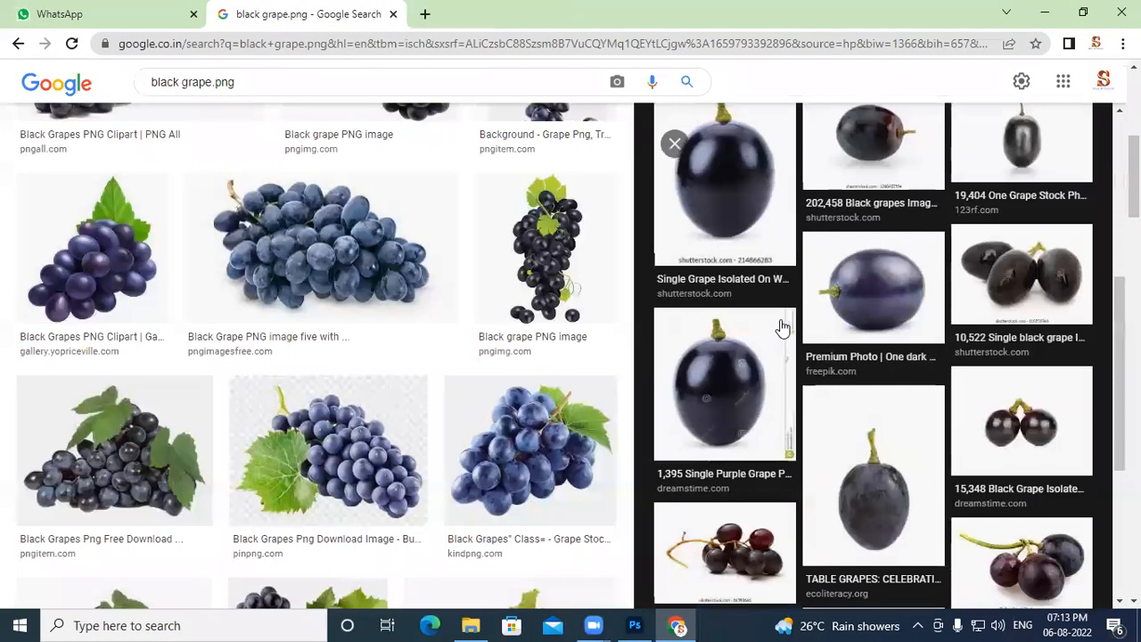
click(871, 531)
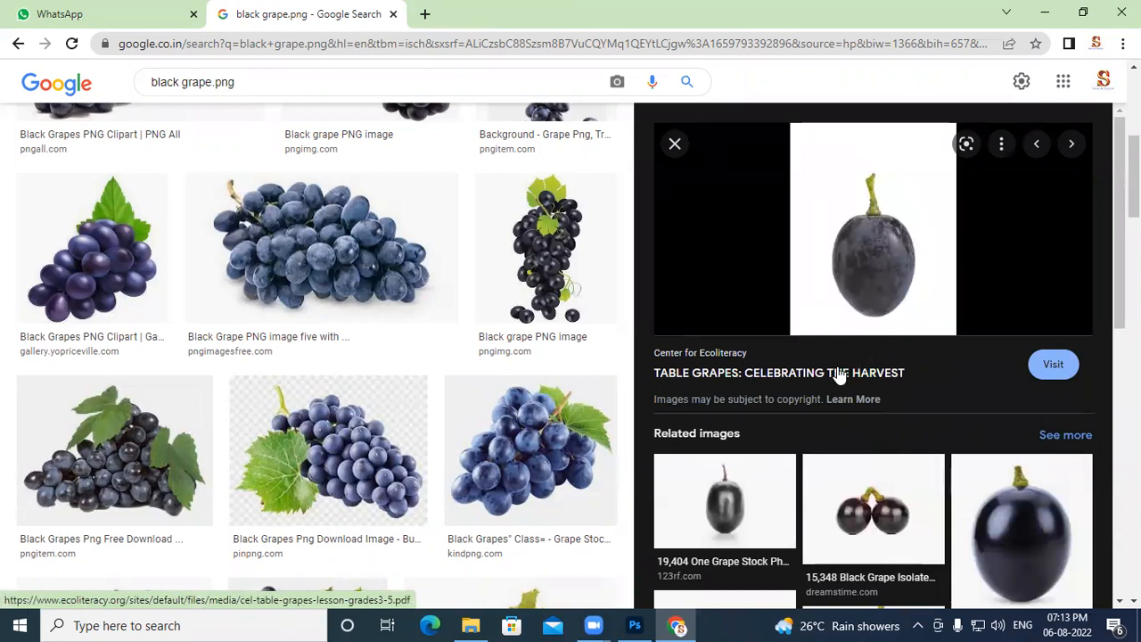
scroll(907, 414, down, 3)
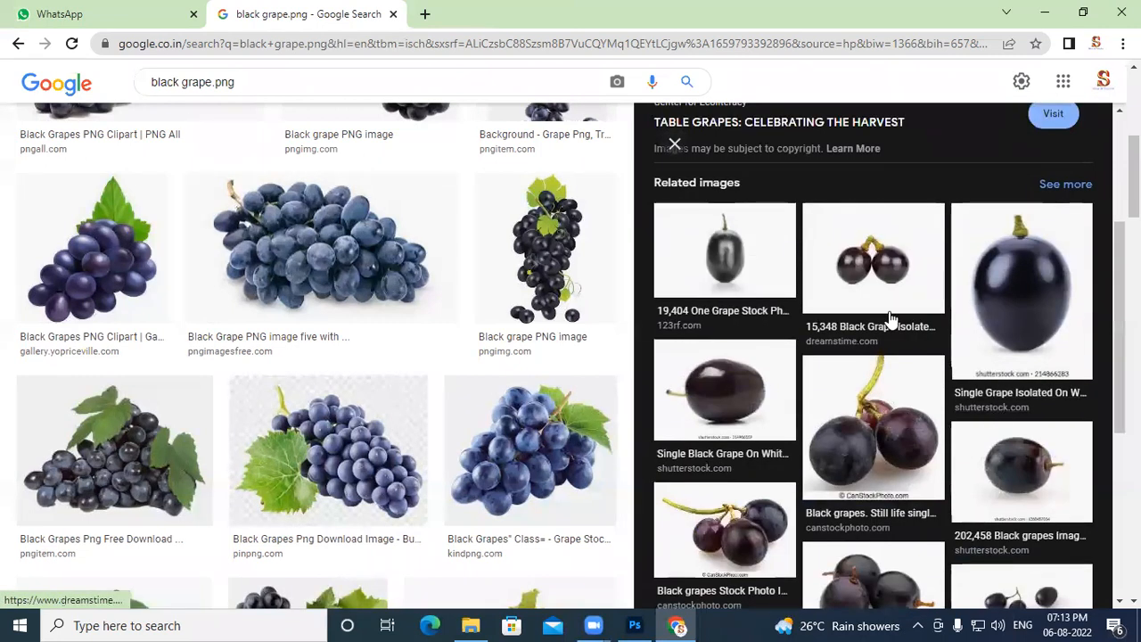
scroll(873, 323, up, 2)
click(796, 293)
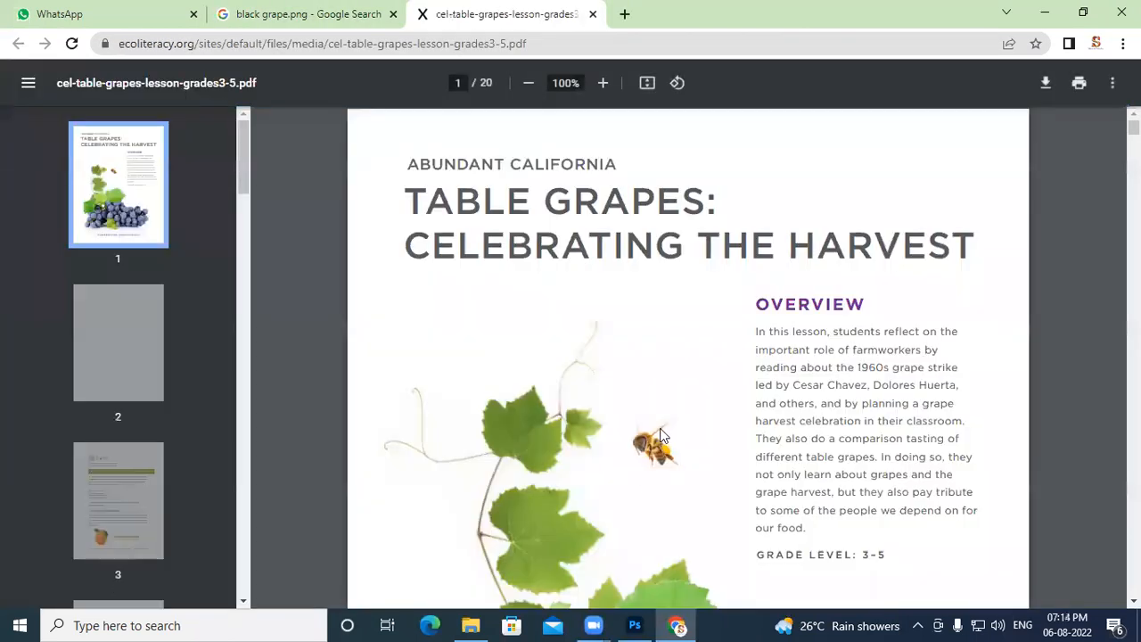
scroll(636, 428, down, 10)
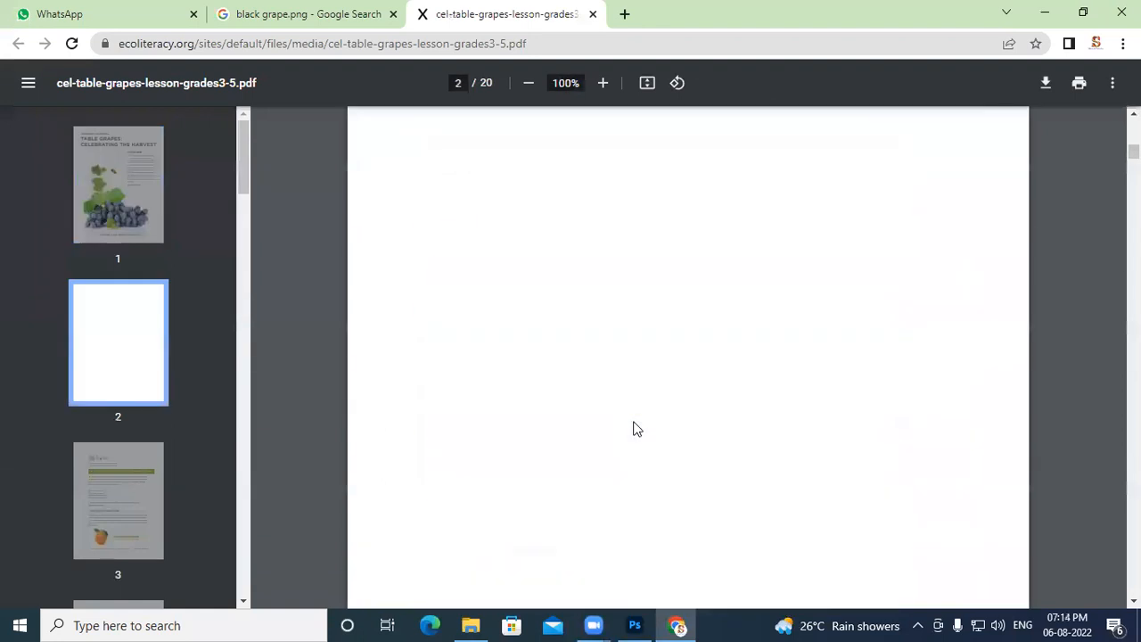
scroll(635, 428, down, 2)
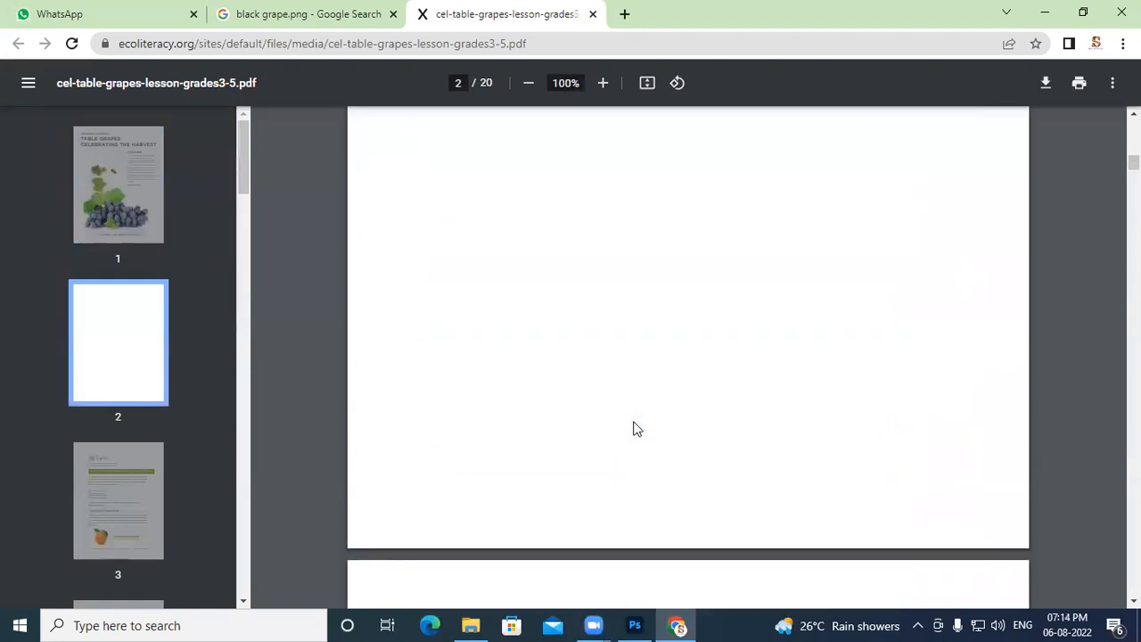
click(329, 11)
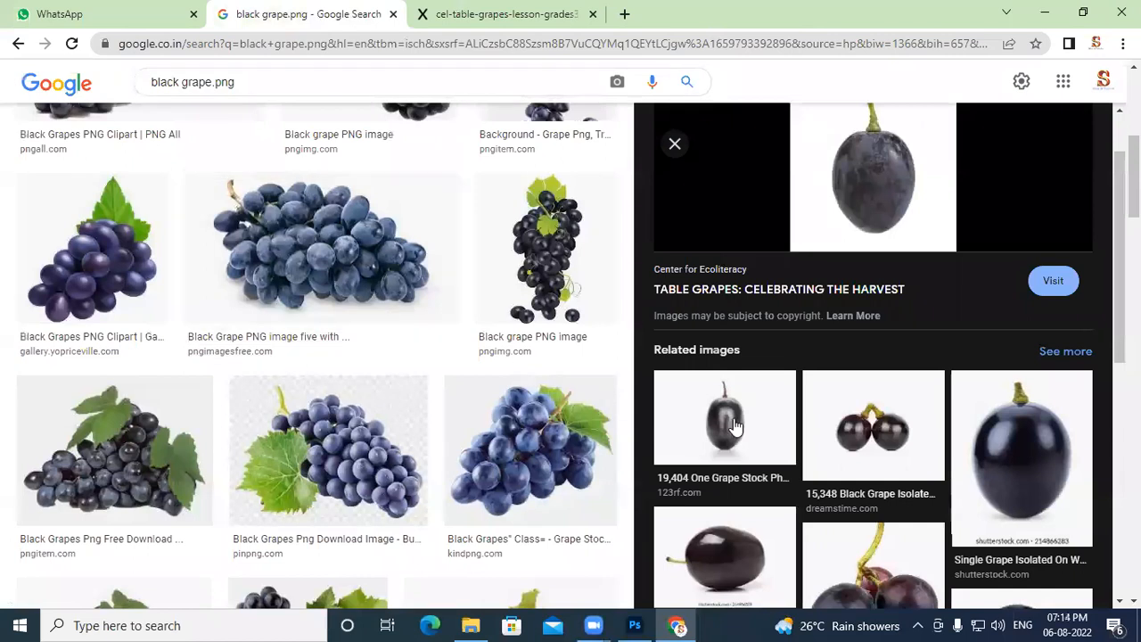
- Look through the related single-grape images and preview the iStock "12,911 Single Red Grape Stock Photos" result
scroll(761, 444, down, 1)
scroll(758, 445, down, 10)
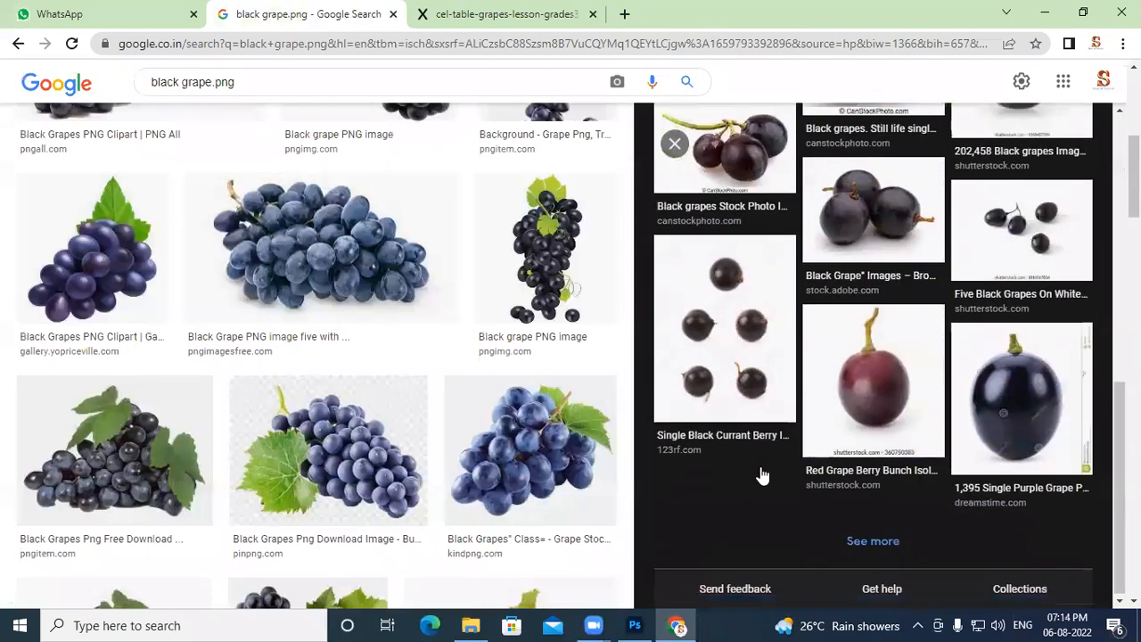
scroll(1016, 410, up, 4)
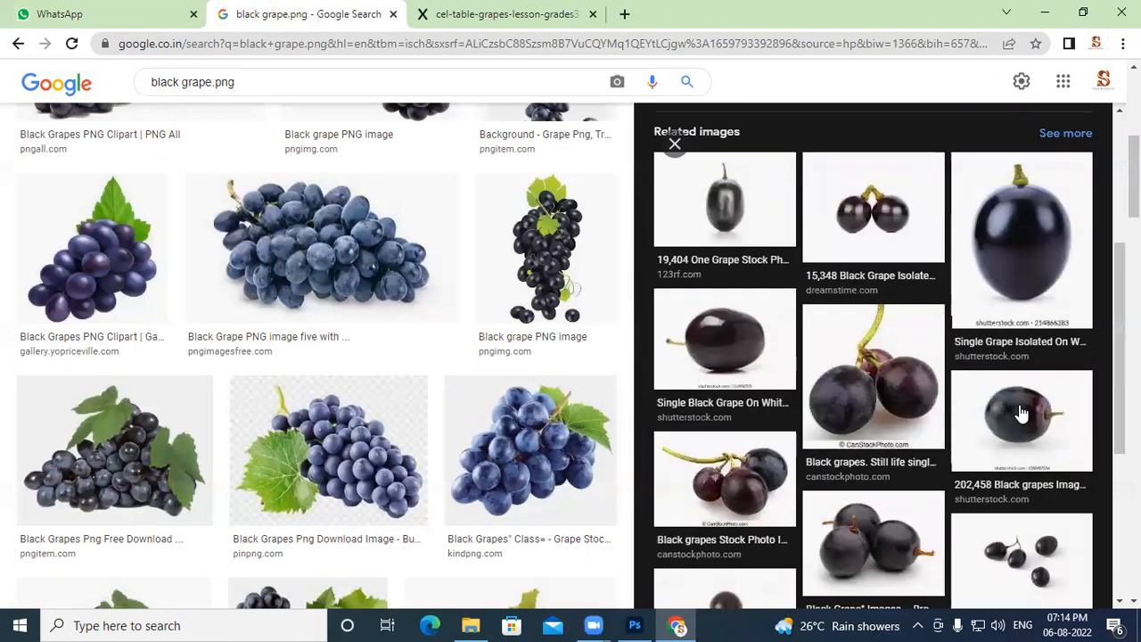
click(1045, 408)
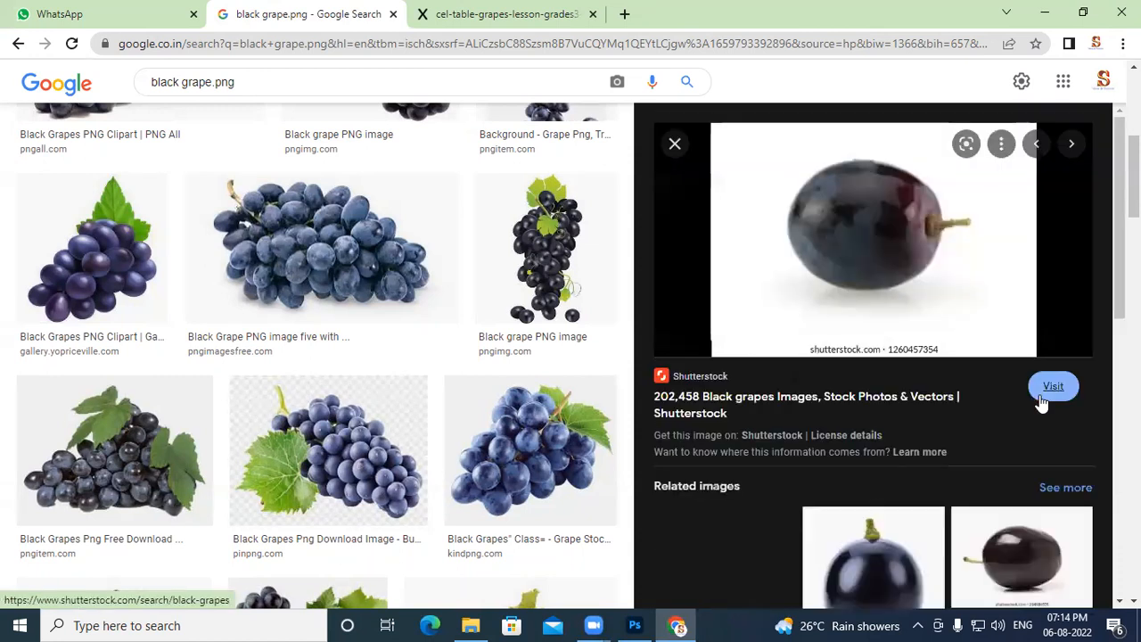
scroll(927, 357, down, 3)
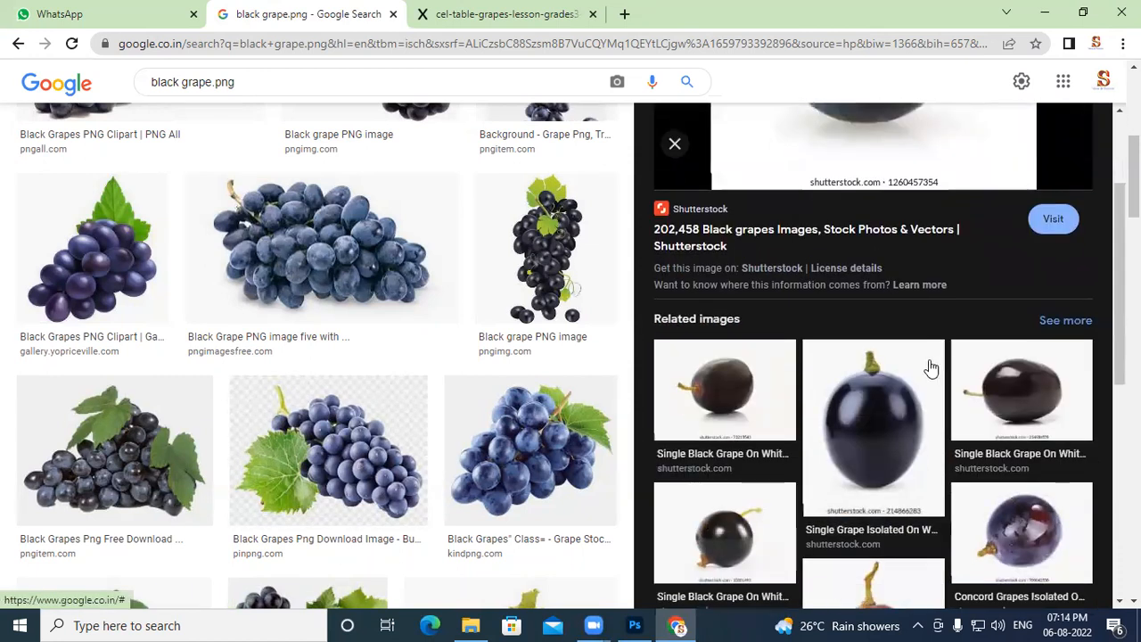
scroll(923, 365, down, 4)
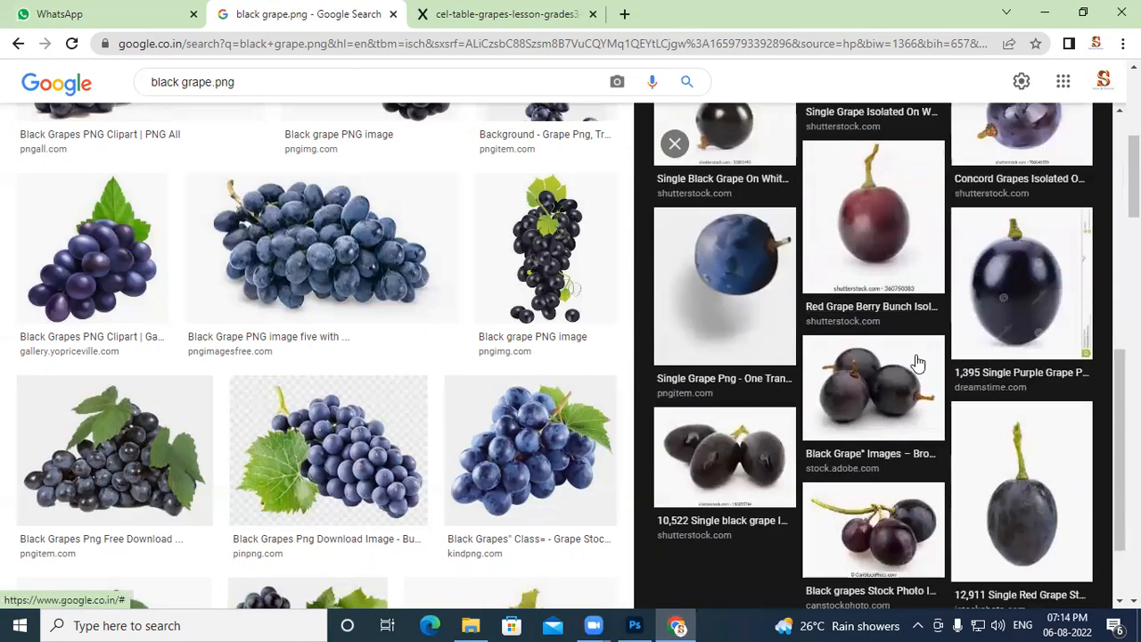
click(1034, 527)
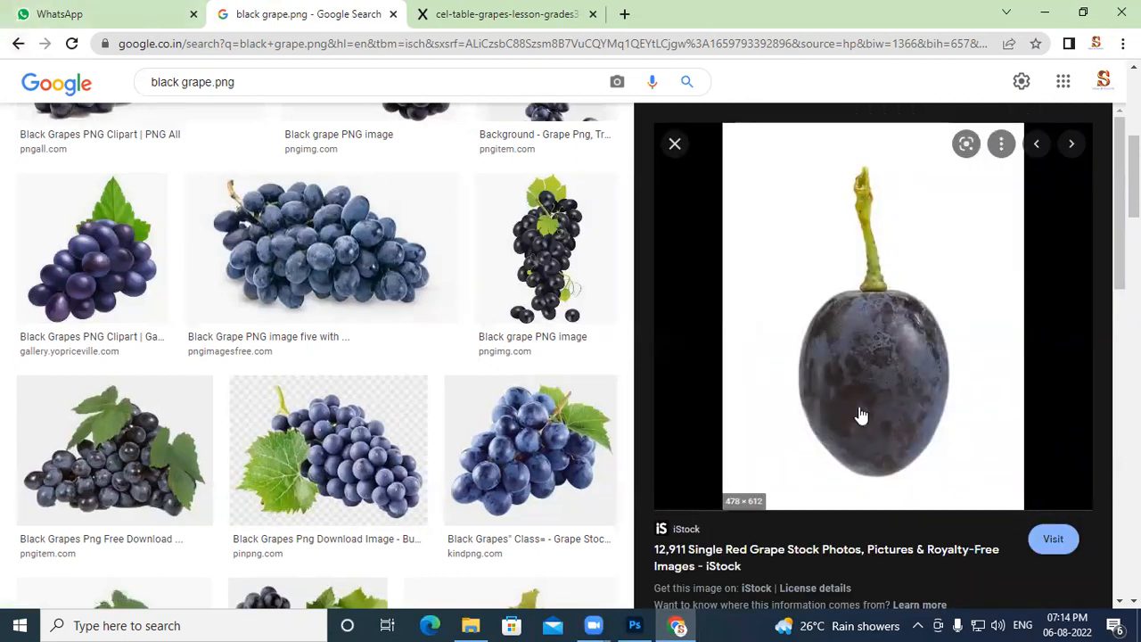
- Save the previewed iStock grape image to the Downloads folder as a JPEG named "grape"
right_click(894, 376)
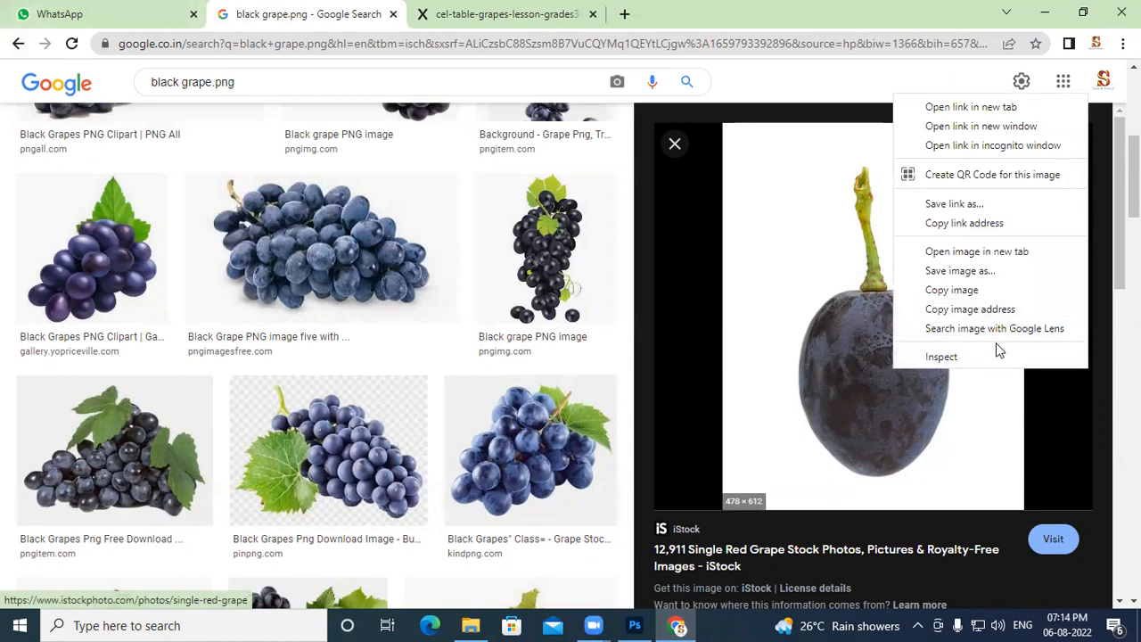
click(957, 271)
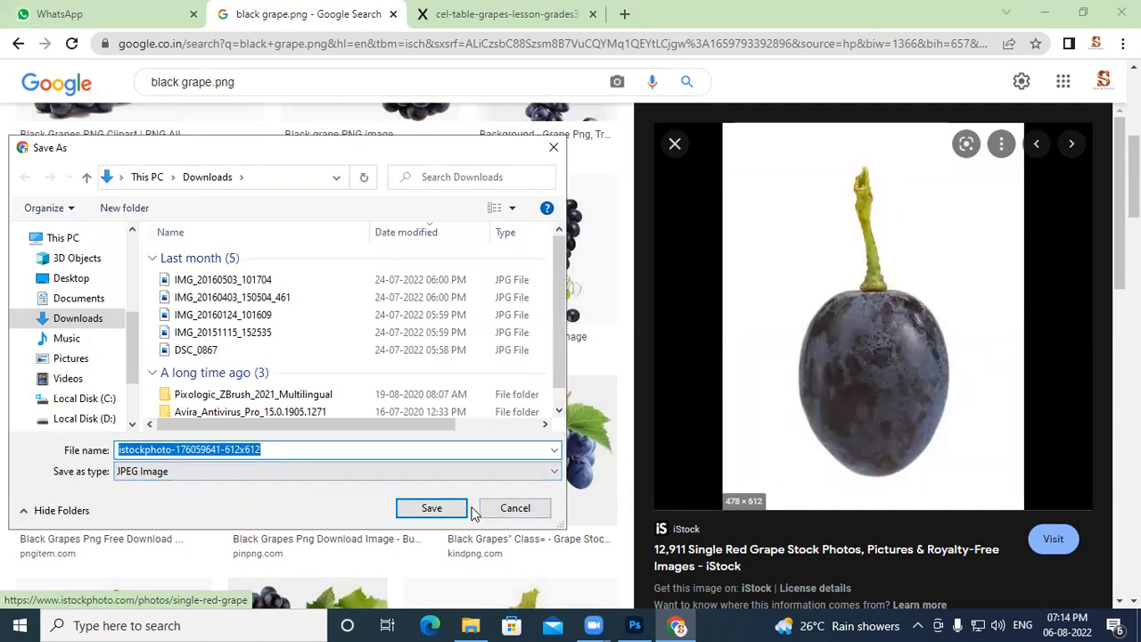
text(grape)
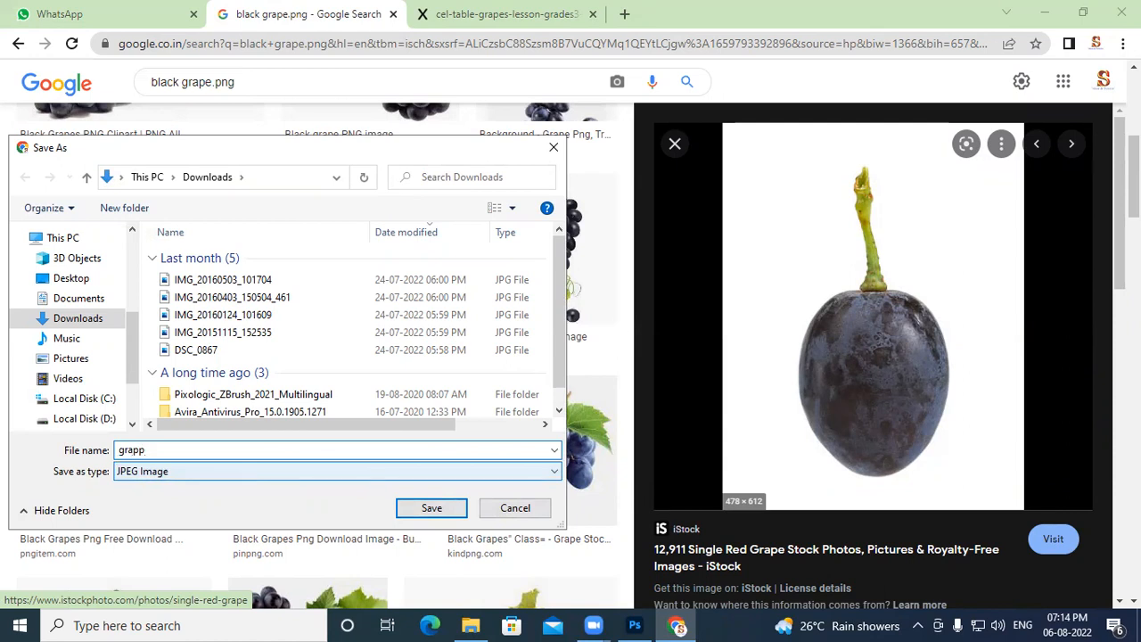
key(Return)
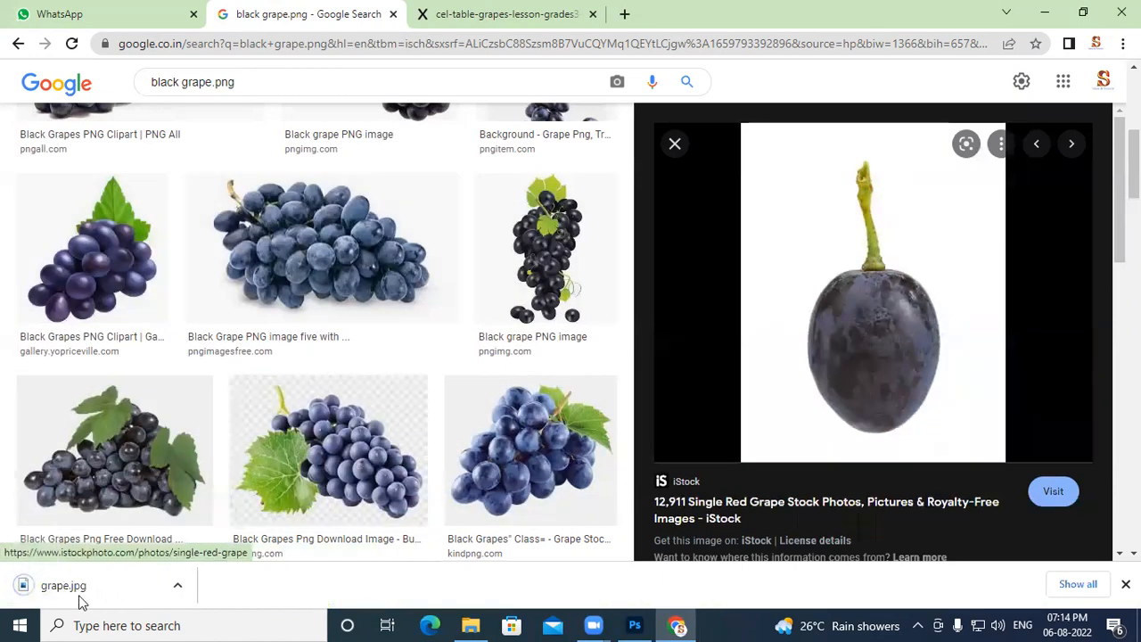
- Open the downloaded grape.jpg from its folder as a new document in Photoshop and unlock its Background layer
right_click(80, 596)
click(171, 545)
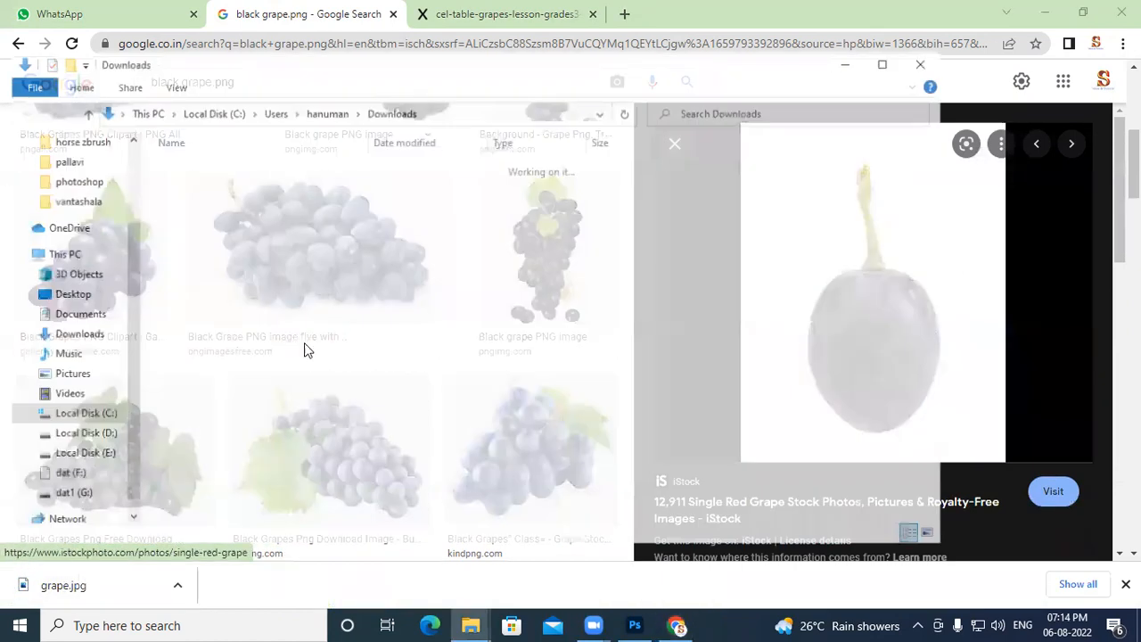
drag(217, 188, 596, 151)
drag(802, 59, 793, 60)
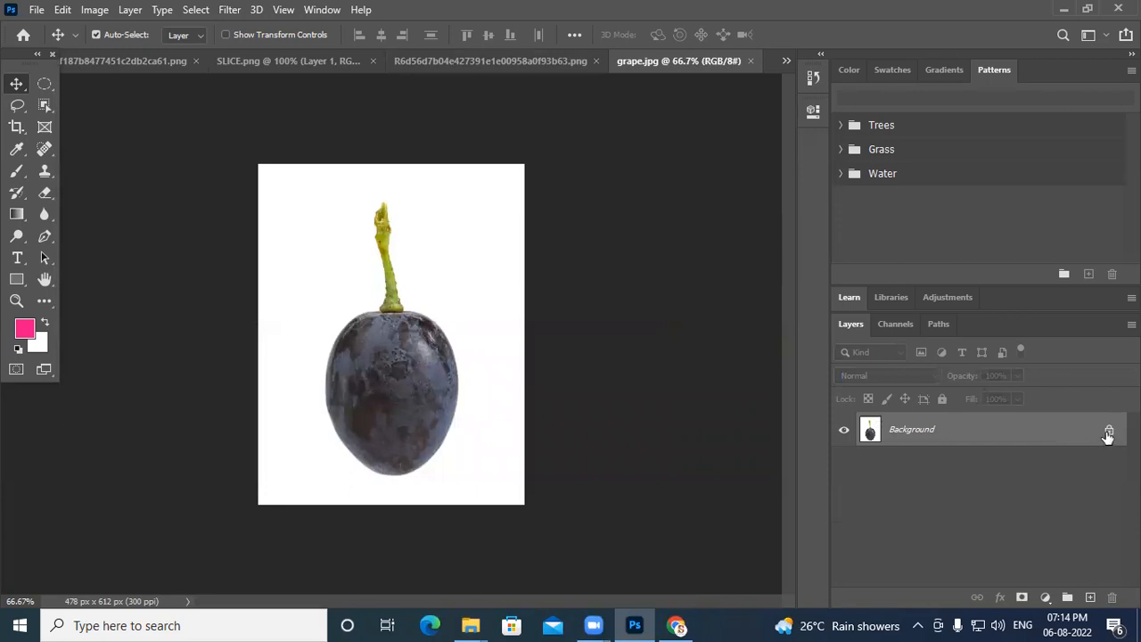
click(1108, 431)
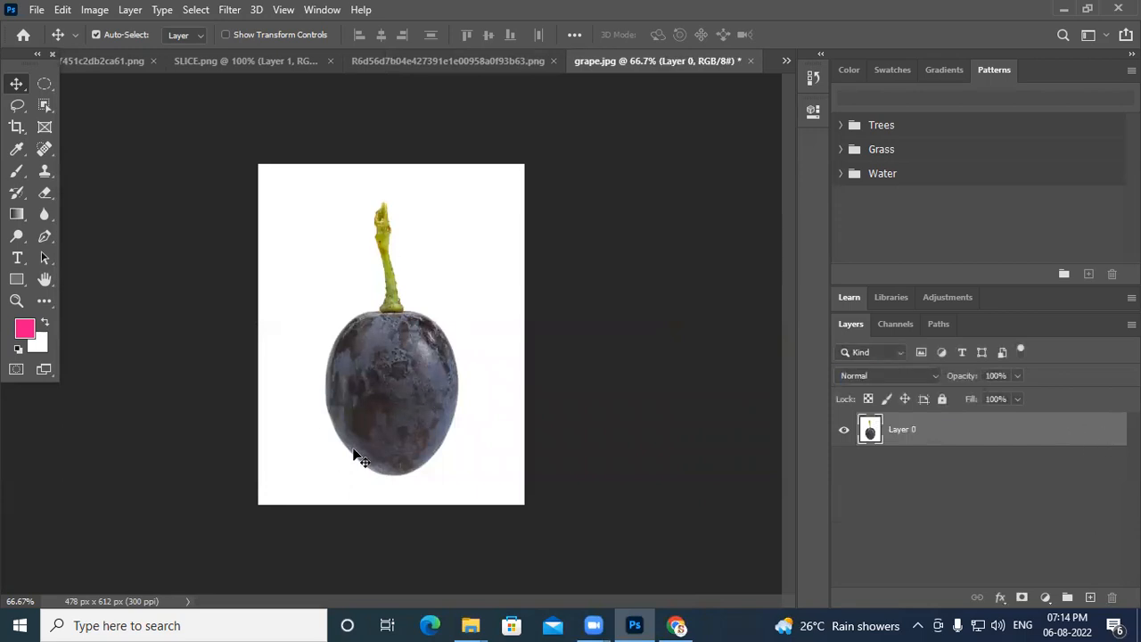
- Try to select the grape's body with the Elliptical Marquee tool
drag(44, 83, 126, 99)
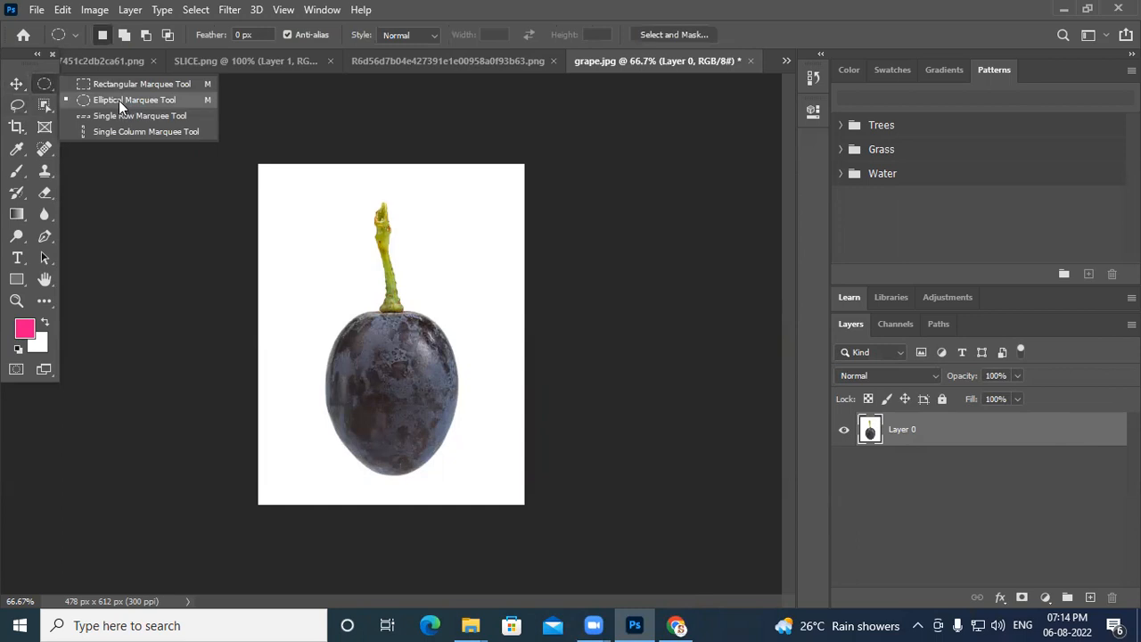
click(118, 100)
scroll(405, 389, up, 7)
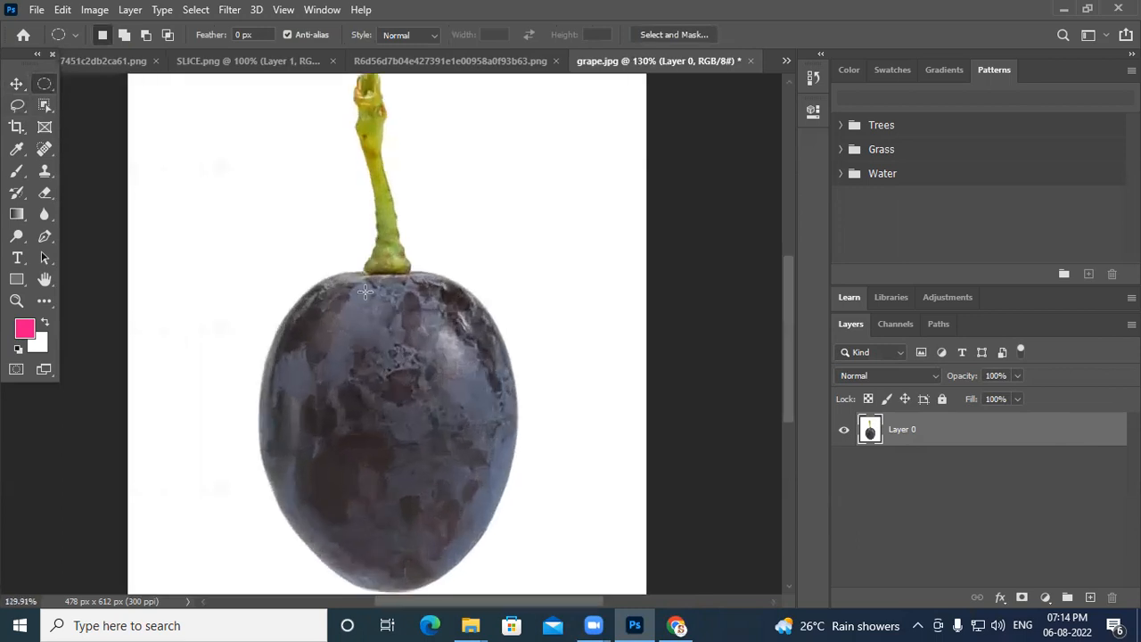
drag(446, 309, 457, 193)
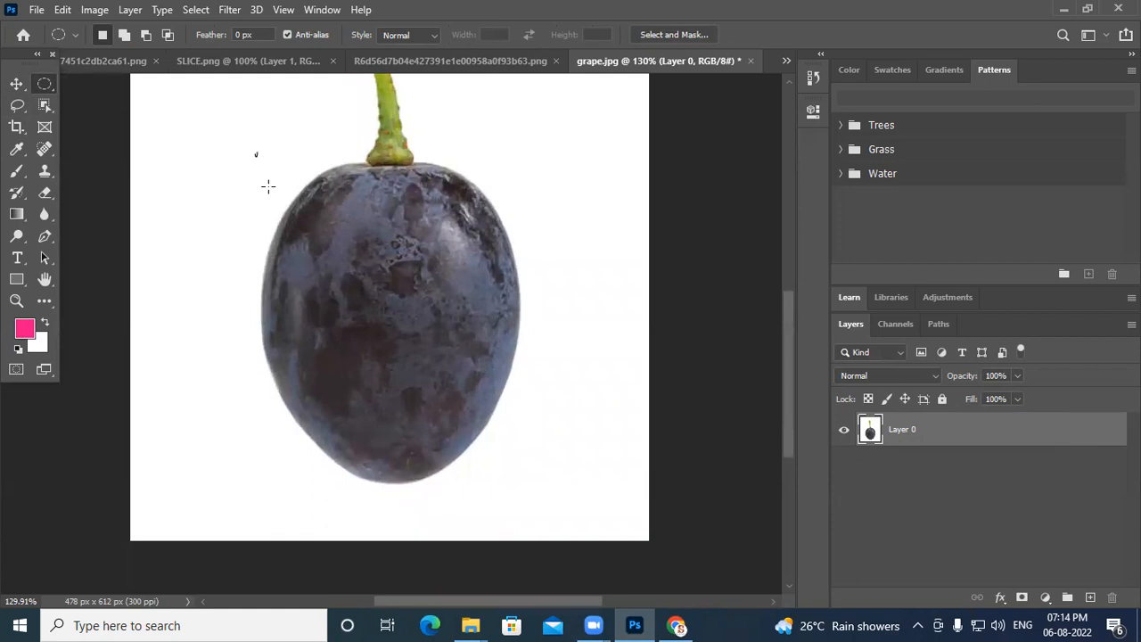
drag(488, 443, 522, 484)
key(space)
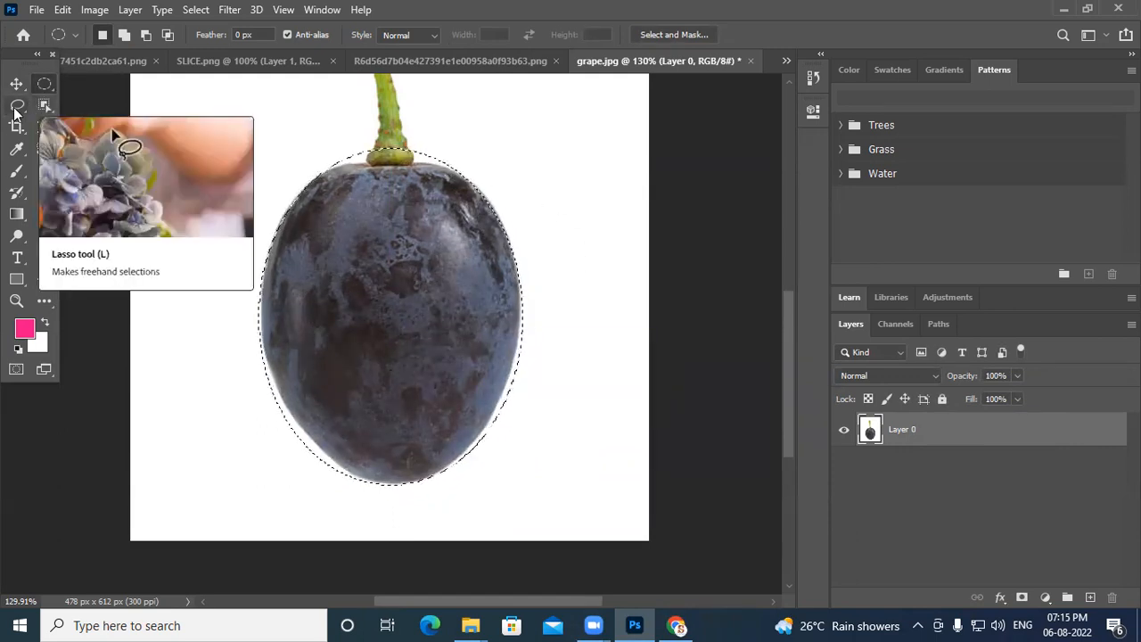
- Trace a freehand Lasso selection around the whole grape including its stem
drag(16, 105, 75, 107)
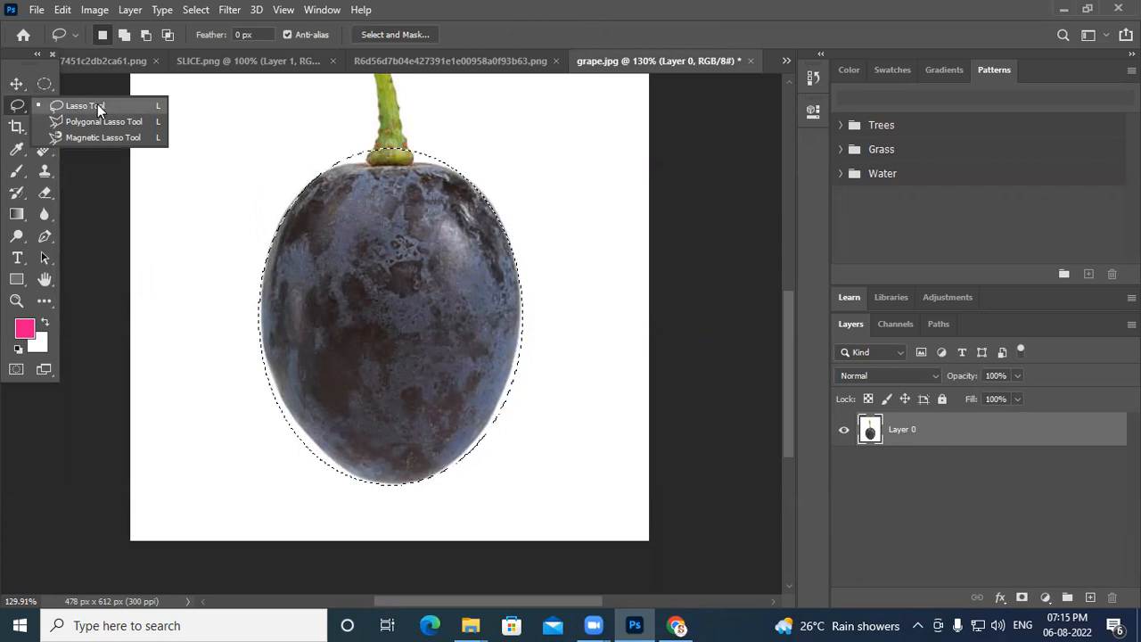
click(97, 105)
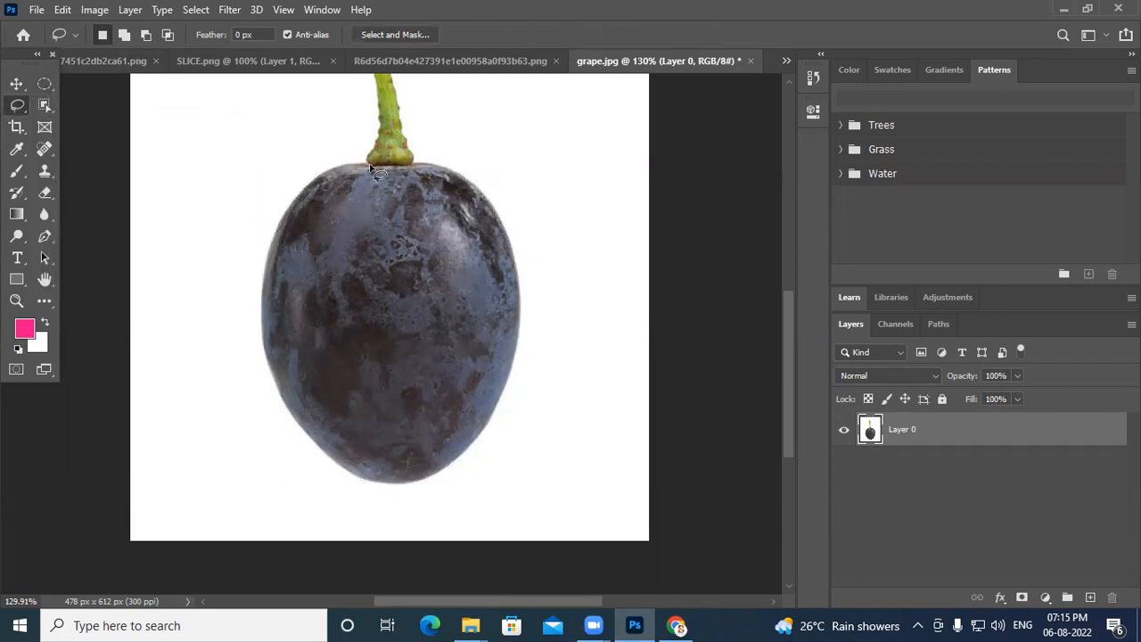
drag(406, 141, 392, 282)
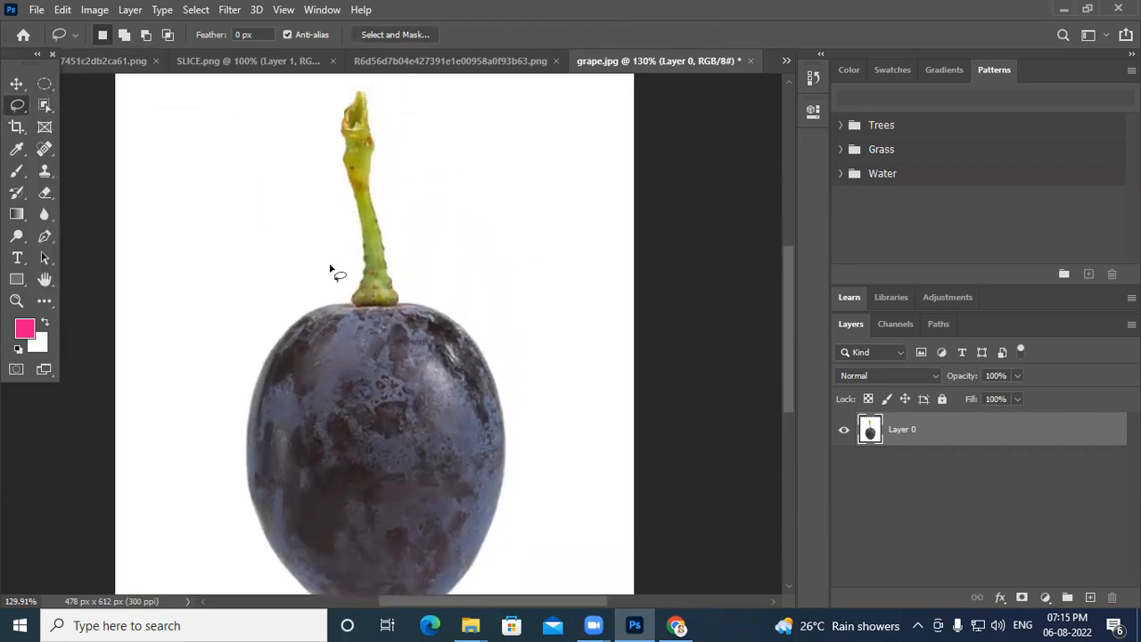
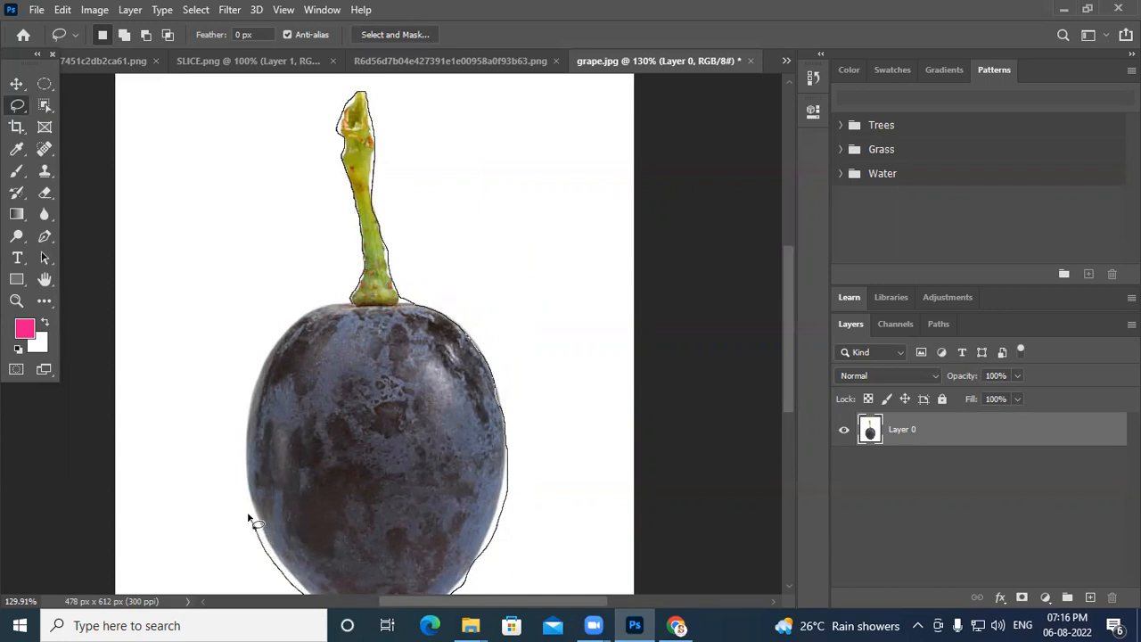
mouse_move(242, 436)
mouse_down()
mouse_move(262, 359)
mouse_move(312, 308)
mouse_up()
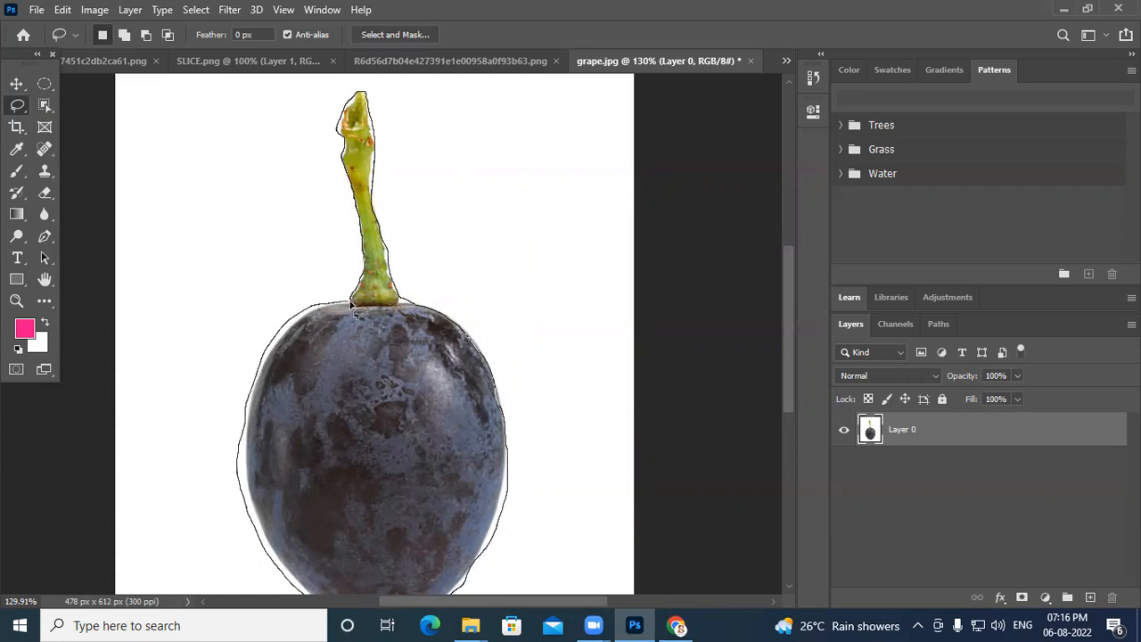
drag(355, 306, 353, 301)
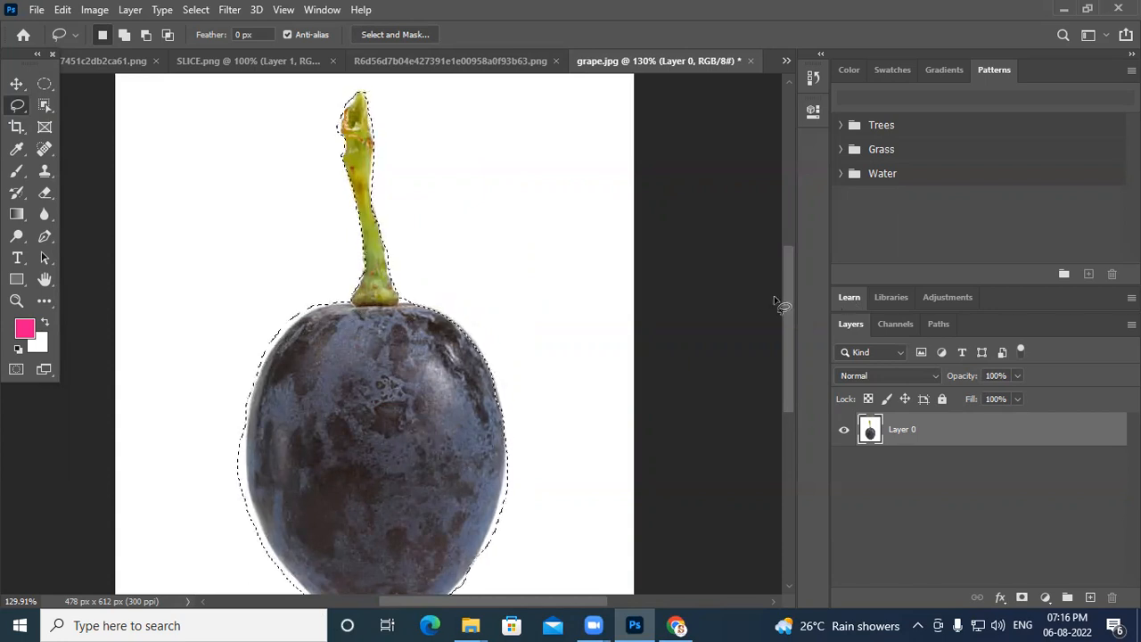
- Subtract the excess white from the lasso selection at the grape's upper-left edge and add back the strip of grape cut off there
scroll(790, 326, down, 2)
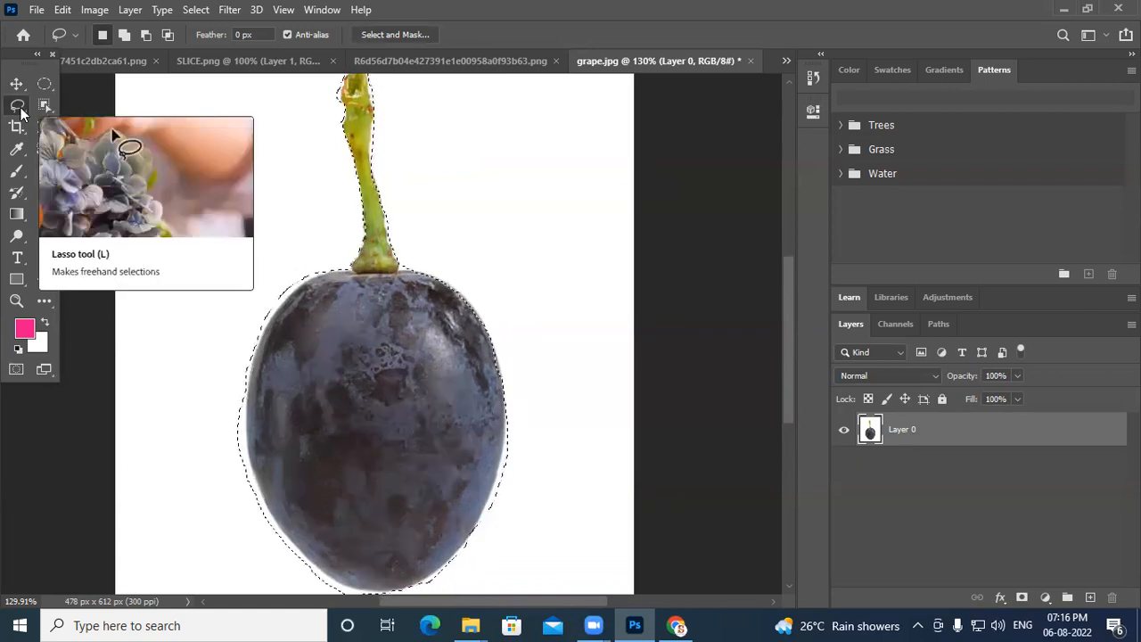
click(147, 37)
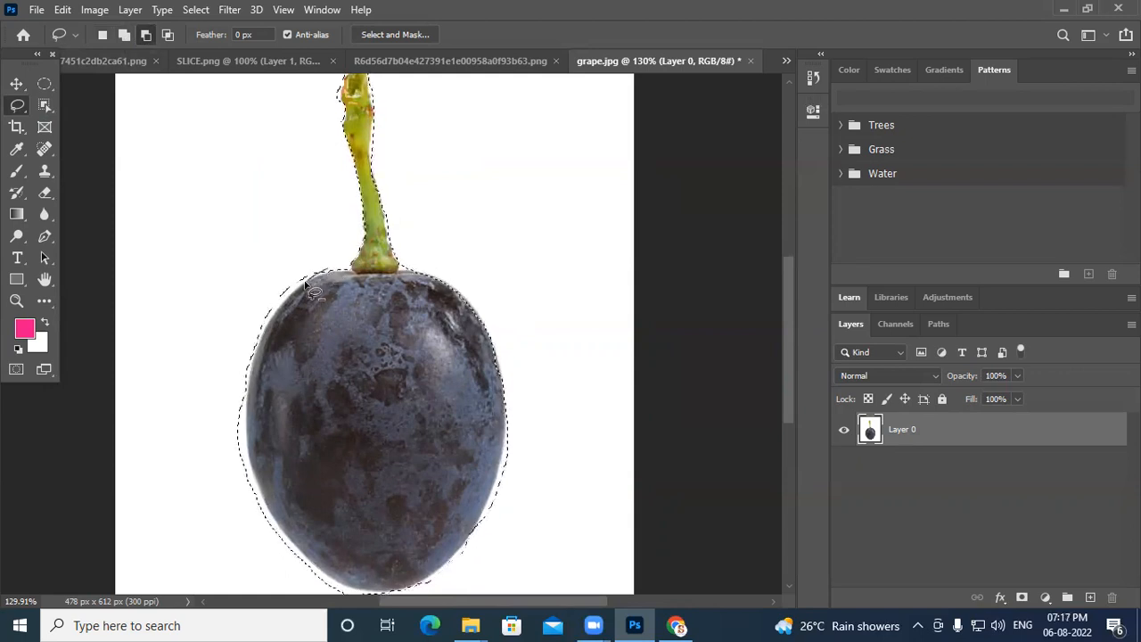
mouse_move(277, 326)
mouse_down()
mouse_move(217, 448)
mouse_move(188, 344)
mouse_move(205, 249)
mouse_move(252, 224)
mouse_move(296, 229)
mouse_move(346, 275)
mouse_up()
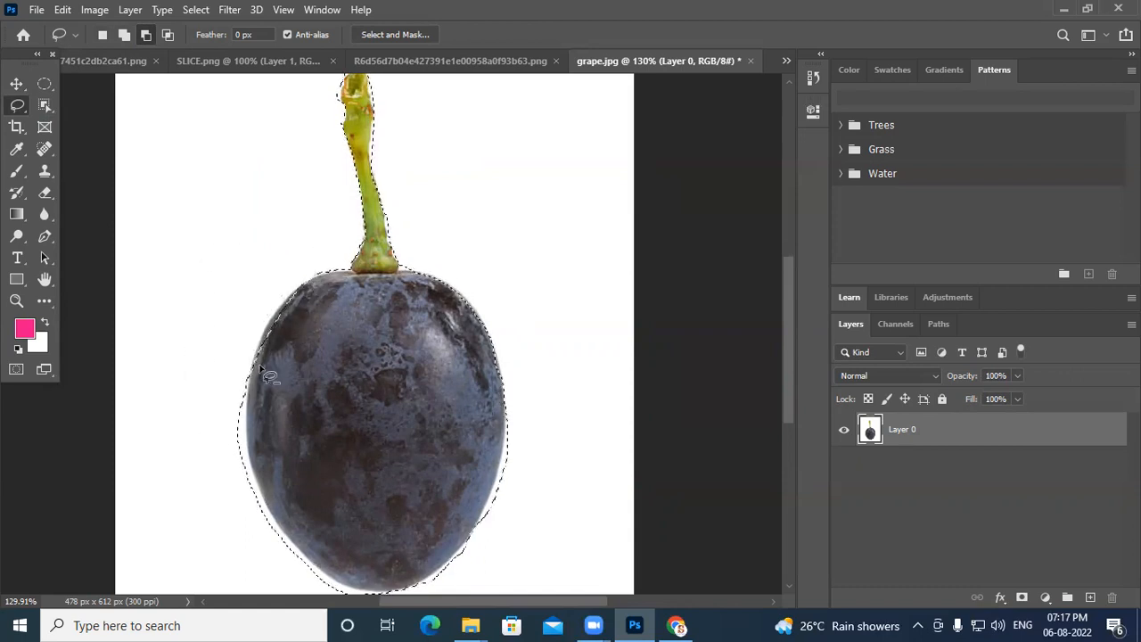
click(129, 33)
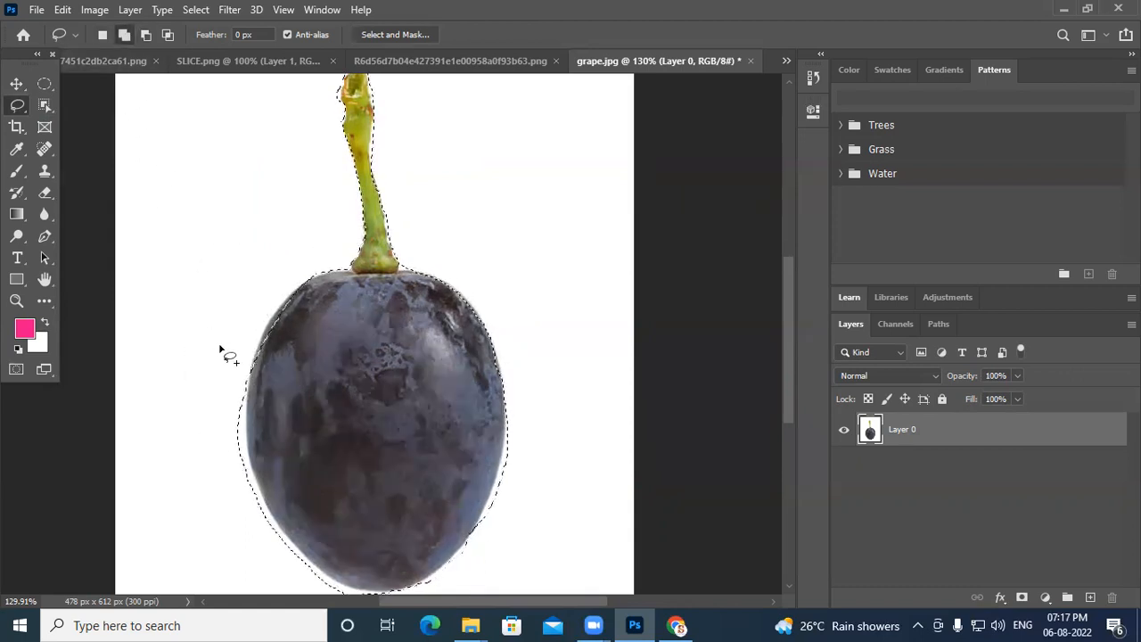
scroll(258, 311, up, 5)
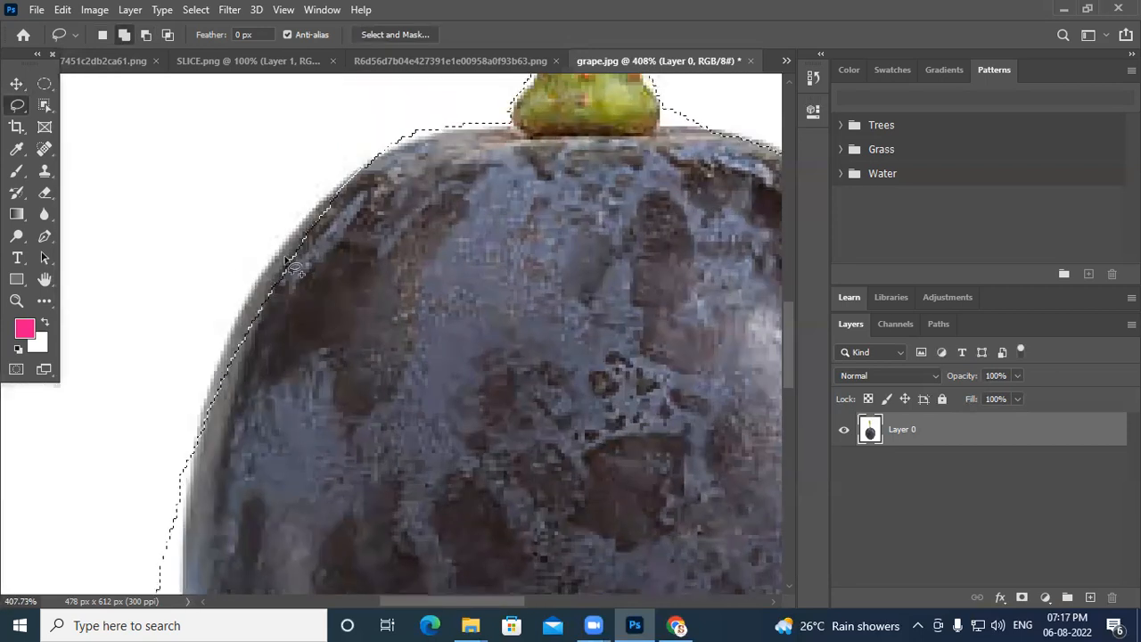
mouse_move(358, 172)
mouse_down()
mouse_move(277, 250)
mouse_move(241, 312)
mouse_move(201, 416)
mouse_move(204, 501)
mouse_move(298, 456)
mouse_move(415, 256)
mouse_move(425, 185)
mouse_move(366, 172)
mouse_up()
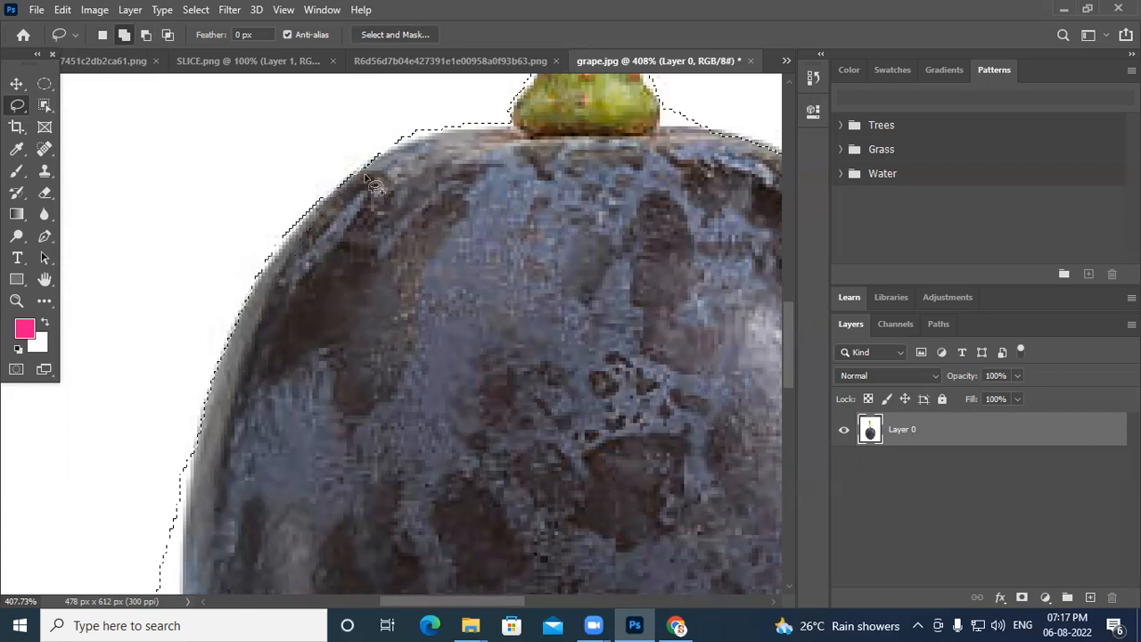
- Subtract the excess white from the lasso selection along the grape's left and lower-left edge
mouse_move(438, 211)
mouse_down()
mouse_move(460, 10)
mouse_move(452, 44)
mouse_up()
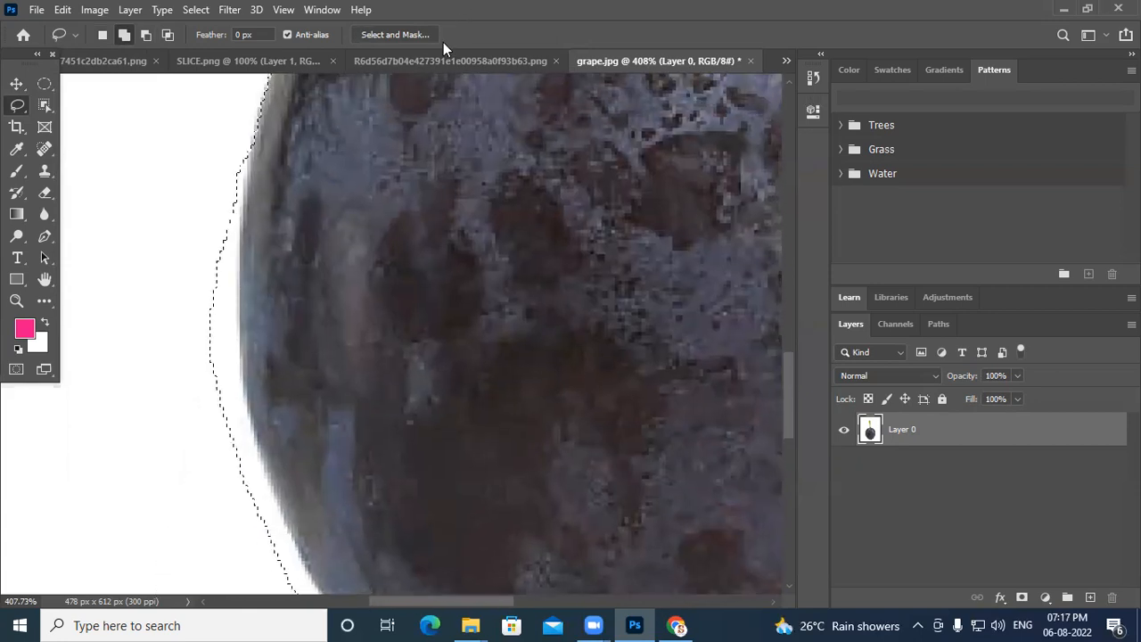
click(145, 36)
mouse_move(249, 139)
mouse_down()
mouse_move(233, 401)
mouse_move(262, 473)
mouse_move(235, 517)
mouse_move(142, 459)
mouse_move(103, 256)
mouse_move(149, 140)
mouse_move(241, 136)
mouse_up()
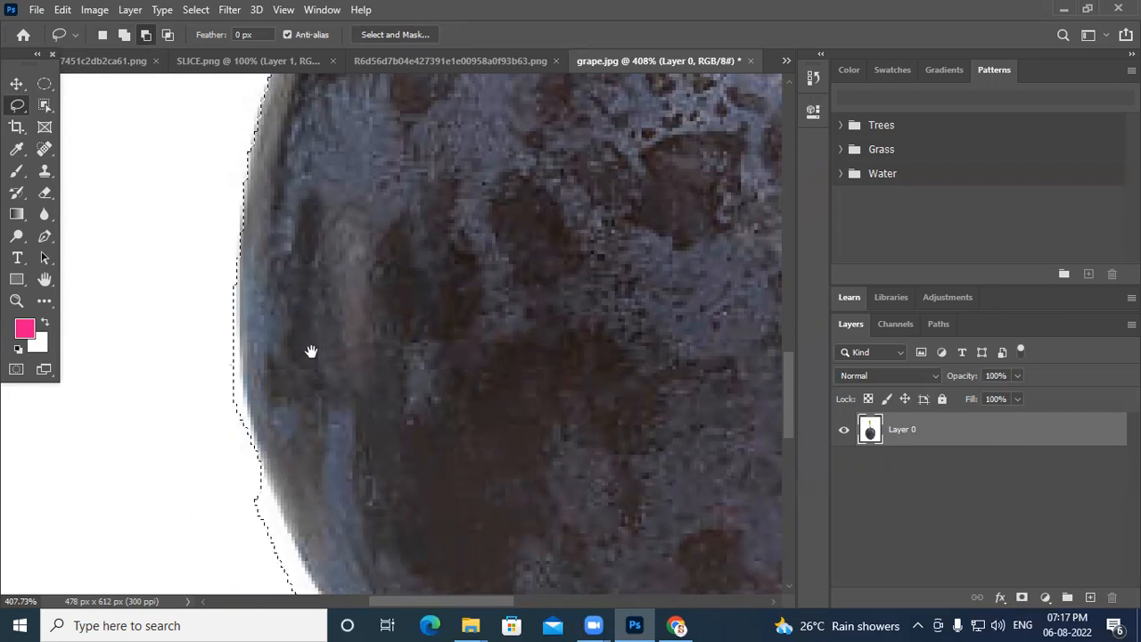
drag(311, 348, 291, 193)
mouse_move(214, 133)
mouse_down()
mouse_move(216, 114)
mouse_move(225, 245)
mouse_move(262, 379)
mouse_move(283, 528)
mouse_up()
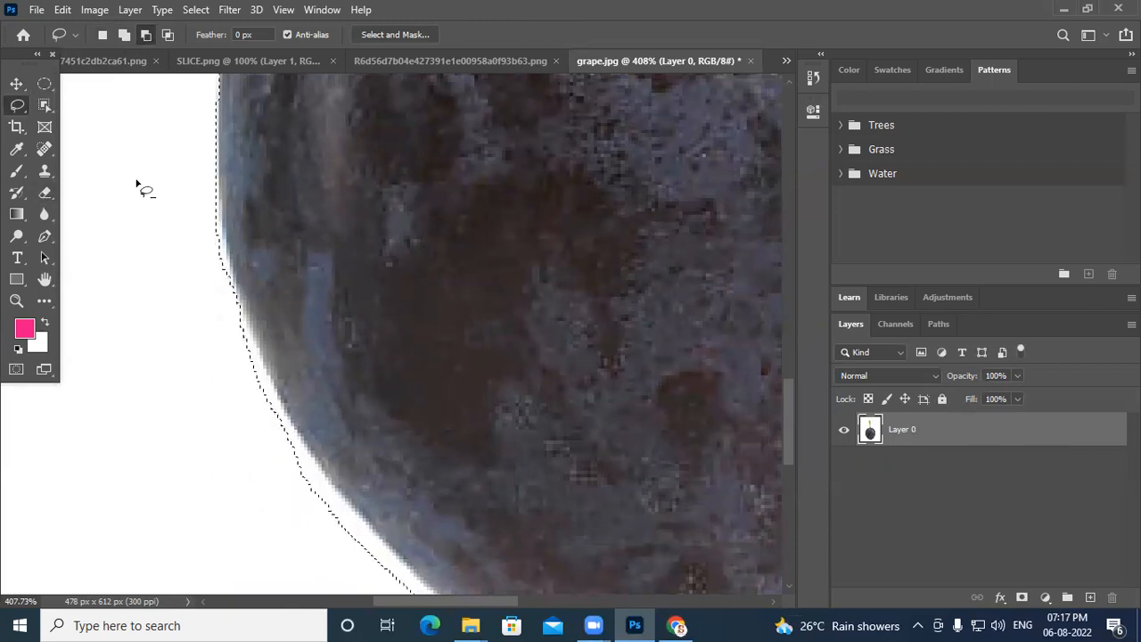
drag(344, 344, 337, 260)
mouse_move(223, 78)
mouse_down()
mouse_move(275, 299)
mouse_move(356, 429)
mouse_move(389, 458)
mouse_move(408, 532)
mouse_move(249, 497)
mouse_move(89, 186)
mouse_up()
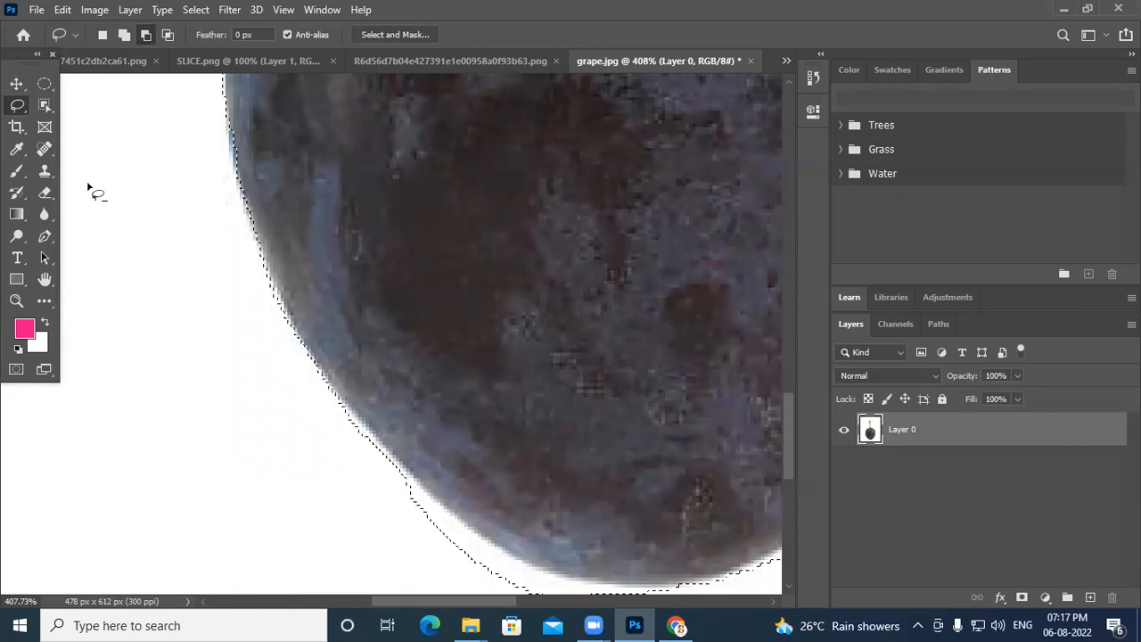
drag(497, 394, 431, 260)
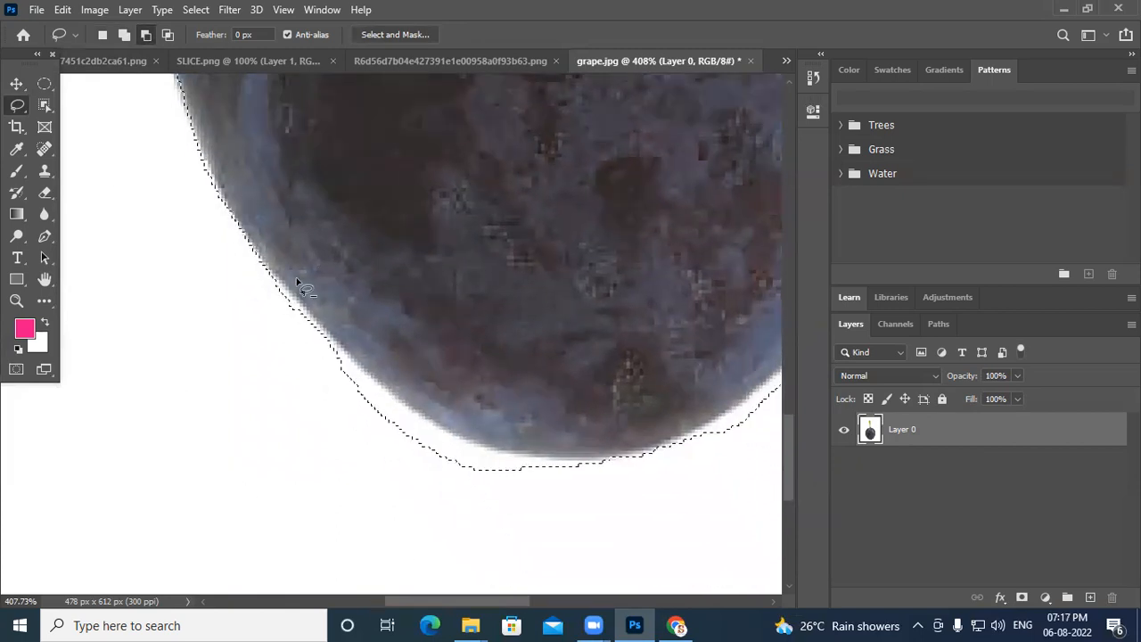
mouse_move(271, 265)
mouse_down()
mouse_move(403, 402)
mouse_move(514, 459)
mouse_move(619, 481)
mouse_move(661, 515)
mouse_move(395, 473)
mouse_move(221, 322)
mouse_move(153, 169)
mouse_up()
- Subtract the white strip from the lasso selection beneath the grape's bottom curve
drag(615, 389, 410, 313)
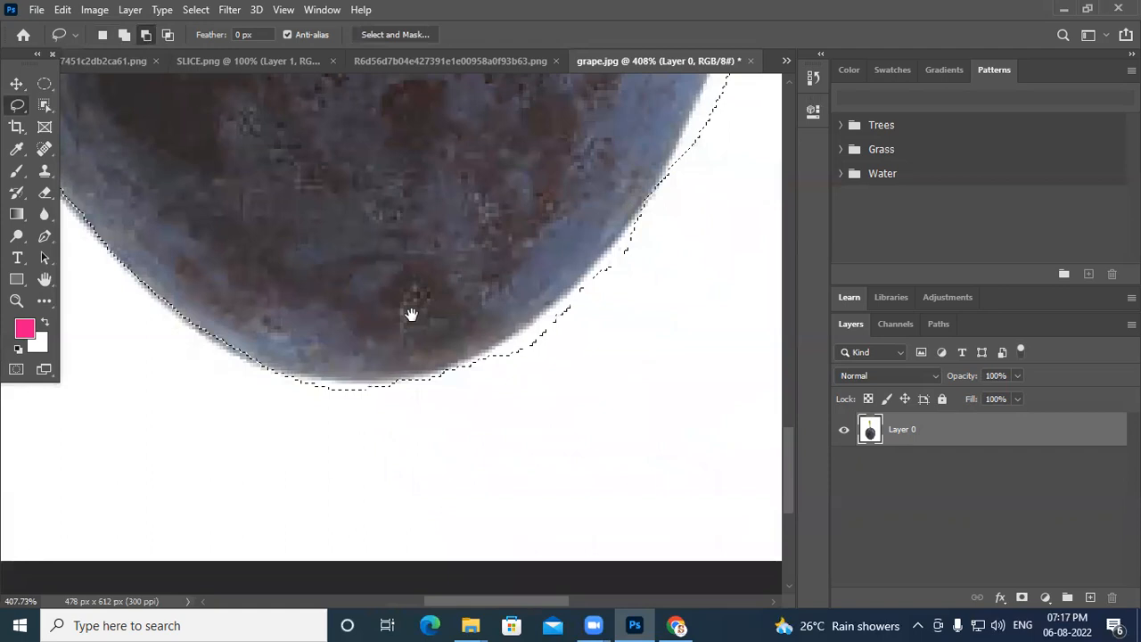
mouse_move(279, 377)
mouse_down()
mouse_move(385, 382)
mouse_move(507, 339)
mouse_up()
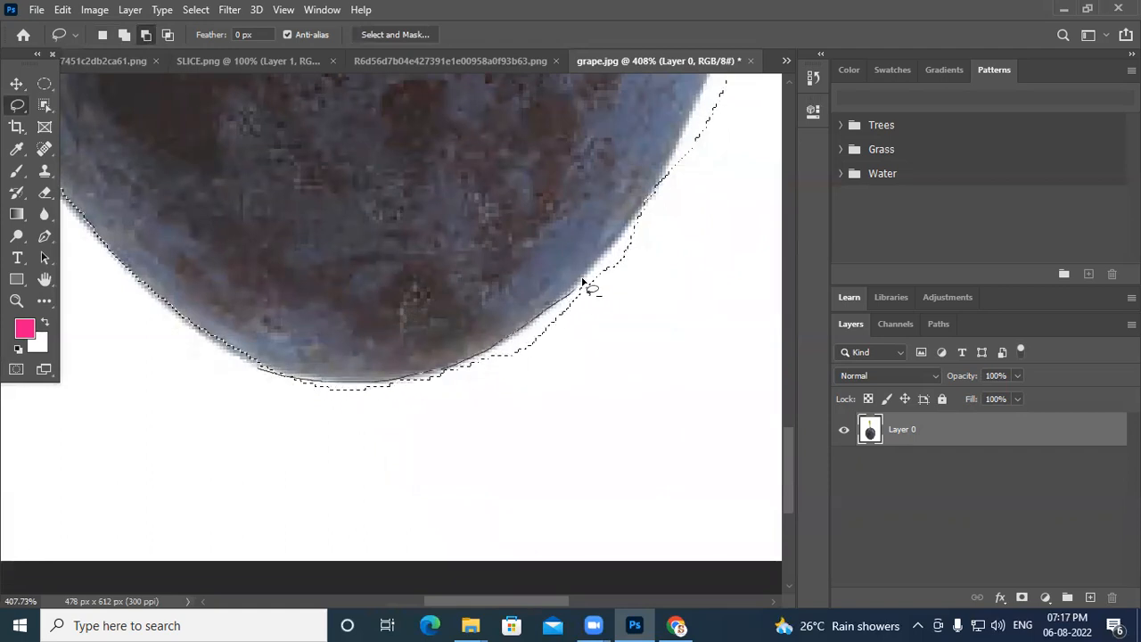
mouse_move(634, 229)
mouse_down()
mouse_move(672, 173)
mouse_move(736, 382)
mouse_move(249, 489)
mouse_move(191, 375)
mouse_up()
- Trim the excess white from the lasso selection along the grape's right and lower-right edge
mouse_move(714, 276)
mouse_down()
mouse_move(402, 514)
mouse_move(398, 538)
mouse_up()
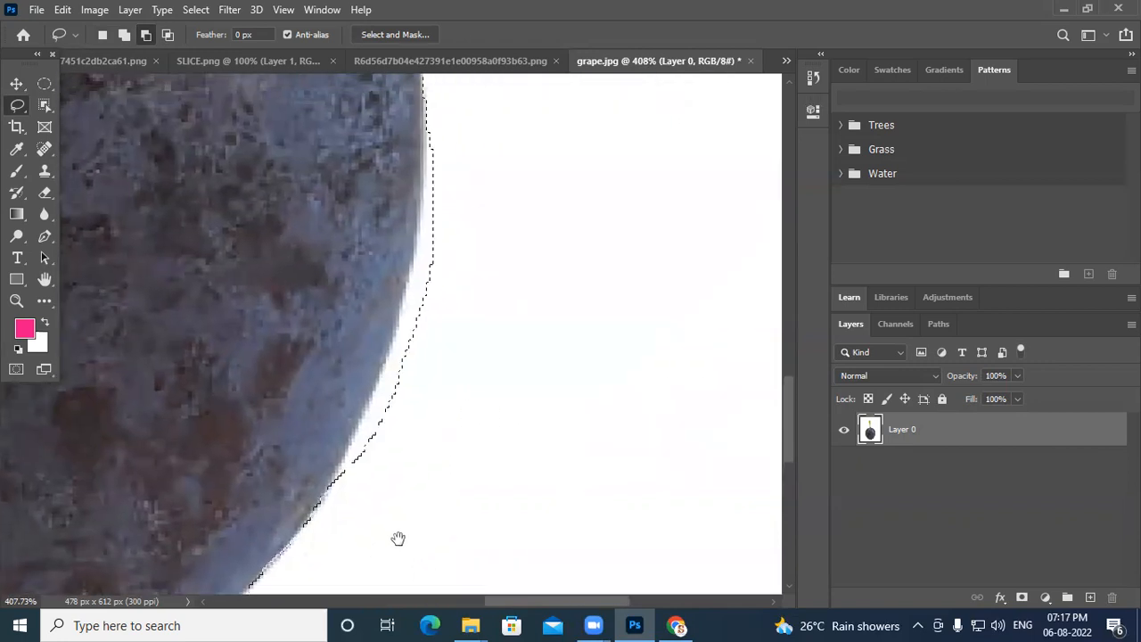
mouse_move(312, 520)
mouse_down()
mouse_move(349, 471)
mouse_move(387, 378)
mouse_move(450, 106)
mouse_move(506, 288)
mouse_move(451, 432)
mouse_move(373, 537)
mouse_move(321, 548)
mouse_up()
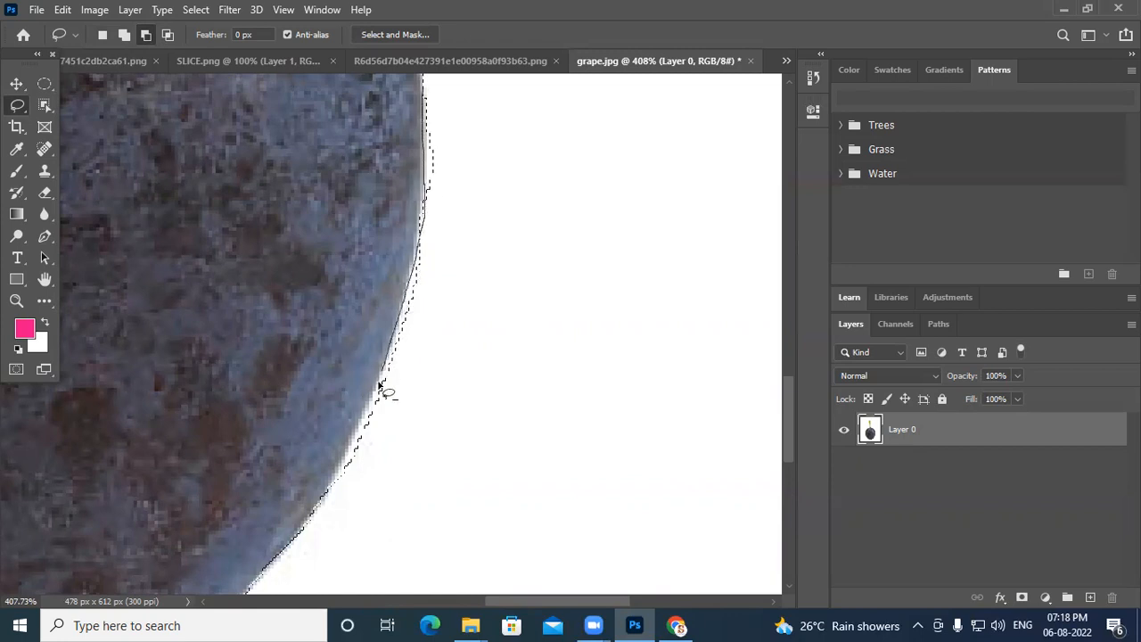
mouse_move(323, 531)
mouse_down()
mouse_move(449, 398)
mouse_move(473, 221)
mouse_move(432, 86)
mouse_up()
key(space)
drag(471, 329, 532, 201)
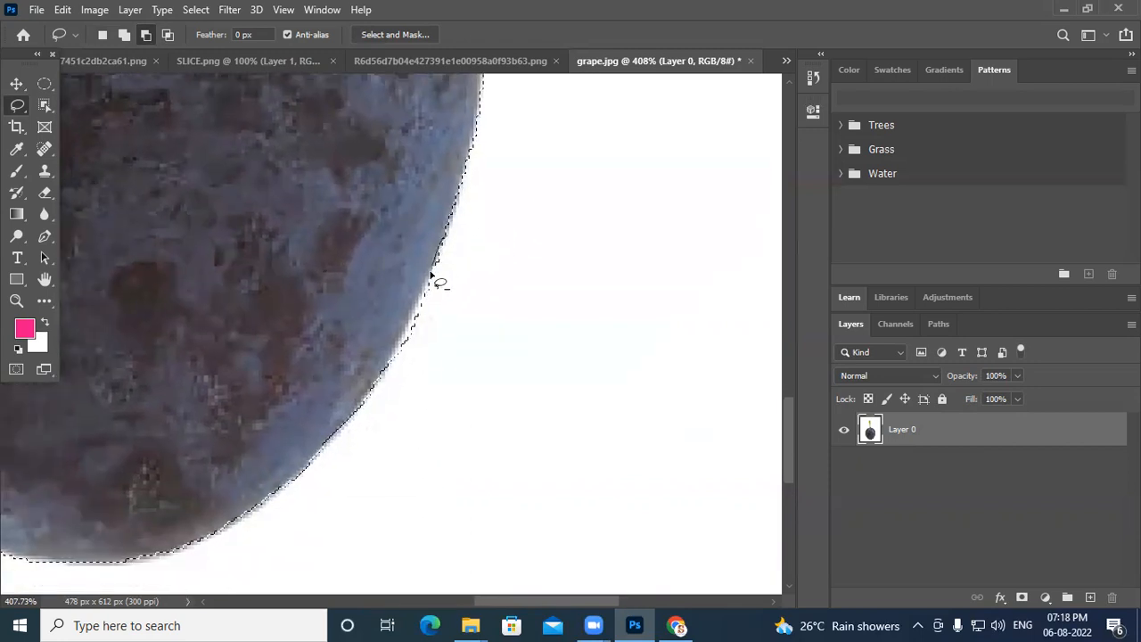
mouse_move(382, 390)
mouse_down()
mouse_move(459, 375)
mouse_move(479, 247)
mouse_up()
key(space)
- Add the missing strips of grape along its upper-right edge to the lasso selection
drag(540, 125, 494, 555)
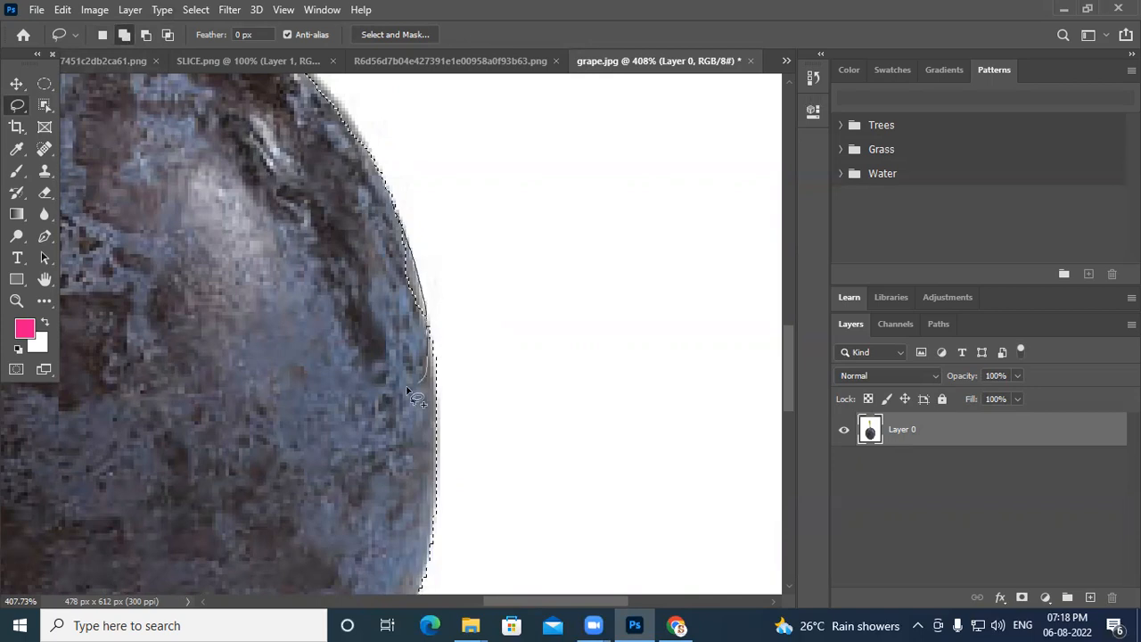
key(space)
drag(455, 168, 531, 424)
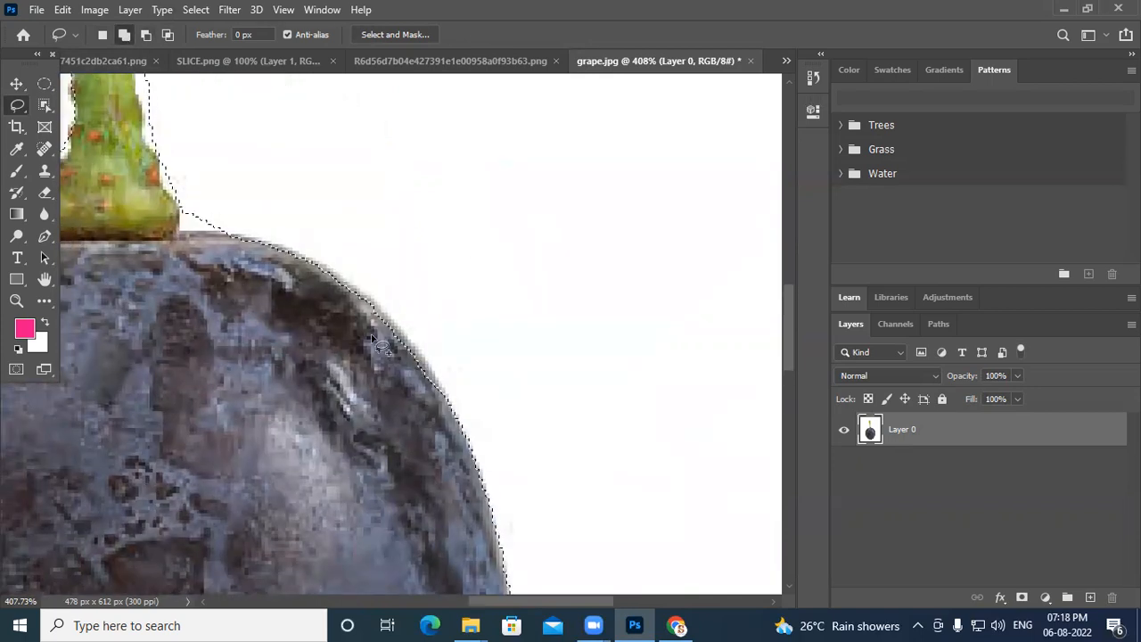
drag(385, 319, 414, 352)
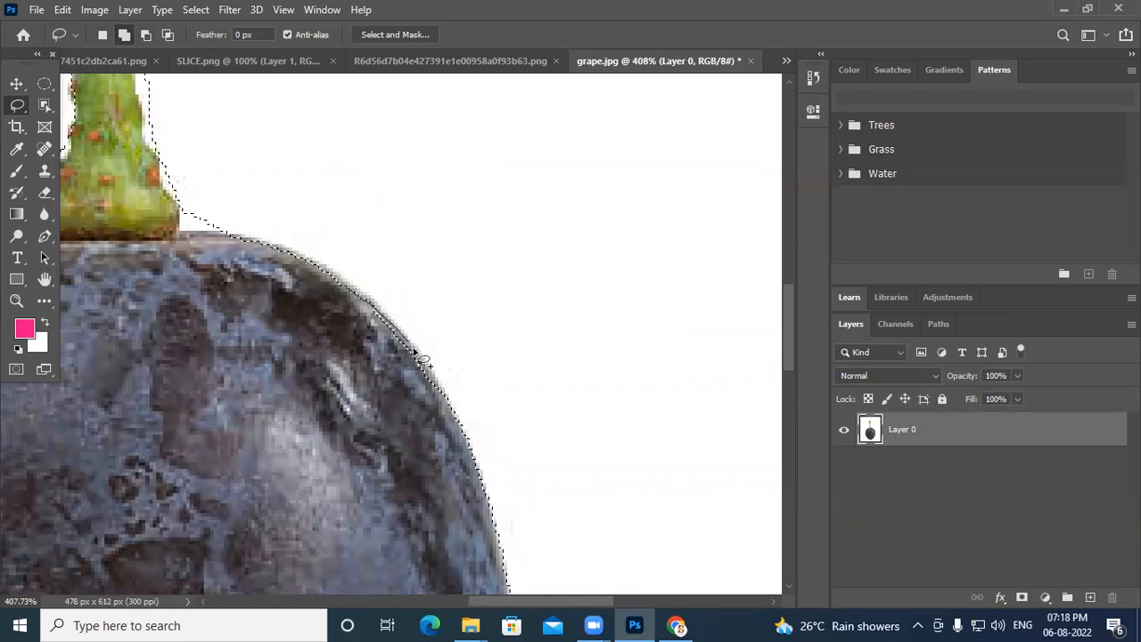
drag(425, 442, 301, 304)
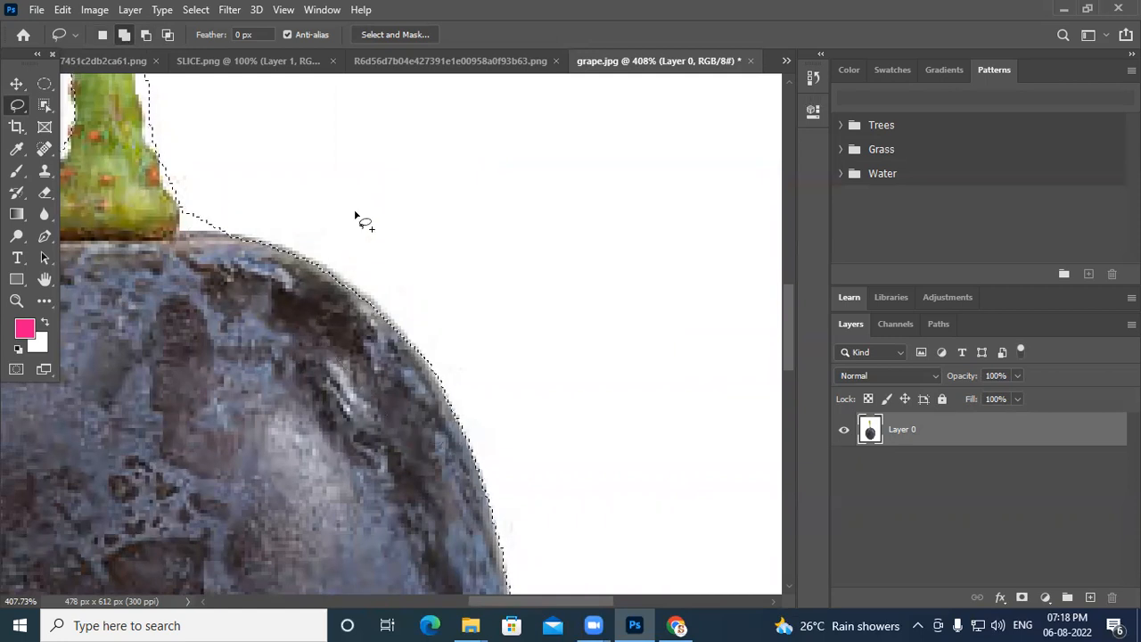
- Subtract the white areas from the lasso selection beside the stem's base and along its right side
click(146, 35)
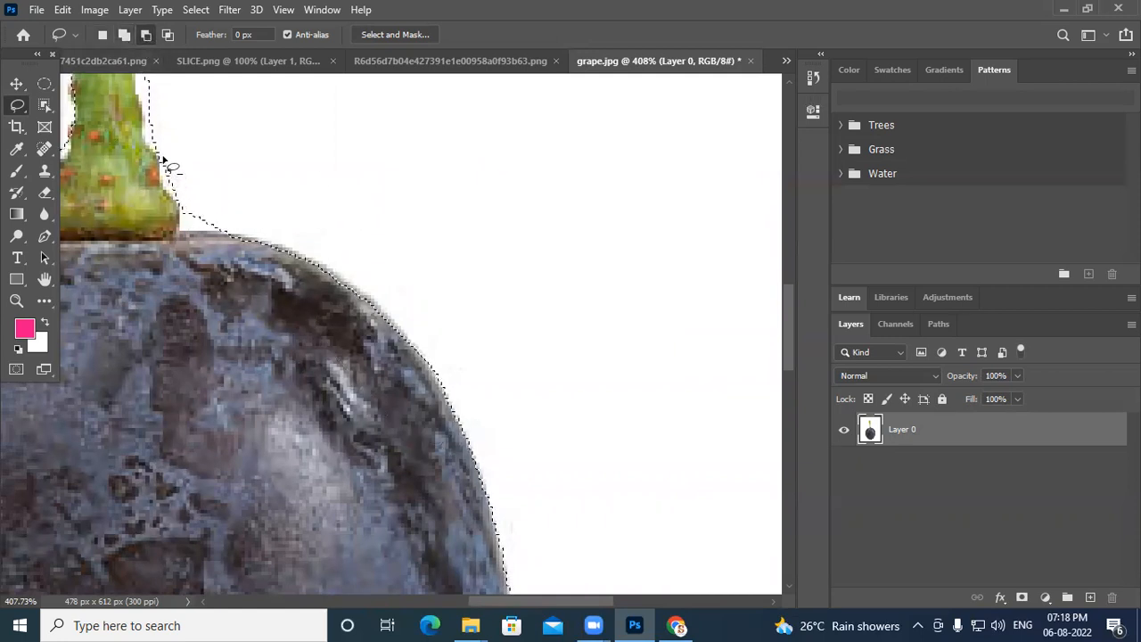
mouse_move(183, 242)
mouse_down()
mouse_move(248, 240)
mouse_move(292, 228)
mouse_move(249, 144)
mouse_move(165, 136)
mouse_up()
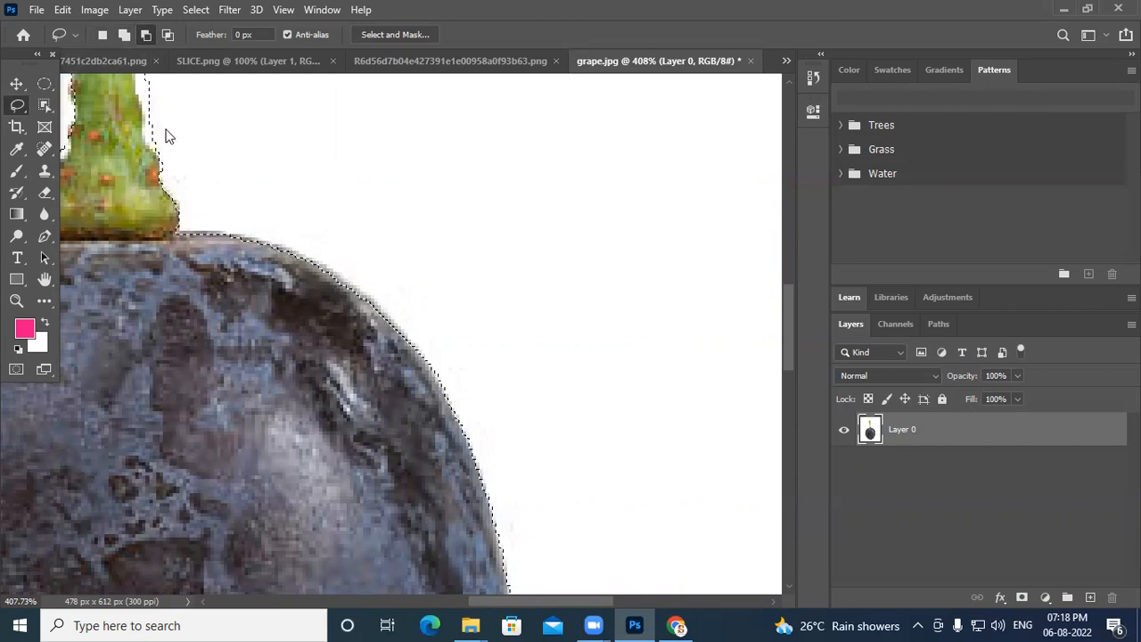
scroll(282, 250, up, 4)
scroll(282, 249, left, 3)
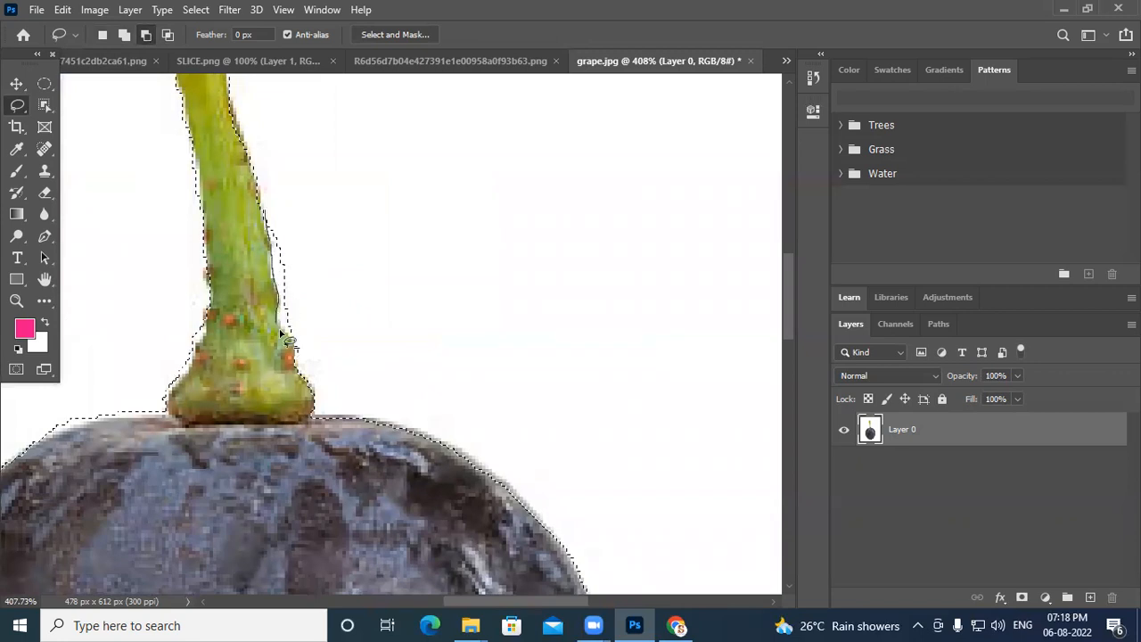
mouse_move(348, 338)
mouse_down()
mouse_move(317, 223)
mouse_move(267, 199)
mouse_up()
scroll(422, 226, left, 3)
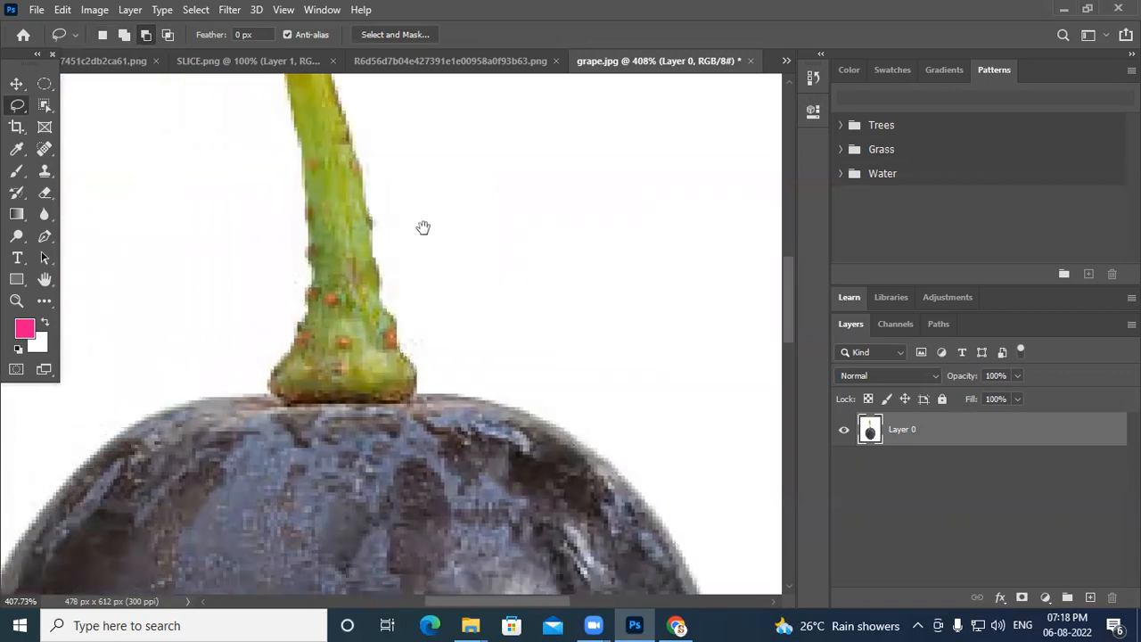
- Tighten the lasso selection along the grape's upper-left curve and add back the sliver of grape cut off there
scroll(427, 267, down, 2)
mouse_move(411, 215)
mouse_down()
mouse_move(408, 257)
mouse_move(365, 332)
mouse_move(205, 365)
mouse_move(138, 333)
mouse_move(278, 225)
mouse_move(477, 144)
mouse_move(588, 17)
mouse_up()
key(space)
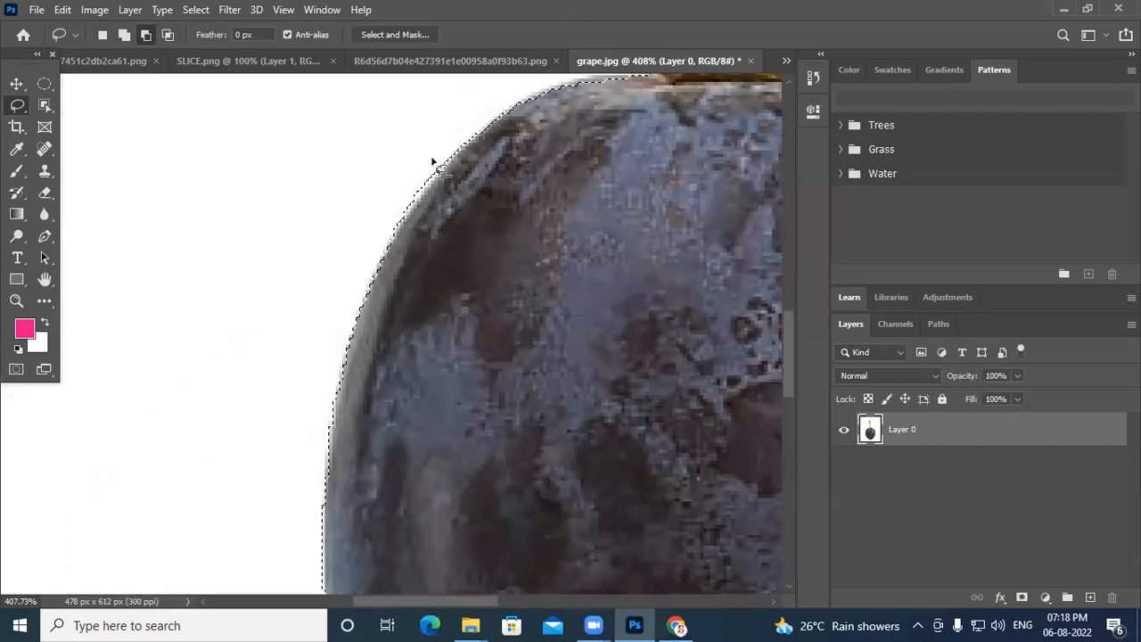
mouse_move(489, 109)
mouse_down()
mouse_move(366, 294)
mouse_move(313, 255)
mouse_move(361, 154)
mouse_up()
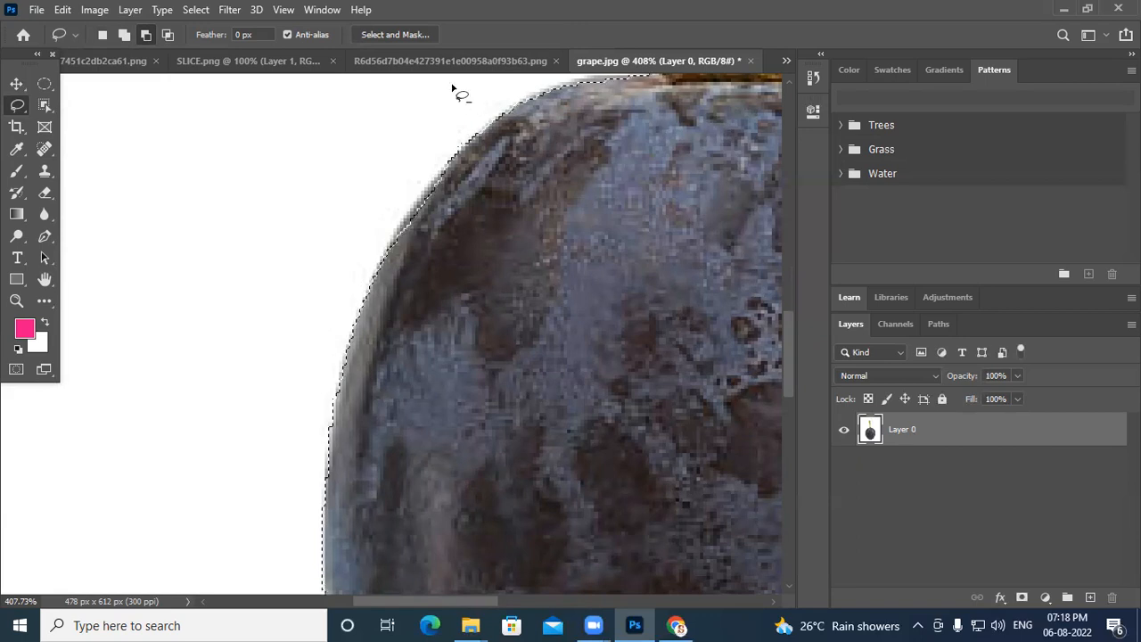
click(124, 33)
mouse_move(460, 160)
mouse_down()
mouse_move(398, 227)
mouse_move(387, 272)
mouse_up()
- Check the outline around the whole grape and feather the selection with a radius of 5 pixels
drag(476, 357, 476, 94)
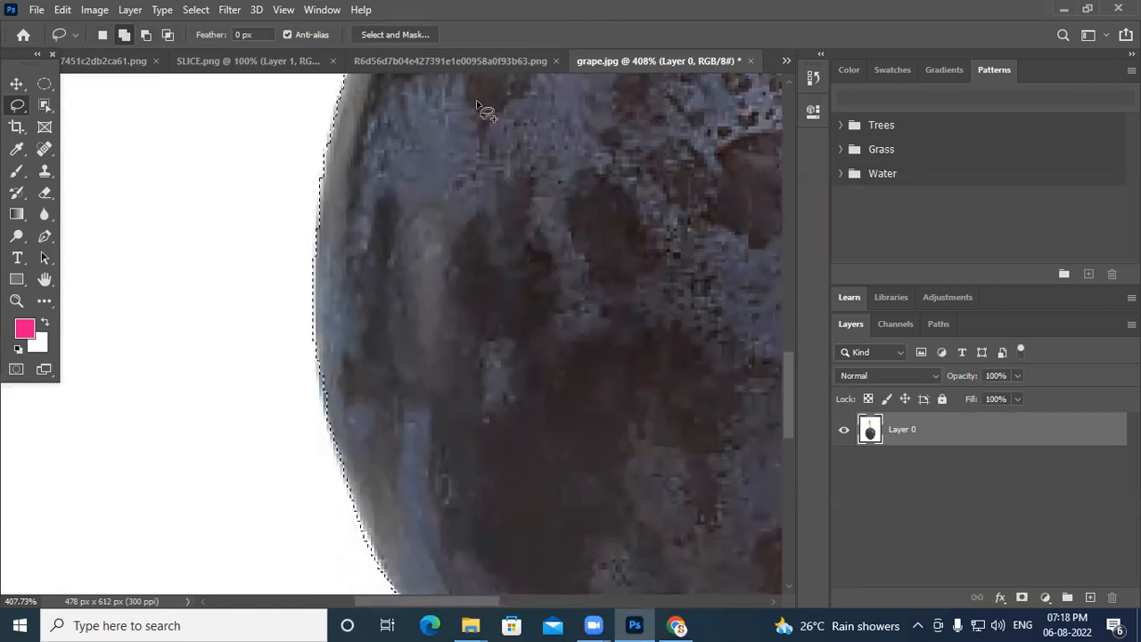
scroll(466, 305, down, 8)
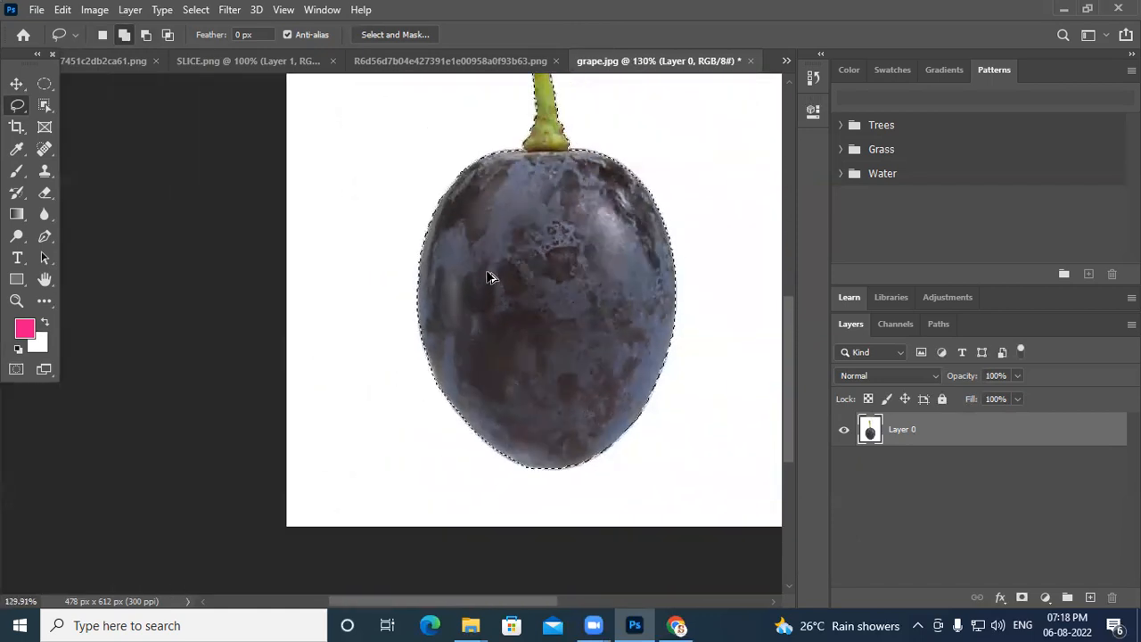
scroll(489, 276, down, 2)
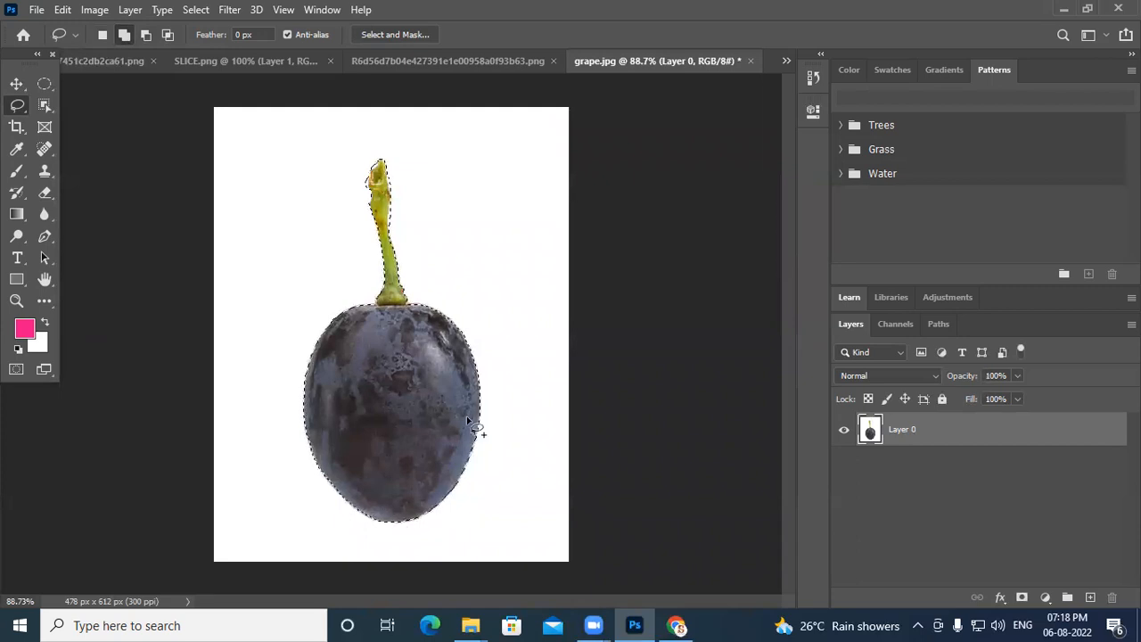
scroll(343, 394, up, 2)
scroll(324, 388, up, 1)
scroll(331, 327, up, 3)
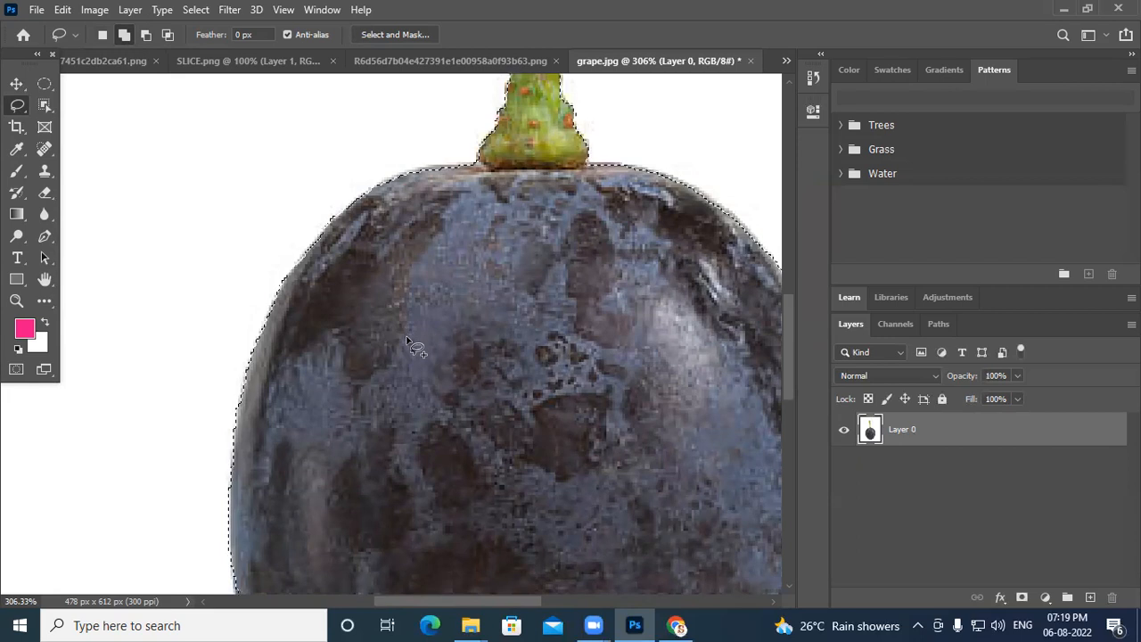
right_click(463, 310)
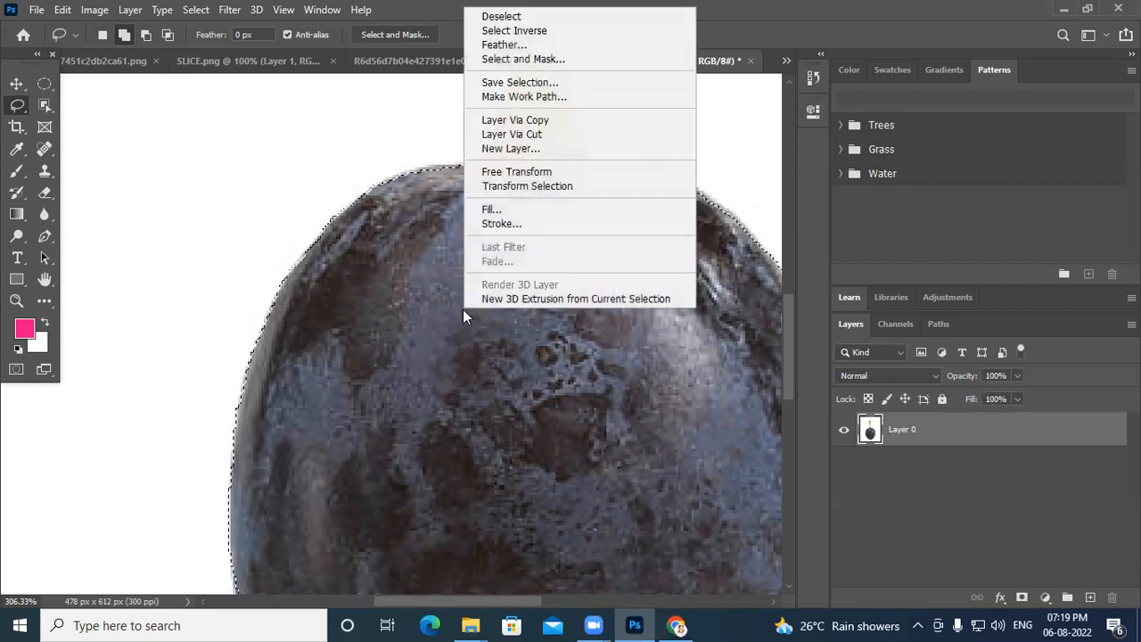
click(504, 45)
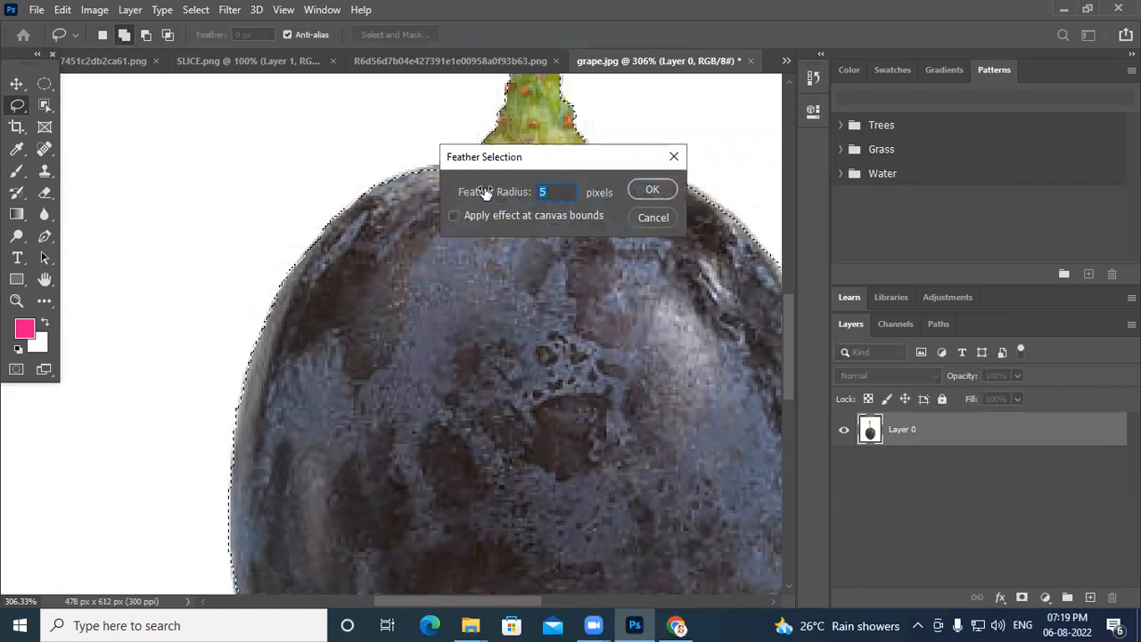
key(Return)
scroll(488, 203, down, 3)
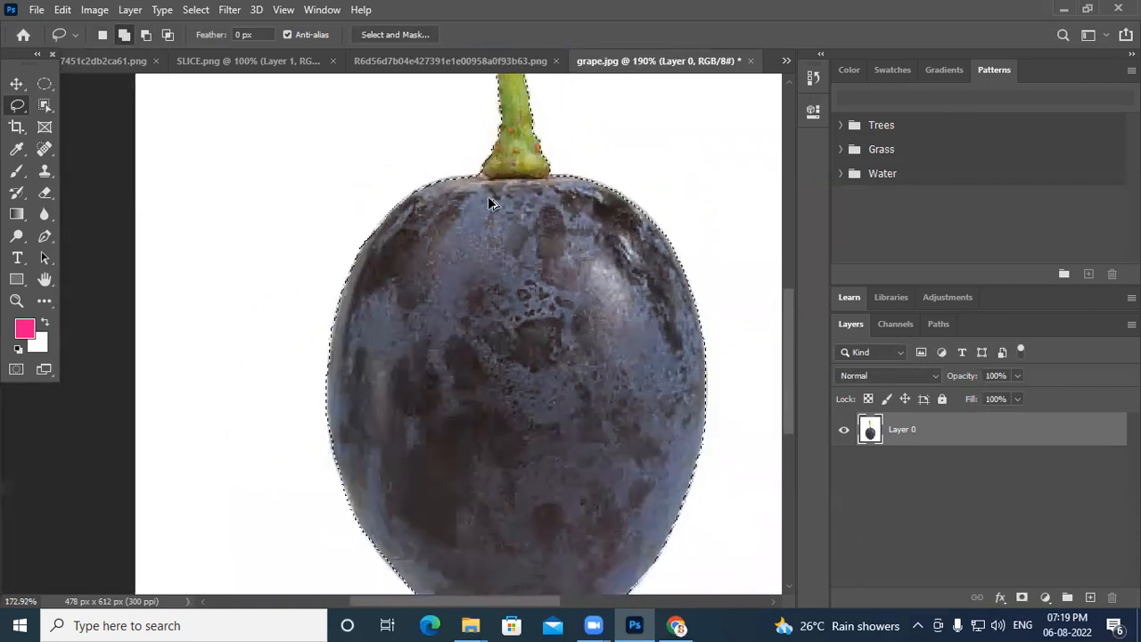
scroll(488, 203, down, 2)
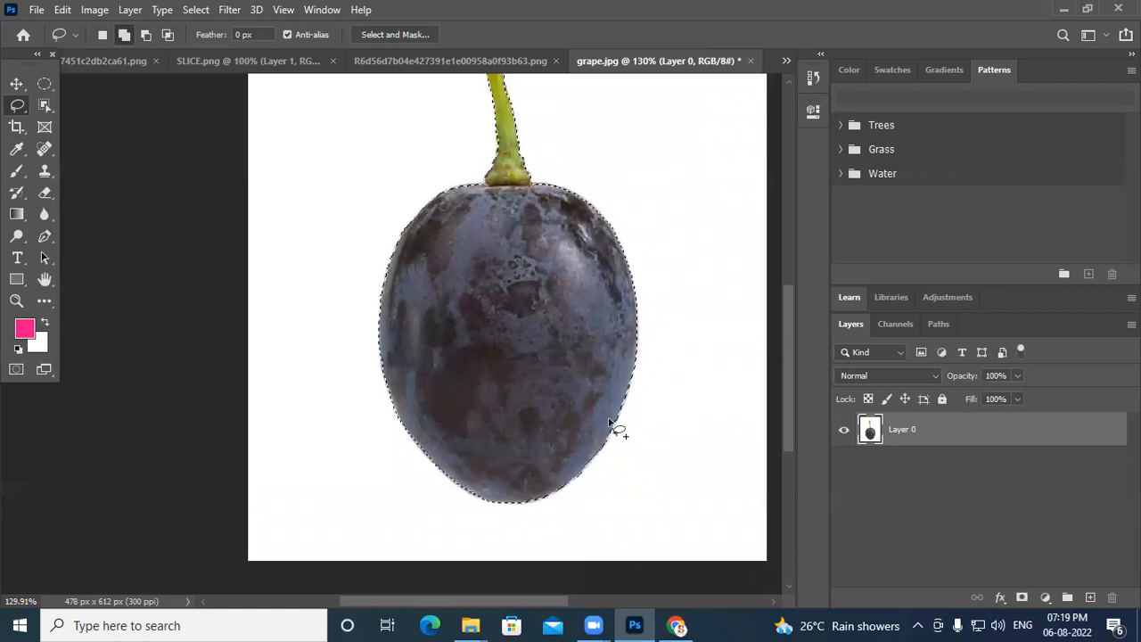
- Move the selected grape into the mango face document and place it over the left mango-slice eye
click(17, 82)
drag(565, 325, 484, 61)
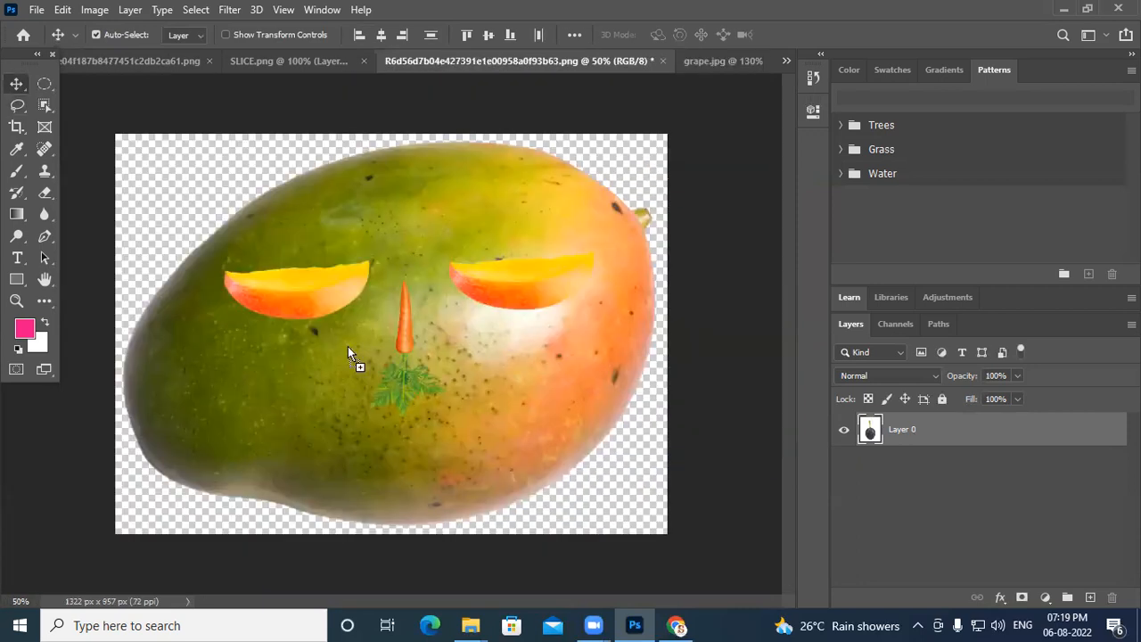
mouse_move(311, 260)
mouse_down()
mouse_move(318, 218)
mouse_move(319, 257)
mouse_up()
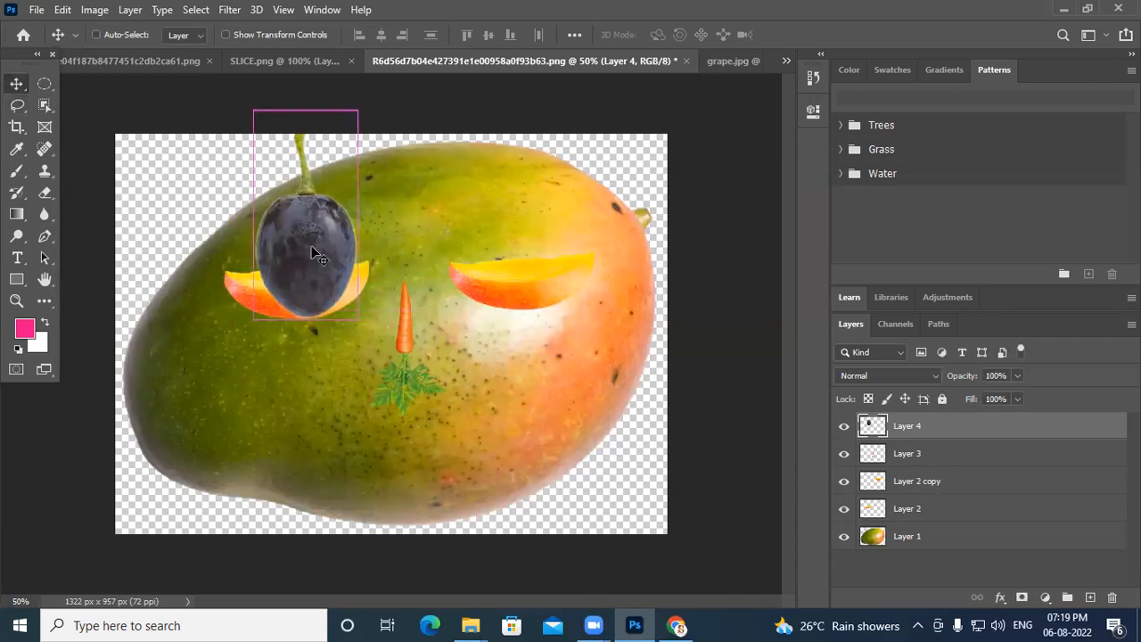
- Rotate the grape about 90° clockwise, scale it to about 47%, and place it on the left mango slice's upper edge
key(ctrl+t)
drag(370, 103, 405, 273)
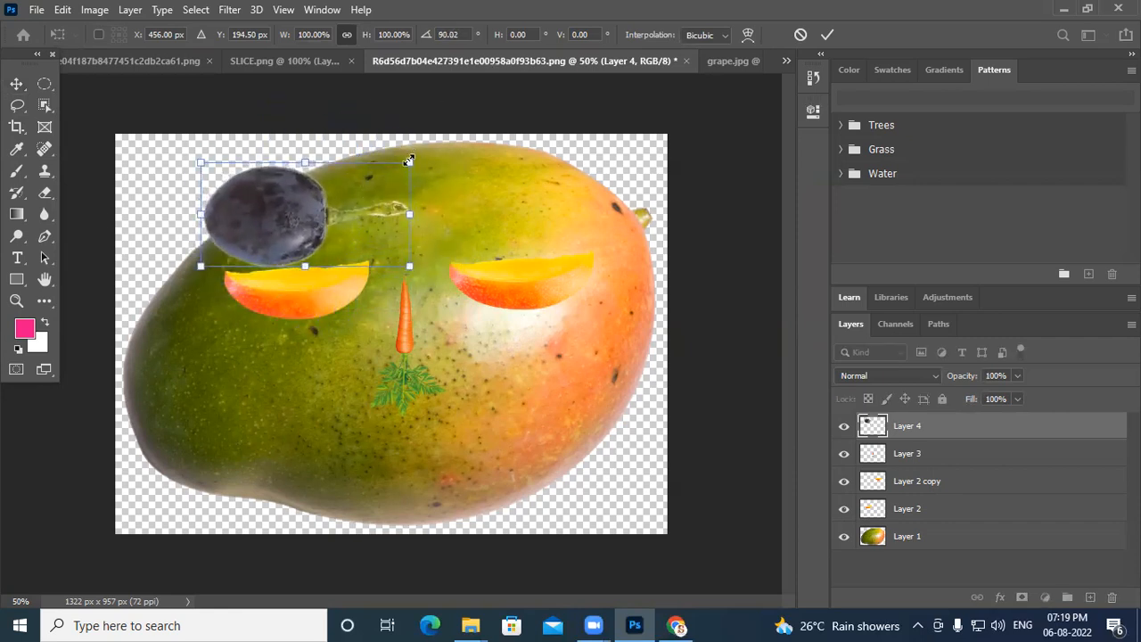
drag(410, 163, 367, 181)
drag(281, 220, 292, 260)
drag(380, 224, 371, 230)
drag(314, 259, 301, 264)
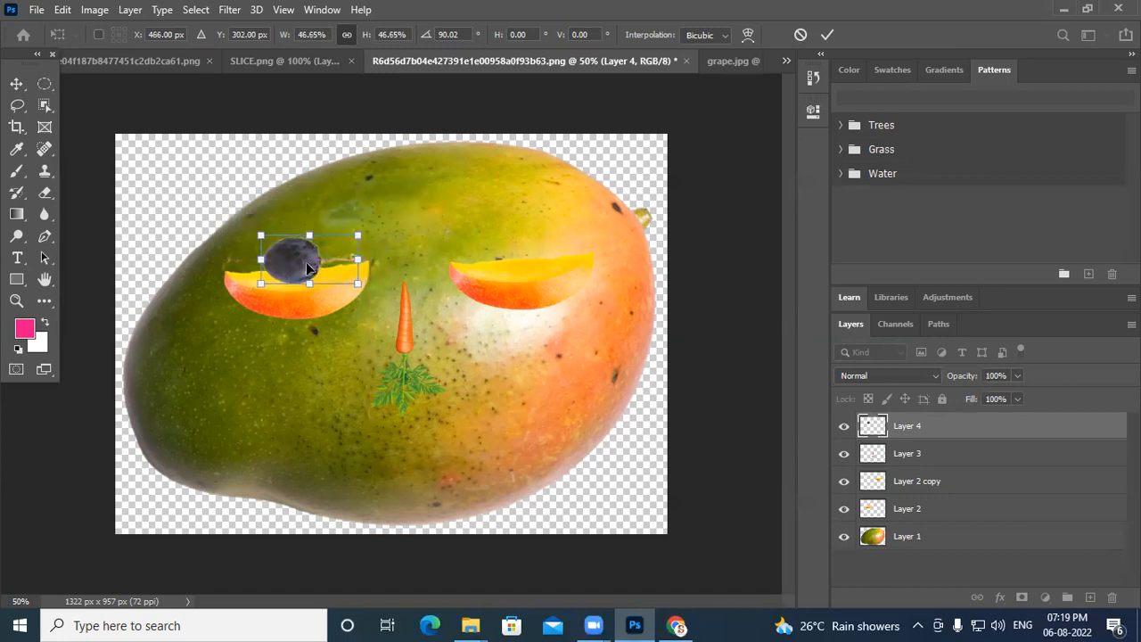
key(Return)
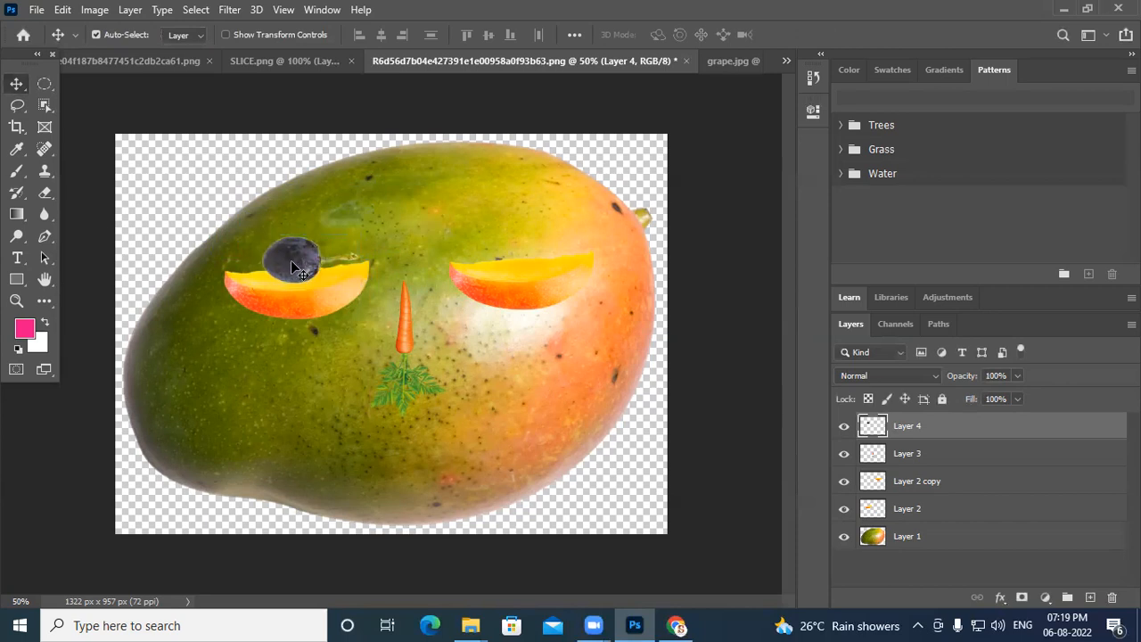
- Duplicate the grape layer, flip the copy horizontally, and place it on the right mango-slice eye
key(ctrl+j)
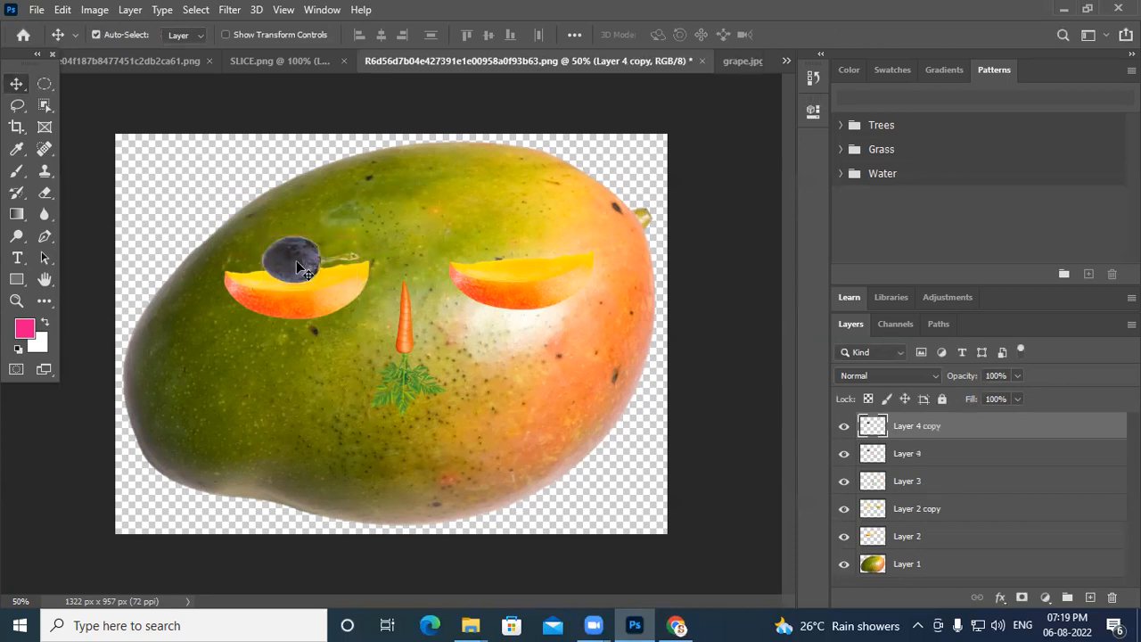
drag(296, 260, 296, 261)
key(ctrl+t)
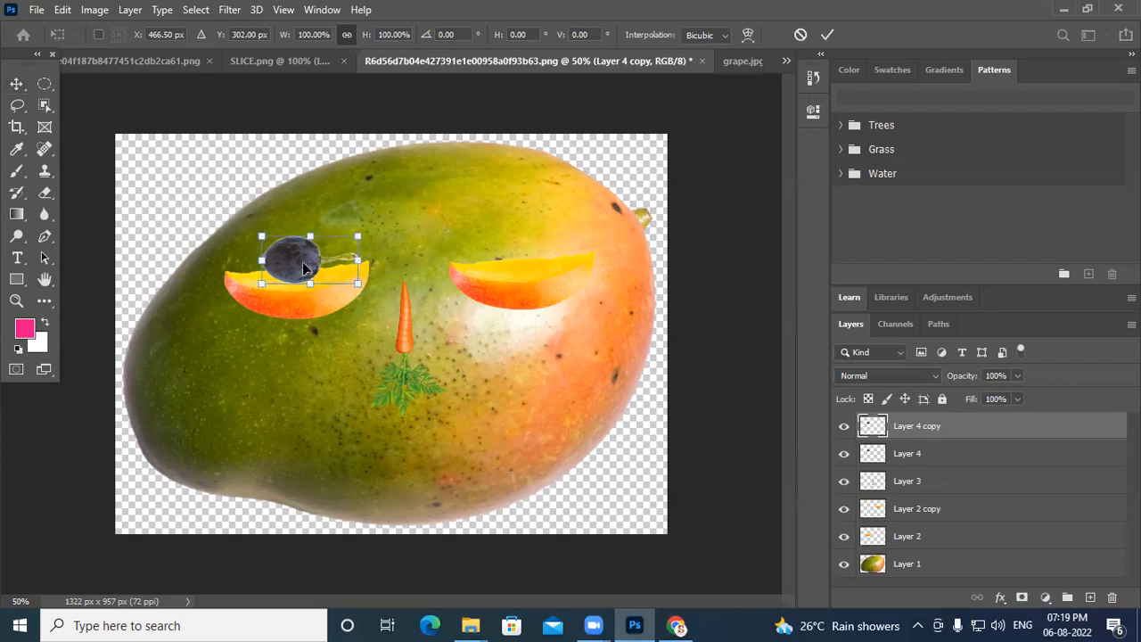
right_click(316, 266)
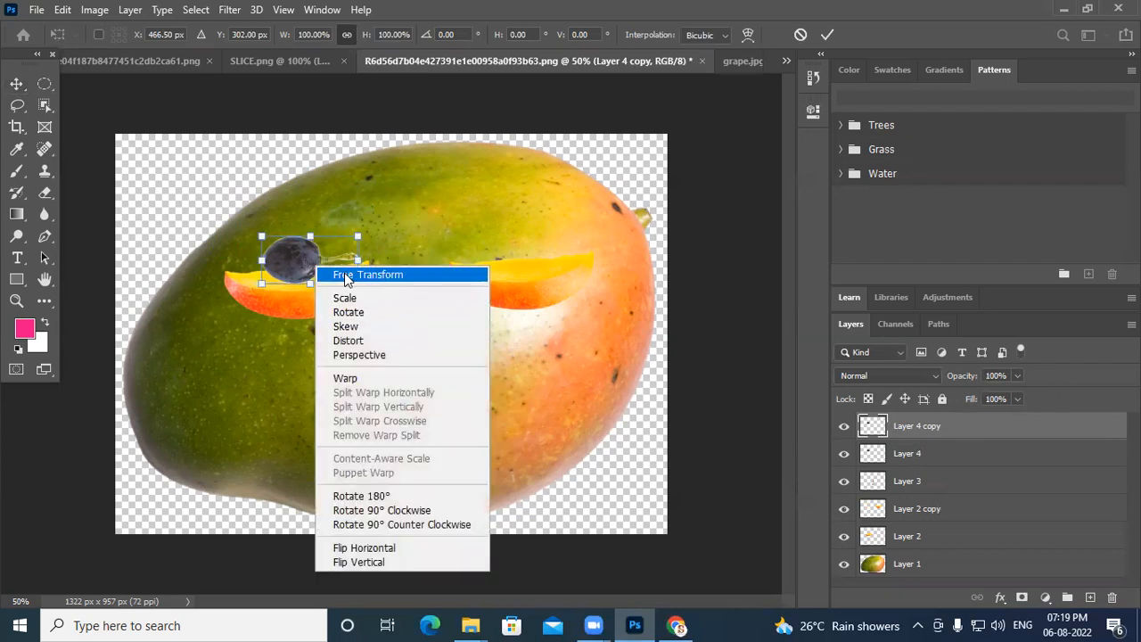
click(371, 549)
drag(299, 272, 515, 256)
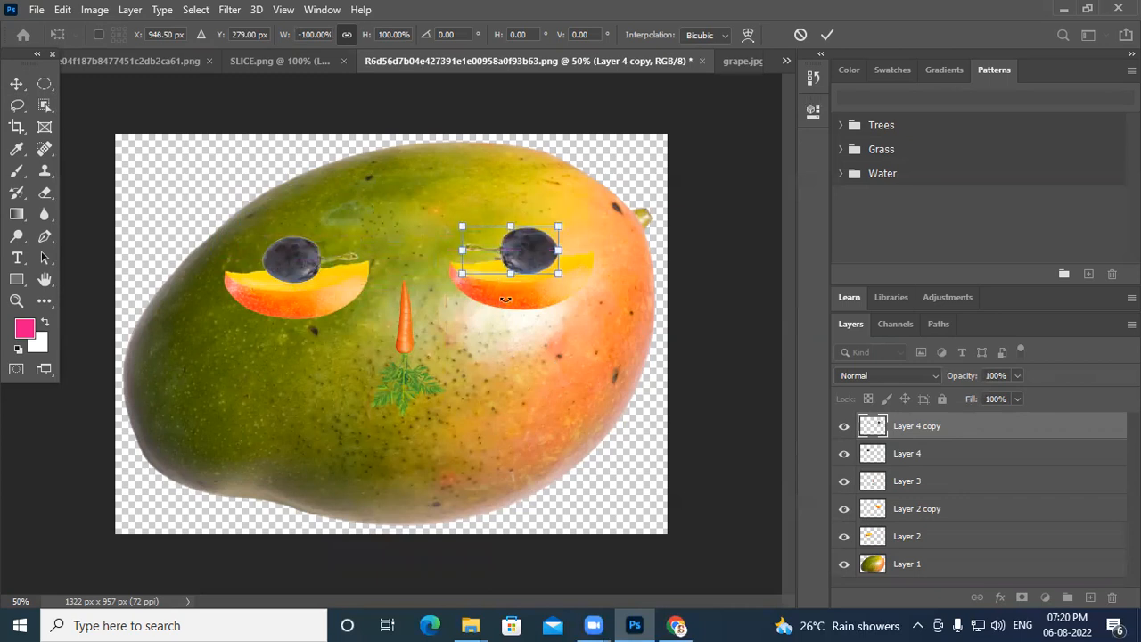
key(Return)
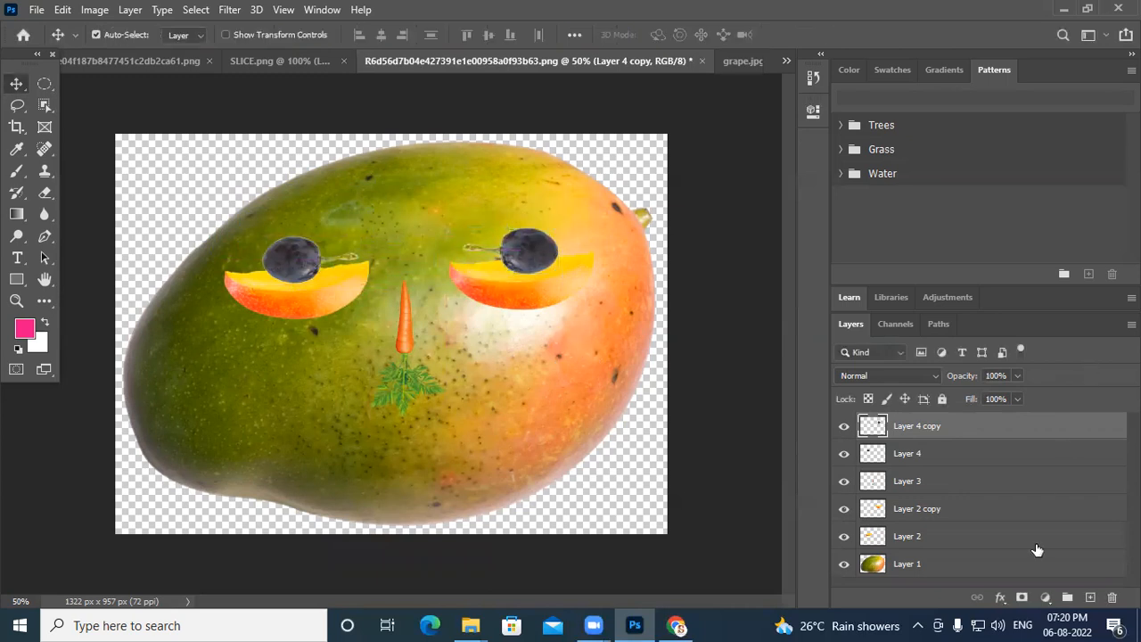
- Duplicate the right eye's mango slice, flip the copy vertically, and place it above the original to close the eye shape
click(920, 511)
click(843, 511)
click(843, 512)
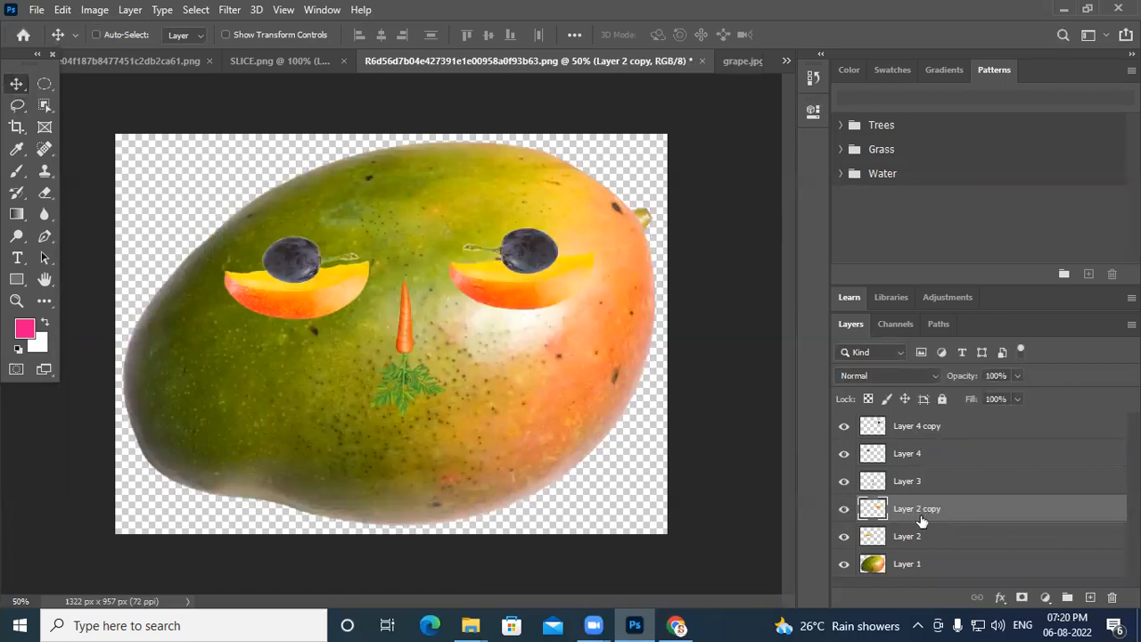
key(ctrl+j)
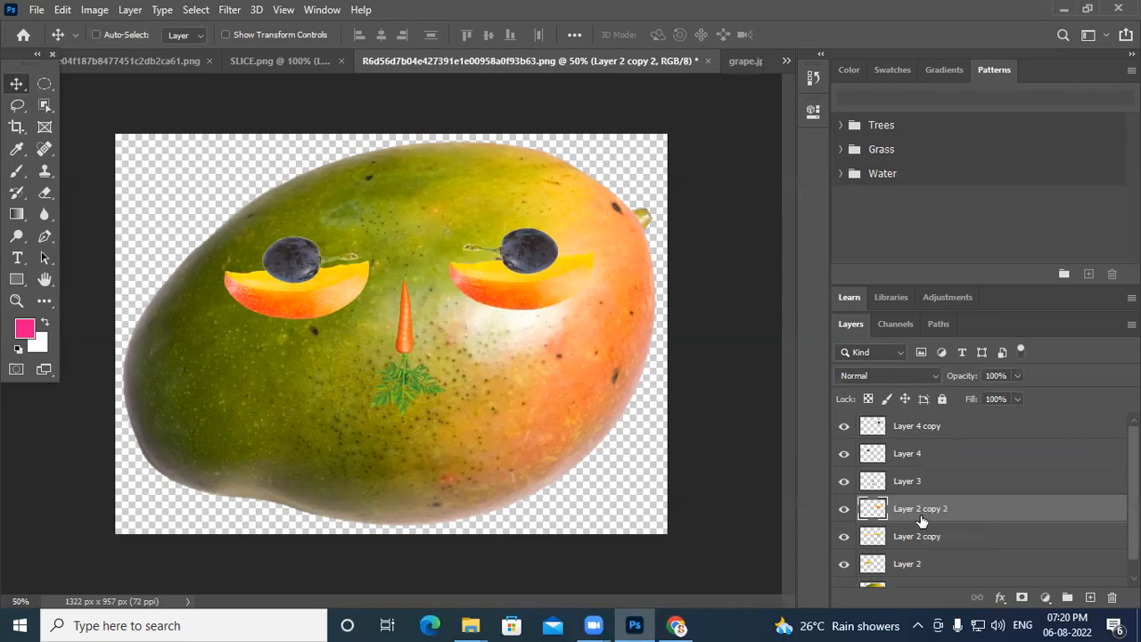
key(ctrl+t)
right_click(514, 285)
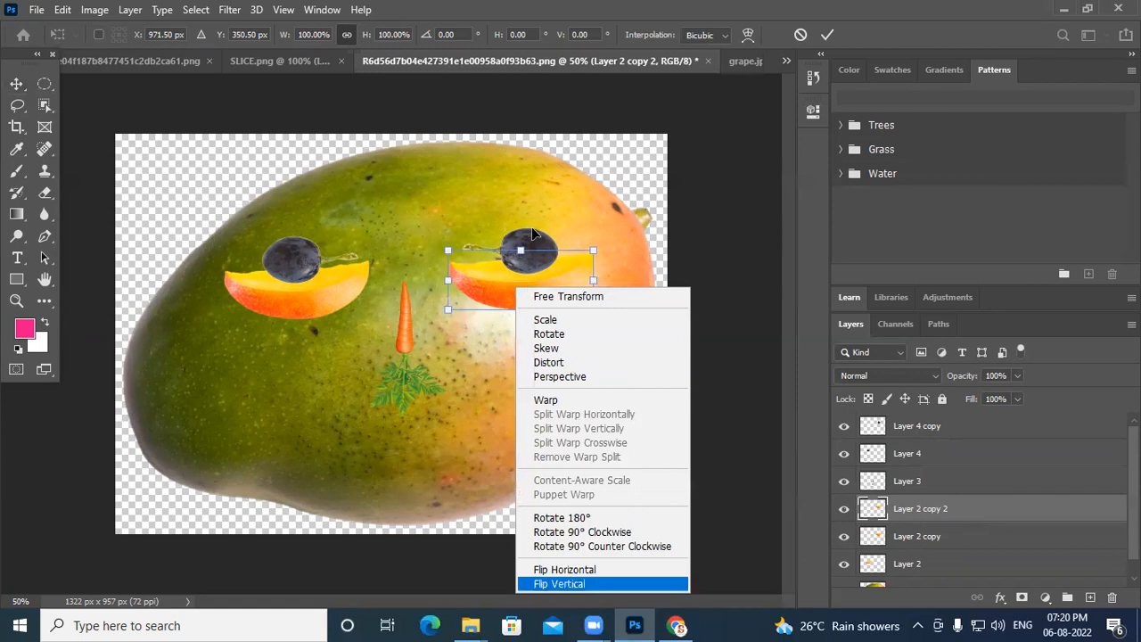
key(Return)
drag(439, 278, 450, 265)
key(Return)
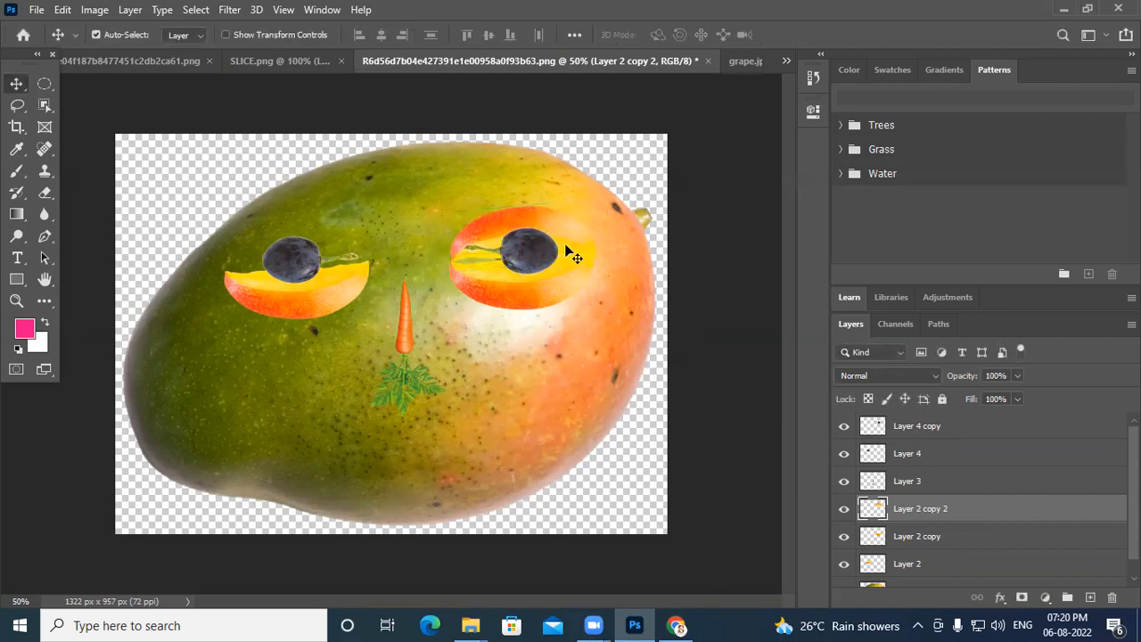
- Duplicate the right eye's upper mango slice, flip the copy horizontally, and fit it above the left eye's lower slice
key(ctrl+j)
key(ctrl+t)
right_click(556, 226)
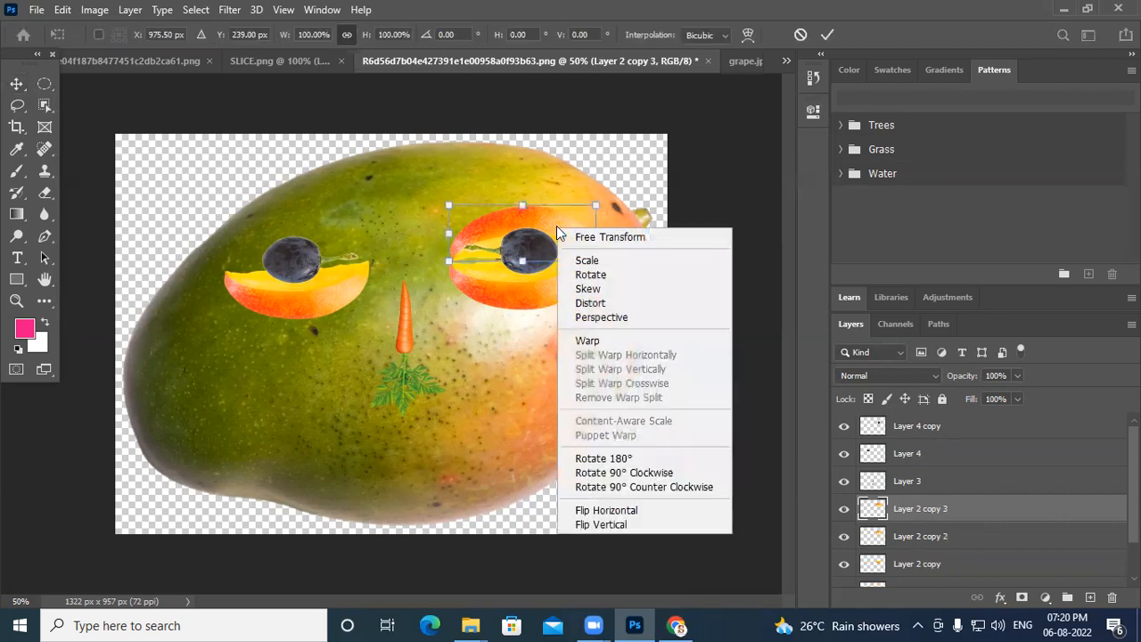
click(598, 514)
drag(533, 232, 333, 237)
drag(394, 211, 336, 230)
key(Return)
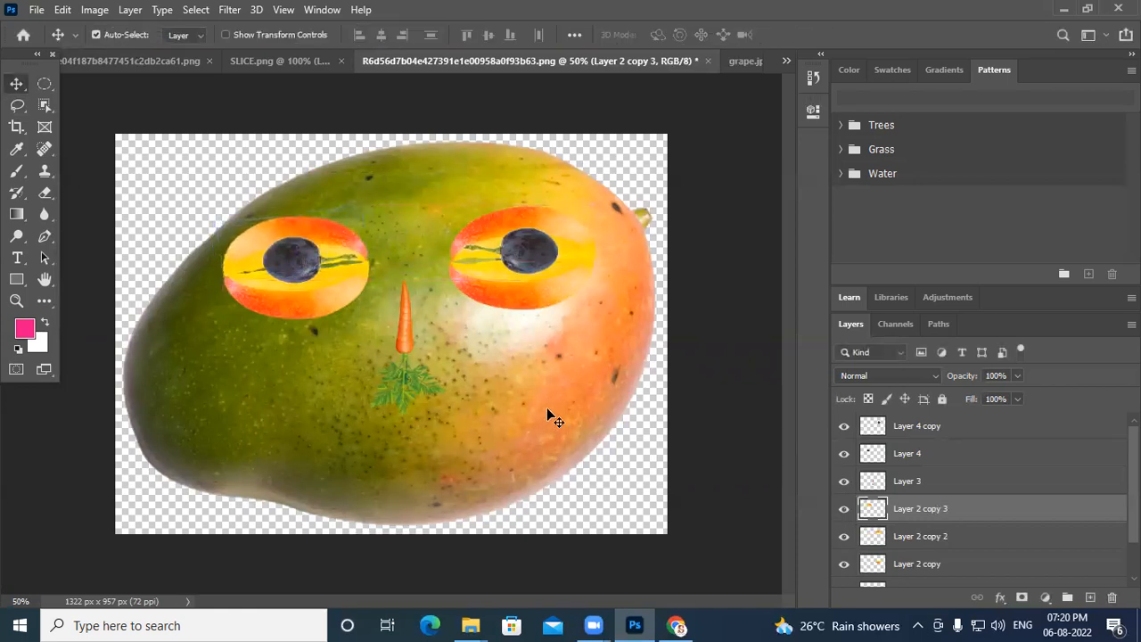
- Check the mango face with both finished eyes and close the SLICE.png document
scroll(541, 405, down, 7)
scroll(488, 410, up, 5)
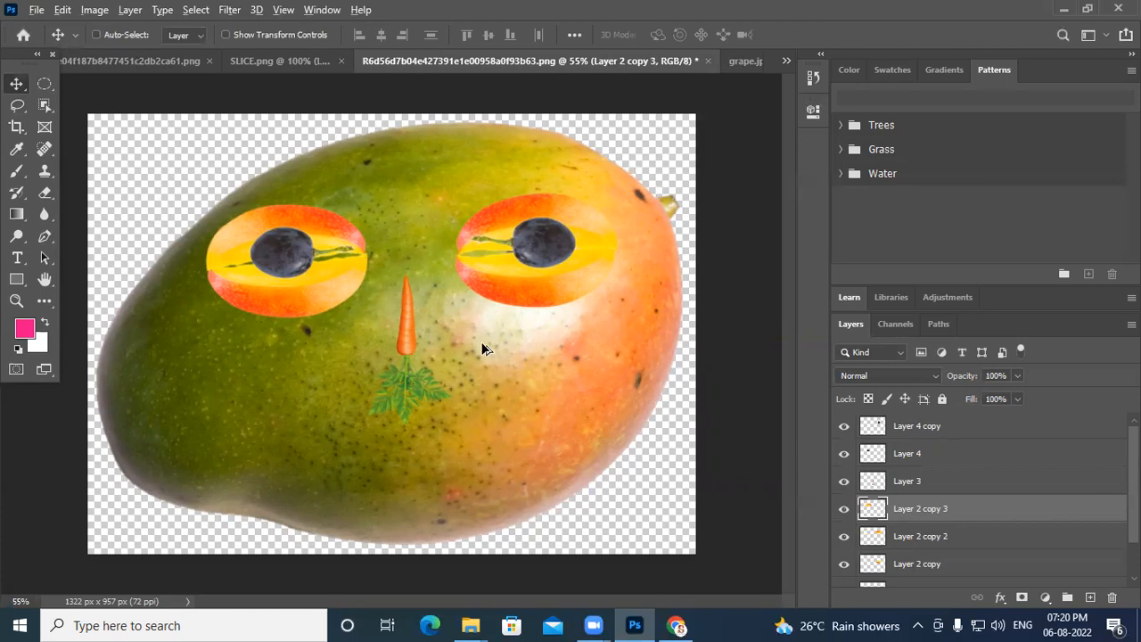
scroll(481, 341, down, 2)
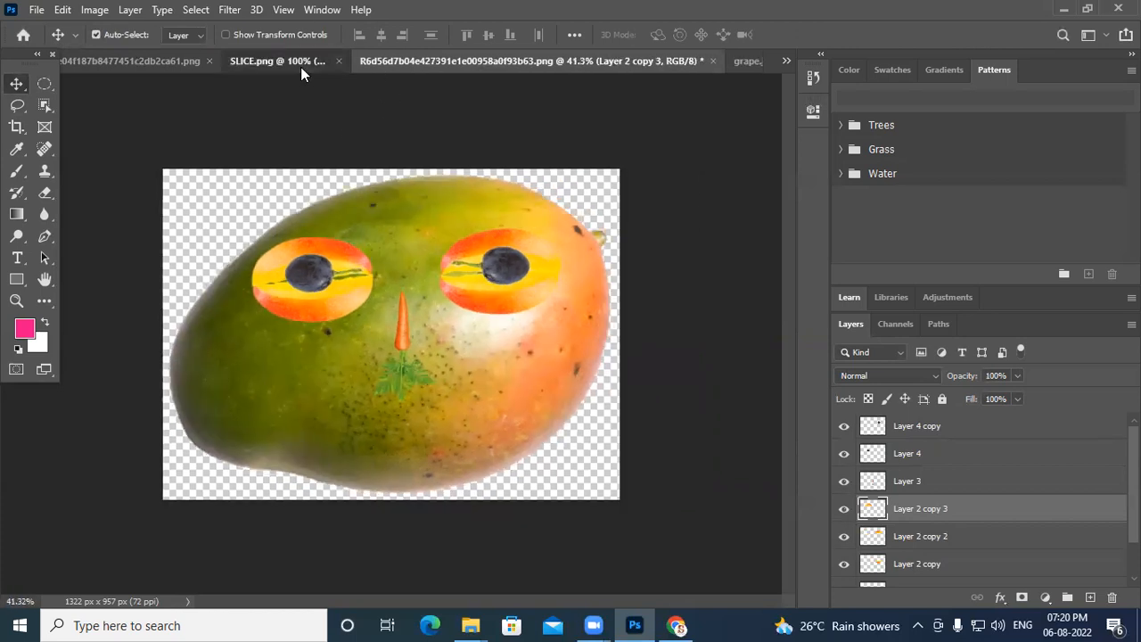
click(301, 62)
click(392, 61)
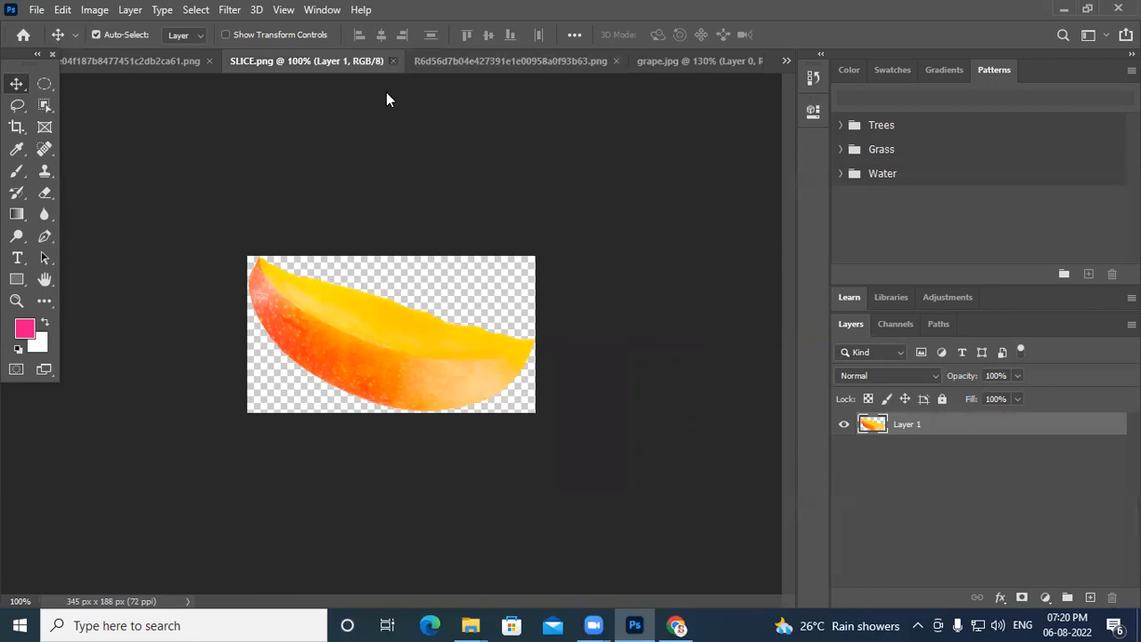
- Start a Warp transform on the whole mango in Layer 1 and bend its left edge inward
scroll(930, 513, down, 2)
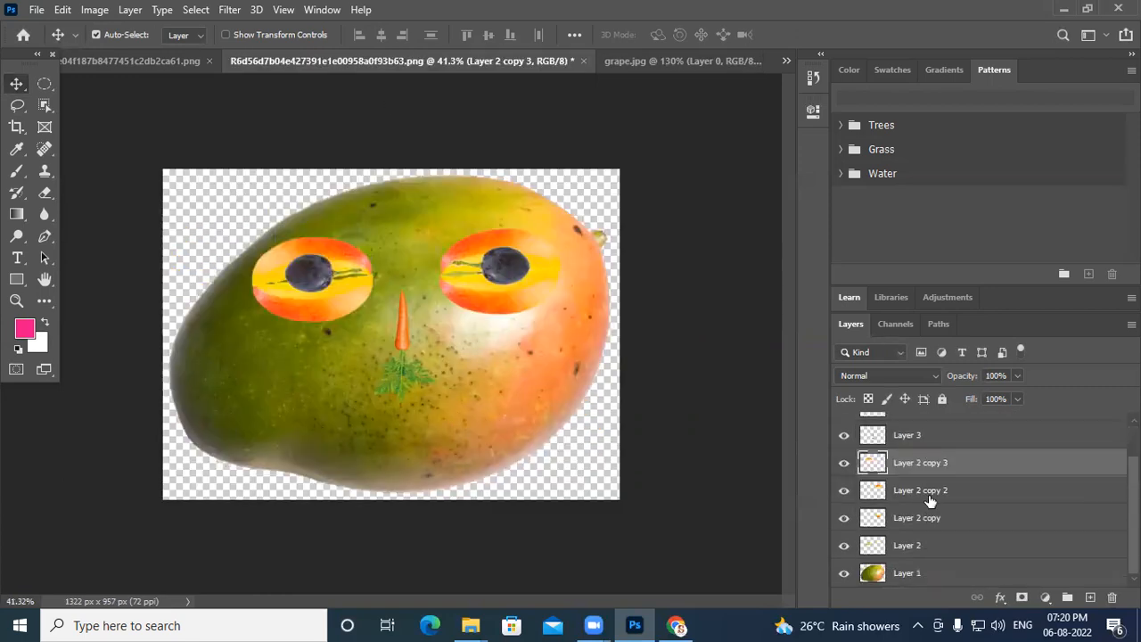
click(907, 574)
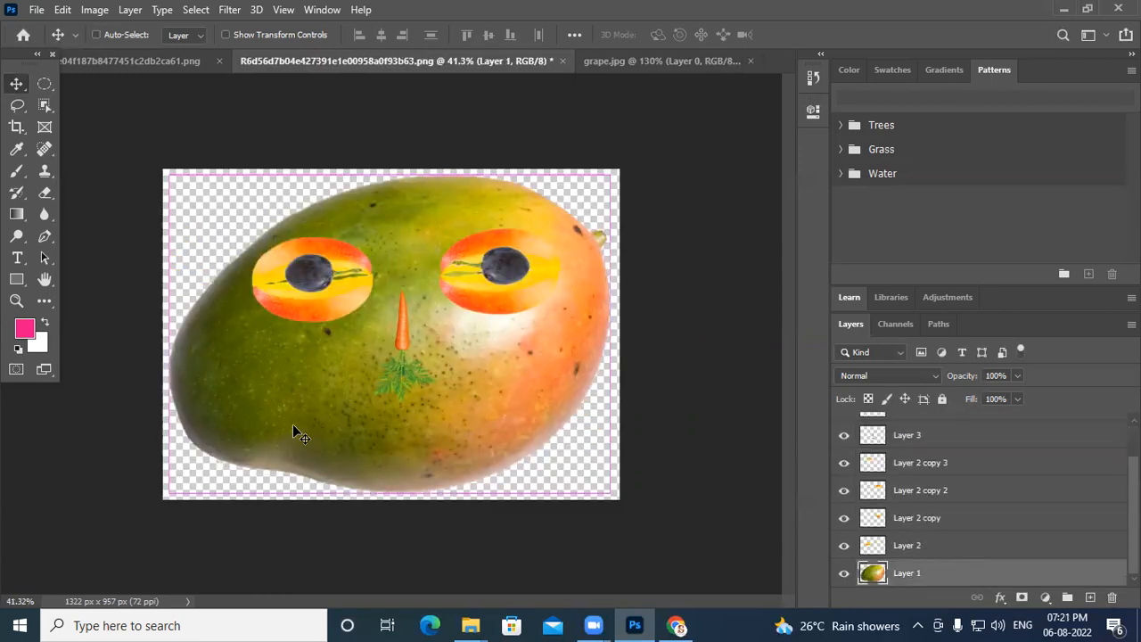
key(ctrl+t)
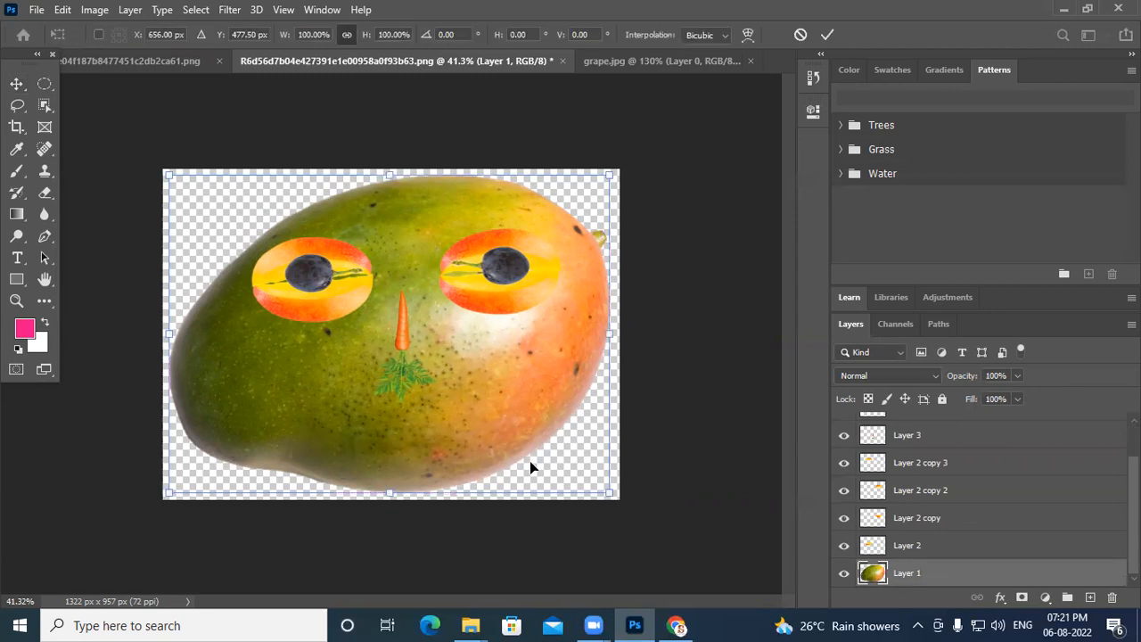
key(Return)
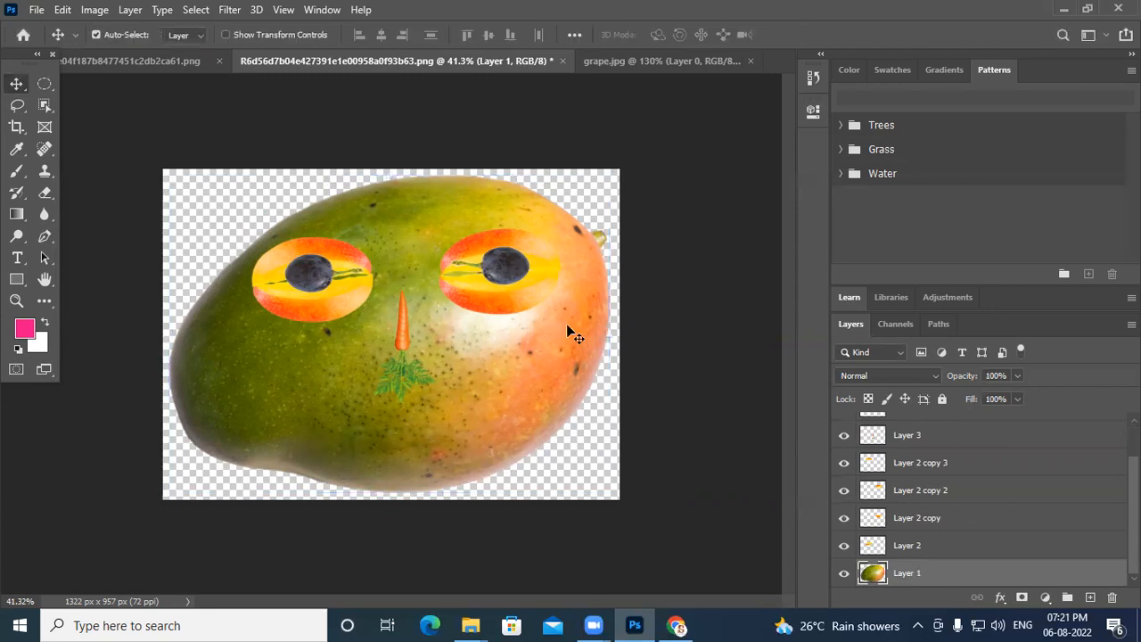
key(ctrl+t)
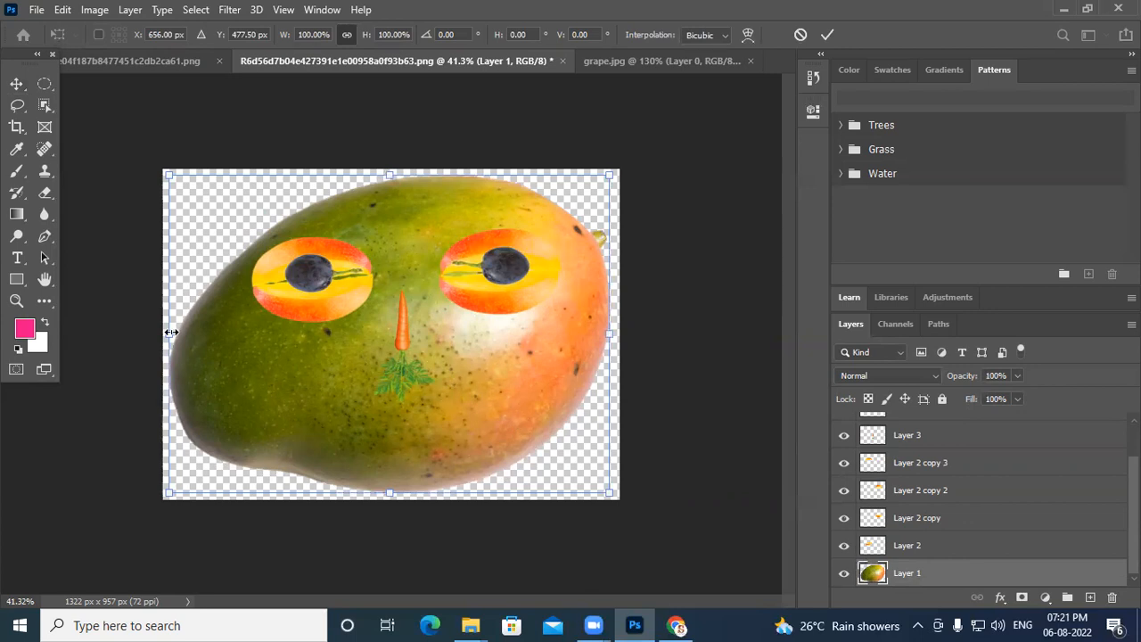
right_click(214, 356)
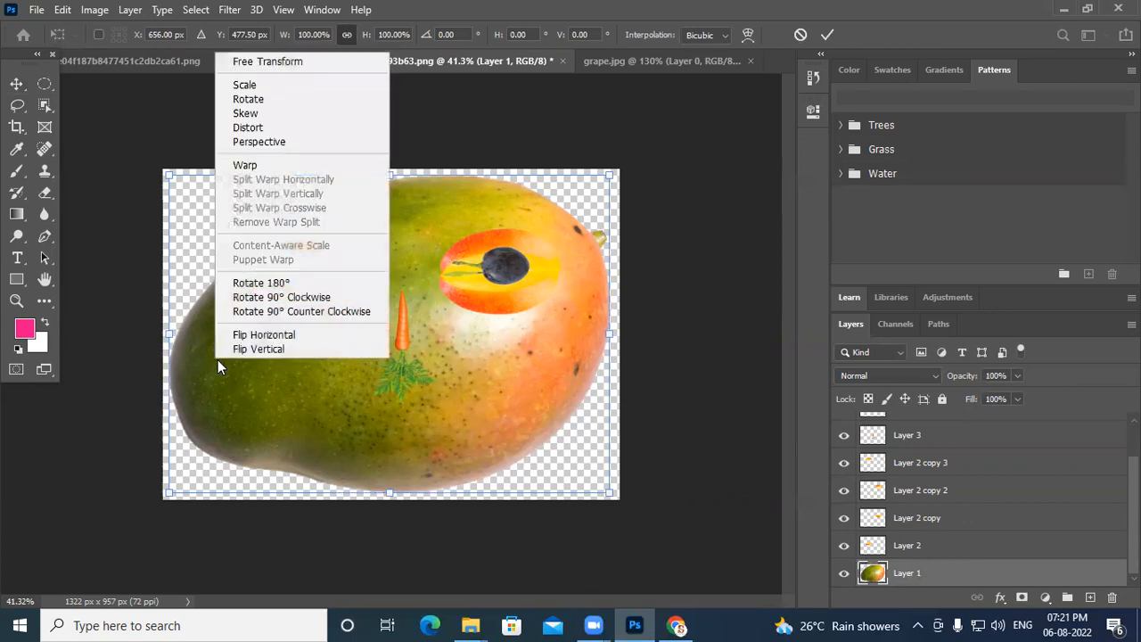
click(258, 165)
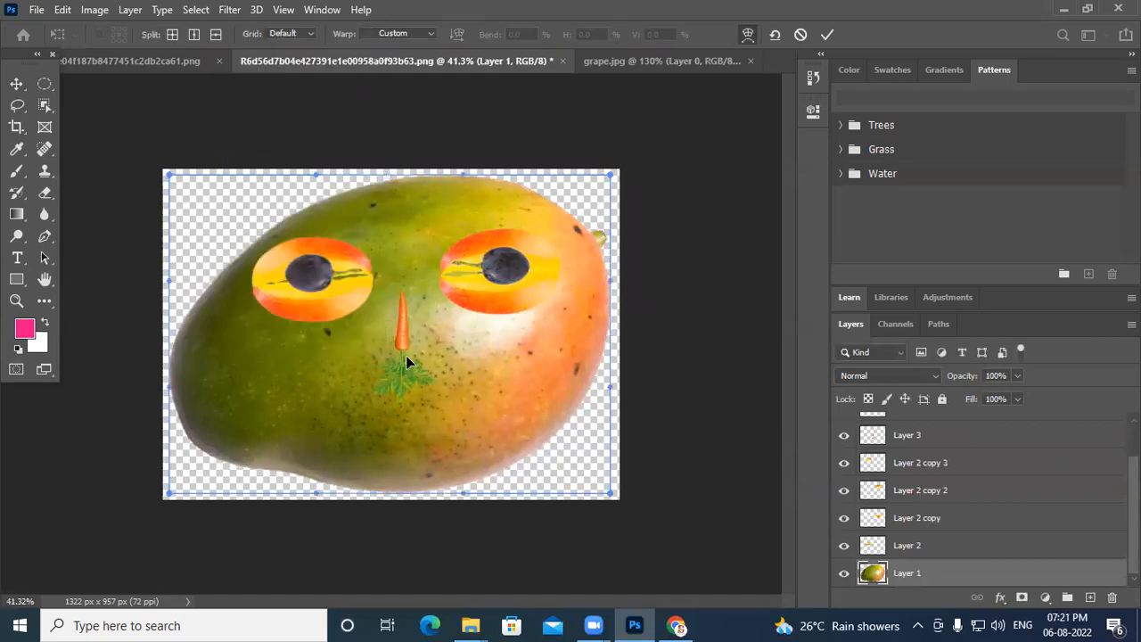
drag(170, 385, 207, 339)
drag(169, 260, 190, 225)
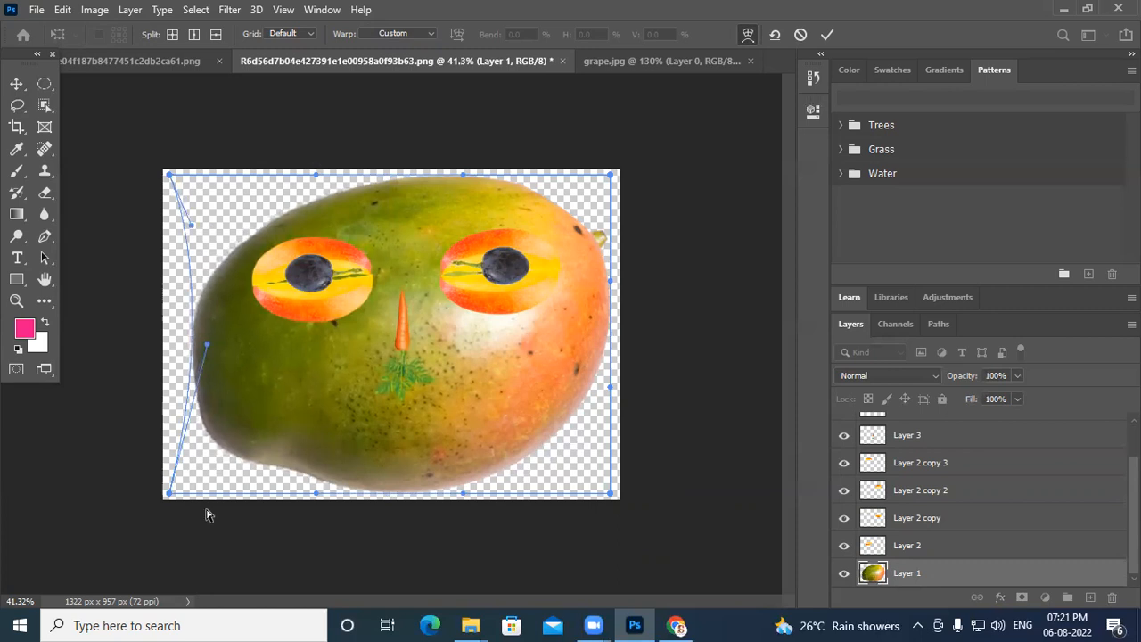
- Warp the mango's lower-left and lower-right corners inward, round its bottom edge towards a chin shape, and apply the warp
drag(167, 493, 227, 474)
drag(236, 401, 217, 435)
mouse_move(206, 351)
mouse_down()
mouse_move(143, 376)
mouse_move(185, 361)
mouse_move(214, 325)
mouse_move(189, 347)
mouse_up()
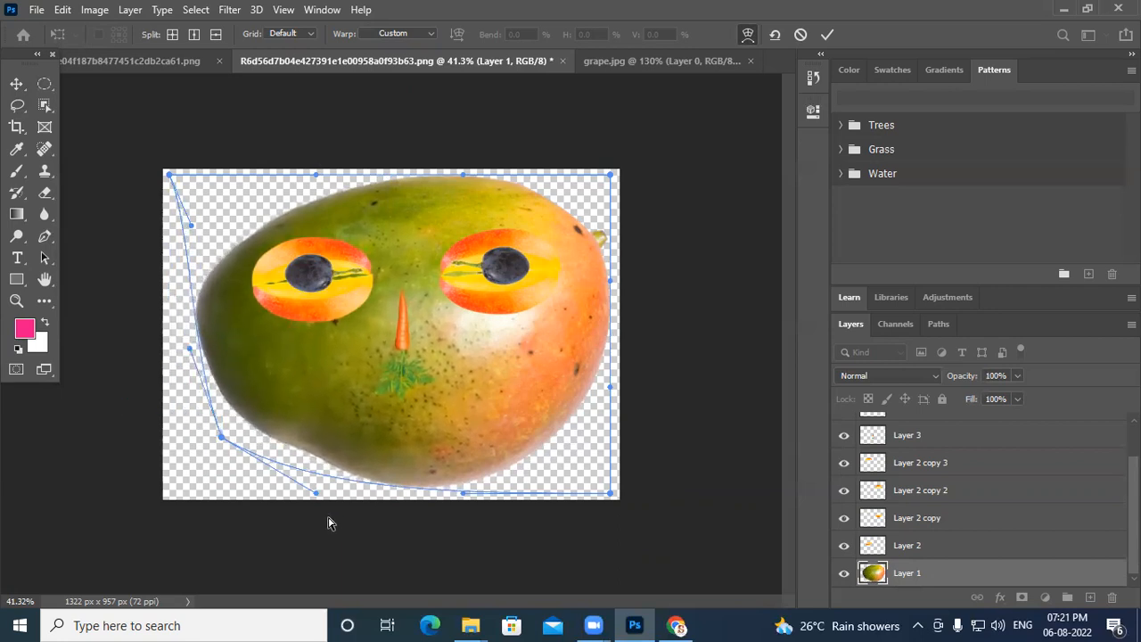
drag(318, 497, 299, 515)
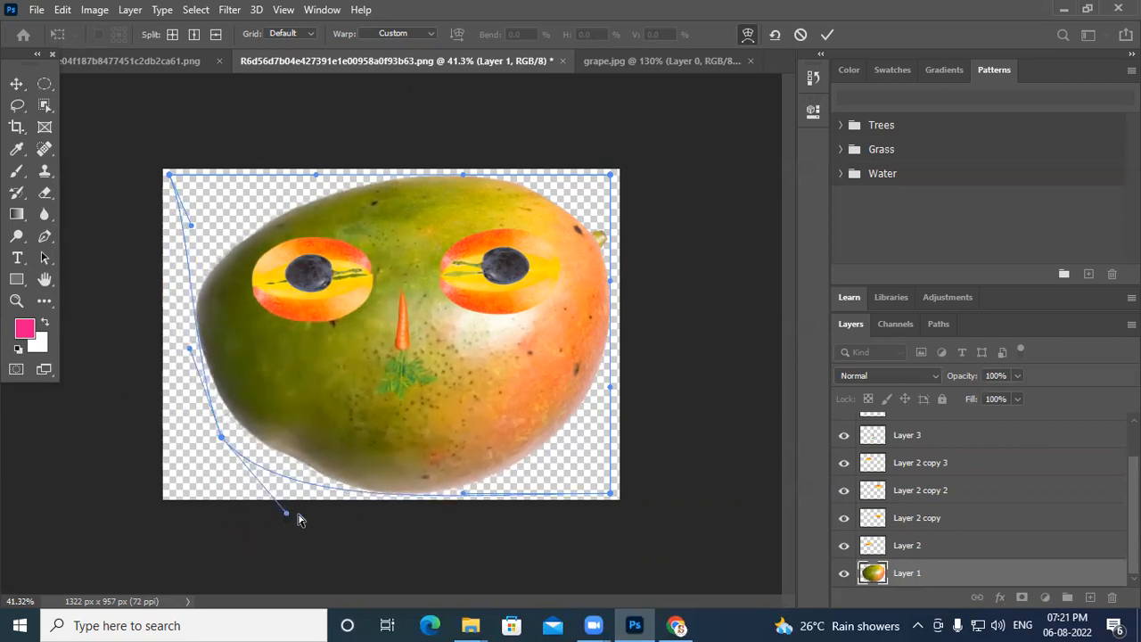
drag(471, 496, 440, 501)
drag(611, 497, 585, 475)
key(Return)
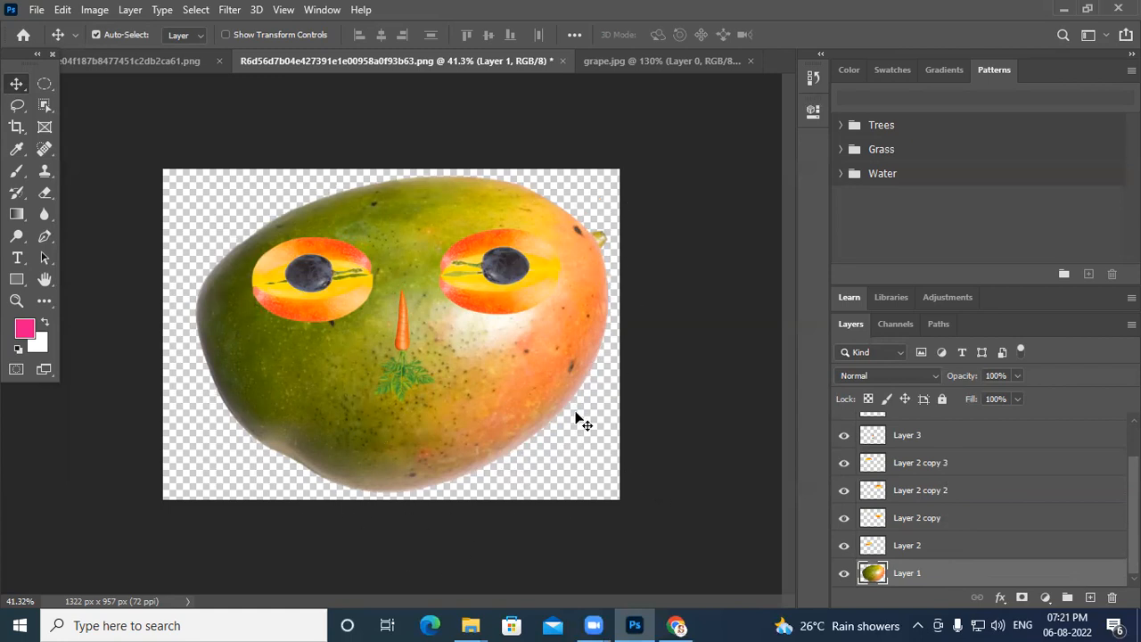
- Close the mango face, grape.jpg and carrot documents without saving their changes
click(563, 60)
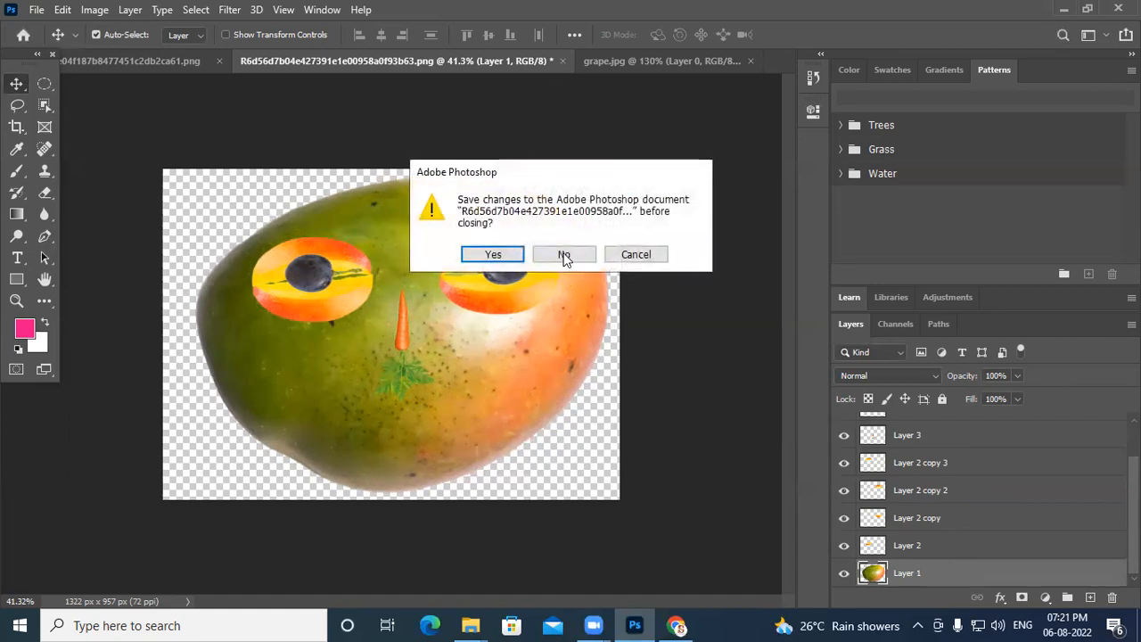
click(563, 254)
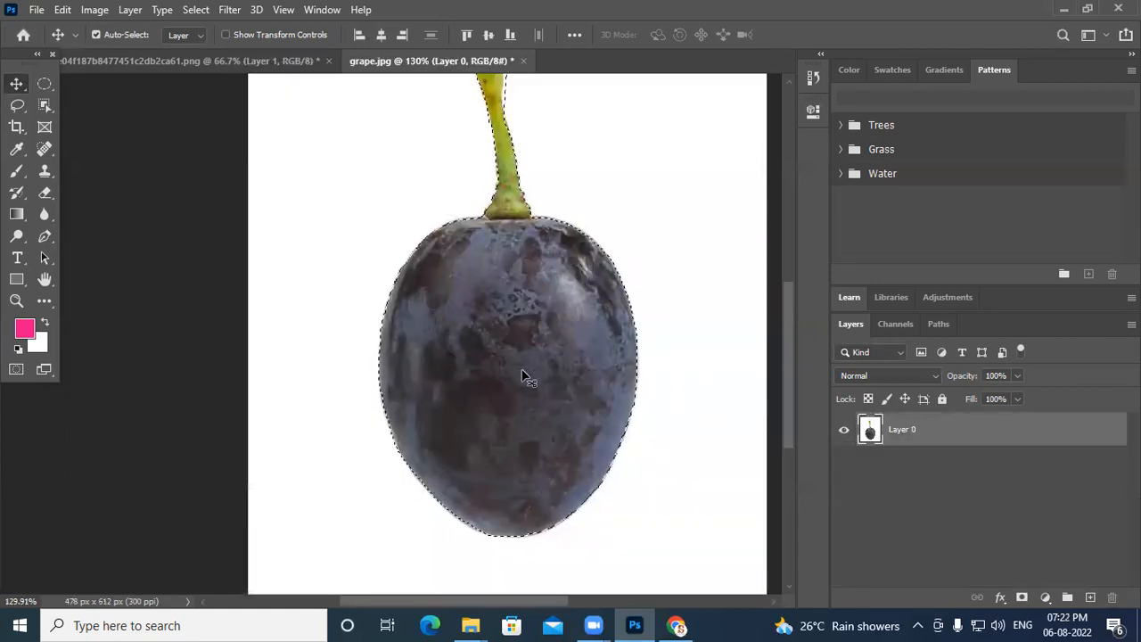
key(ctrl+c)
key(ctrl+d)
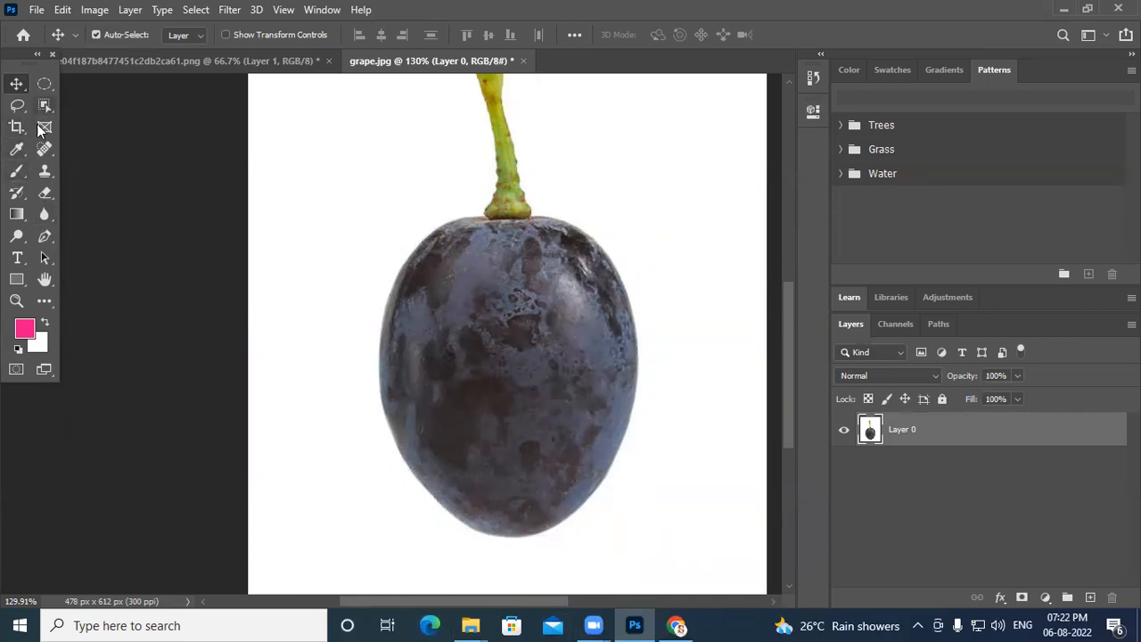
click(524, 61)
click(570, 245)
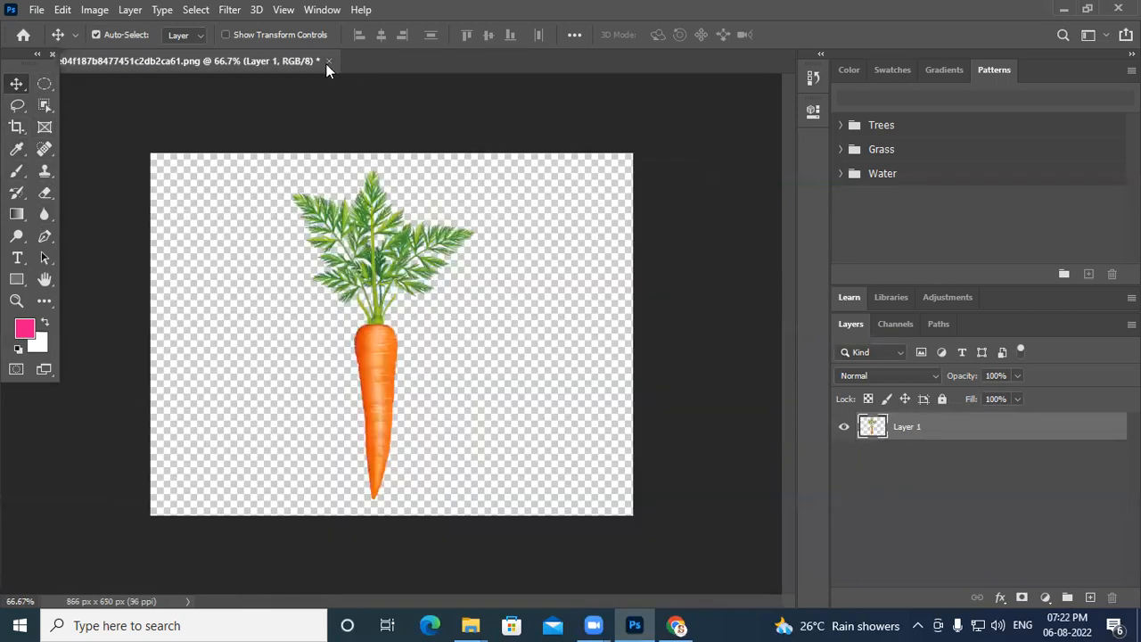
click(328, 62)
click(565, 254)
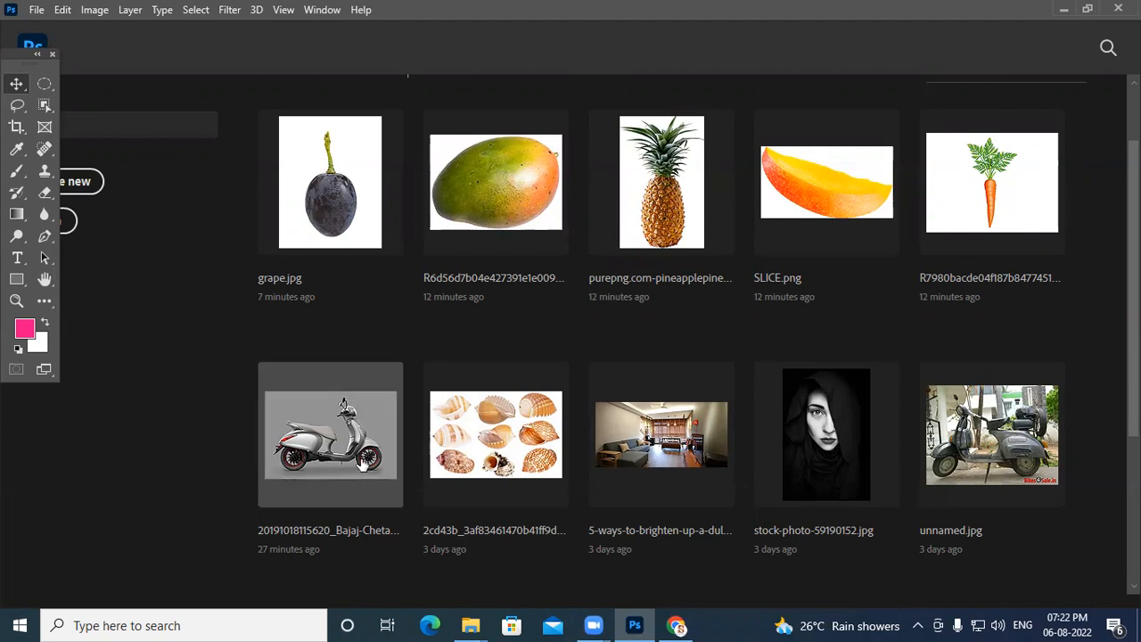
- Open the motorcycle rider image 82fe7f5a4f23b468009e4d9cee16dda8 from the photoshop folder on drive G
scroll(723, 428, down, 3)
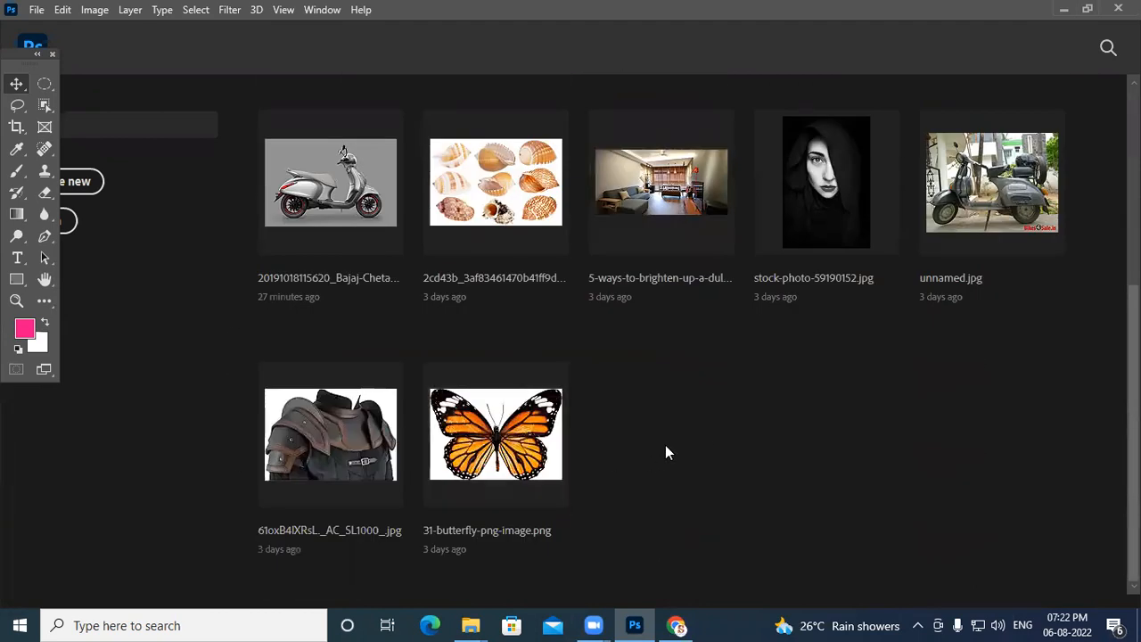
click(84, 220)
scroll(686, 332, down, 6)
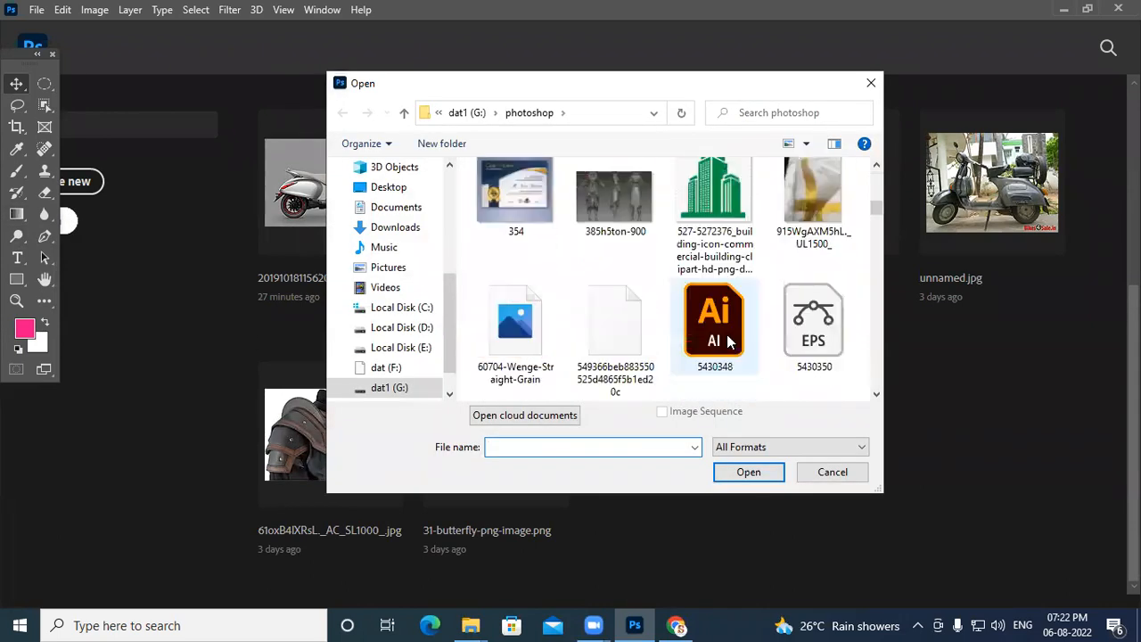
scroll(726, 339, up, 2)
scroll(727, 339, up, 3)
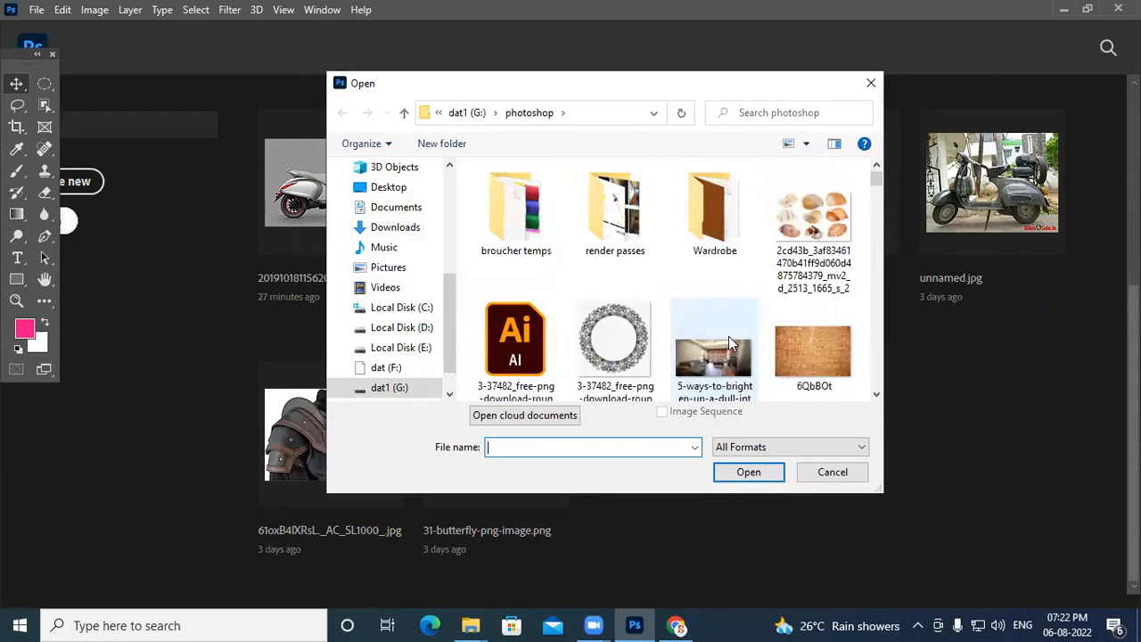
scroll(728, 336, down, 2)
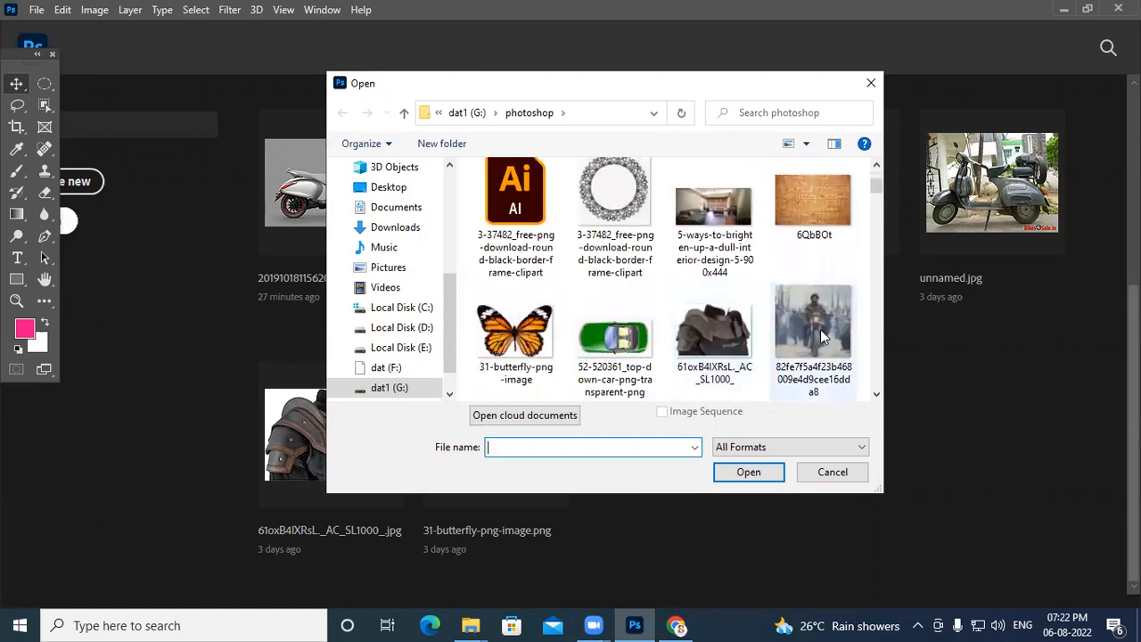
click(811, 356)
click(781, 475)
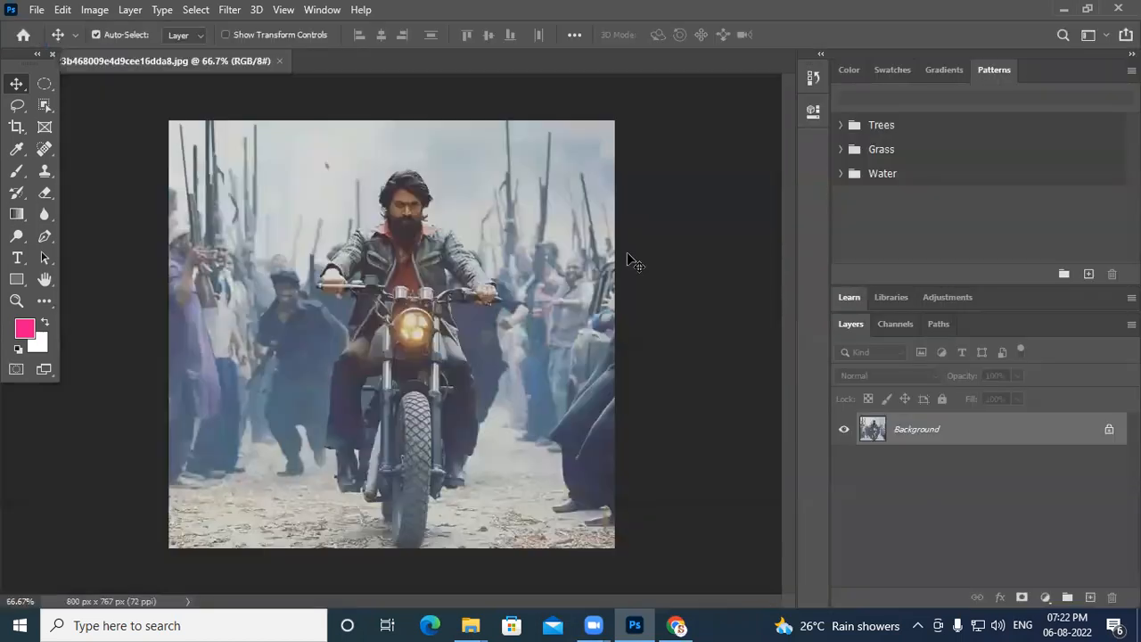
- Unlock the Background layer of the rider photo
scroll(448, 268, up, 3)
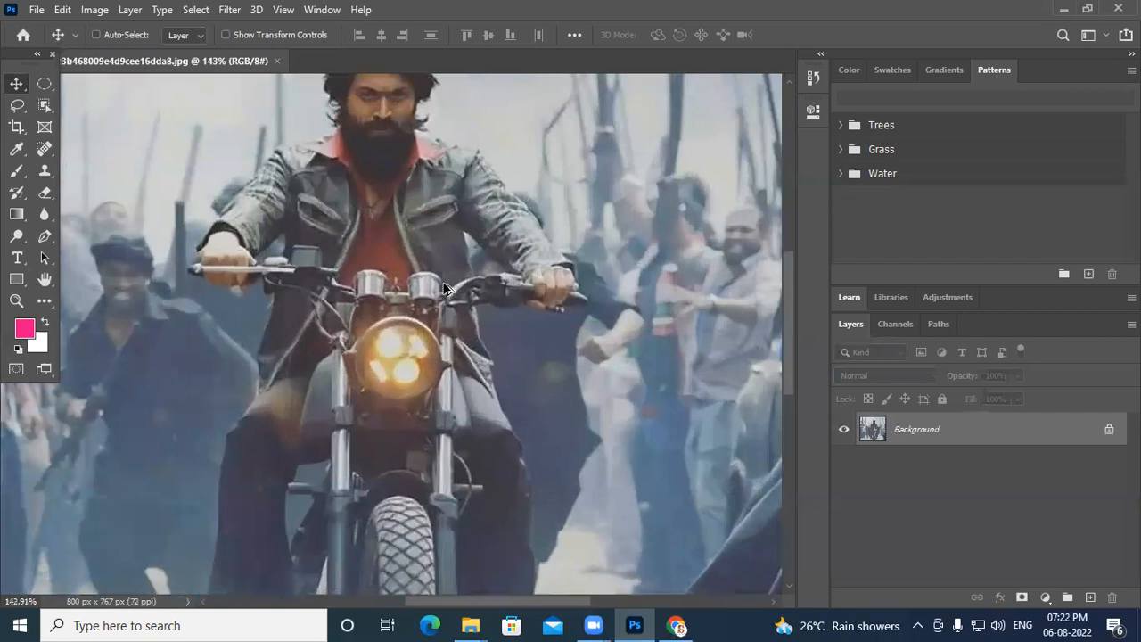
click(1107, 432)
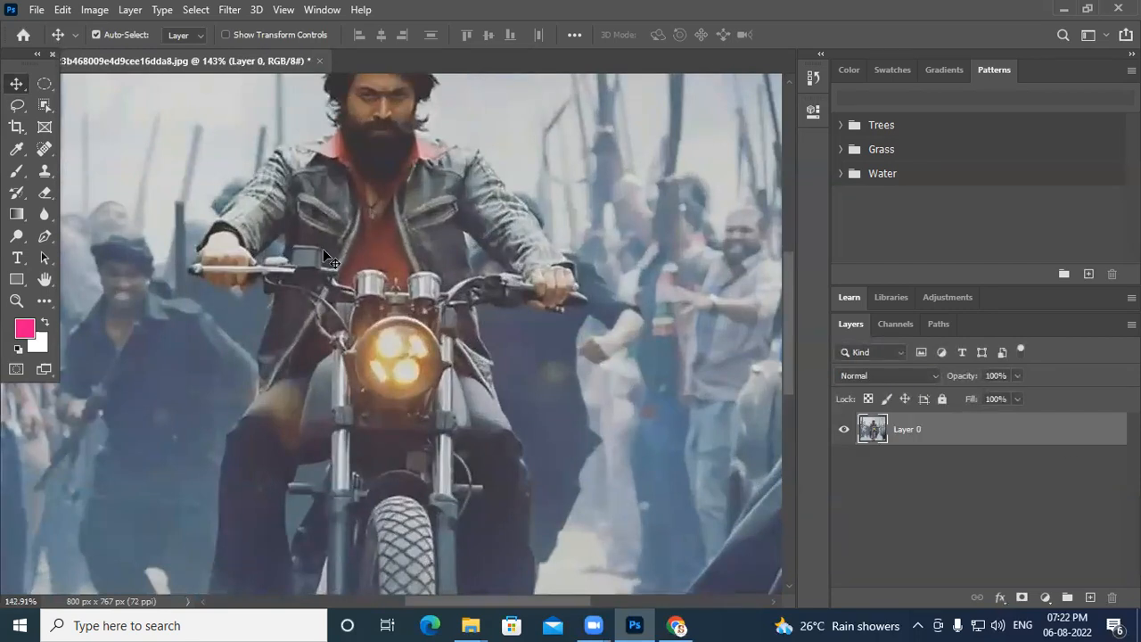
scroll(419, 246, up, 3)
drag(387, 175, 422, 373)
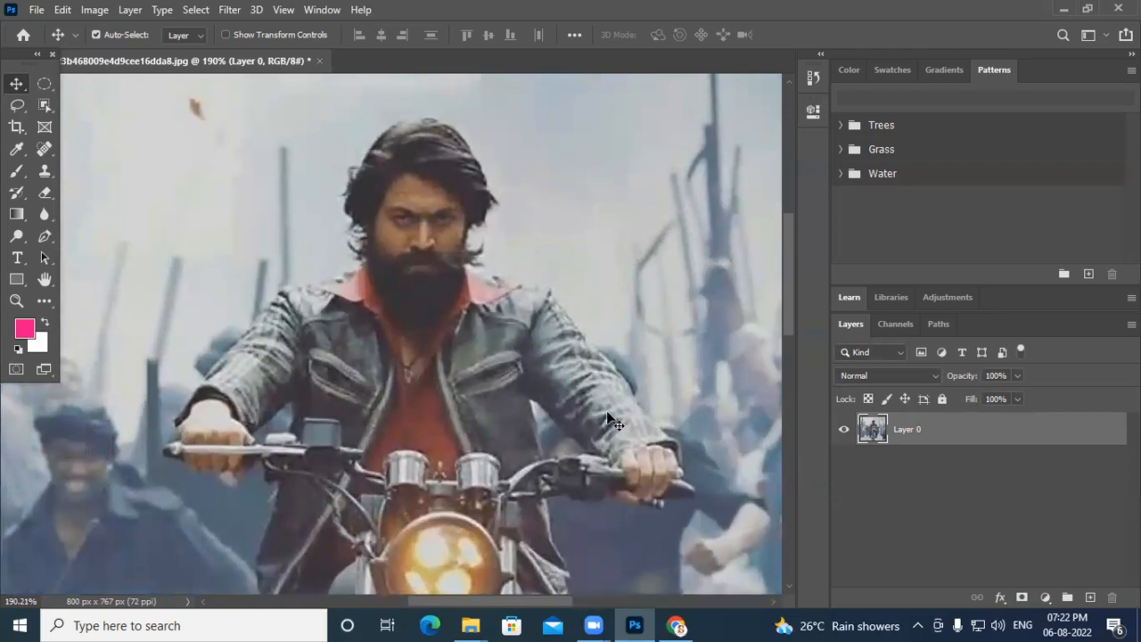
- Start a Polygonal Lasso outline around the rider's head, tracing the image-left edge of his hair up towards the crown
click(17, 105)
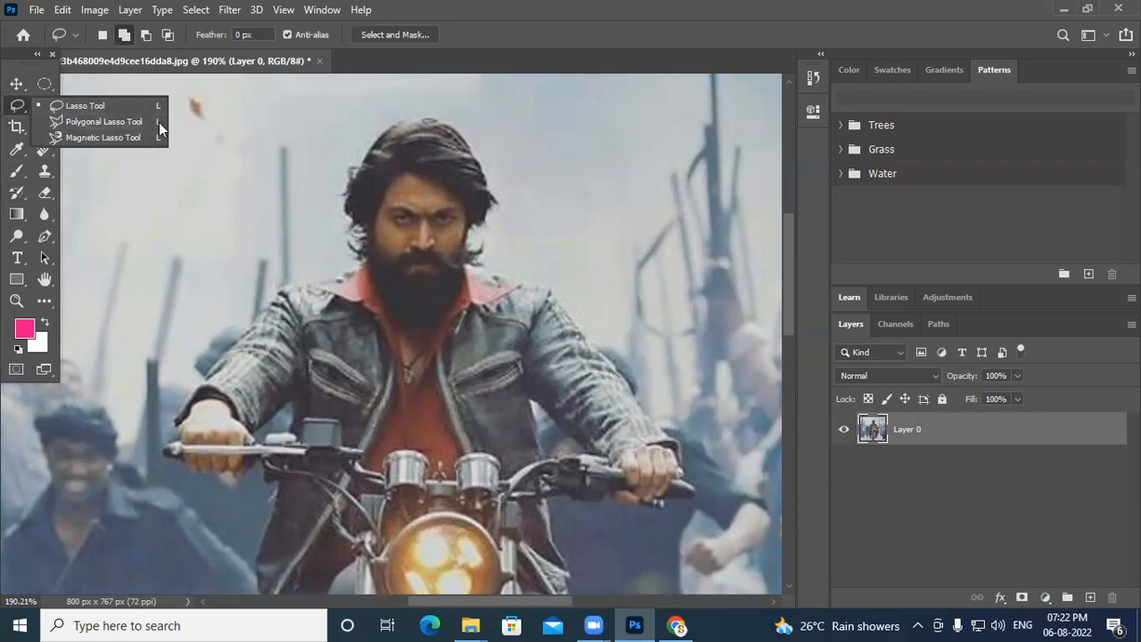
click(130, 122)
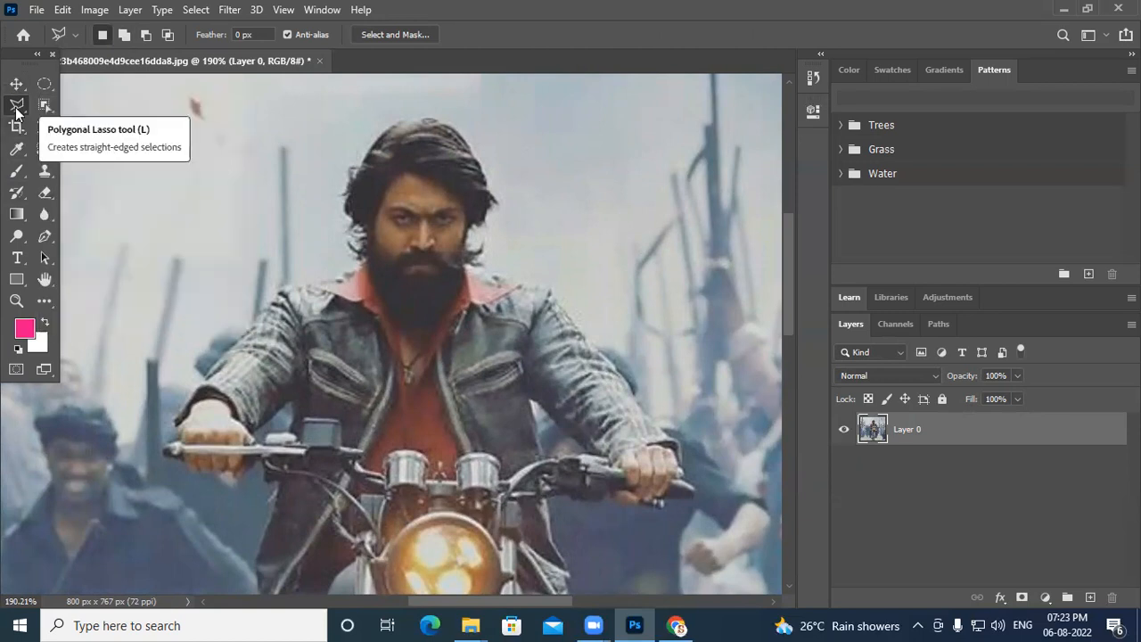
scroll(384, 268, up, 6)
drag(340, 271, 333, 406)
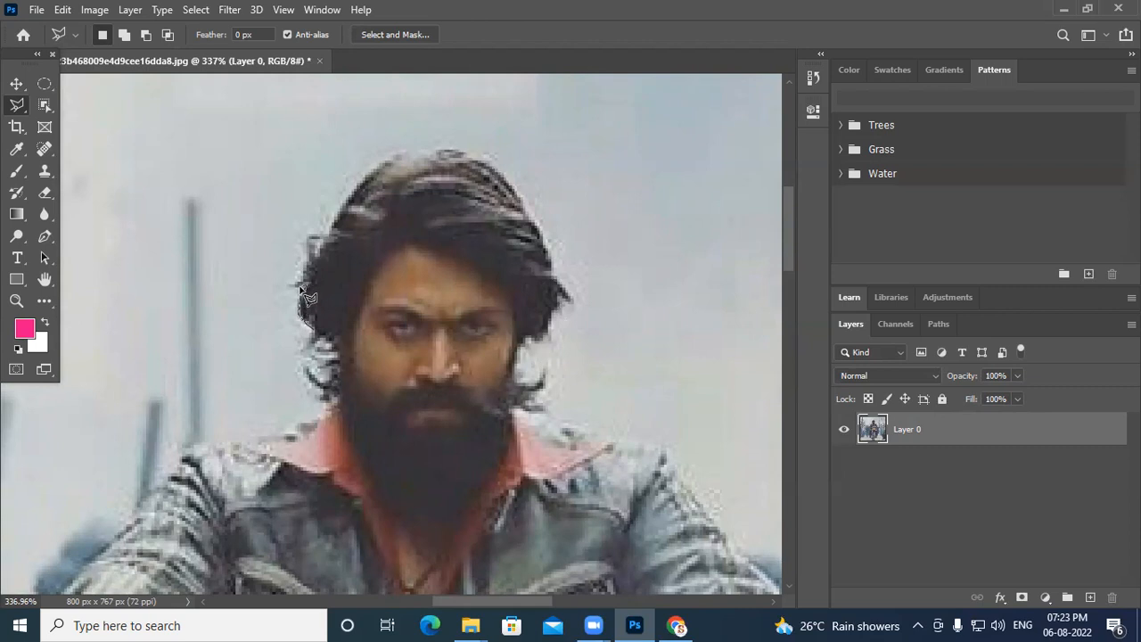
click(307, 237)
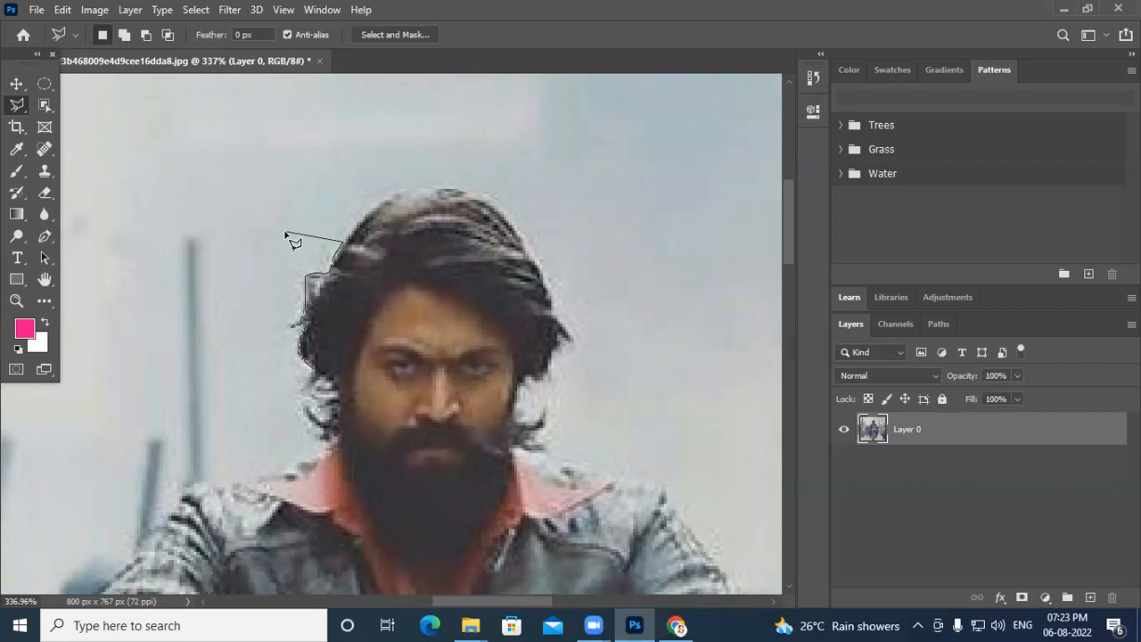
click(387, 199)
click(403, 190)
click(431, 186)
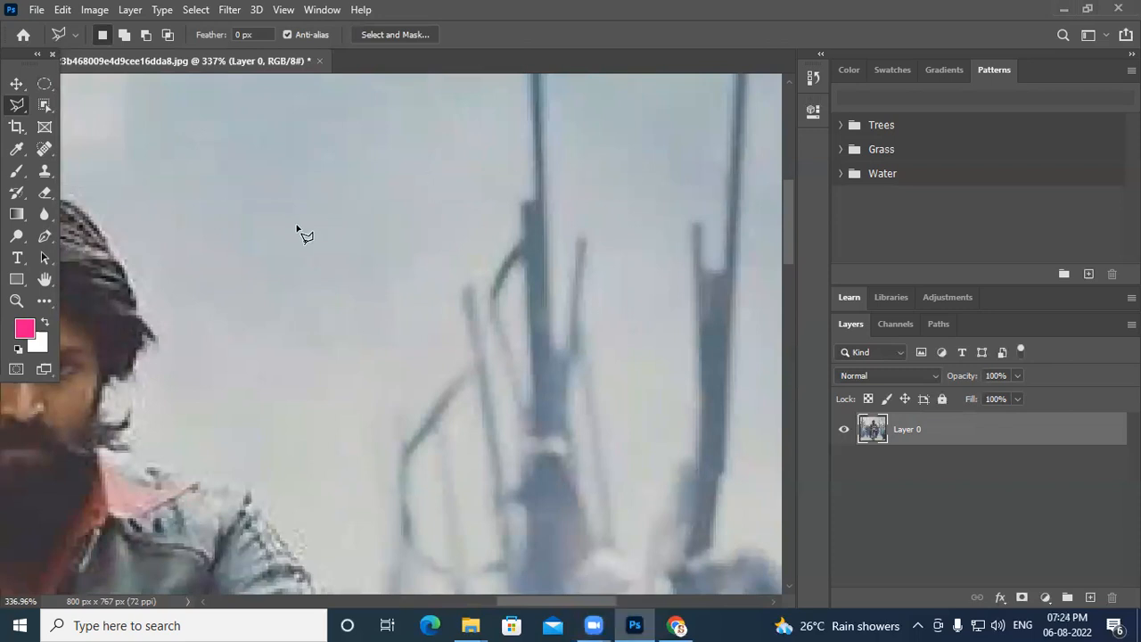
- Place several stray lasso points in the sky above the rider's hair and remove them from the outline
drag(303, 209, 685, 270)
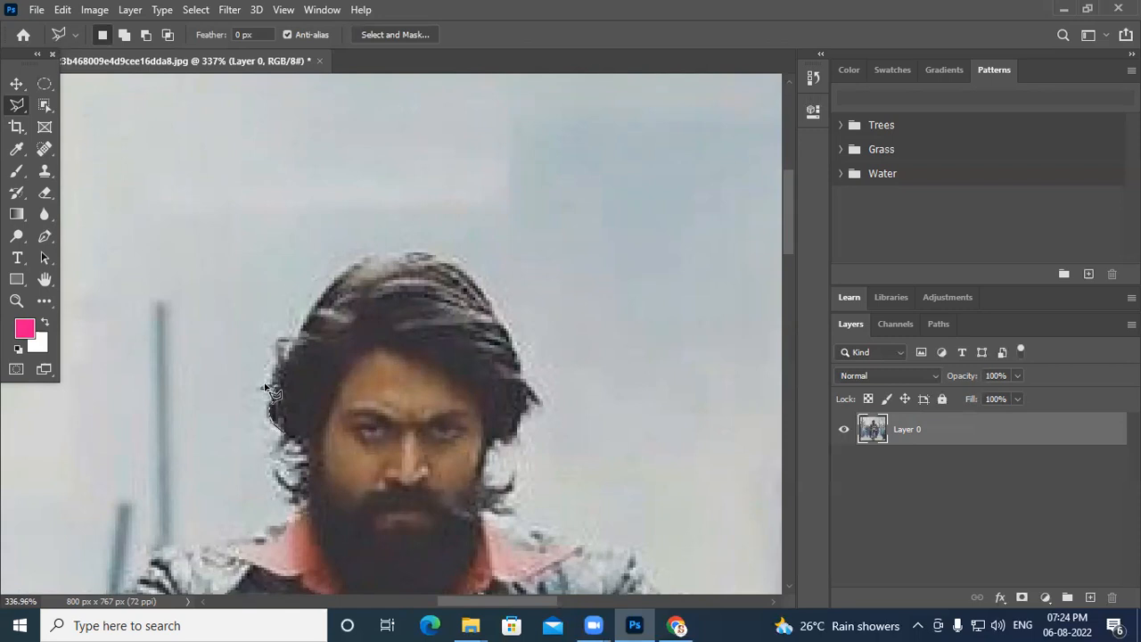
click(311, 311)
click(257, 198)
click(359, 197)
click(442, 256)
click(480, 228)
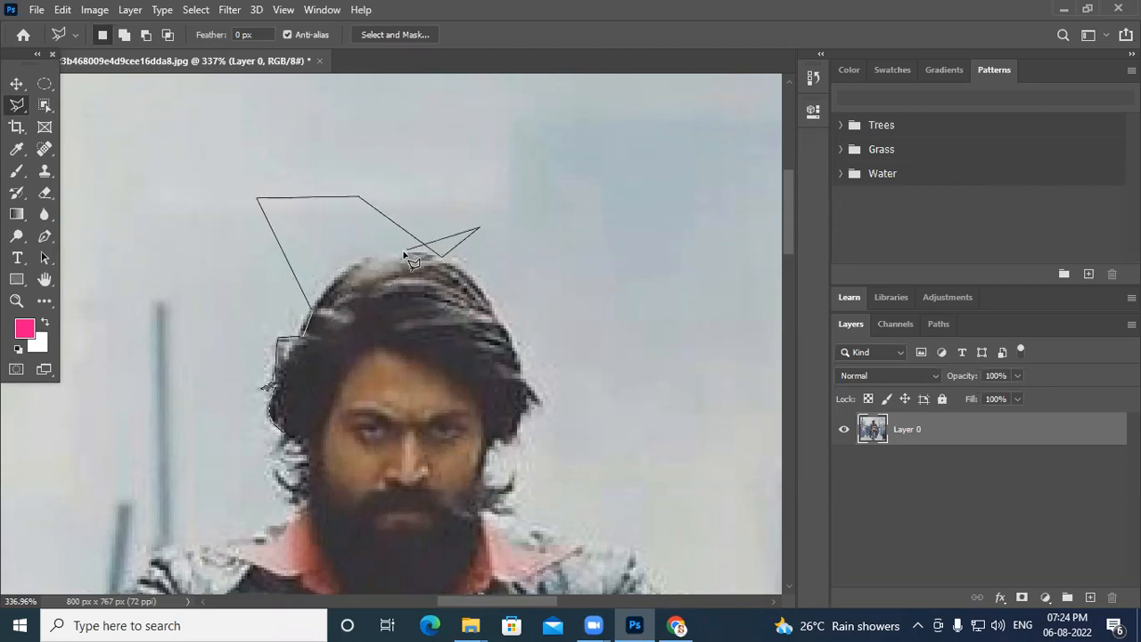
key(BackSpace)
key(BackSpace)
key(BackSpace)
key(BackSpace)
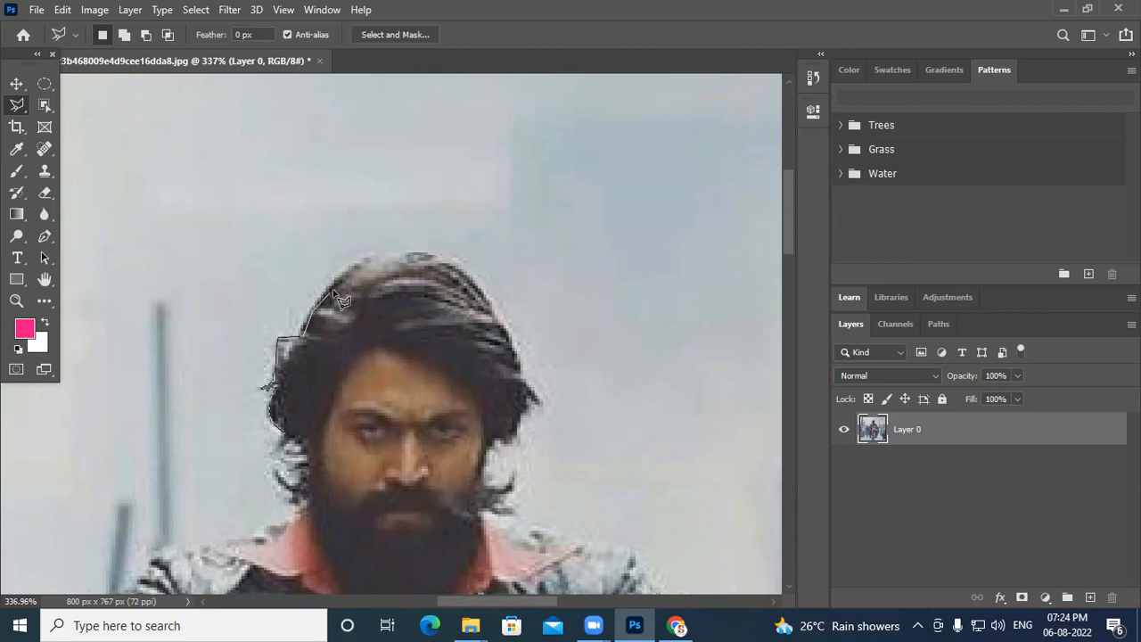
- Continue the lasso outline over the crown, down the other side of the hair, around the shirt collar and V-shaped neckline, and back up
click(318, 300)
click(335, 279)
click(364, 261)
click(385, 251)
click(411, 250)
click(452, 262)
mouse_move(493, 311)
mouse_down()
mouse_move(518, 384)
mouse_move(518, 368)
mouse_move(541, 404)
mouse_move(530, 396)
mouse_move(513, 439)
mouse_move(486, 455)
mouse_move(487, 486)
mouse_move(484, 468)
mouse_move(490, 488)
mouse_move(513, 487)
mouse_move(495, 497)
mouse_move(514, 515)
mouse_move(487, 515)
mouse_move(494, 528)
mouse_move(526, 546)
mouse_move(628, 547)
mouse_move(577, 546)
mouse_move(560, 353)
mouse_move(533, 377)
mouse_move(461, 401)
mouse_move(379, 524)
mouse_move(355, 532)
mouse_move(310, 404)
mouse_move(203, 357)
mouse_move(270, 346)
mouse_move(256, 345)
mouse_move(268, 314)
mouse_move(252, 276)
mouse_move(277, 298)
mouse_move(269, 250)
mouse_up()
- Close the lasso outline at its starting point beside the image-left hair to select the rider's head and collar
key(space)
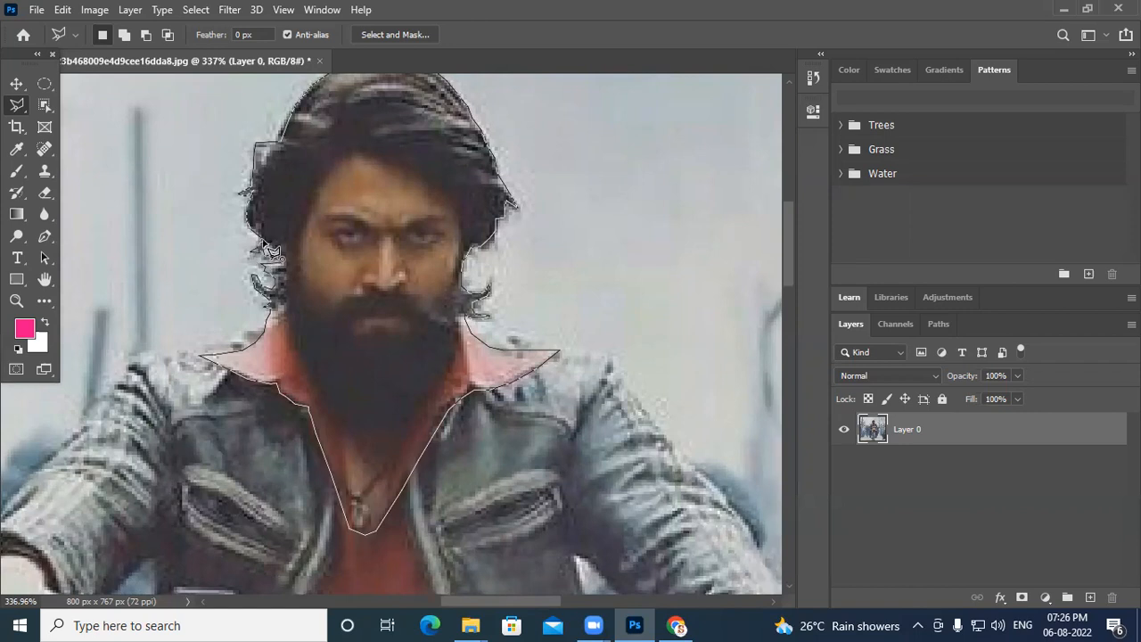
key(ctrl+plus)
key(ctrl+plus)
key(ctrl+plus)
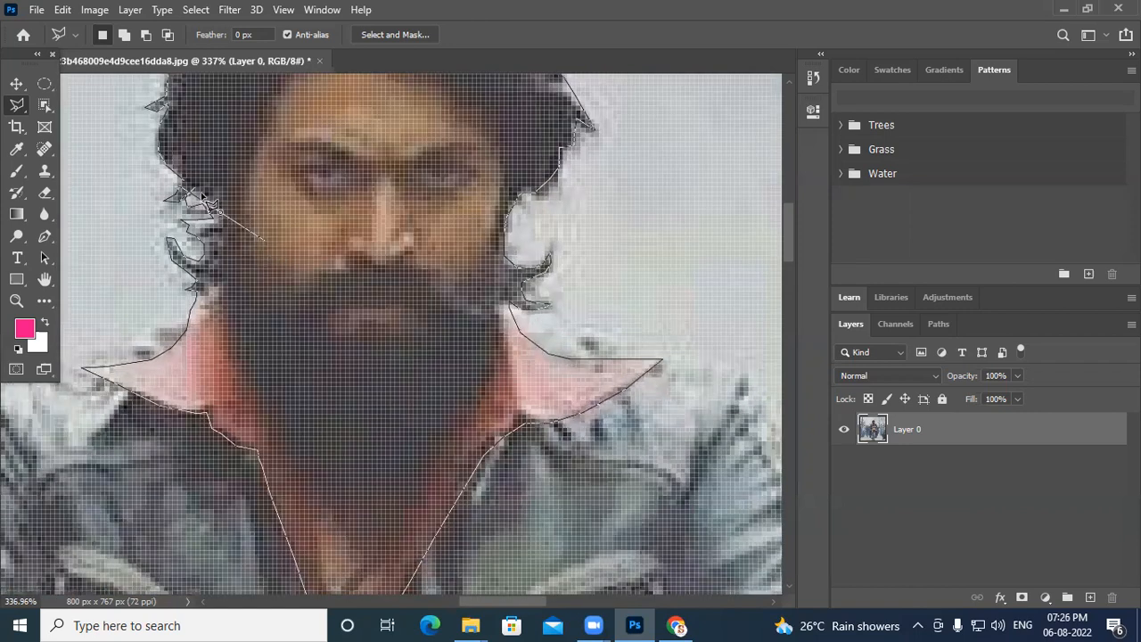
key(space)
drag(190, 162, 474, 449)
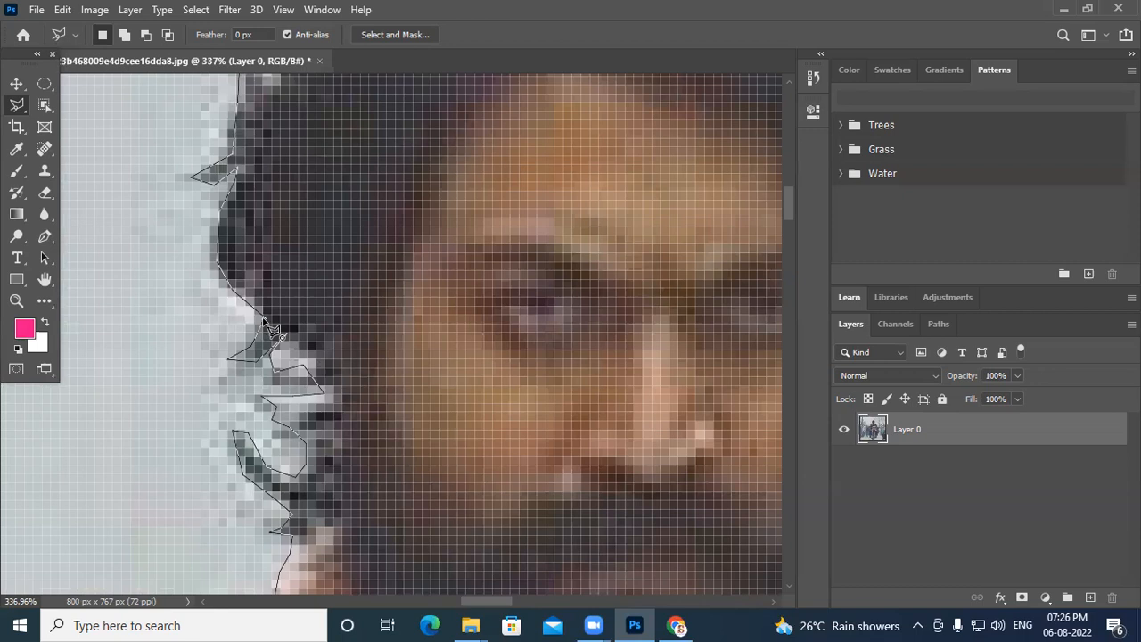
key(ctrl+plus)
key(ctrl+plus)
key(ctrl+plus)
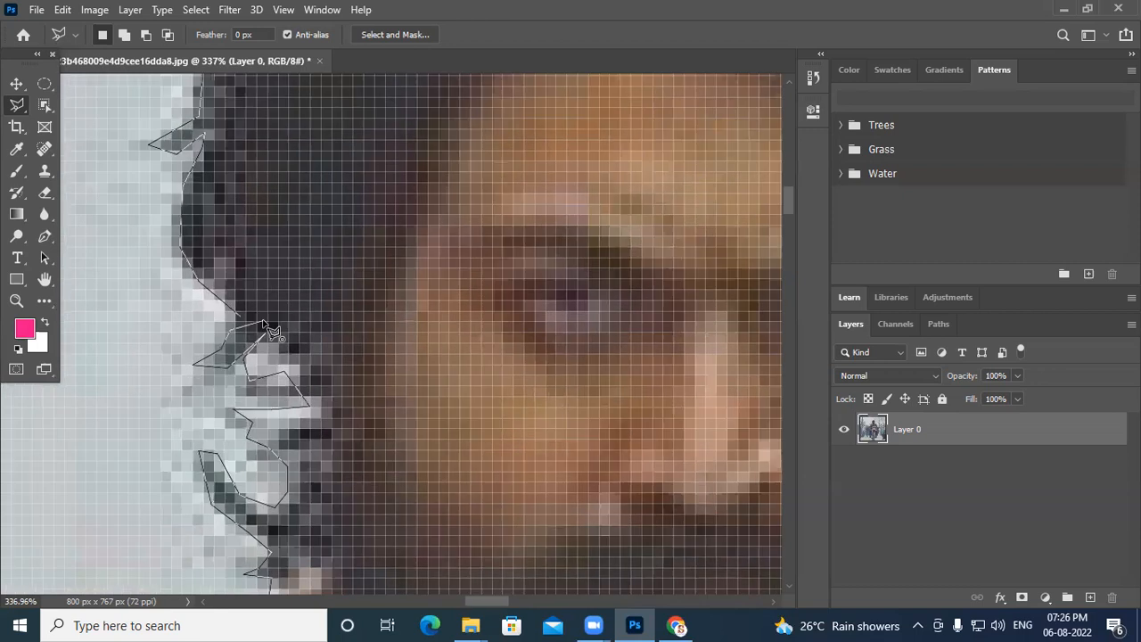
drag(190, 298, 638, 383)
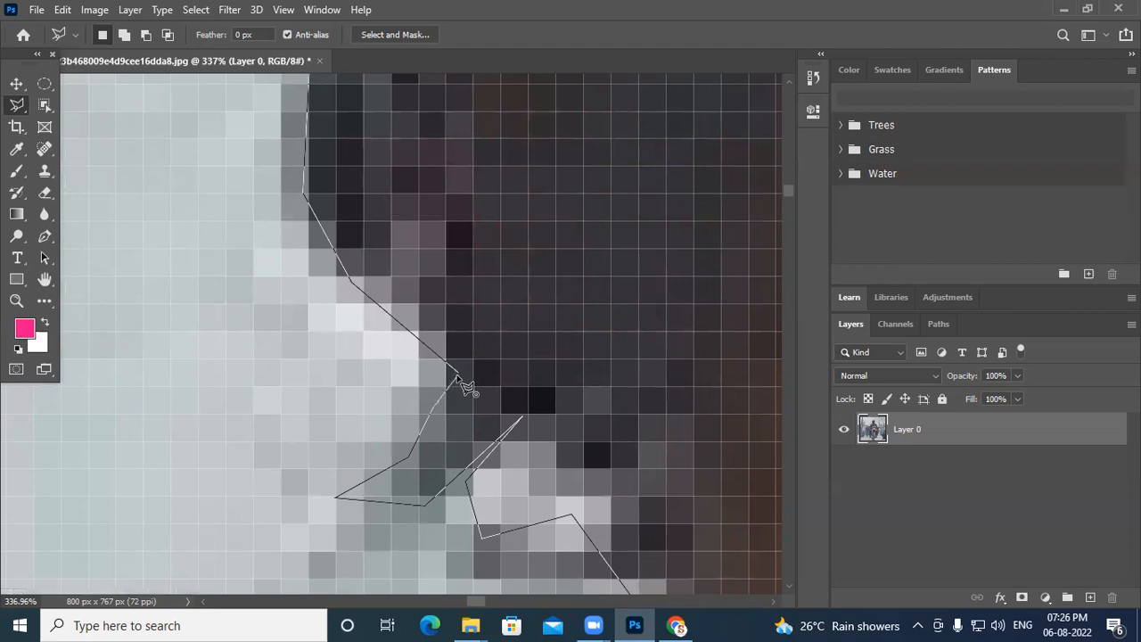
click(456, 377)
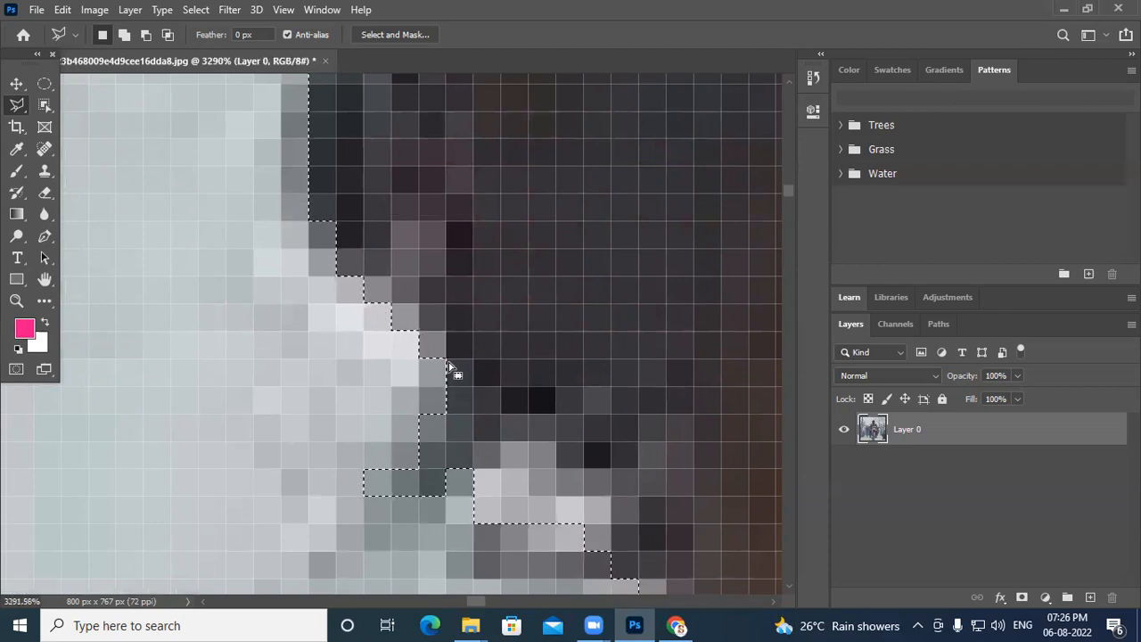
scroll(450, 366, down, 6)
scroll(480, 382, down, 4)
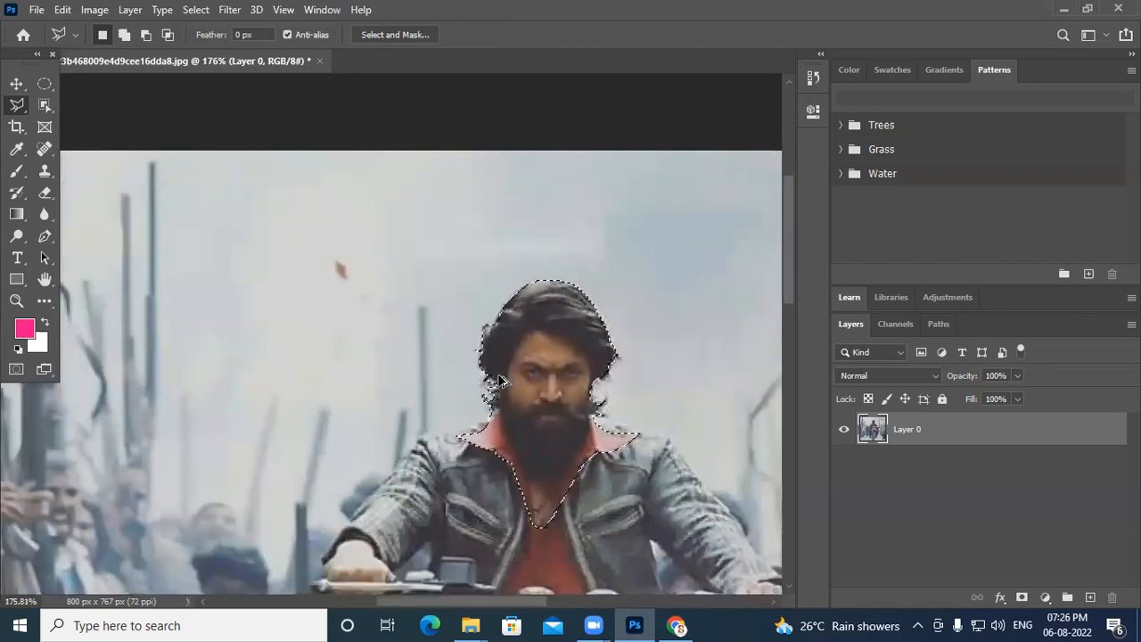
scroll(485, 410, up, 1)
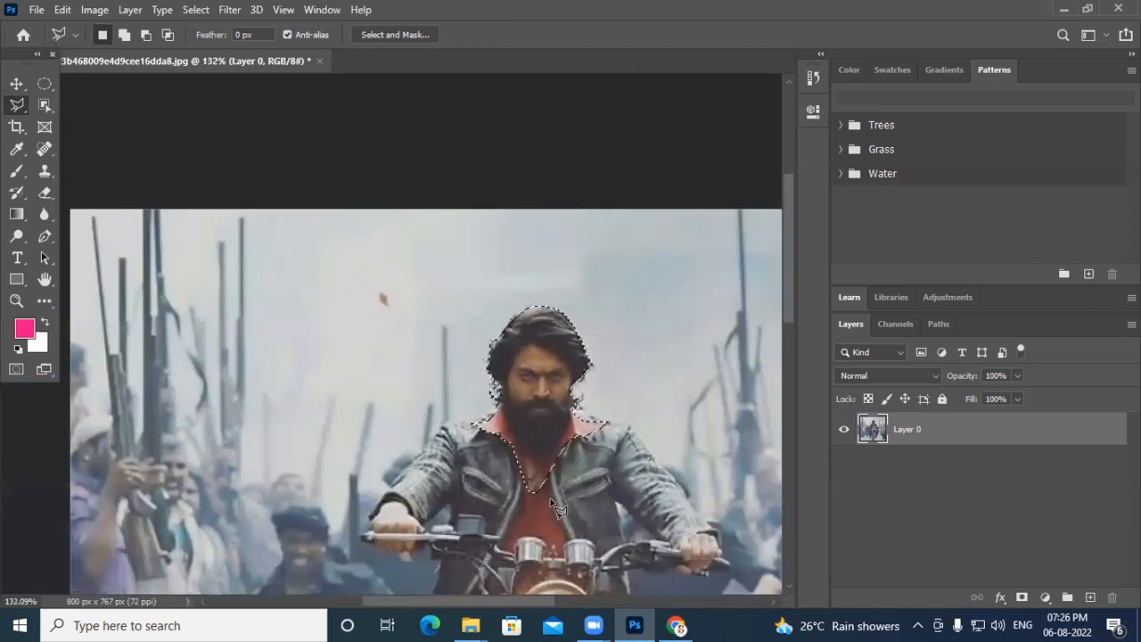
right_click(19, 107)
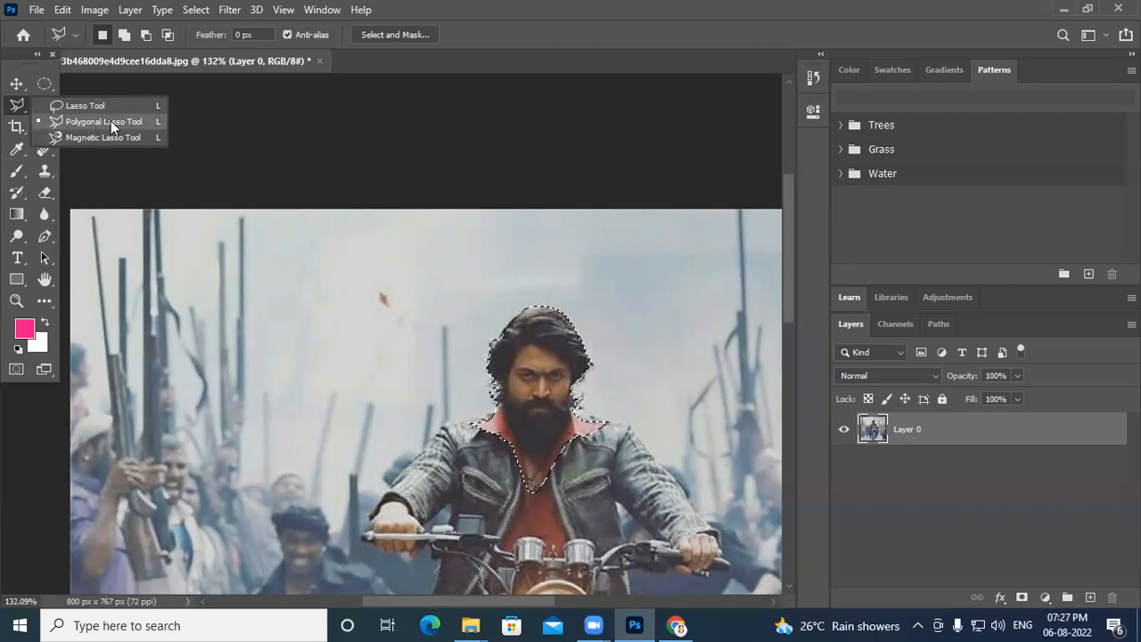
click(102, 129)
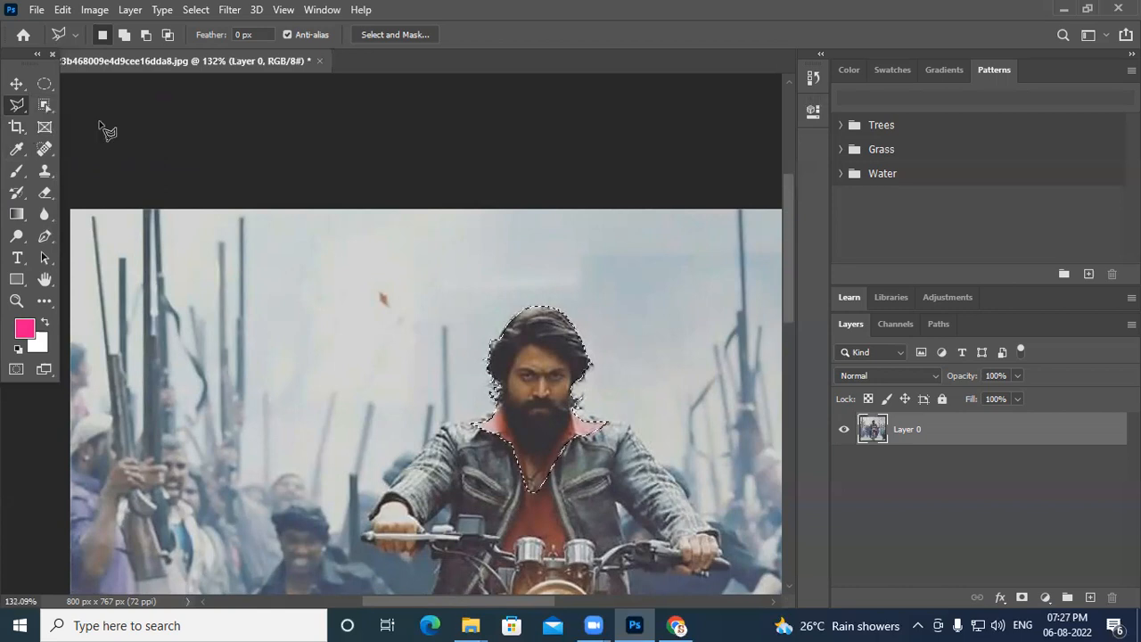
right_click(24, 105)
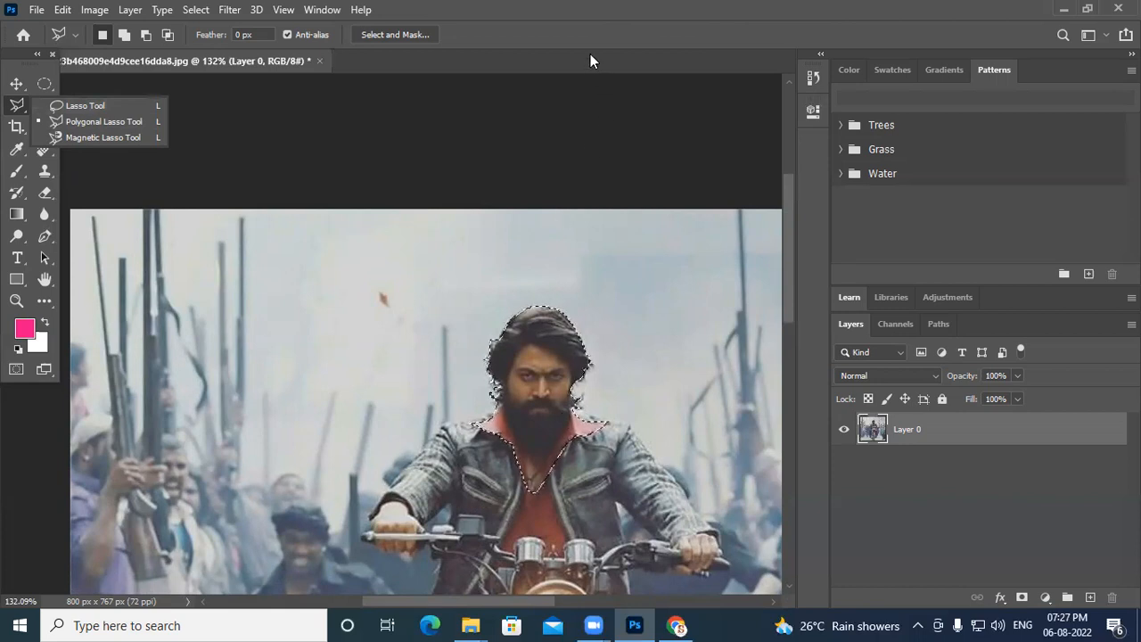
- Try moving the selected head up and to the left with the Move tool, then undo the move
click(16, 83)
click(514, 341)
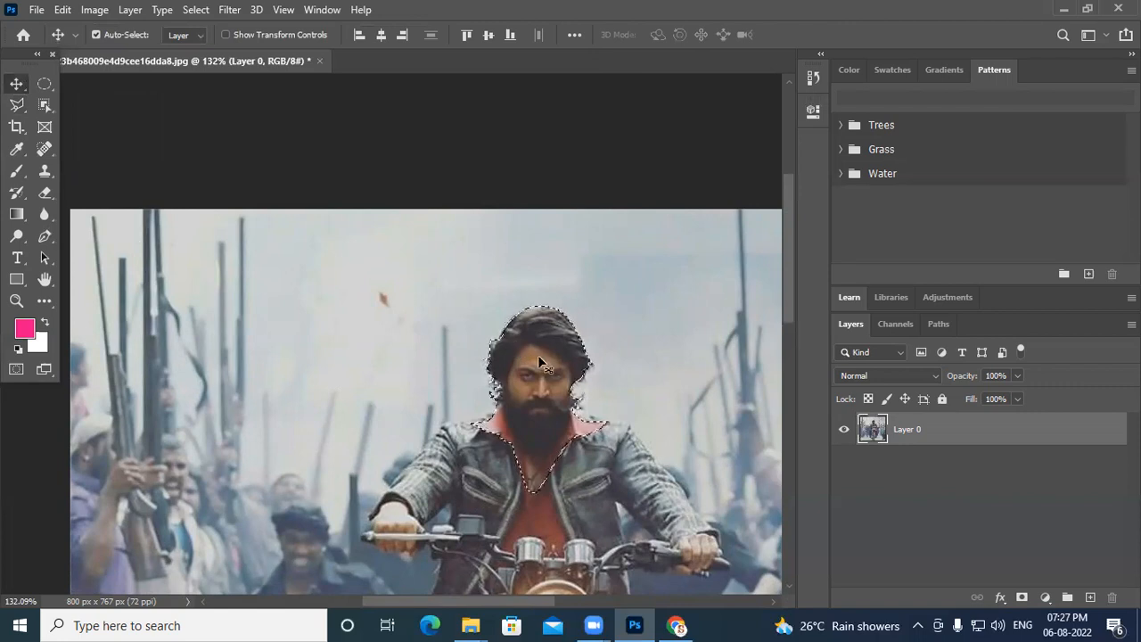
drag(530, 359, 443, 252)
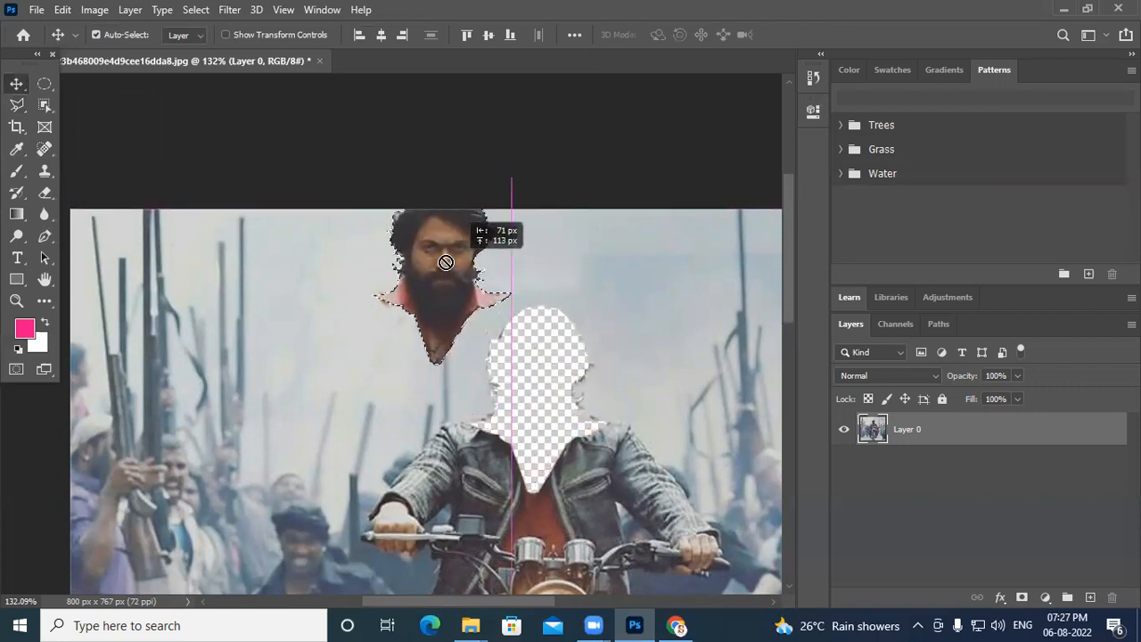
key(ctrl+z)
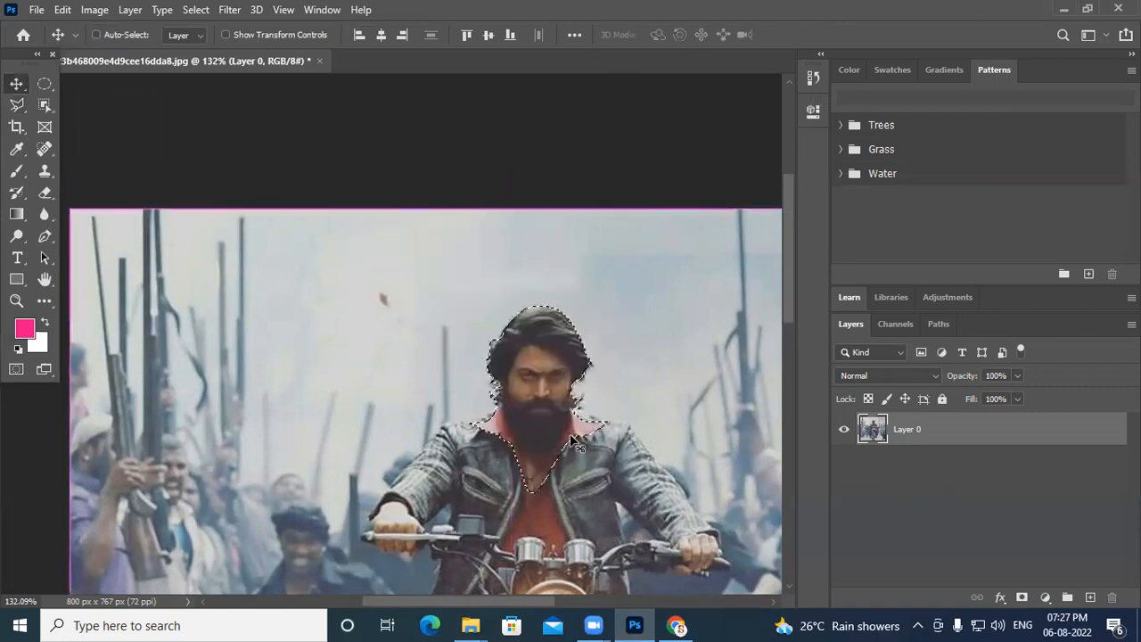
- Copy the selected head to a new layer and hide Layer 0 to inspect the cutout
key(ctrl+j)
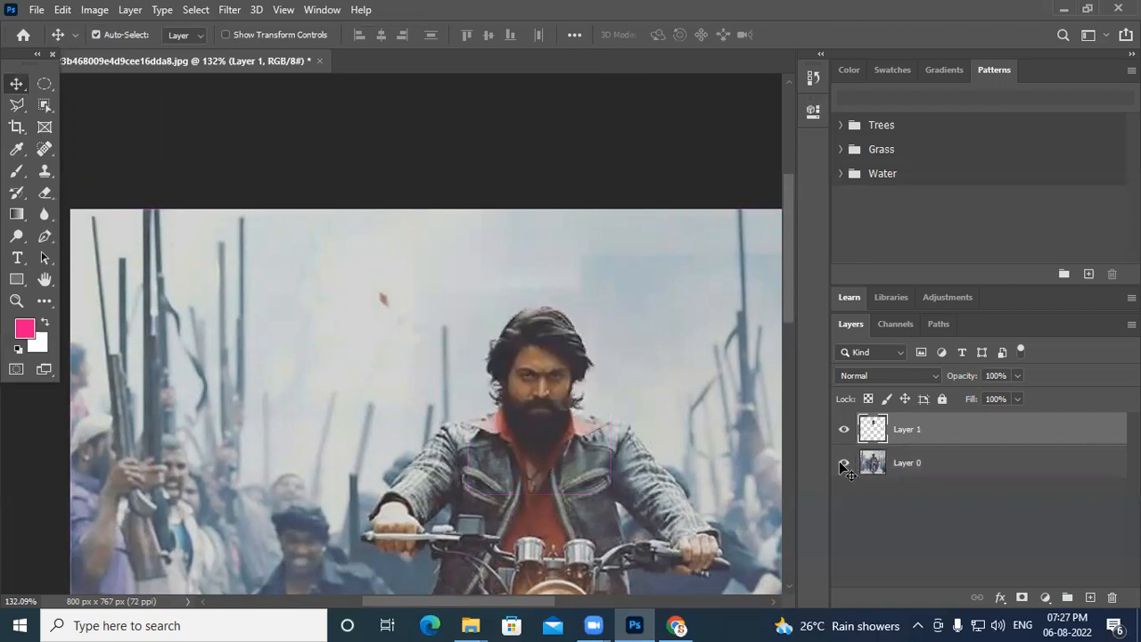
click(843, 463)
scroll(659, 428, up, 3)
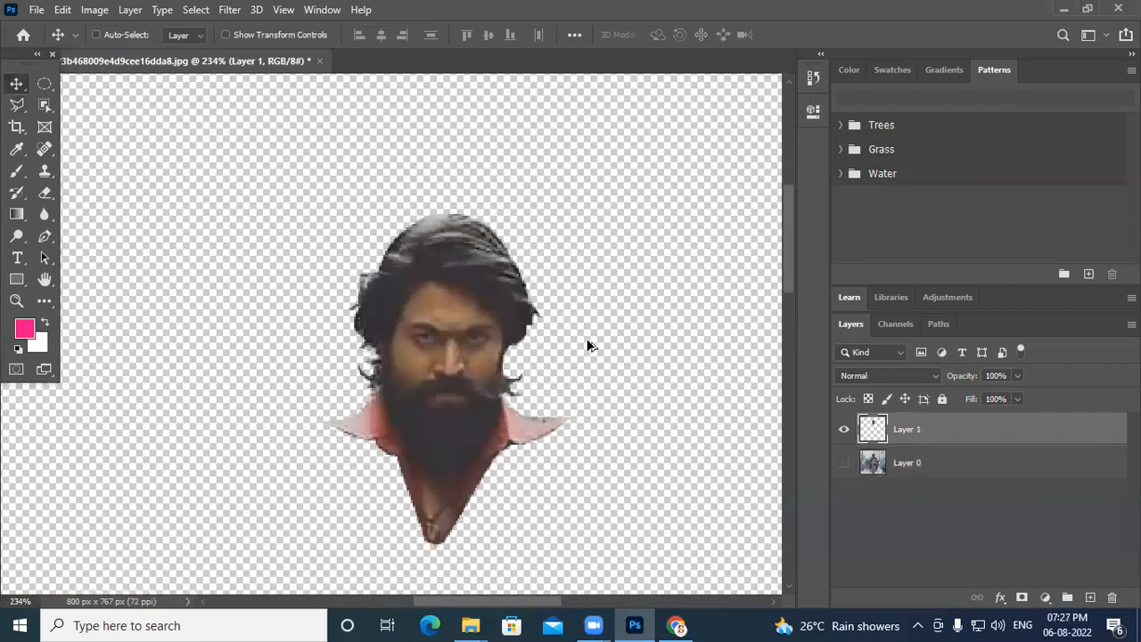
scroll(414, 260, up, 2)
scroll(415, 259, down, 1)
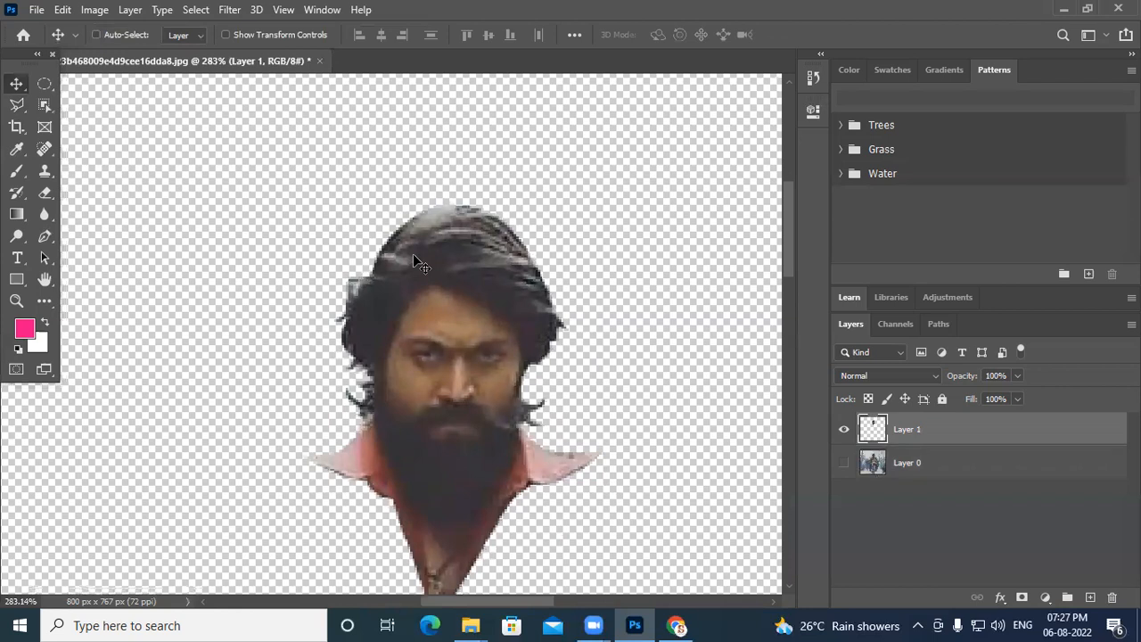
- Make Layer 0 visible again and detach the rider document into a floating window
key(ctrl+z)
scroll(545, 347, down, 2)
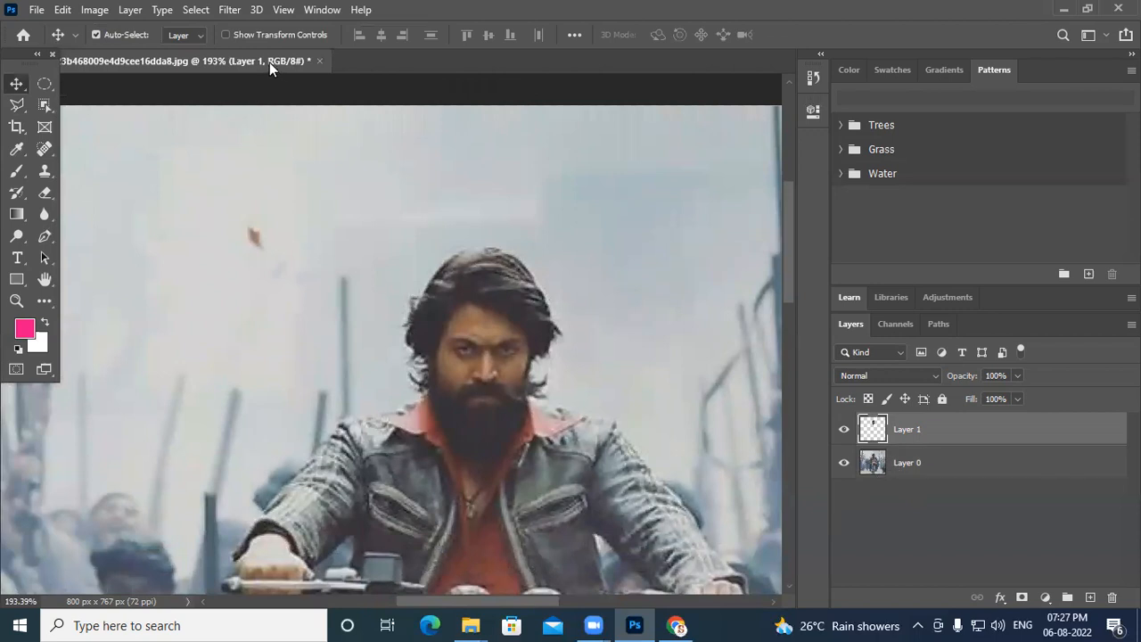
drag(270, 62, 259, 151)
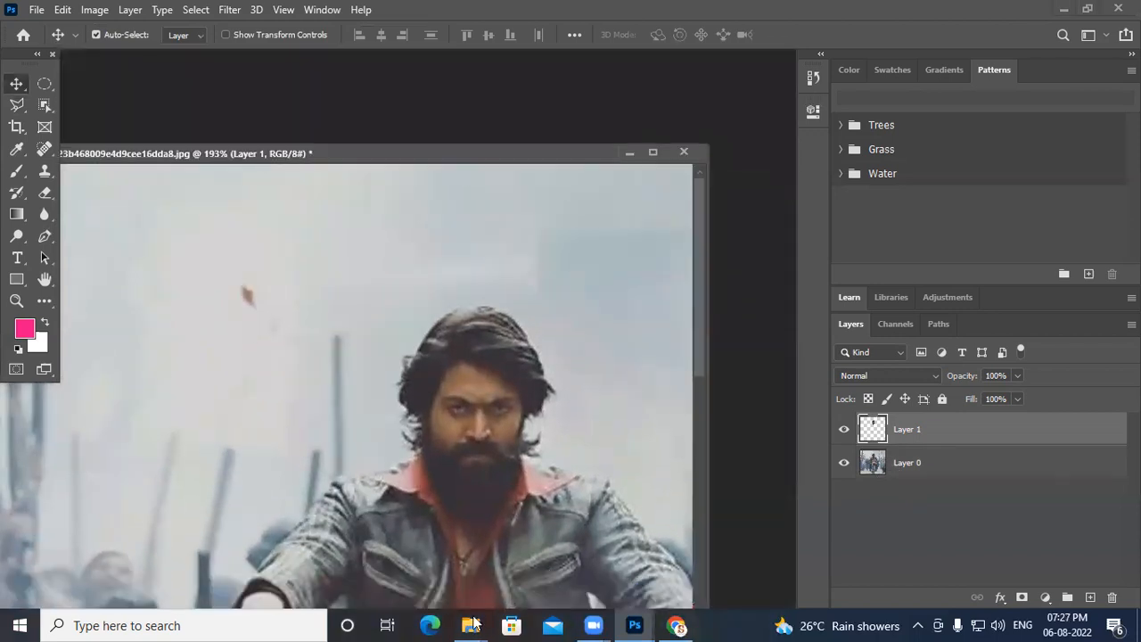
- Open the lion image d8d0e246404fc13472a5fcbf9eb157cb from the photoshop folder on drive G: as a separate Photoshop document
click(471, 625)
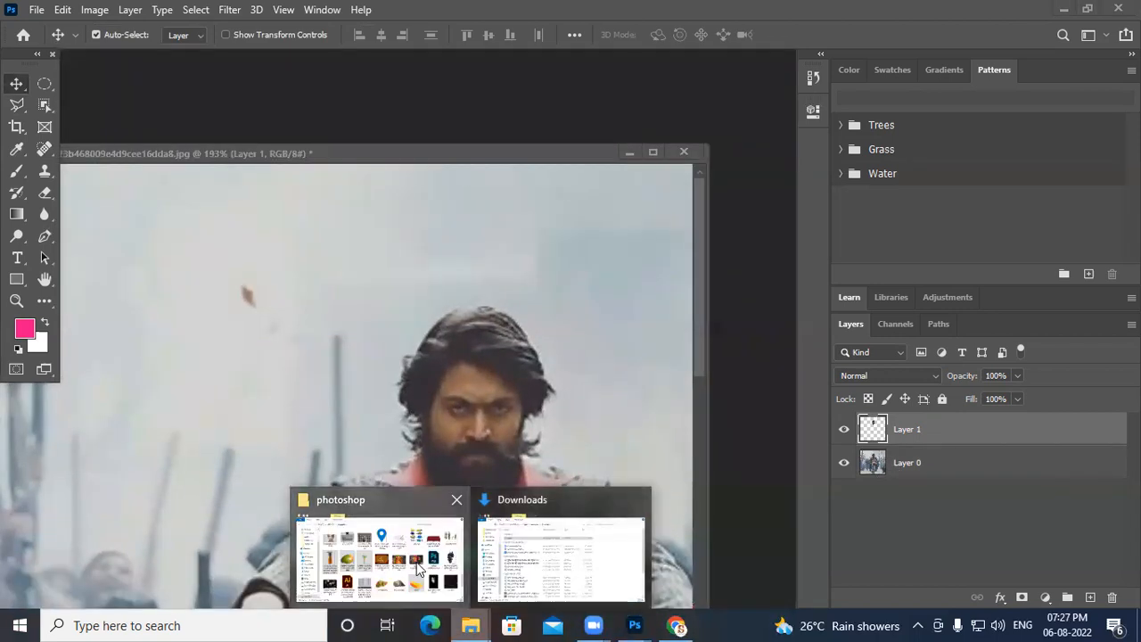
click(382, 552)
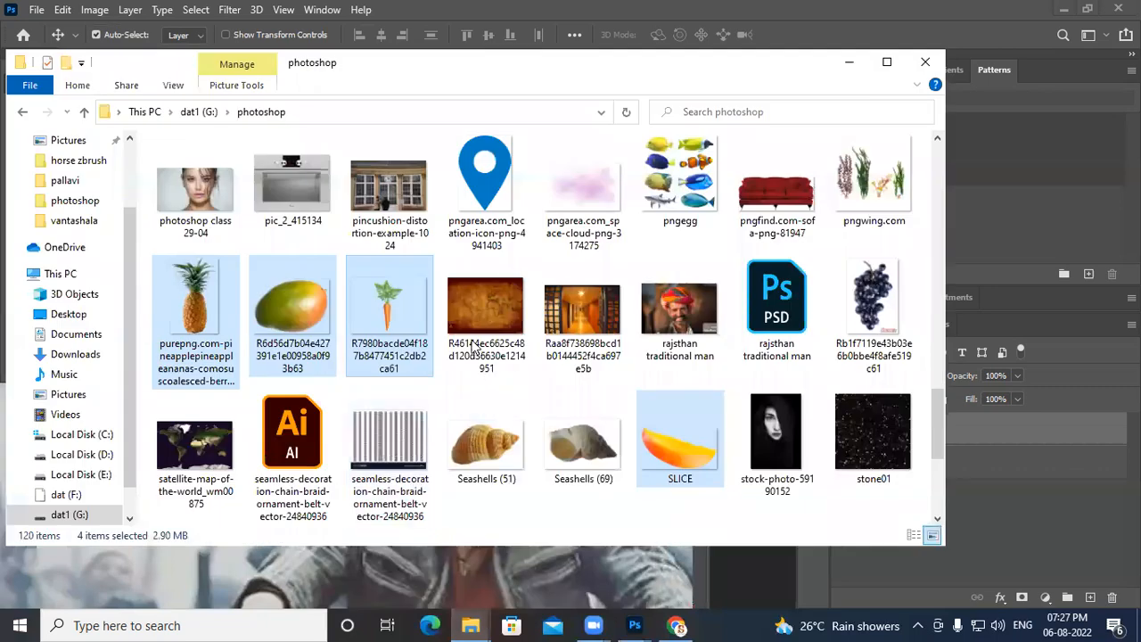
scroll(473, 343, down, 3)
scroll(486, 333, up, 10)
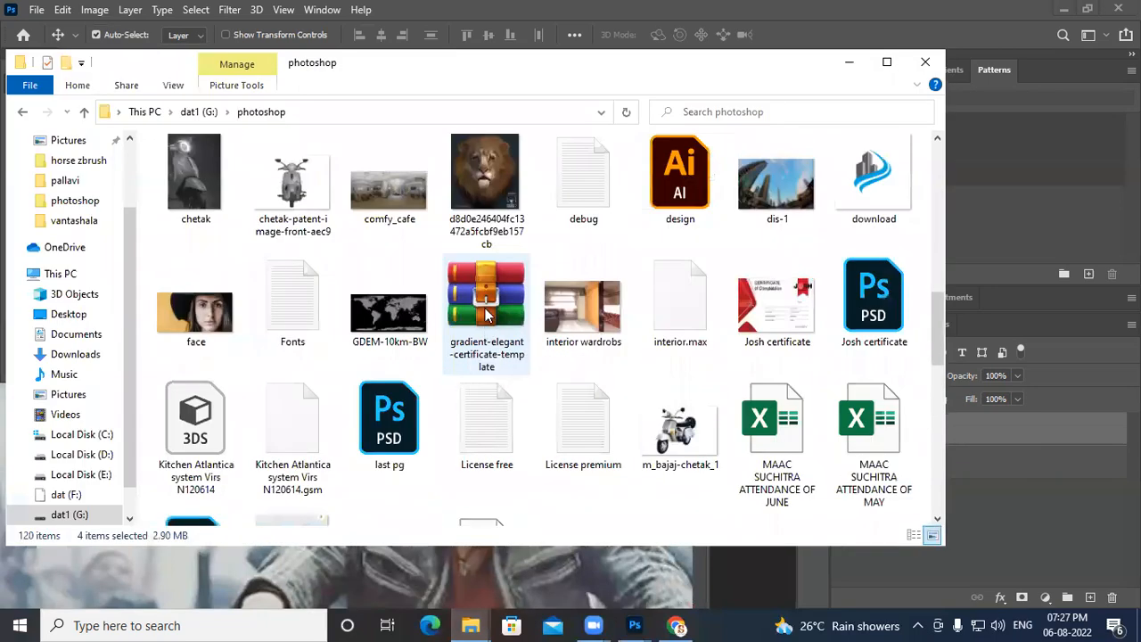
scroll(481, 299, up, 7)
scroll(489, 282, down, 3)
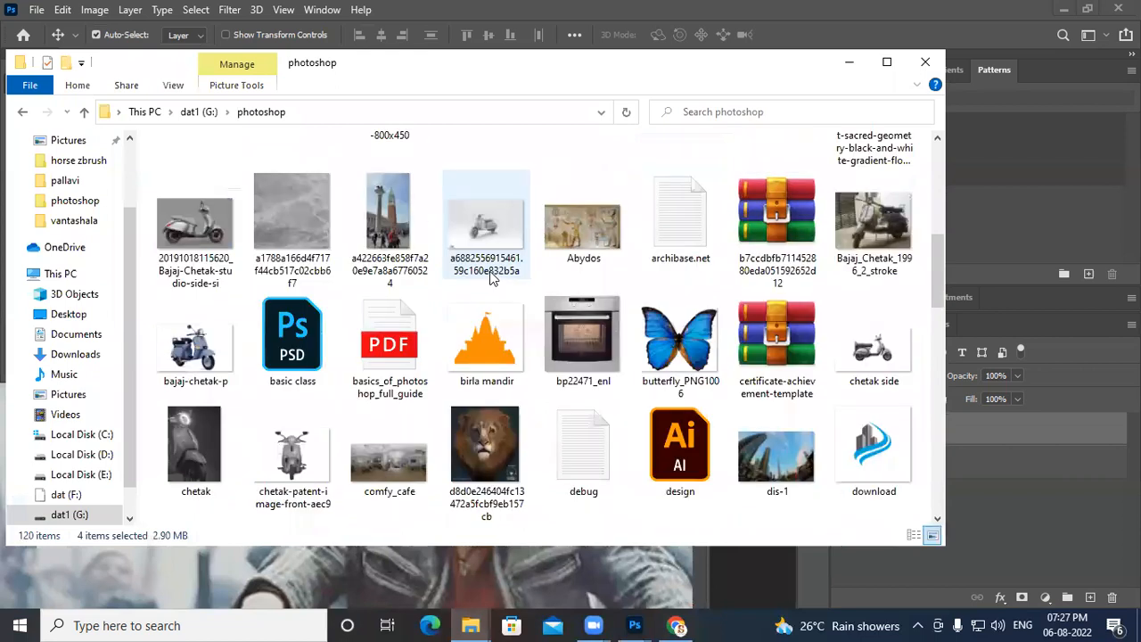
click(491, 458)
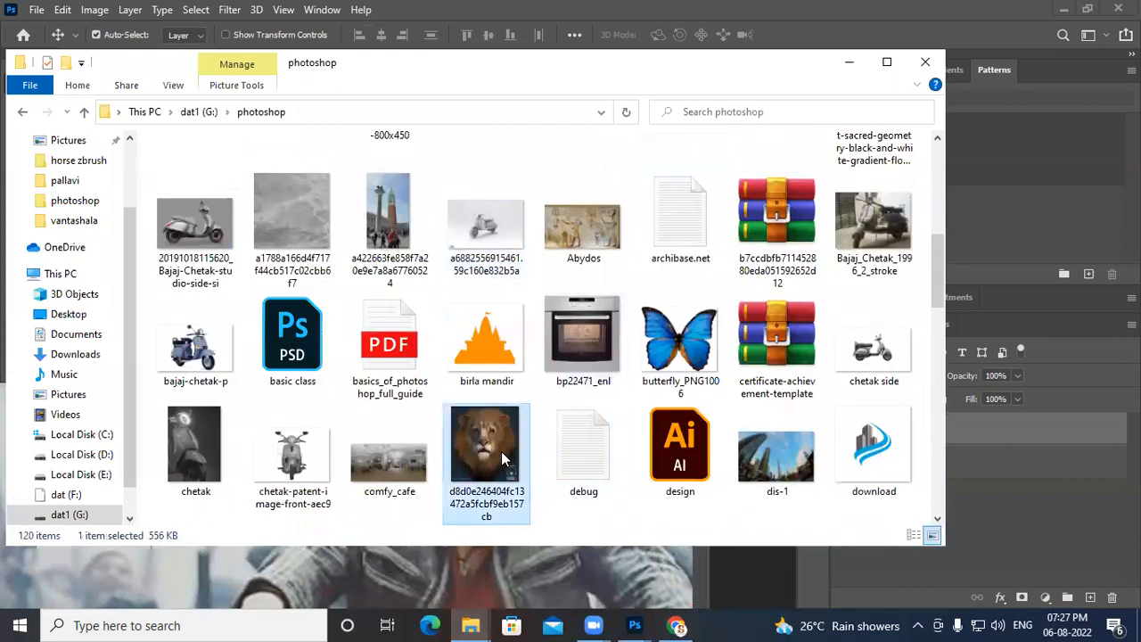
drag(609, 66, 406, 311)
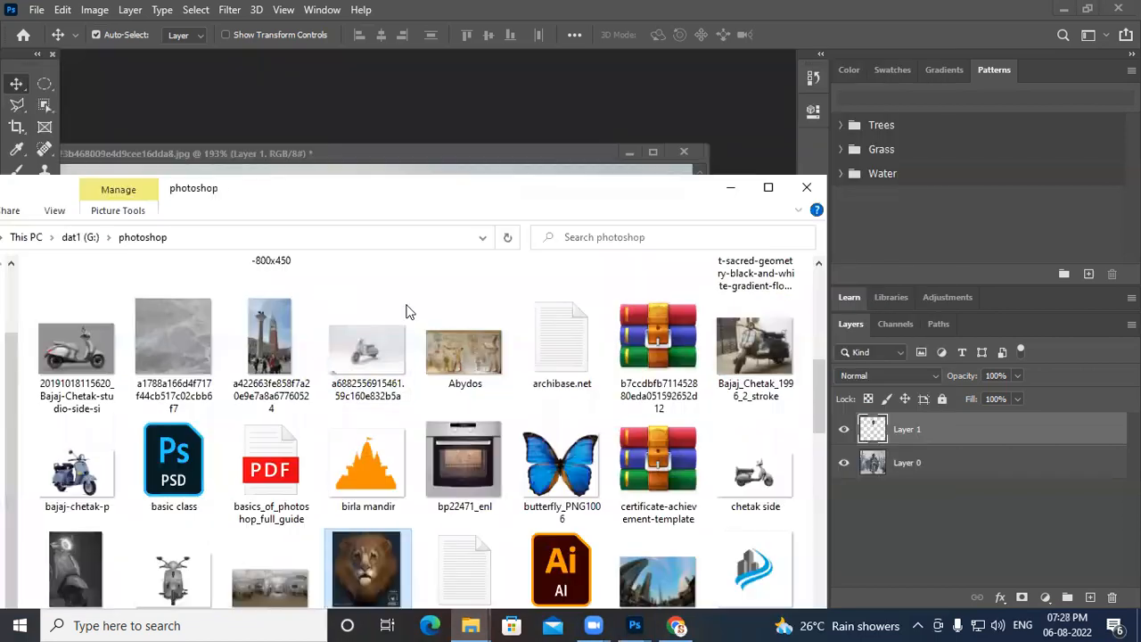
drag(373, 581, 595, 89)
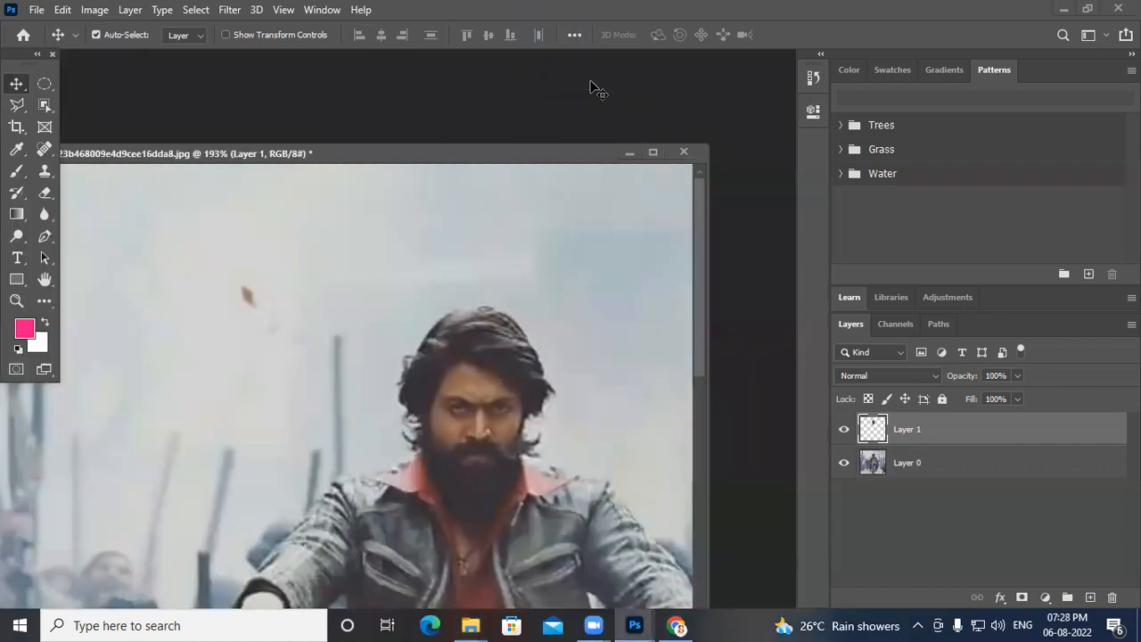
- Move the floating rider document aside so that the lion's head can be seen next to it
drag(539, 158, 611, 471)
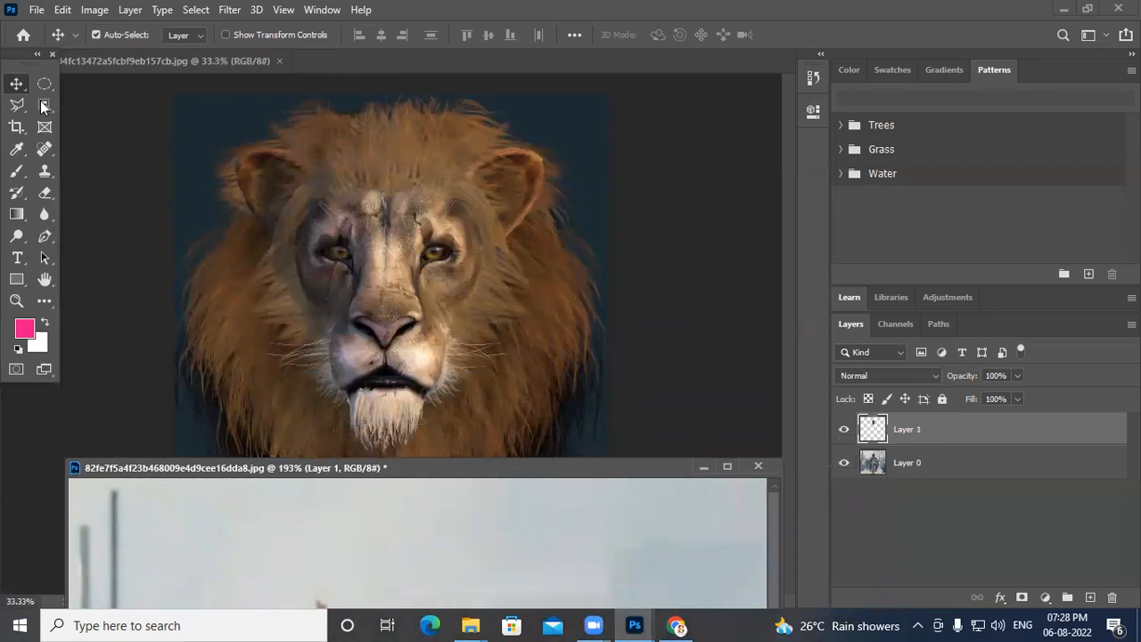
drag(348, 474, 854, 131)
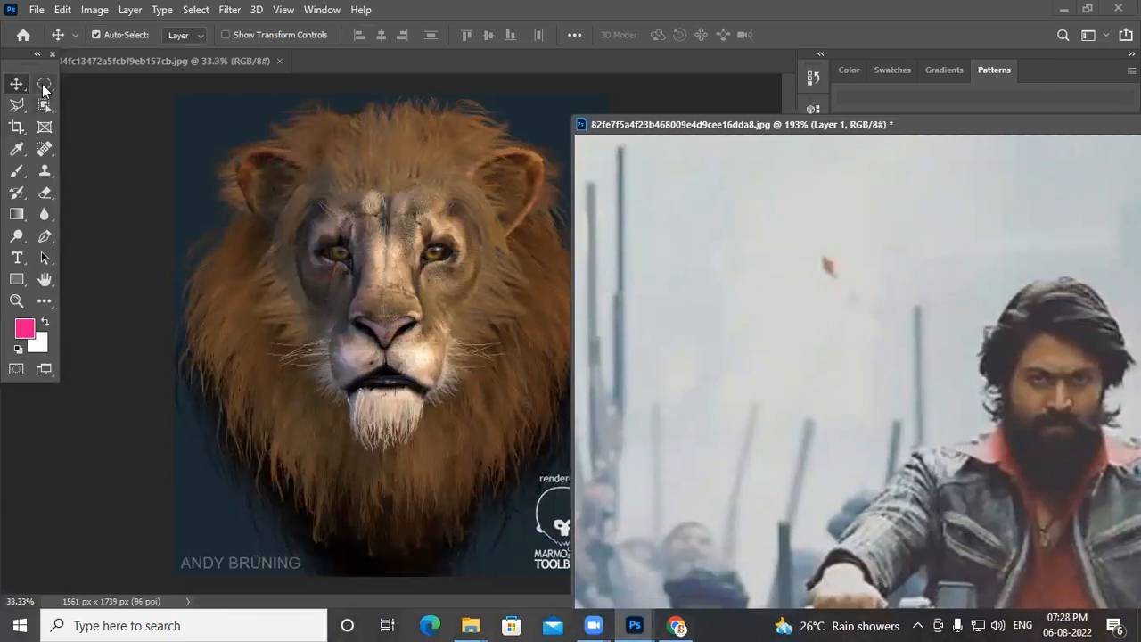
scroll(408, 327, down, 2)
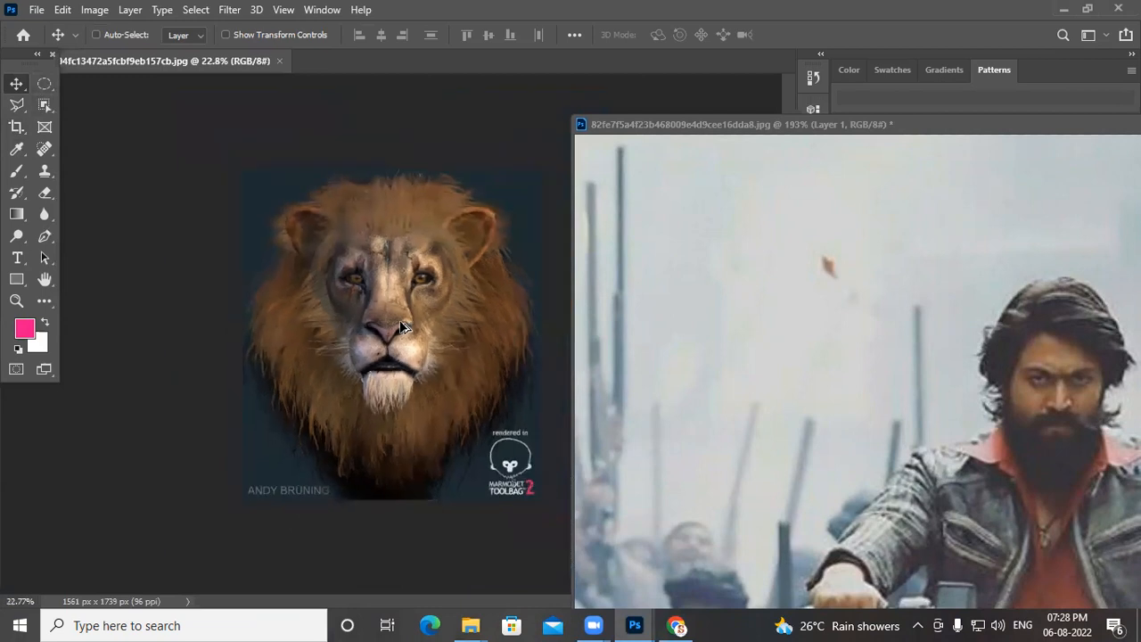
- Switch to the Magnetic Lasso tool and examine the edge of the lion's mane up close
mouse_move(19, 107)
mouse_down()
mouse_move(59, 109)
mouse_move(63, 142)
mouse_move(109, 123)
mouse_move(99, 120)
mouse_move(113, 144)
mouse_up()
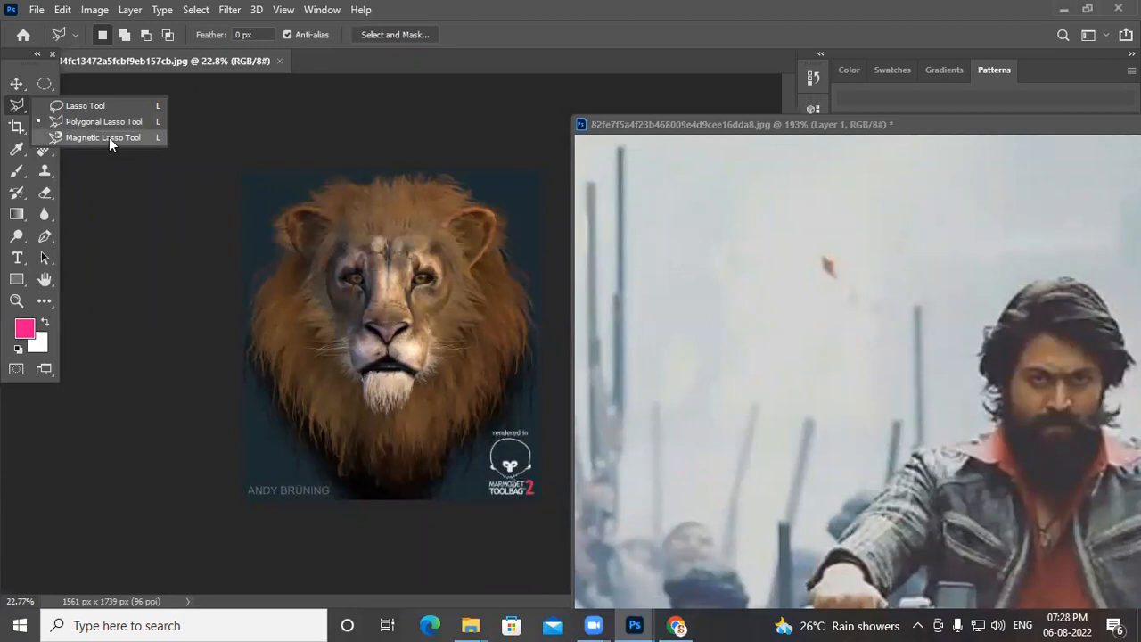
drag(109, 138, 109, 137)
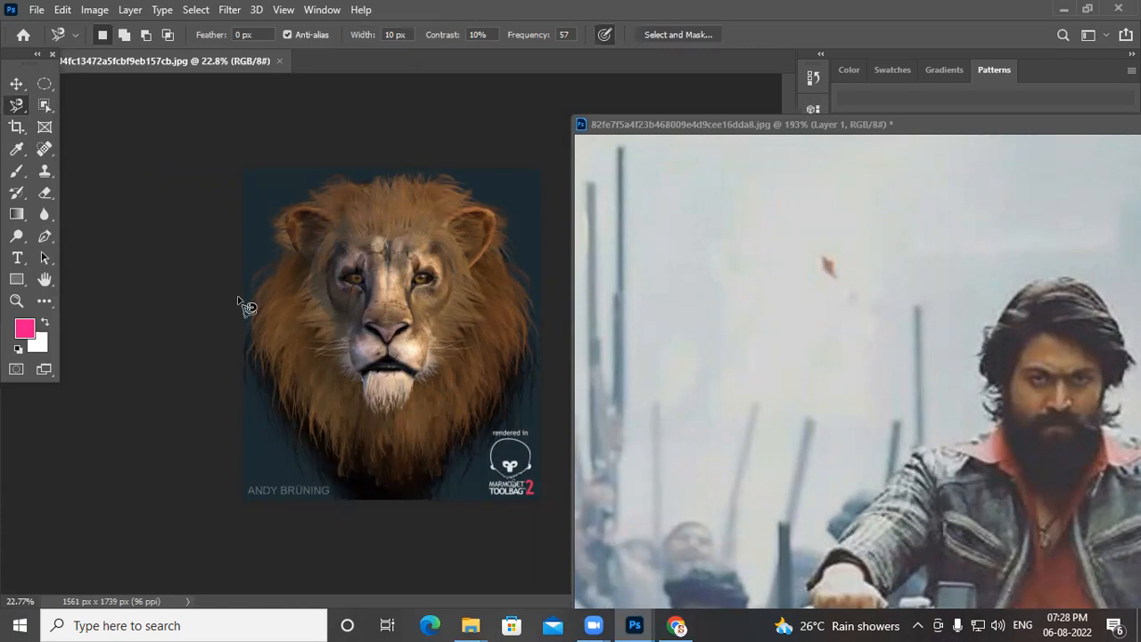
scroll(272, 317, up, 5)
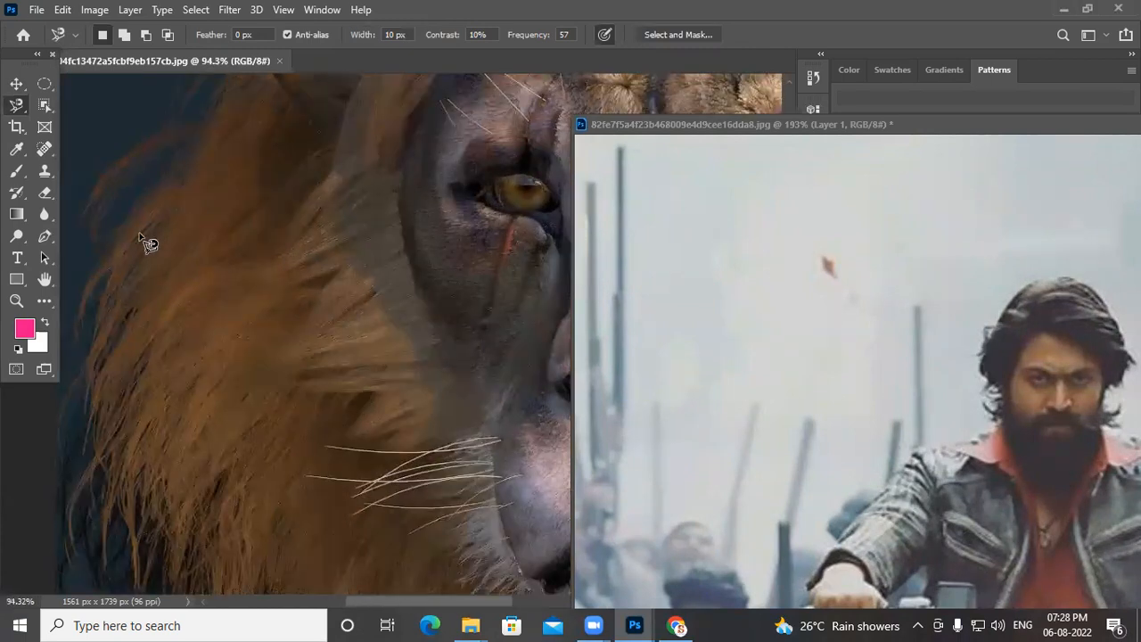
drag(126, 131, 223, 297)
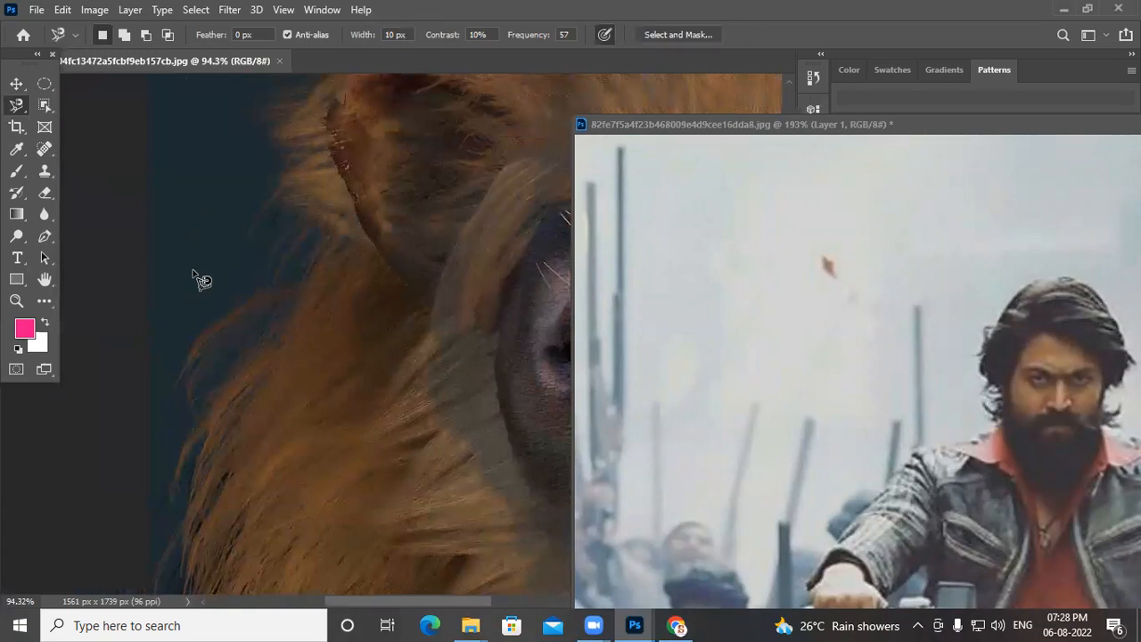
drag(306, 382, 181, 202)
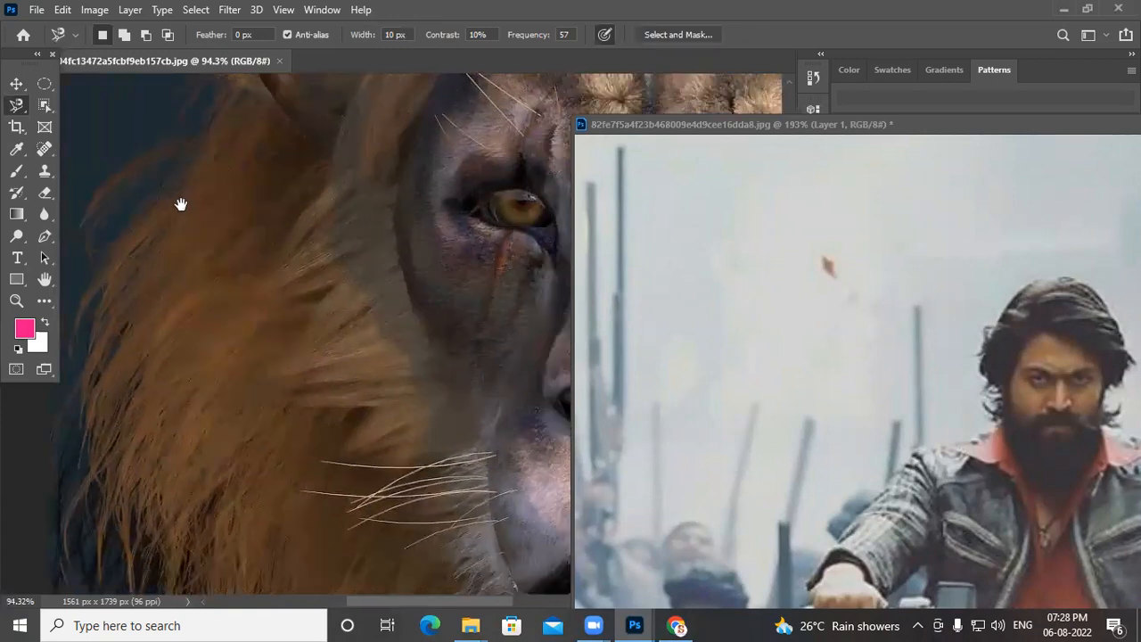
scroll(239, 268, down, 5)
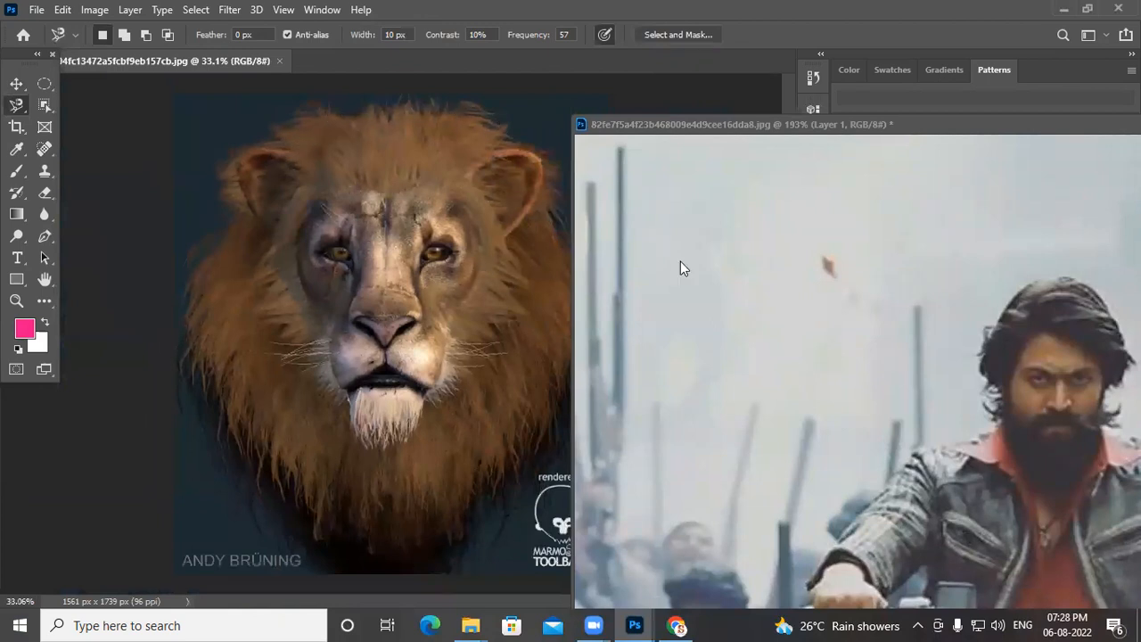
- Clear the rider document off the lion image and trace a closed Magnetic Lasso selection around the lion's head and mane
drag(996, 120, 1029, 322)
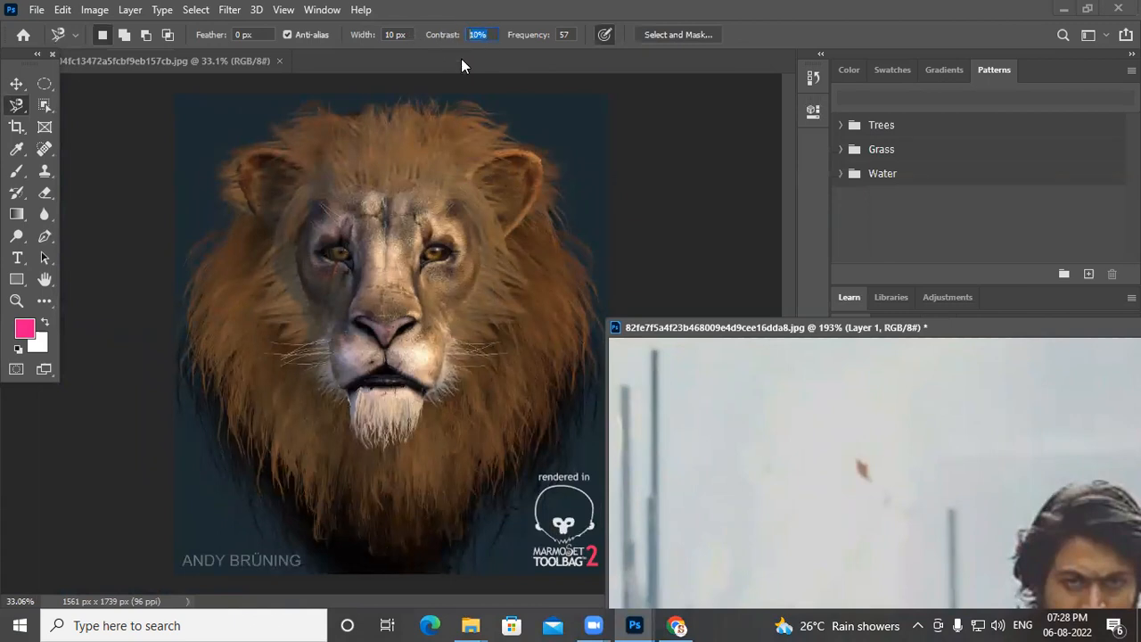
click(573, 34)
click(386, 107)
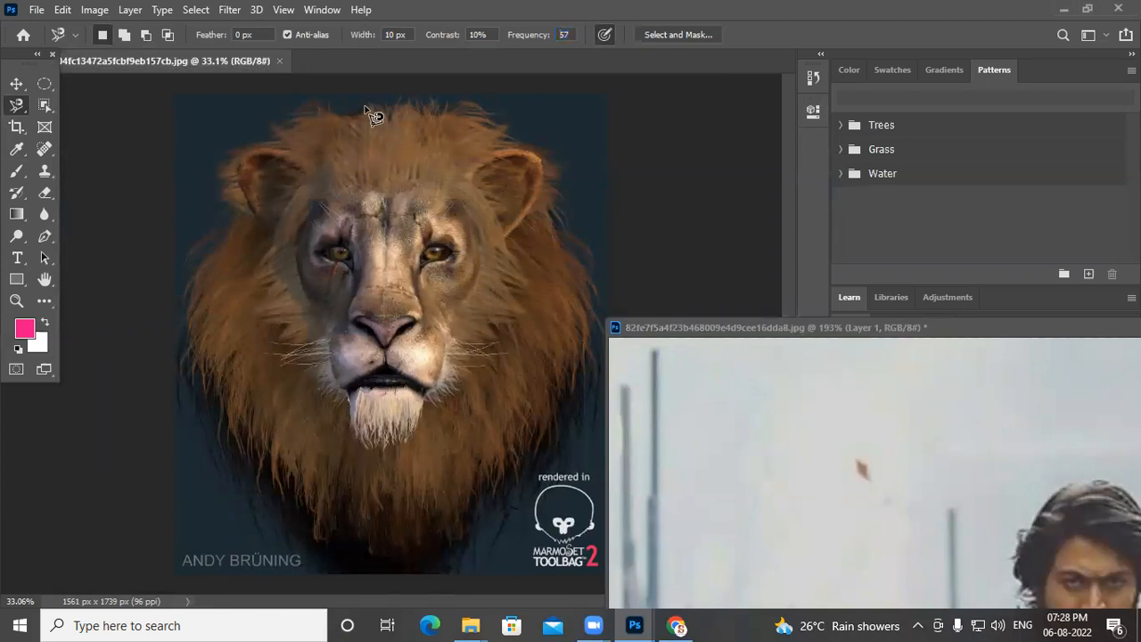
click(364, 109)
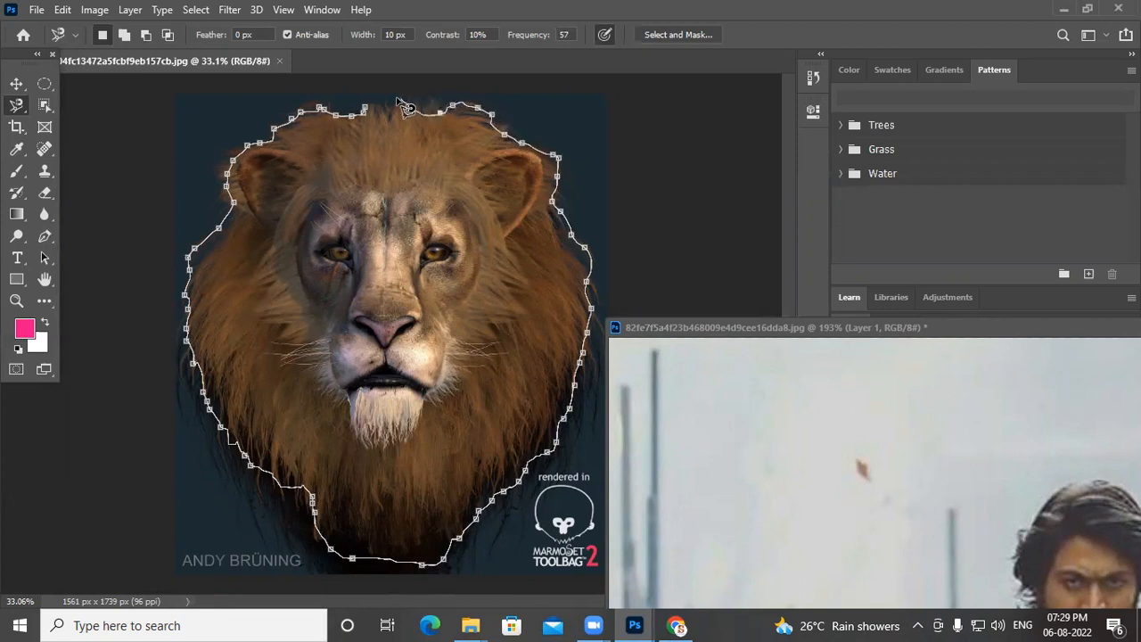
click(374, 114)
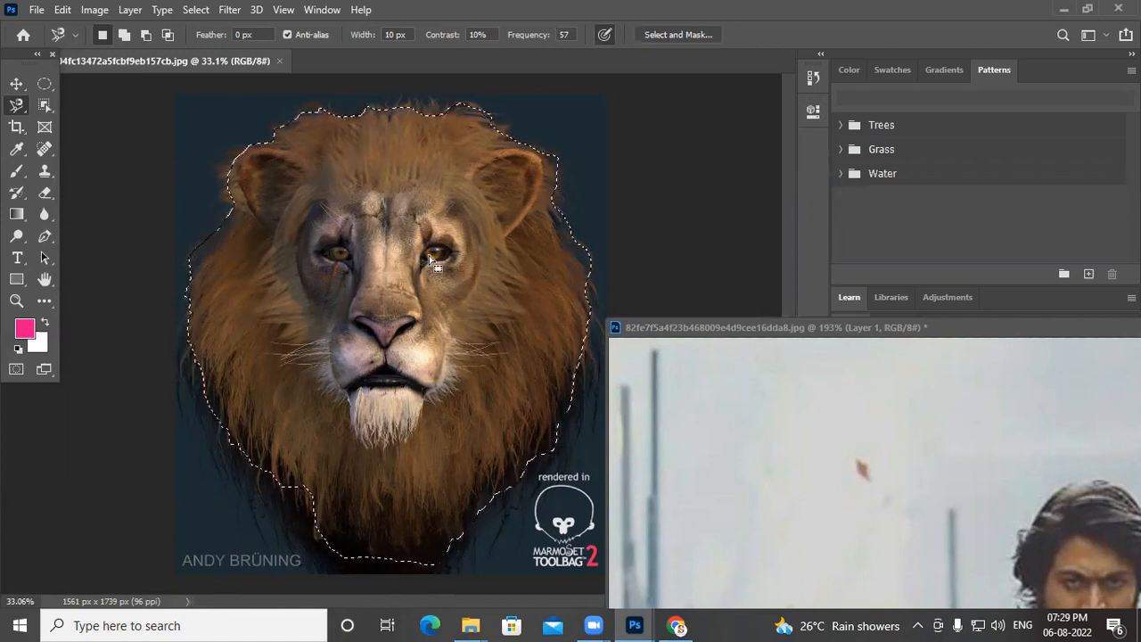
- Feather the lion selection with a radius of 3 pixels
right_click(370, 229)
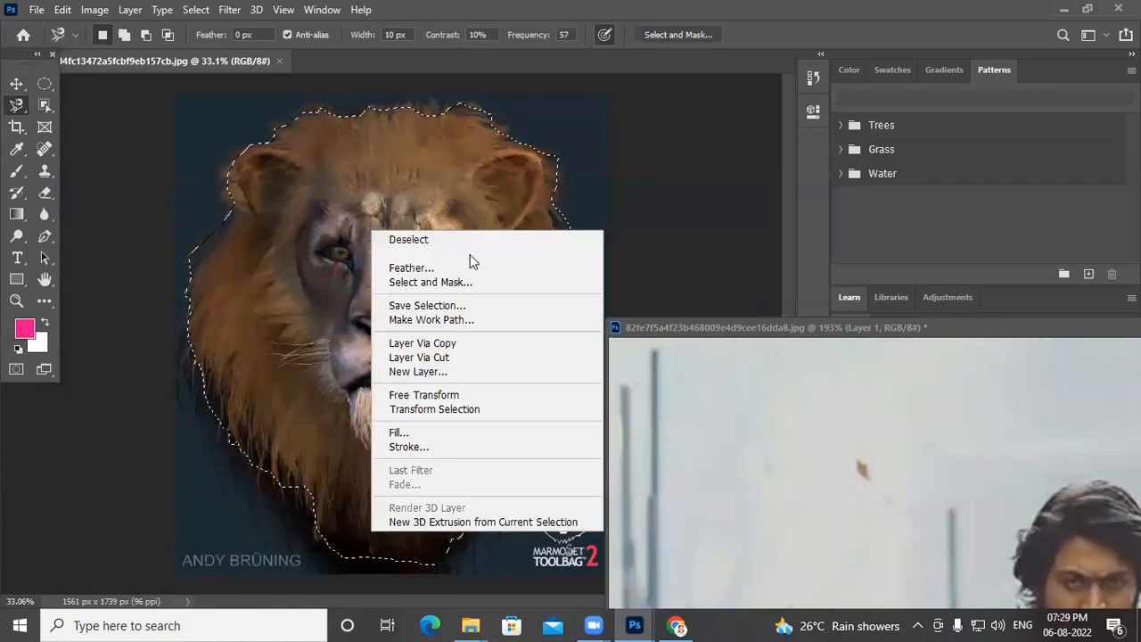
click(417, 268)
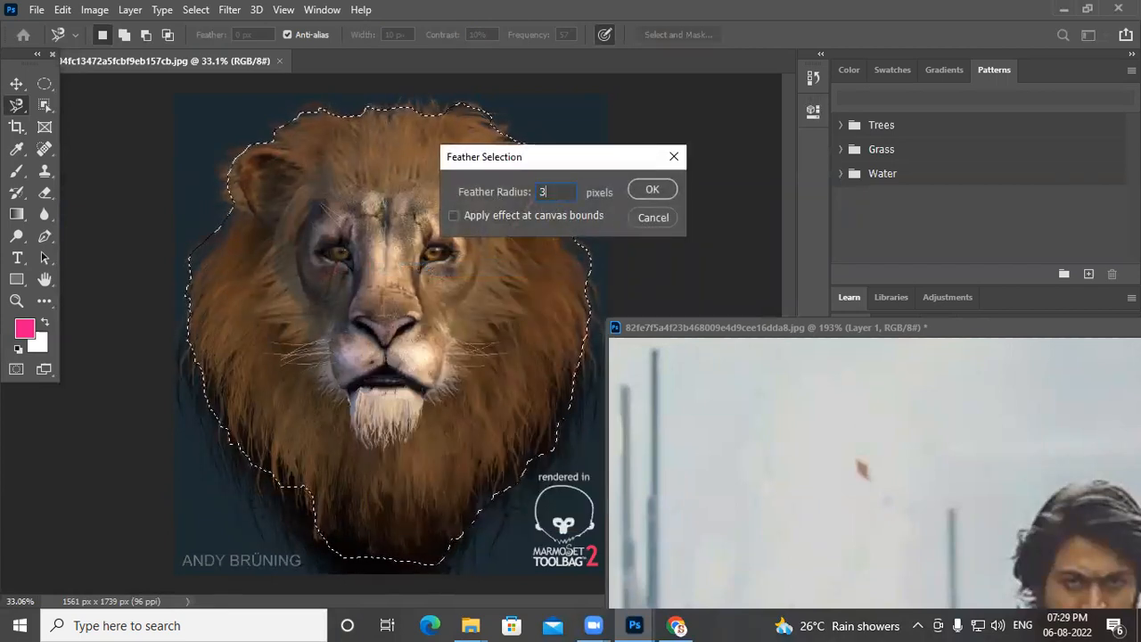
key(Return)
- Bring the selected lion head into the rider document as a new layer and shift it toward the middle of the canvas
click(22, 83)
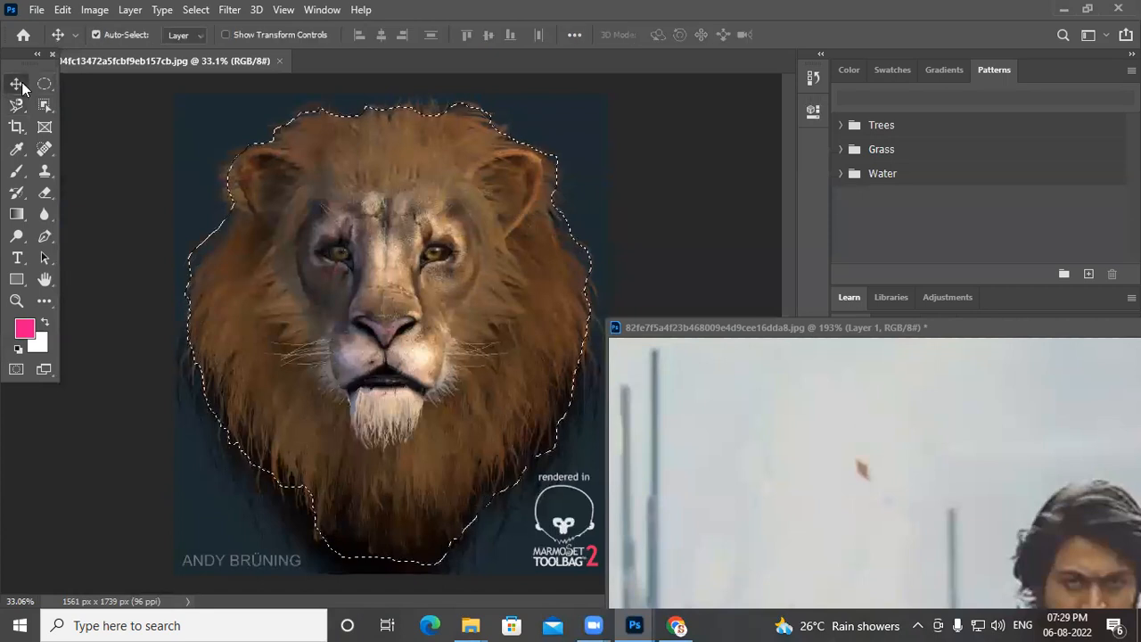
drag(513, 299, 1093, 542)
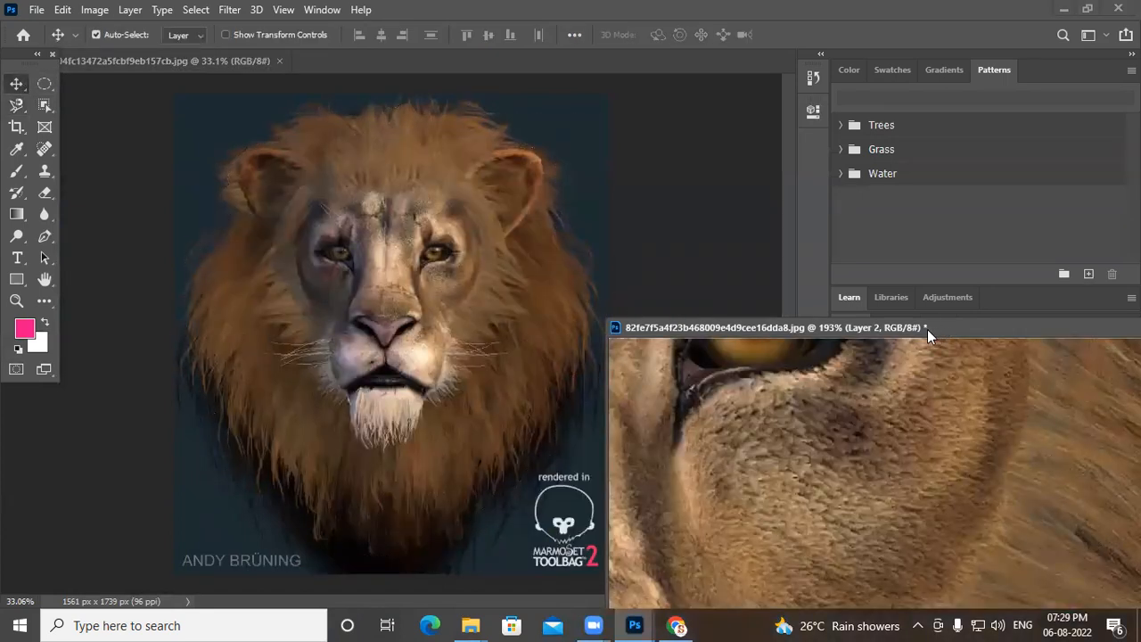
drag(927, 329, 419, 105)
scroll(529, 283, down, 5)
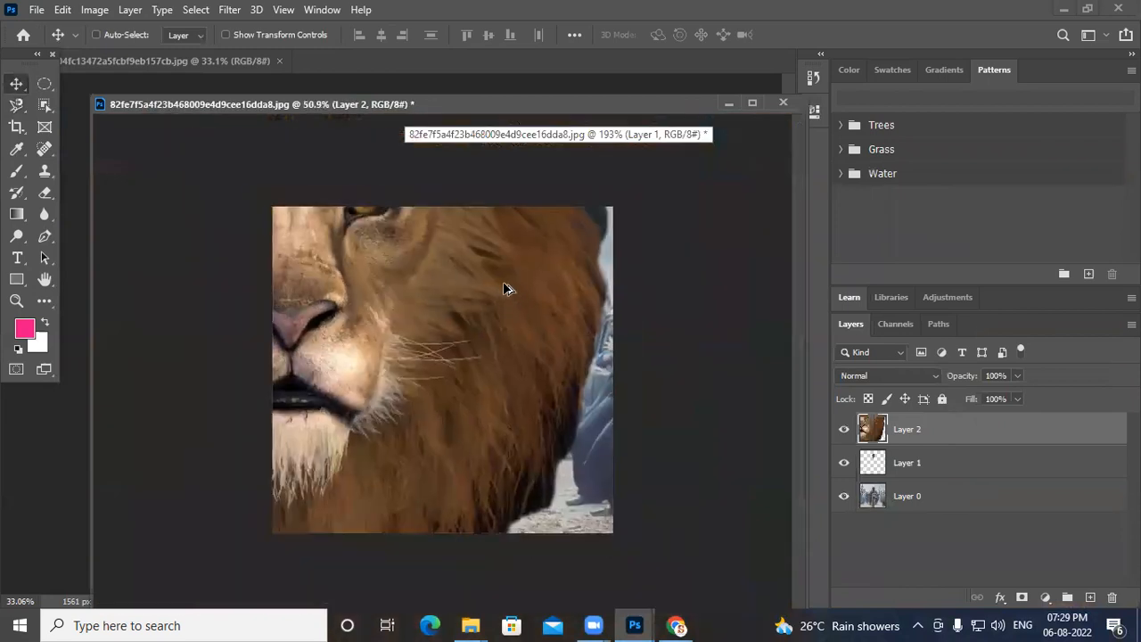
drag(383, 315, 502, 332)
- Free-transform the lion layer to 11.16% of its size and place it over the rider's head
key(ctrl+t)
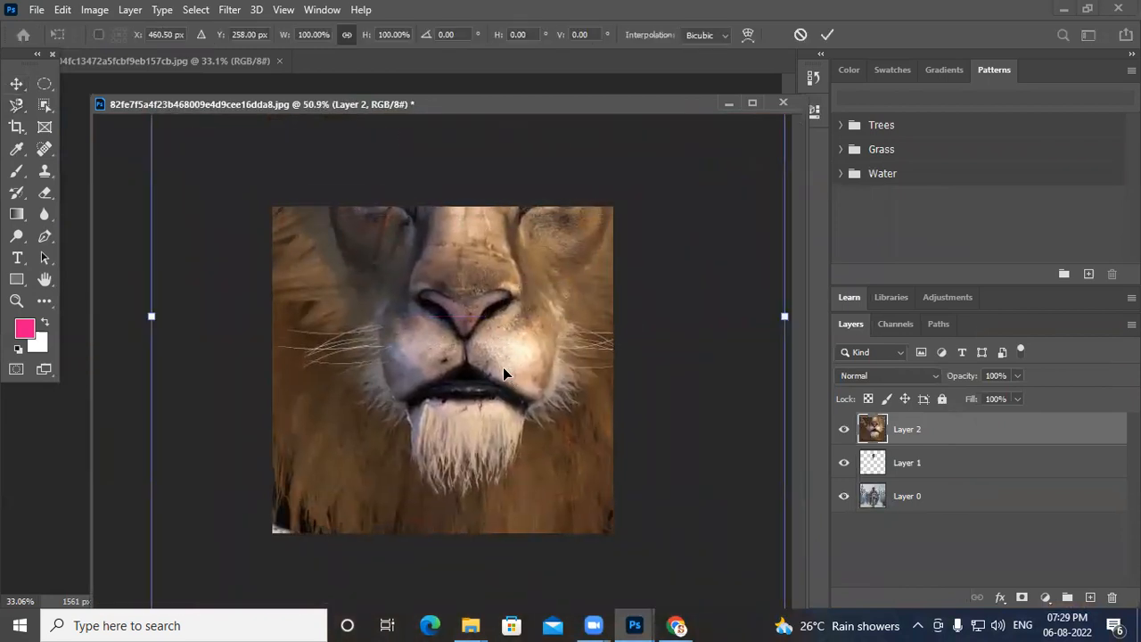
scroll(481, 357, down, 3)
scroll(473, 347, down, 1)
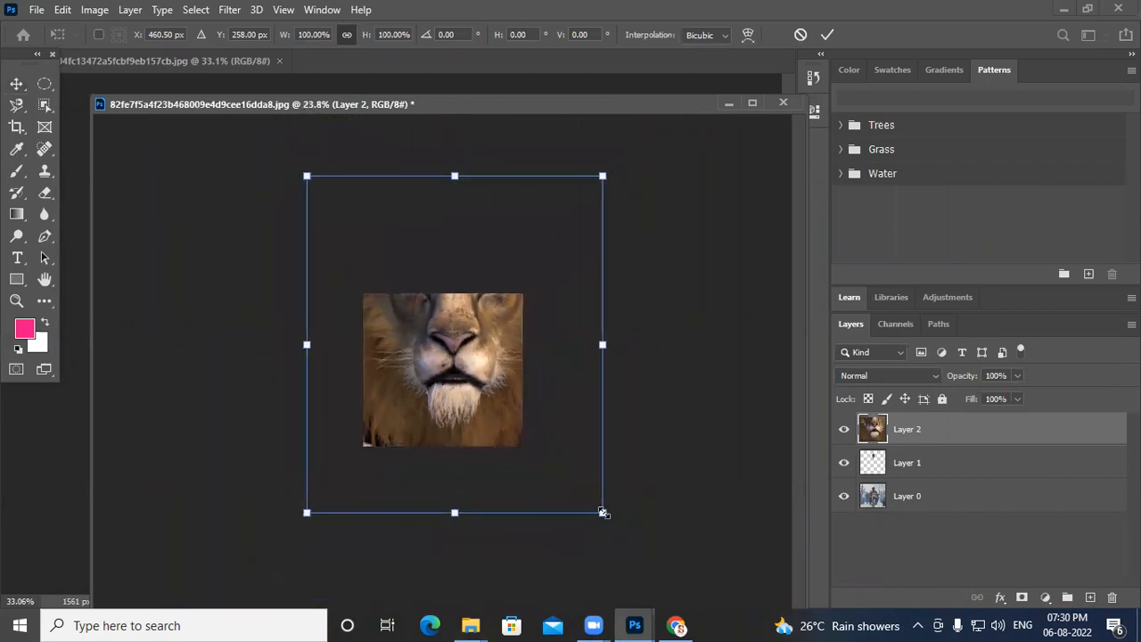
drag(603, 512, 479, 359)
scroll(472, 339, up, 13)
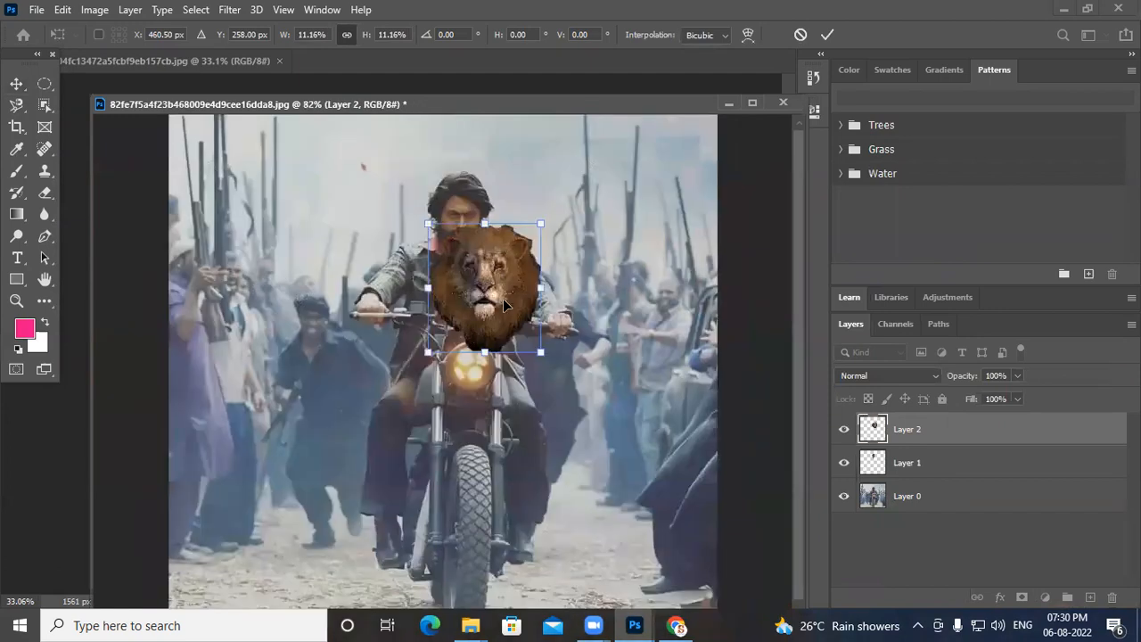
drag(503, 303, 502, 411)
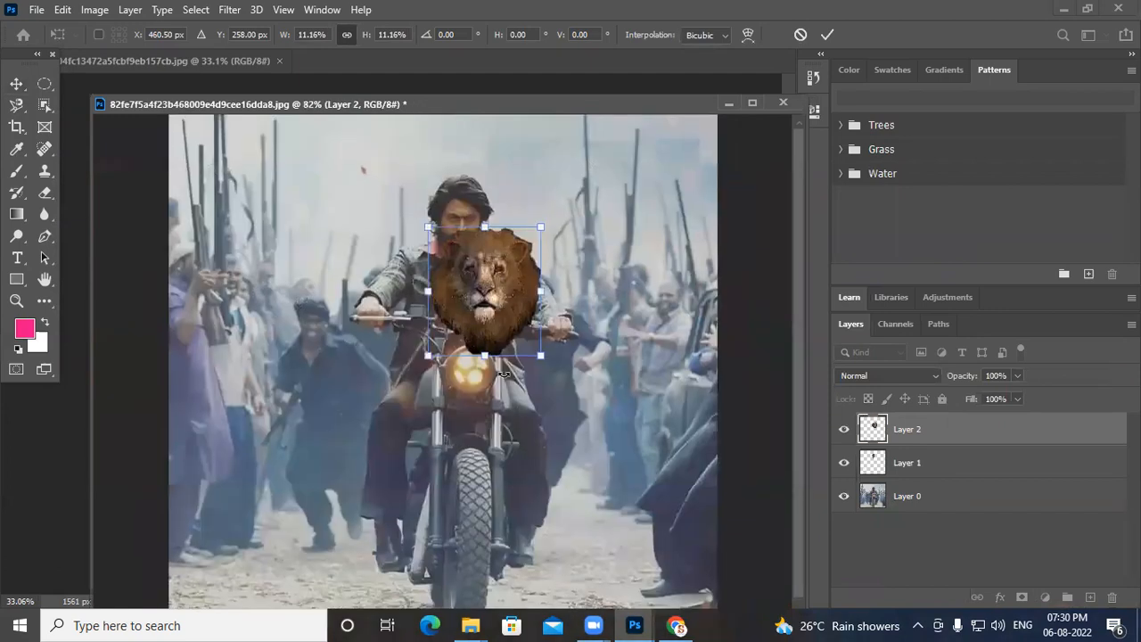
drag(495, 292, 472, 223)
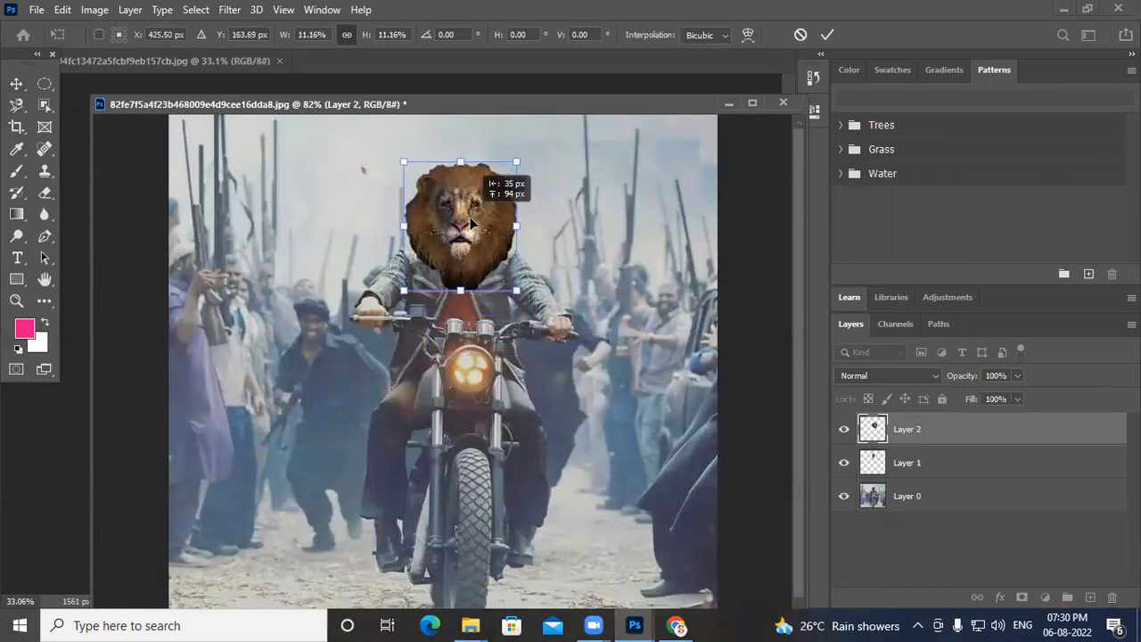
- Reduce the lion head to 9.21% over the rider's head, apply the transform and check how it meets the jacket collar
scroll(471, 227, up, 4)
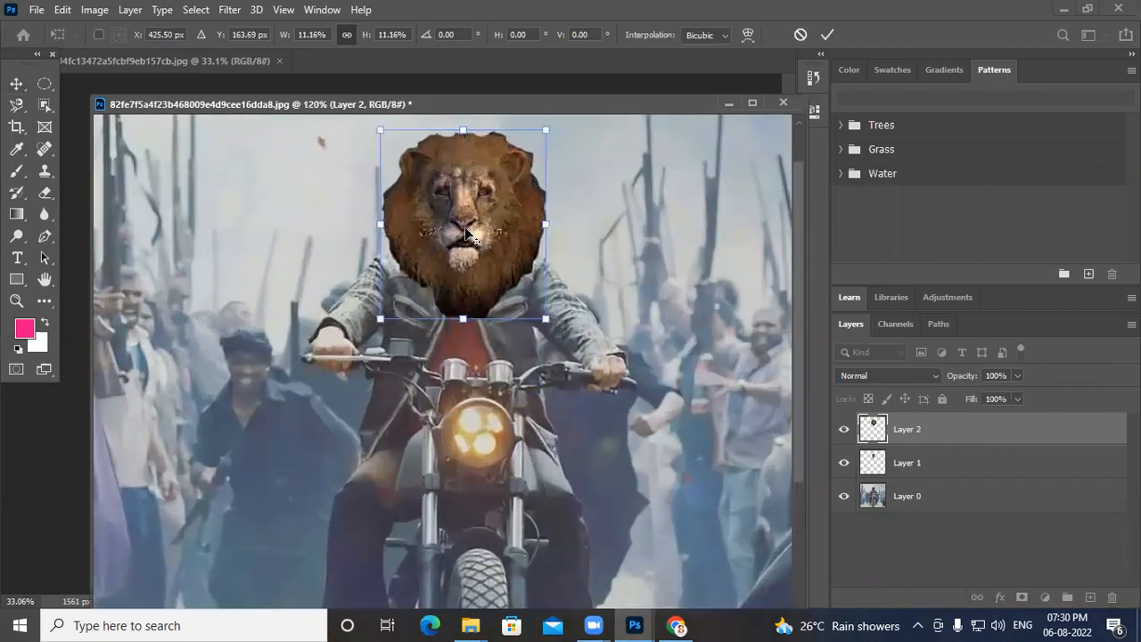
mouse_move(546, 321)
mouse_down()
mouse_move(514, 274)
mouse_move(529, 306)
mouse_up()
mouse_move(478, 229)
mouse_down()
mouse_move(474, 281)
mouse_move(477, 229)
mouse_up()
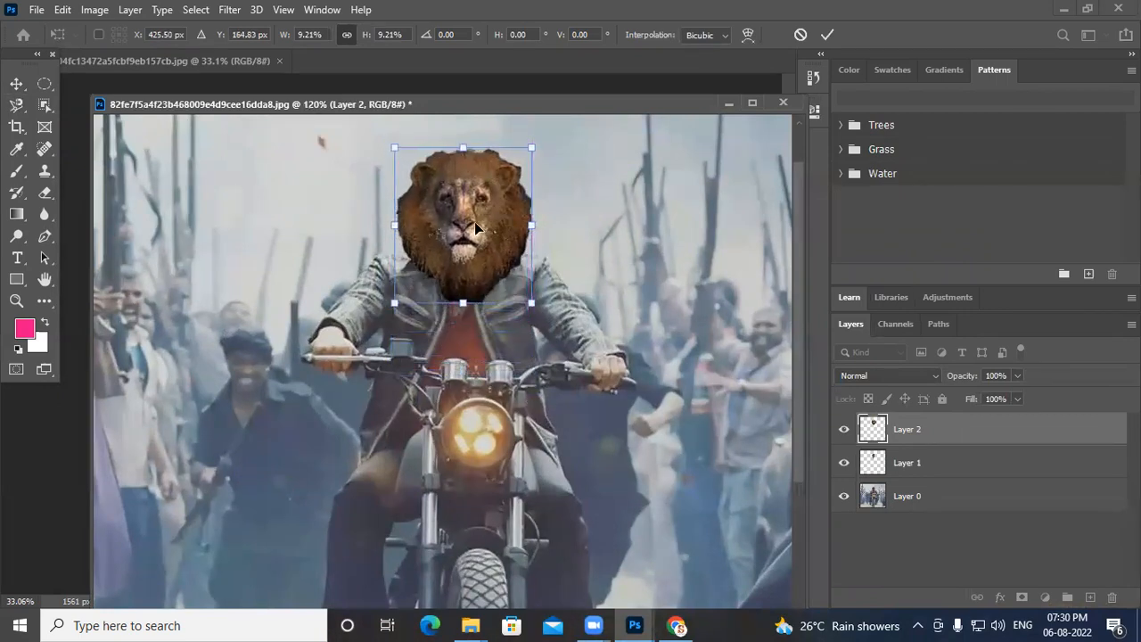
key(Return)
key(ctrl+0)
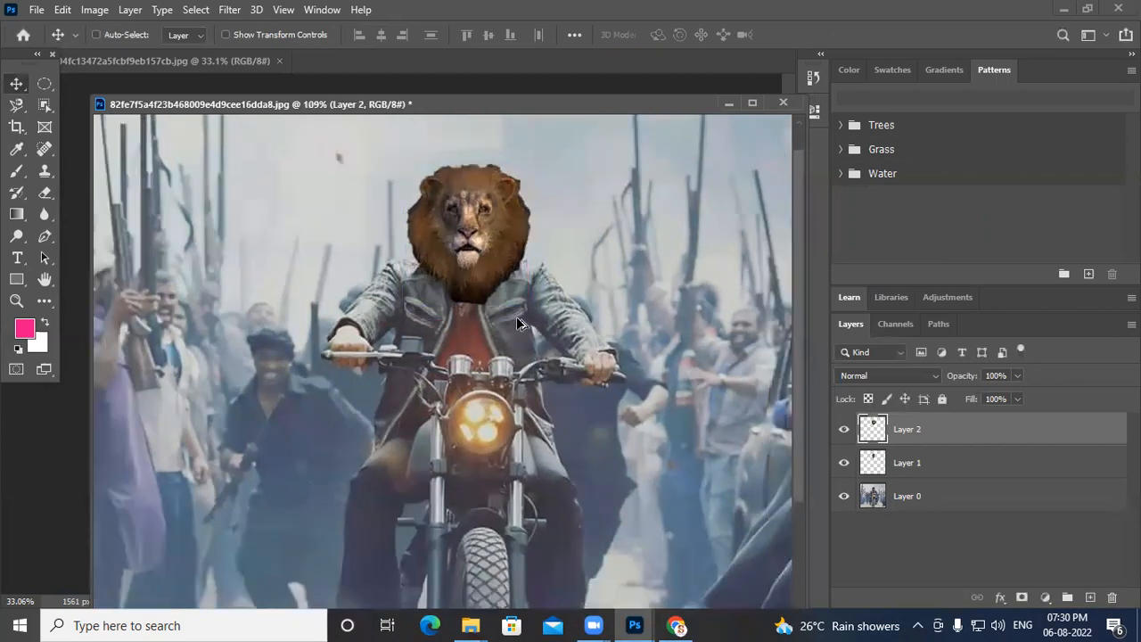
key(ctrl)
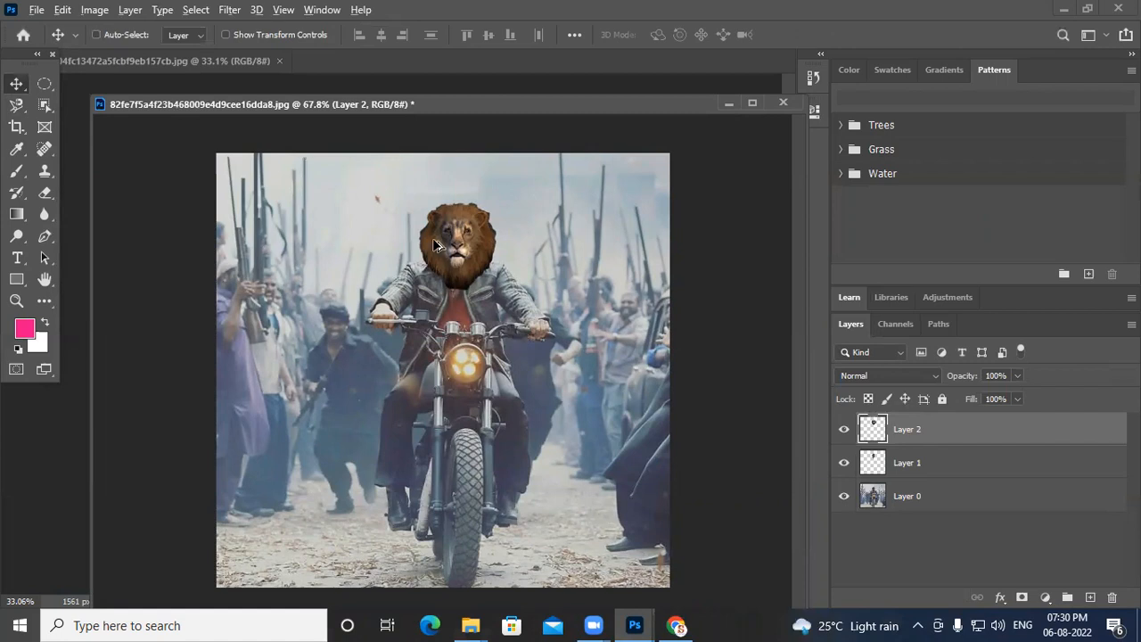
scroll(521, 334, up, 10)
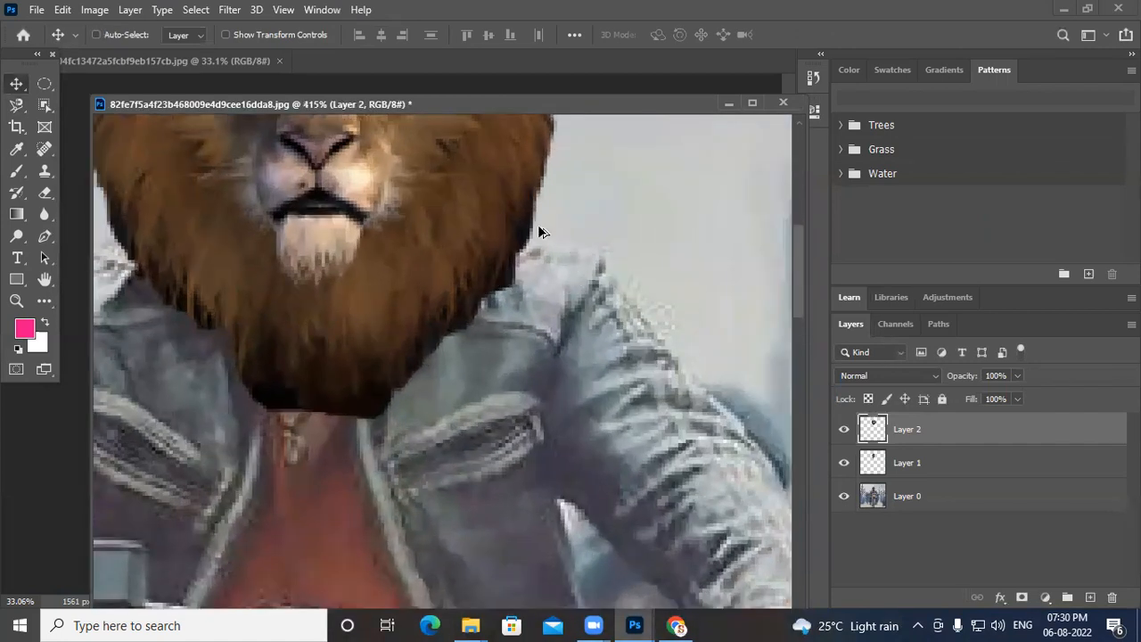
- Choose the Eraser Tool, toggle Layer 2 off and on, and undo a test erase at the mane's lower edge
scroll(539, 231, down, 2)
drag(482, 309, 506, 374)
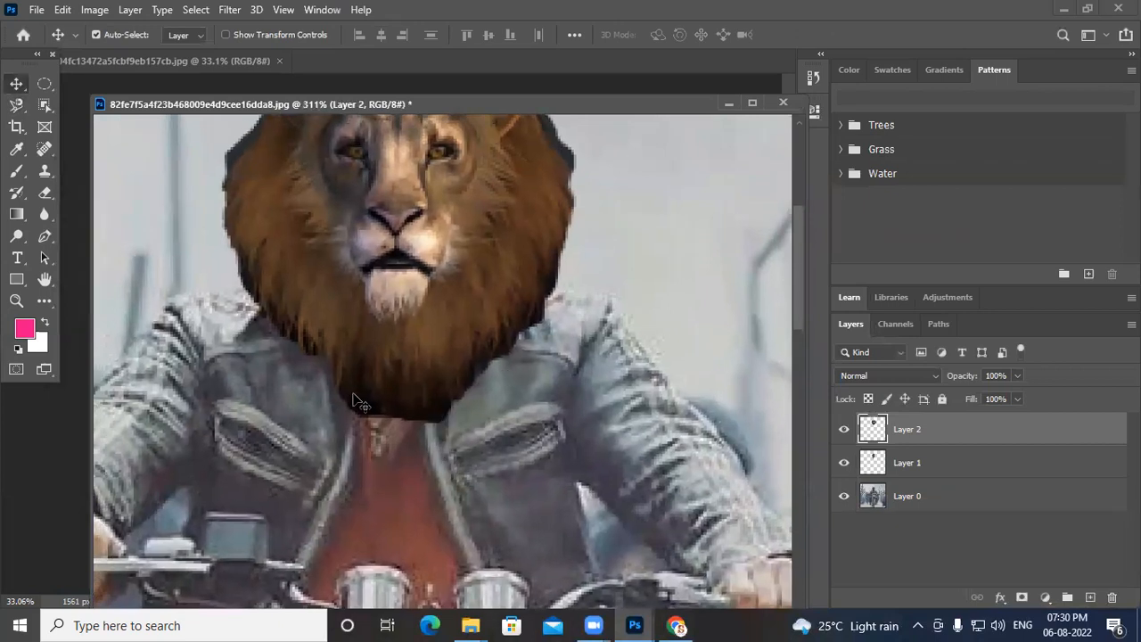
drag(44, 190, 101, 196)
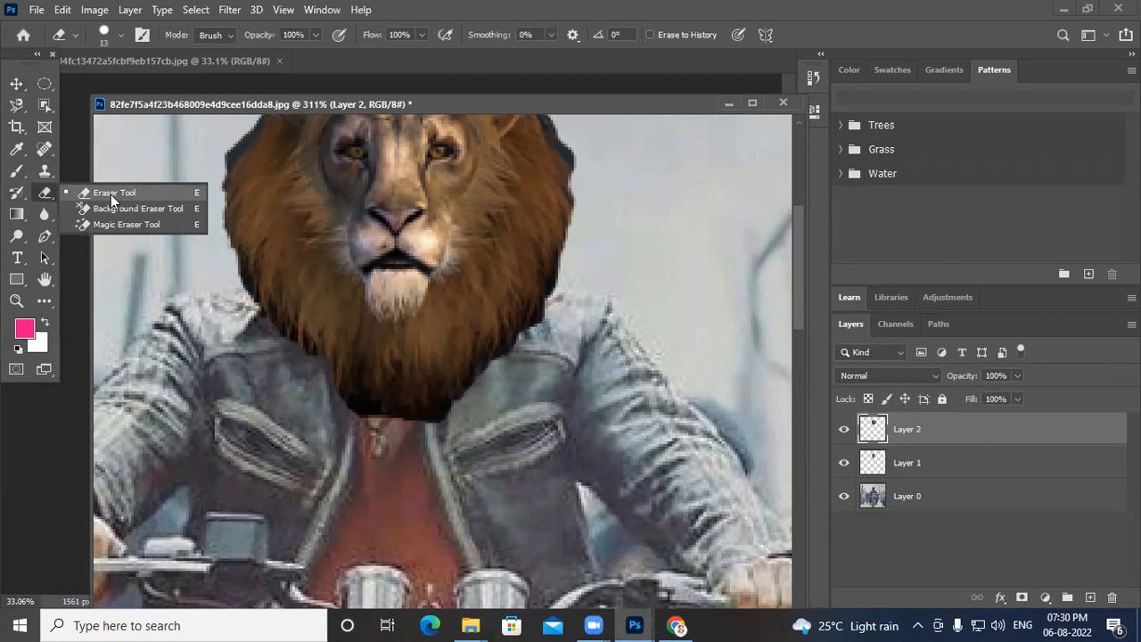
click(111, 194)
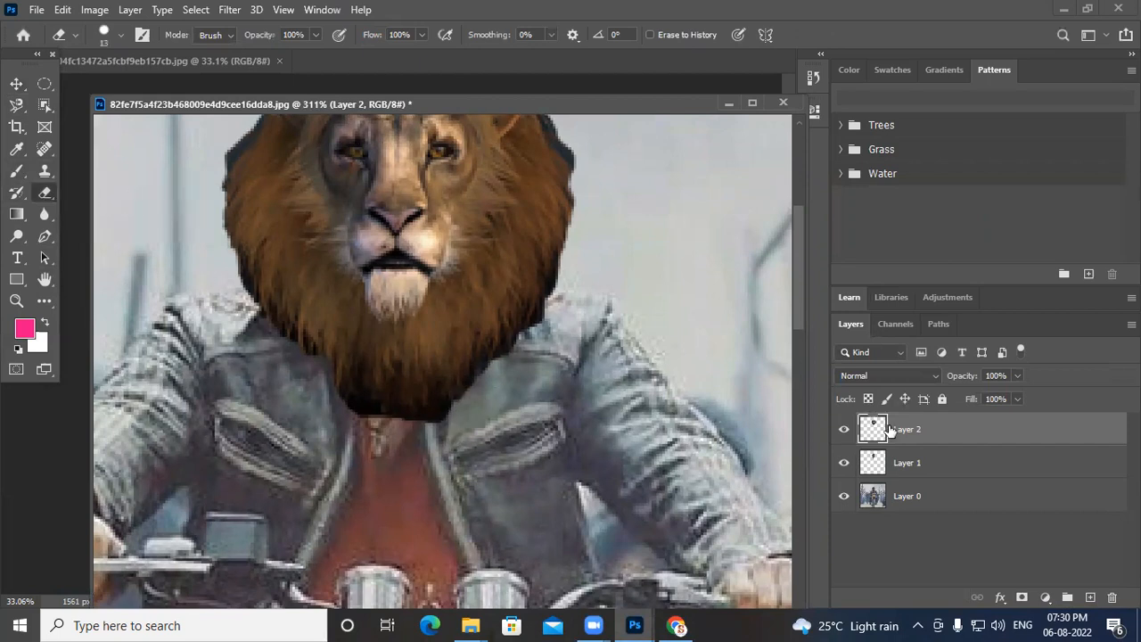
click(843, 432)
click(843, 431)
click(448, 420)
key(ctrl+z)
- Soften the 13 px eraser brush by strongly lowering its hardness
click(109, 34)
click(108, 36)
click(107, 34)
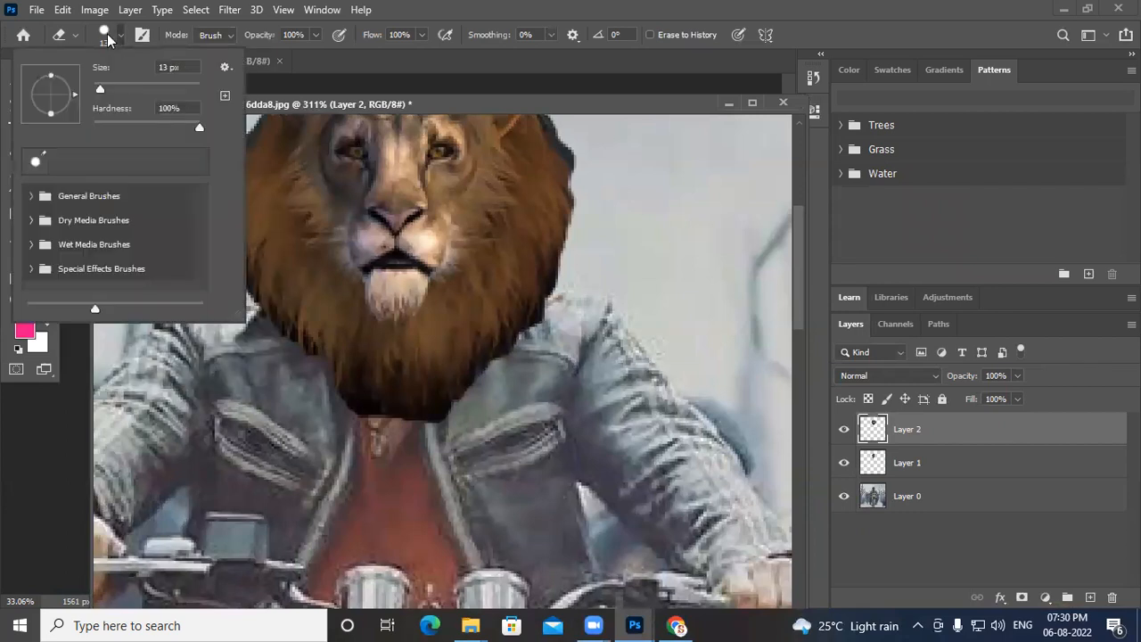
drag(199, 126, 125, 130)
drag(214, 161, 215, 161)
click(115, 33)
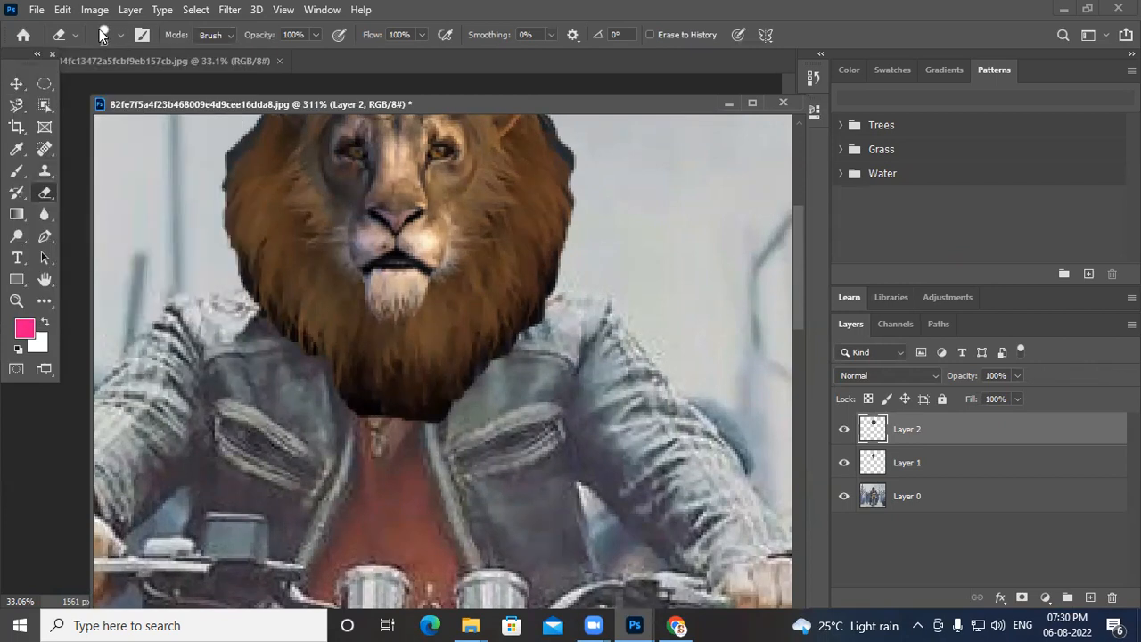
click(105, 33)
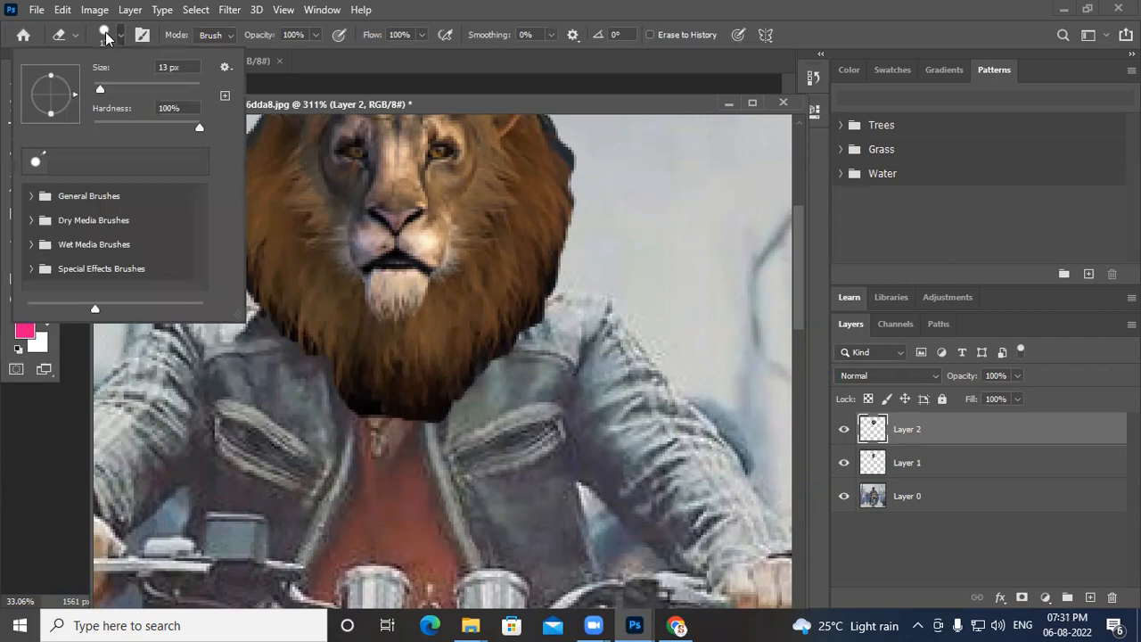
drag(199, 127, 121, 131)
click(571, 11)
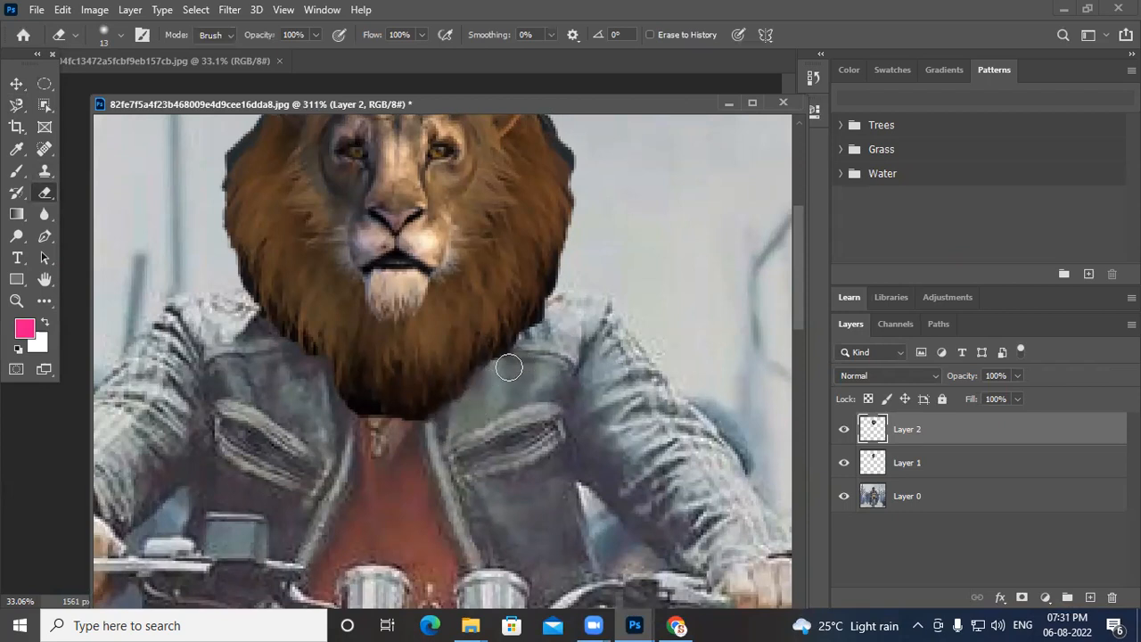
- Erase the leftover dark fringe around the lion head on Layer 2, along the lower mane, both sides and the top of the head
drag(560, 310, 594, 233)
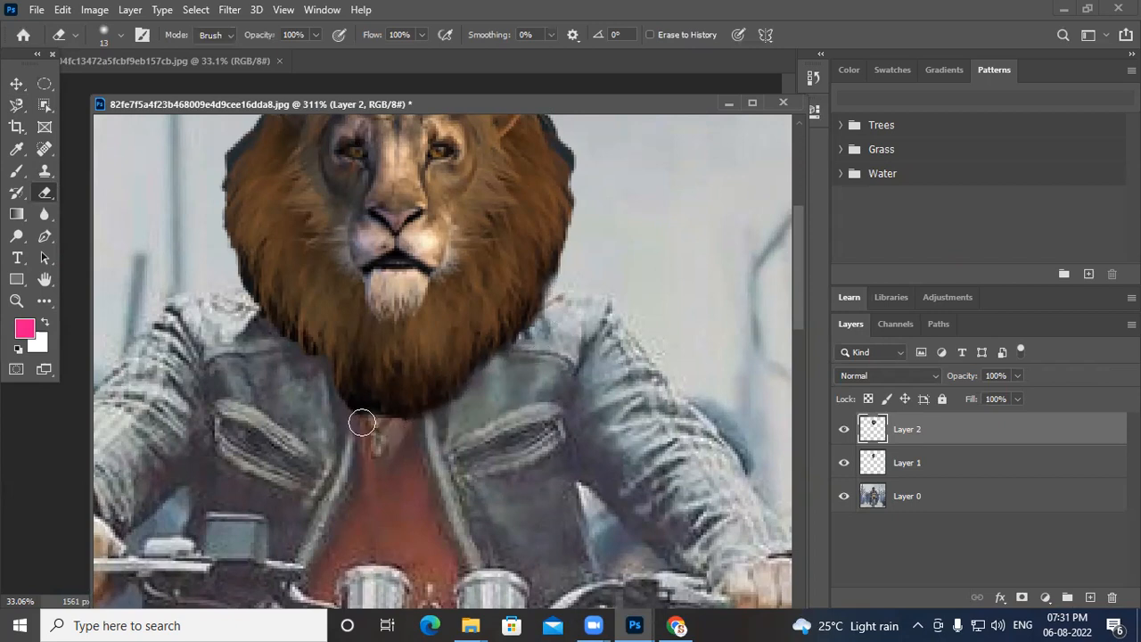
drag(308, 381, 234, 299)
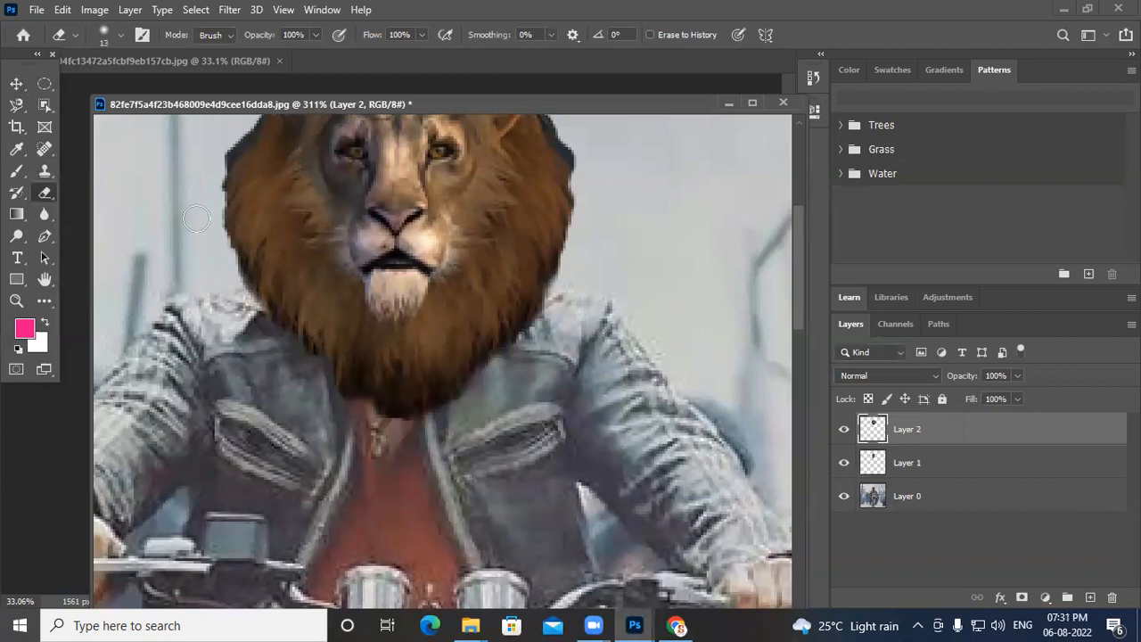
drag(341, 258, 386, 460)
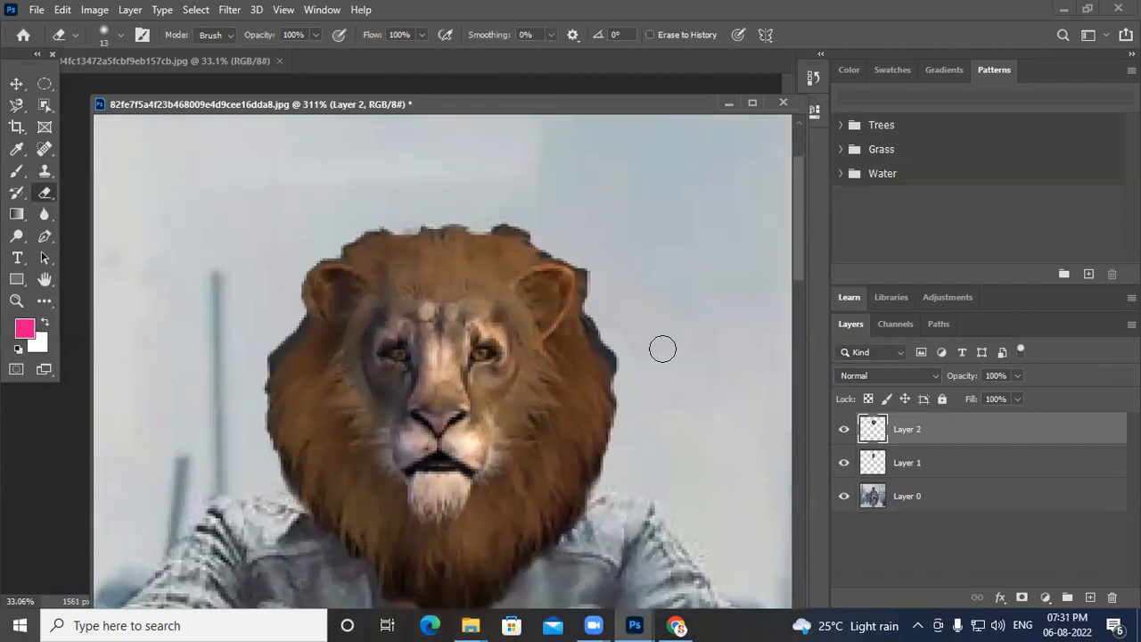
drag(606, 333, 601, 304)
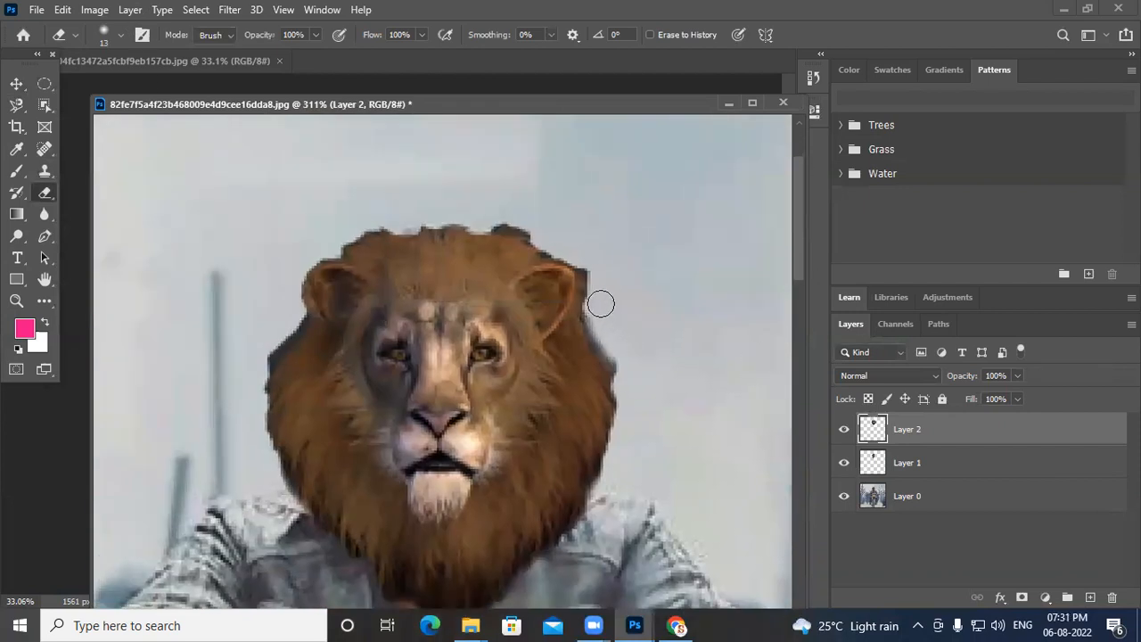
mouse_move(295, 322)
mouse_down()
mouse_move(267, 344)
mouse_move(273, 334)
mouse_move(242, 395)
mouse_move(251, 380)
mouse_move(244, 456)
mouse_move(275, 505)
mouse_move(265, 469)
mouse_up()
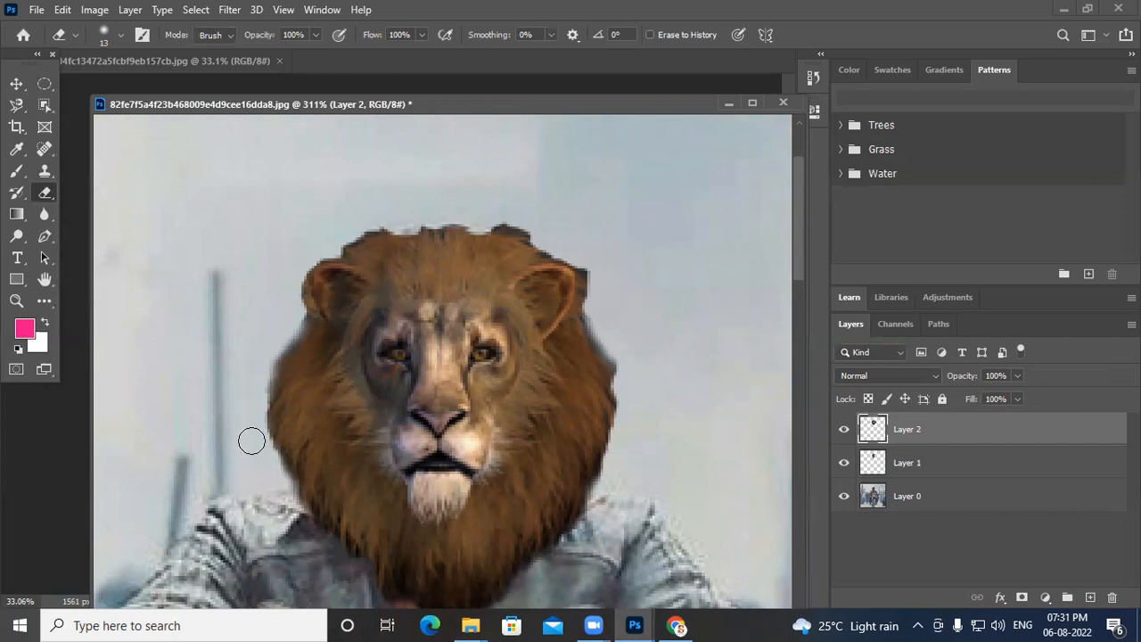
drag(240, 352, 289, 325)
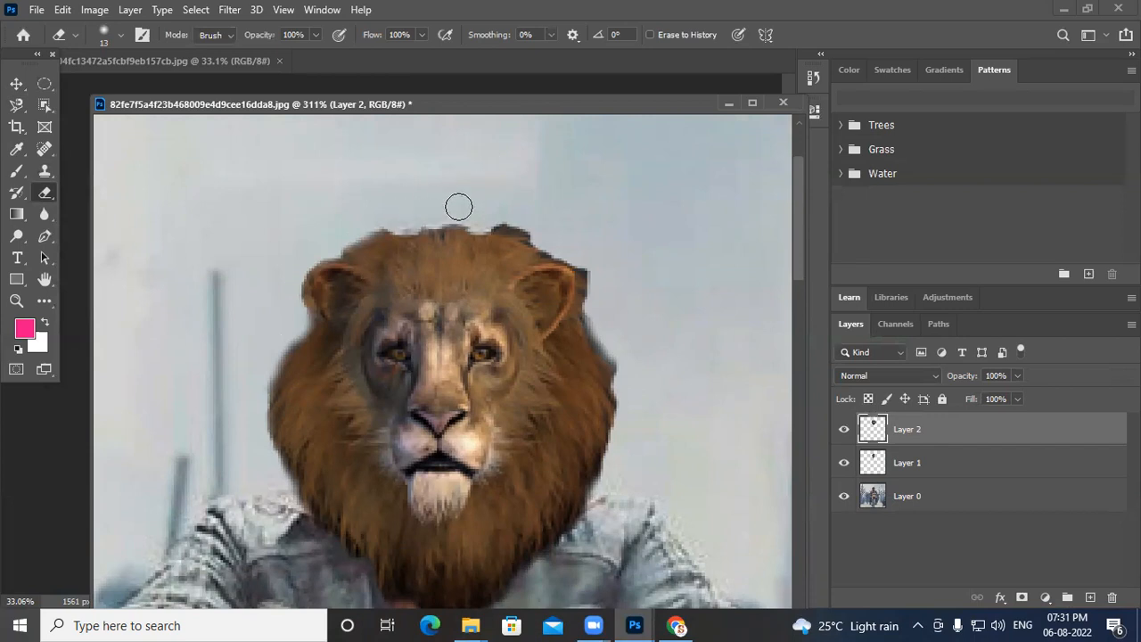
drag(358, 226, 381, 222)
mouse_move(491, 216)
mouse_down()
mouse_move(561, 248)
mouse_move(531, 223)
mouse_move(415, 200)
mouse_move(584, 217)
mouse_move(580, 246)
mouse_move(597, 271)
mouse_move(607, 263)
mouse_move(595, 304)
mouse_move(597, 270)
mouse_move(612, 343)
mouse_move(603, 323)
mouse_move(637, 364)
mouse_move(624, 348)
mouse_move(629, 442)
mouse_move(632, 398)
mouse_move(624, 468)
mouse_move(607, 488)
mouse_move(624, 475)
mouse_move(599, 508)
mouse_move(604, 539)
mouse_move(575, 552)
mouse_move(605, 521)
mouse_move(532, 579)
mouse_move(652, 482)
mouse_up()
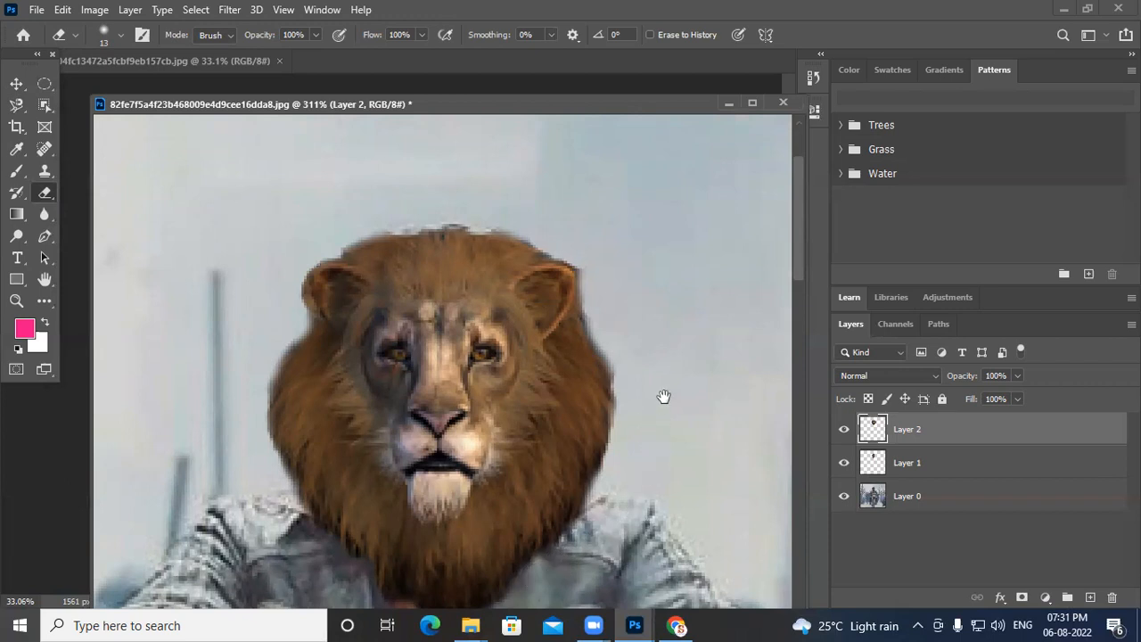
drag(662, 395, 629, 223)
drag(572, 168, 592, 215)
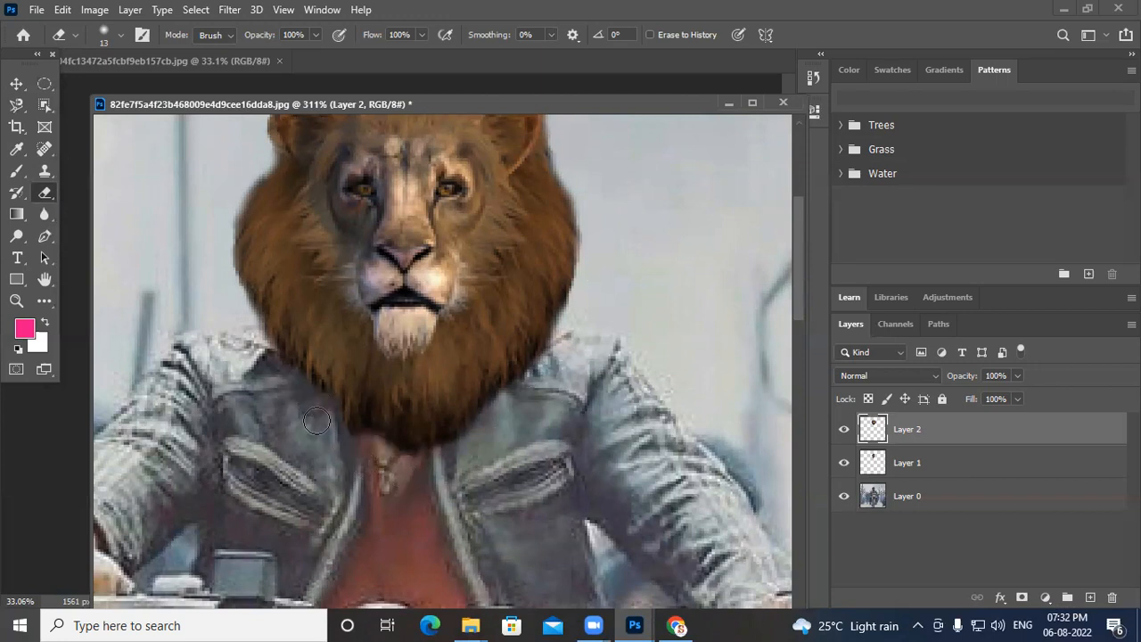
- Check how the softened lion head sits on the rider's shoulders in the full picture
scroll(556, 358, down, 3)
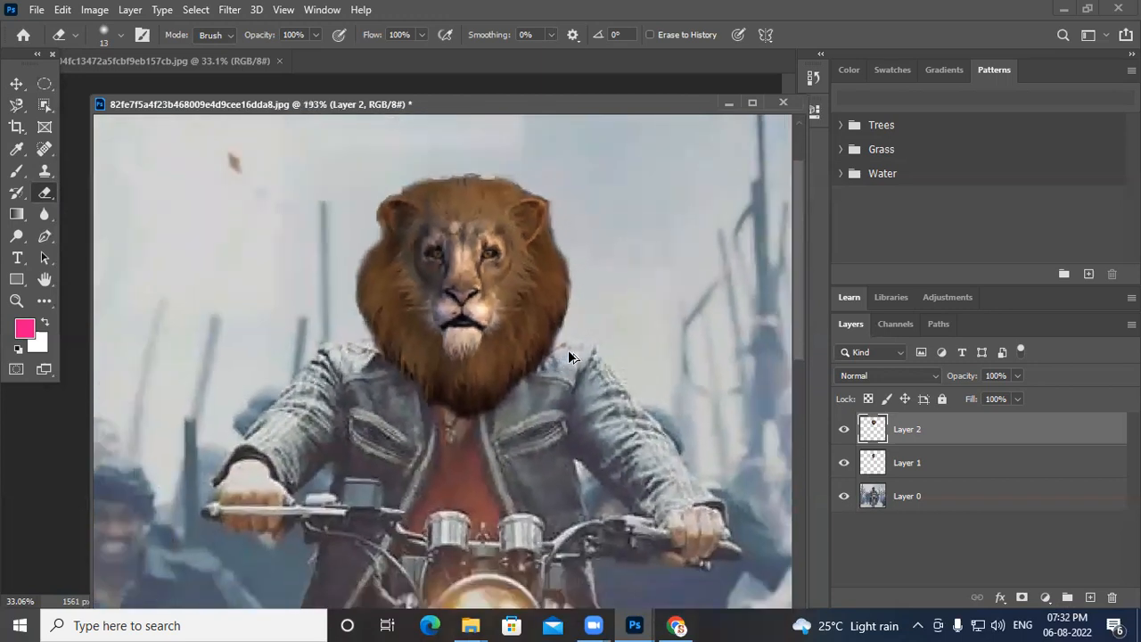
scroll(568, 356, down, 2)
scroll(611, 327, down, 1)
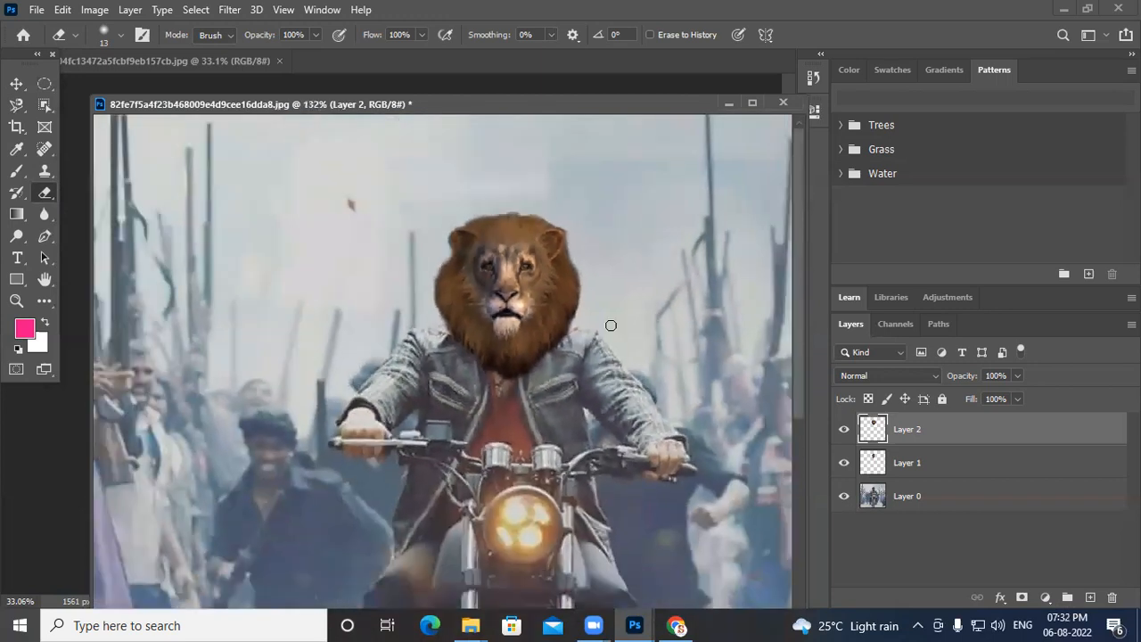
scroll(612, 328, down, 1)
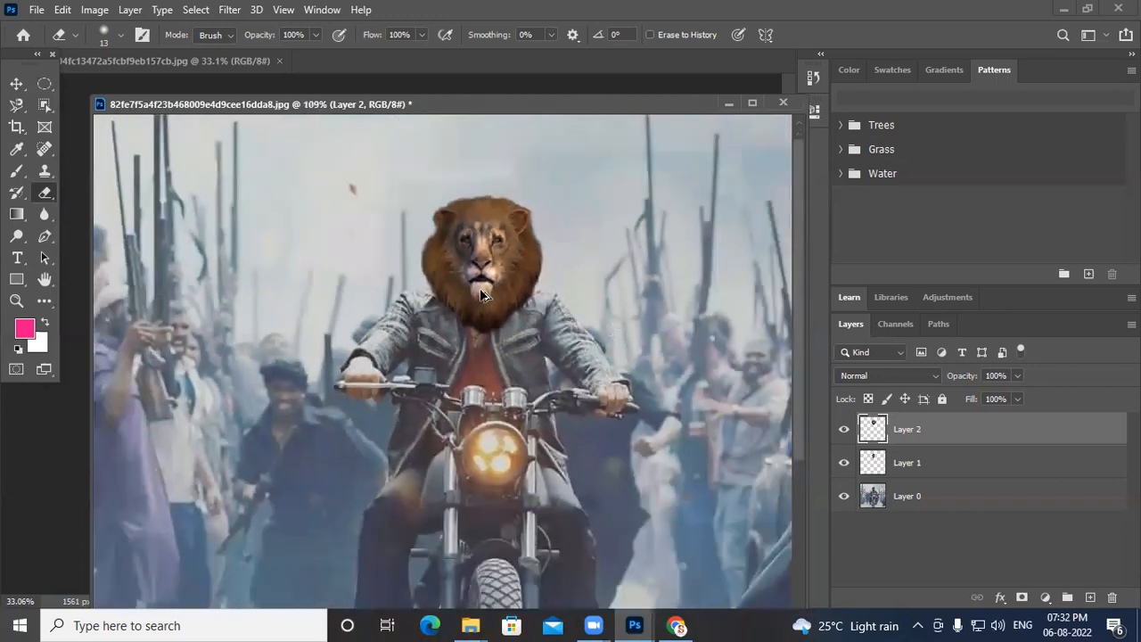
scroll(485, 298, up, 1)
scroll(486, 302, down, 2)
scroll(490, 304, down, 1)
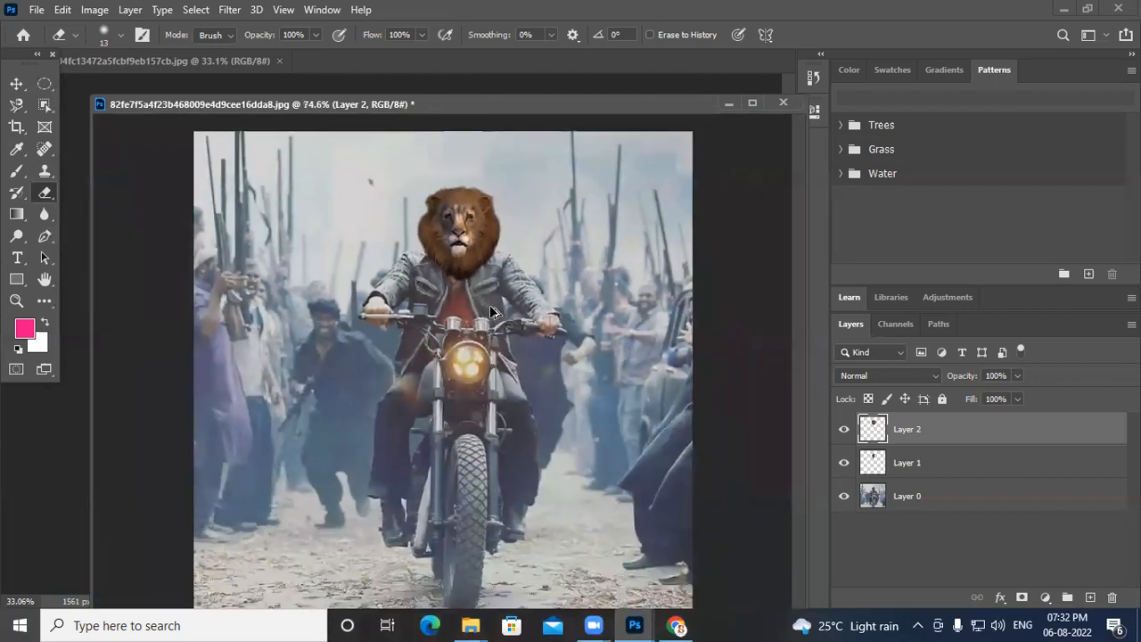
- Outline the handlebar and headlight with the Magnetic Lasso, extend it over the front fork and wheel using Add to selection, and deselect
click(17, 106)
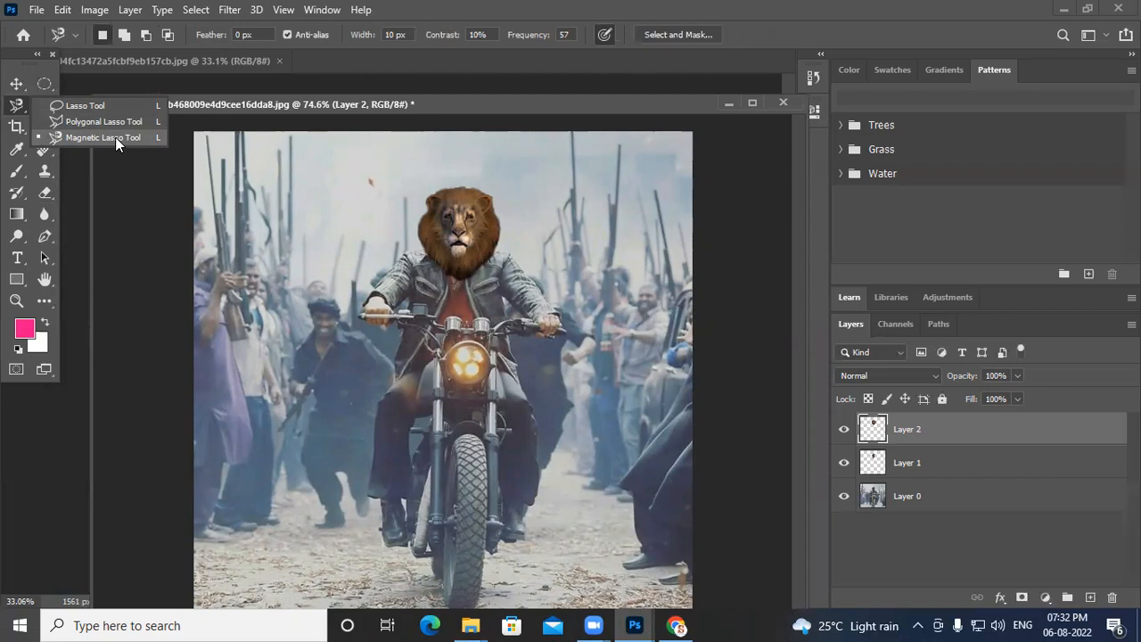
click(116, 143)
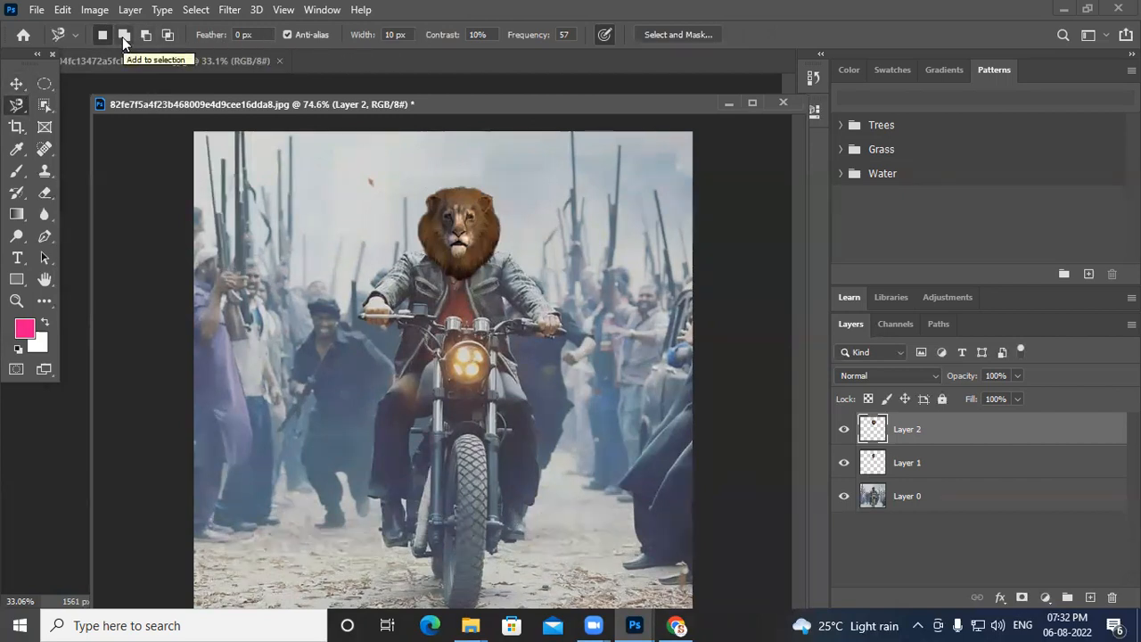
click(524, 312)
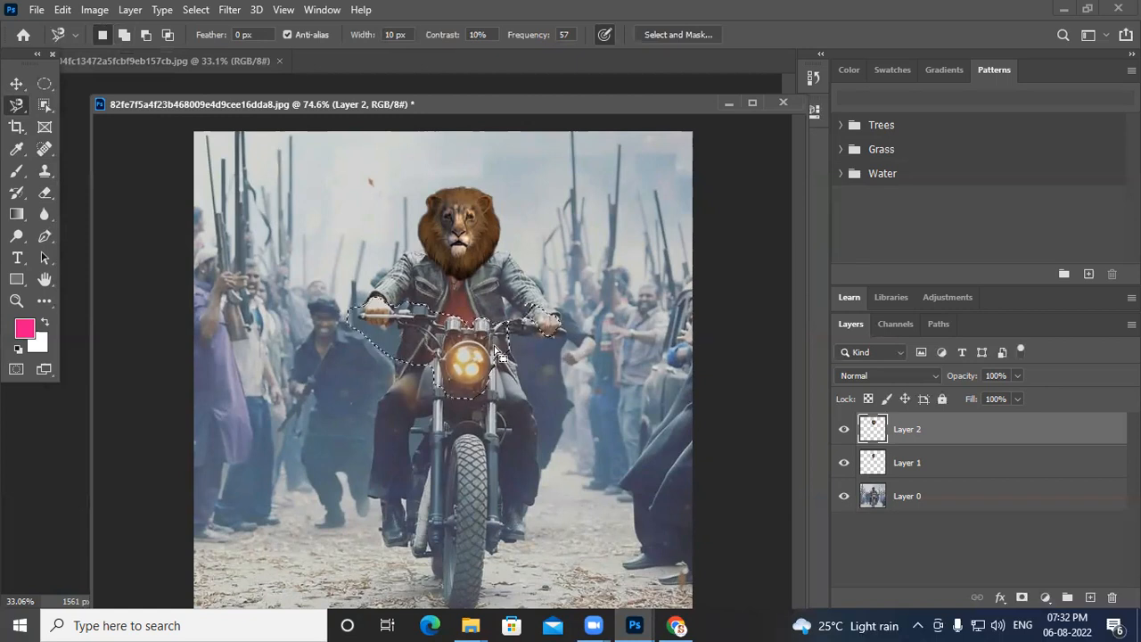
double_click(470, 372)
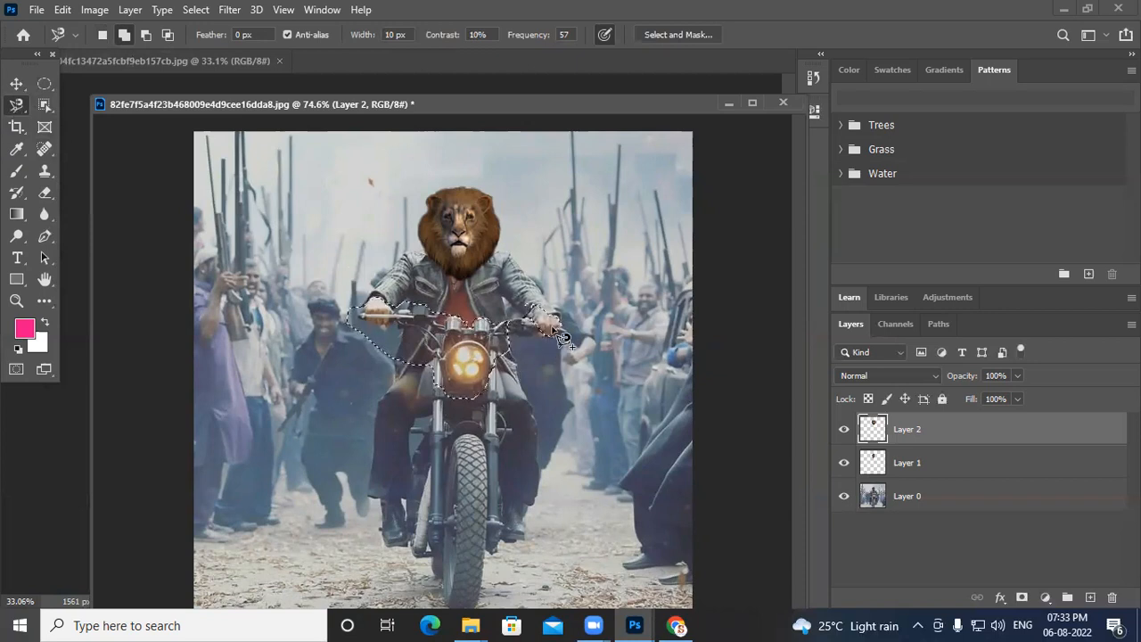
mouse_move(428, 400)
mouse_down()
mouse_move(429, 525)
mouse_move(442, 542)
mouse_move(475, 548)
mouse_move(507, 499)
mouse_move(522, 401)
mouse_move(516, 370)
mouse_move(492, 346)
mouse_move(465, 345)
mouse_up()
double_click(464, 344)
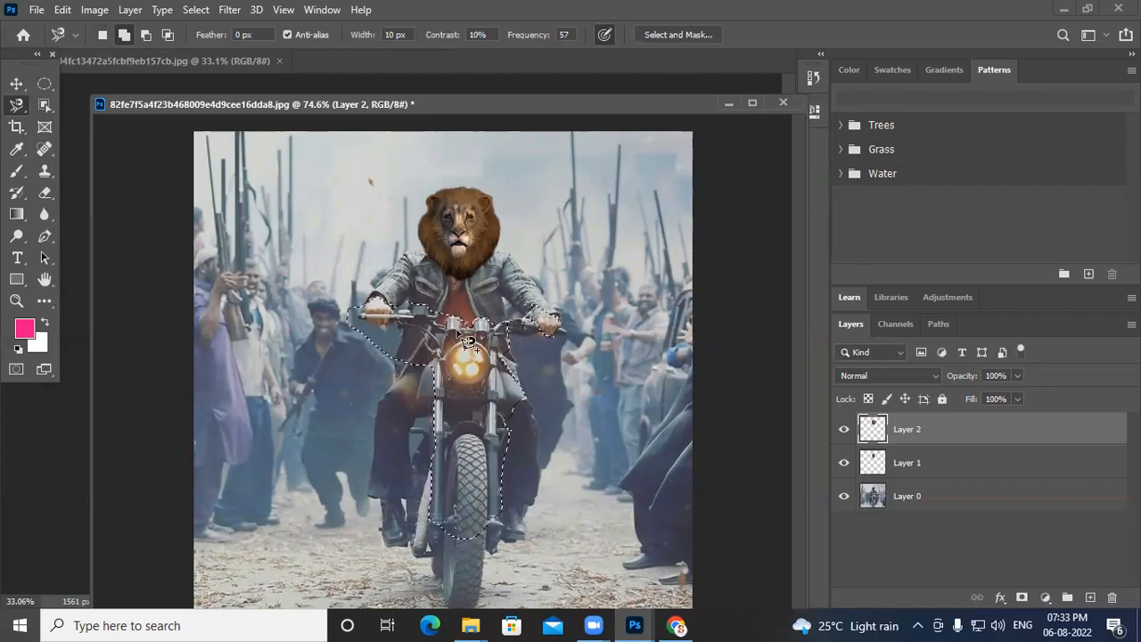
key(ctrl+d)
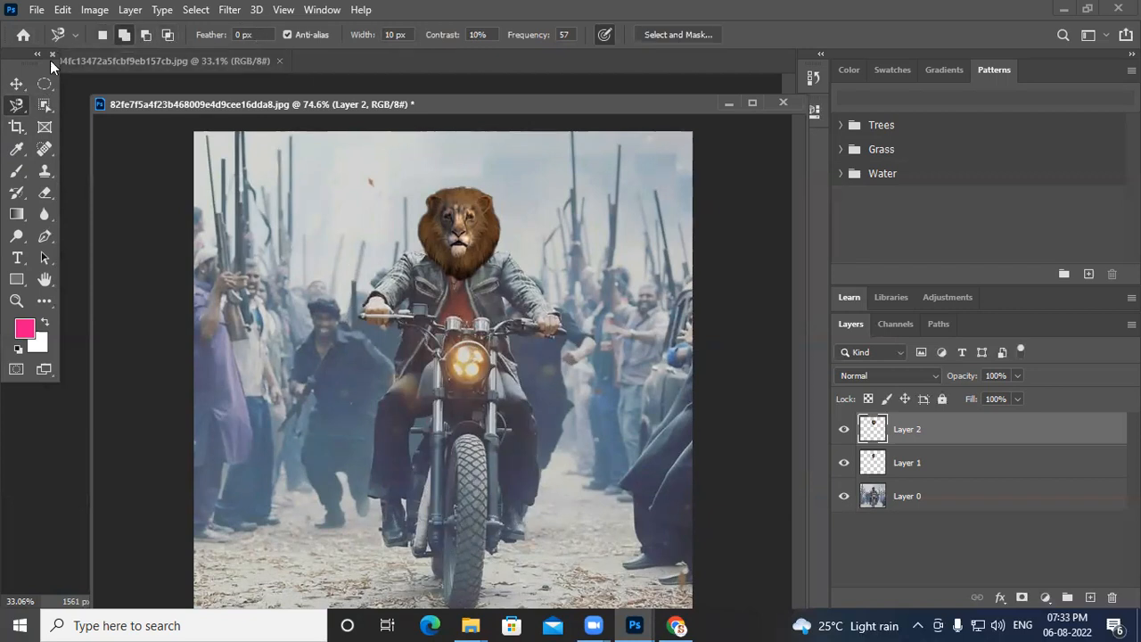
- Look through the lasso tool variants and switch to the Elliptical Marquee Tool
click(42, 86)
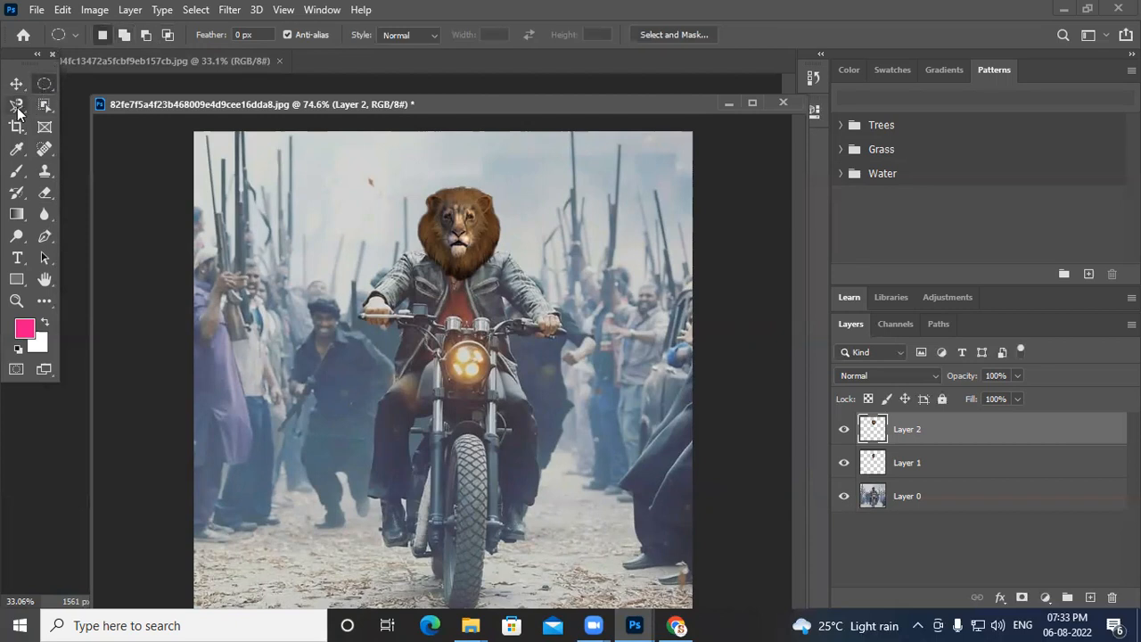
click(17, 107)
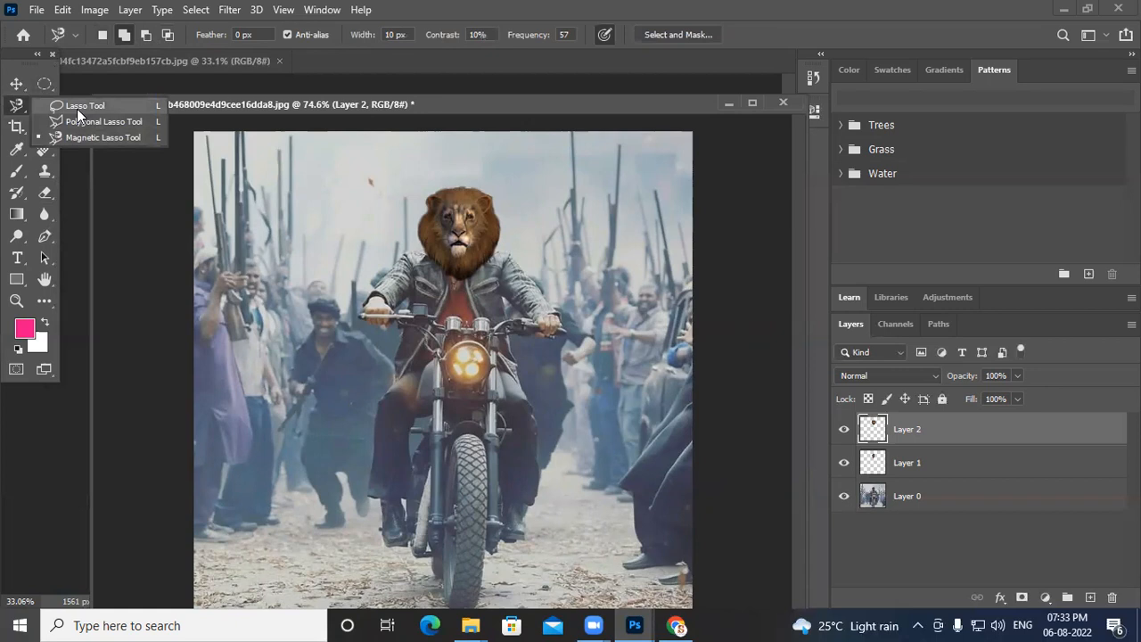
click(45, 85)
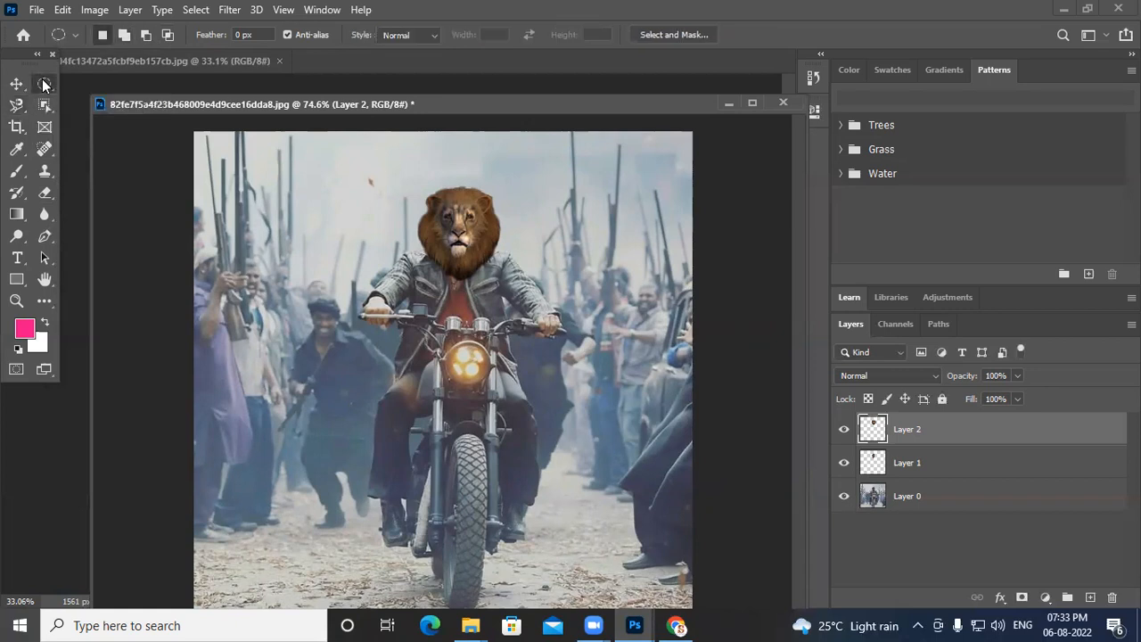